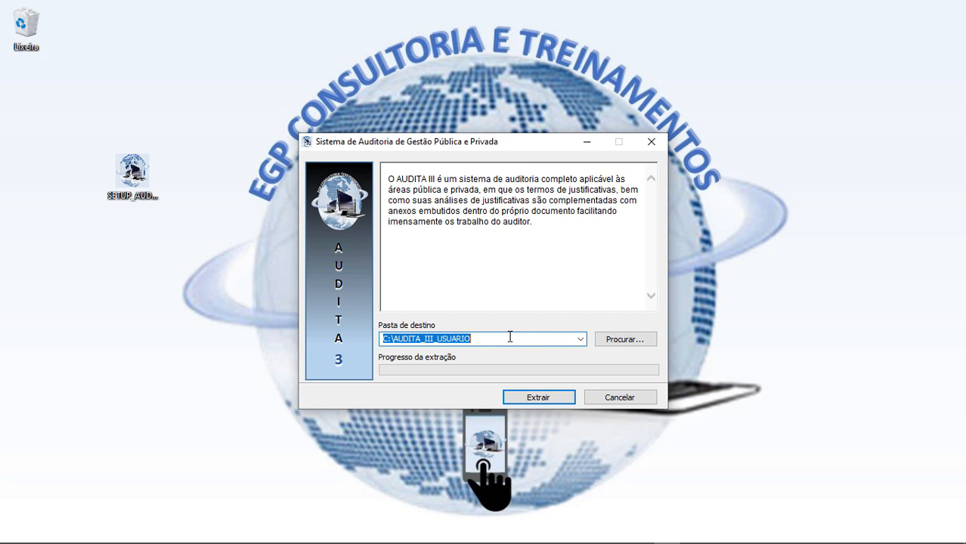
# Extract the AUDITA III files to C:\AUDITA_III_USUARIO so the AUDITA_III desktop shortcut is created.
pyautogui.click(539, 398)
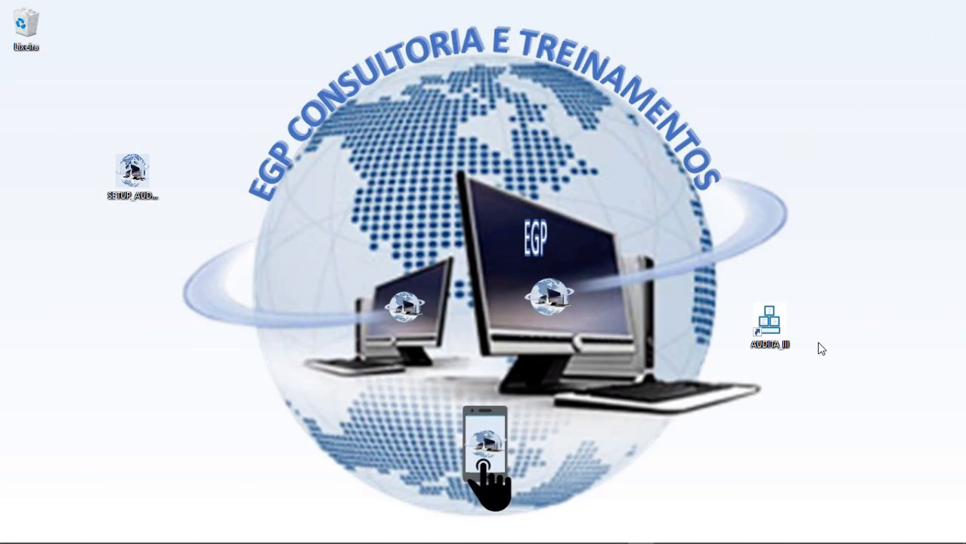
# Launch AUDITA III, dismiss both expired-licence warnings, and bring up the release-password request form.
pyautogui.doubleClick(768, 323)
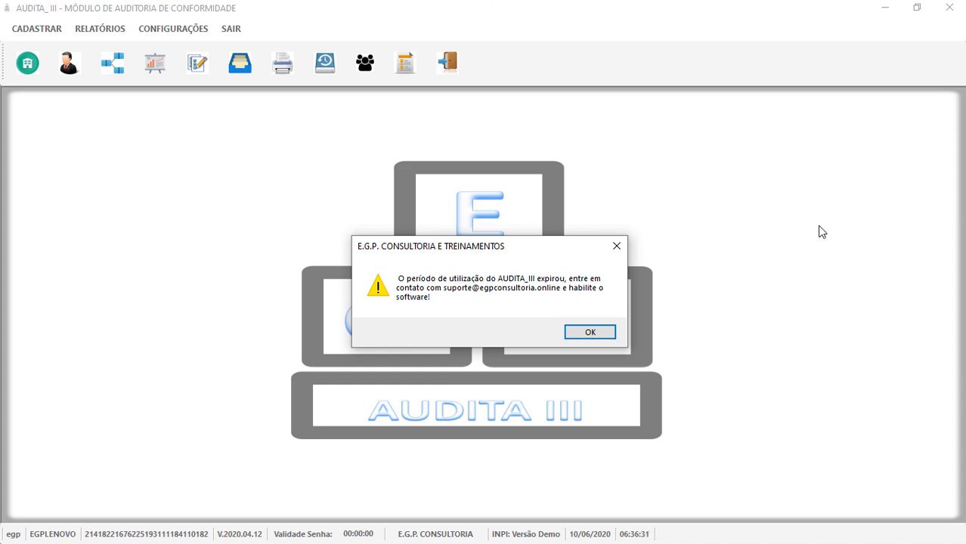
pyautogui.click(592, 340)
pyautogui.click(594, 337)
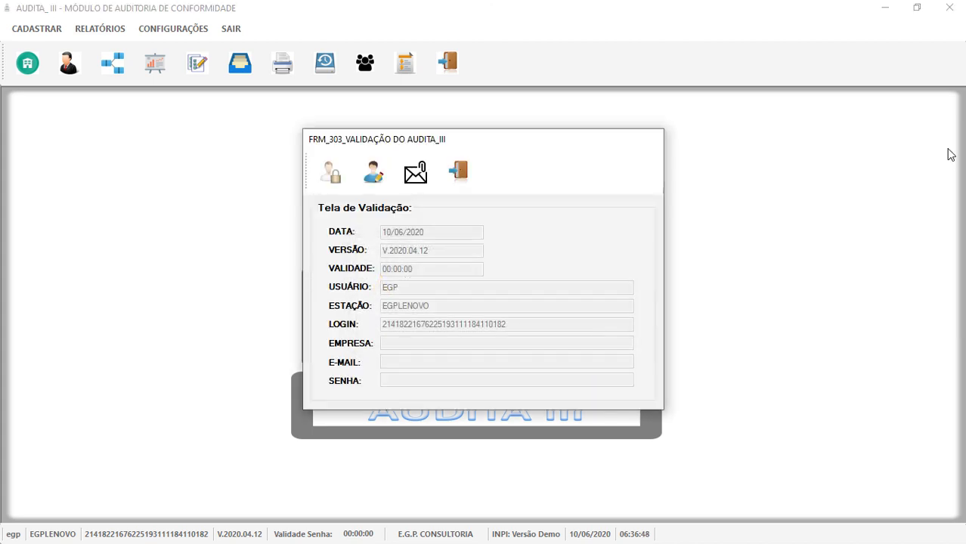
pyautogui.click(418, 174)
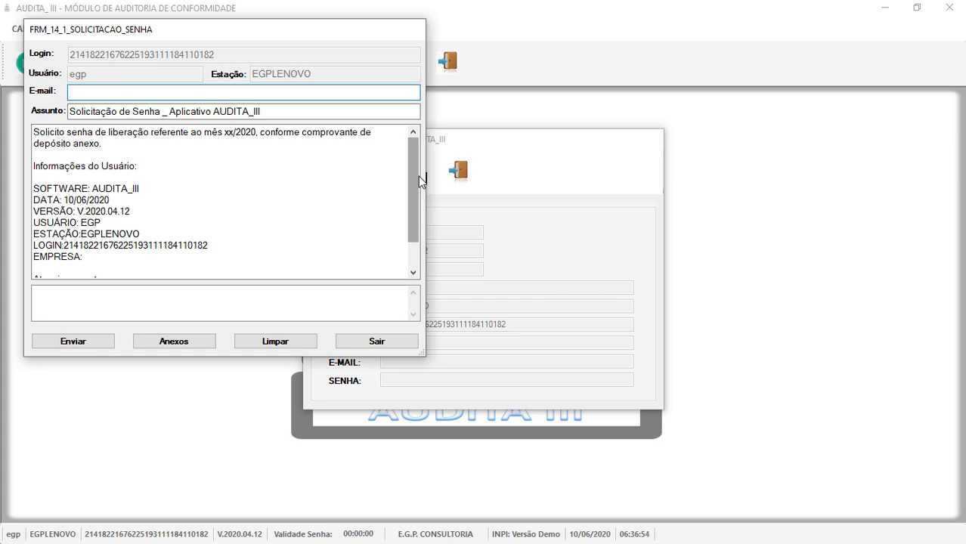
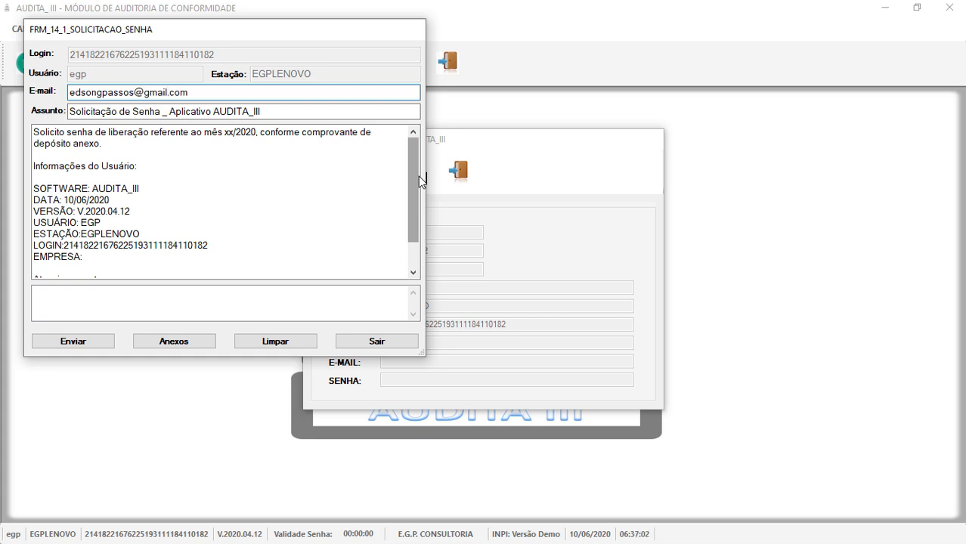
# Enter your e-mail address in the request form's E-mail field and send the request.
pyautogui.click(82, 342)
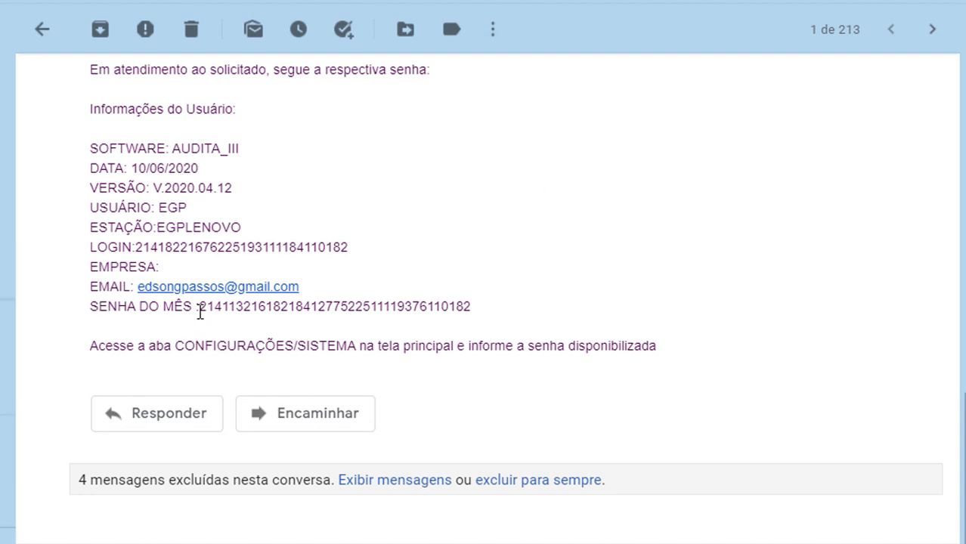
# Copy the SENHA DO MÊS digits from the support reply and return to AUDITA III.
pyautogui.moveTo(200, 310); pyautogui.dragTo(514, 316)
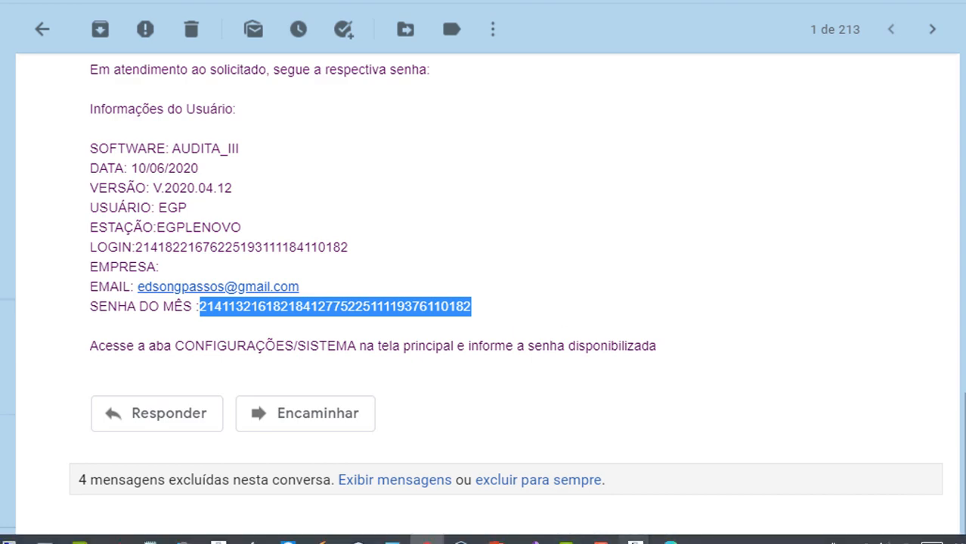
pyautogui.click(635, 541)
# Unlock the validation fields and enter company EGP and your e-mail address.
pyautogui.moveTo(694, 415)
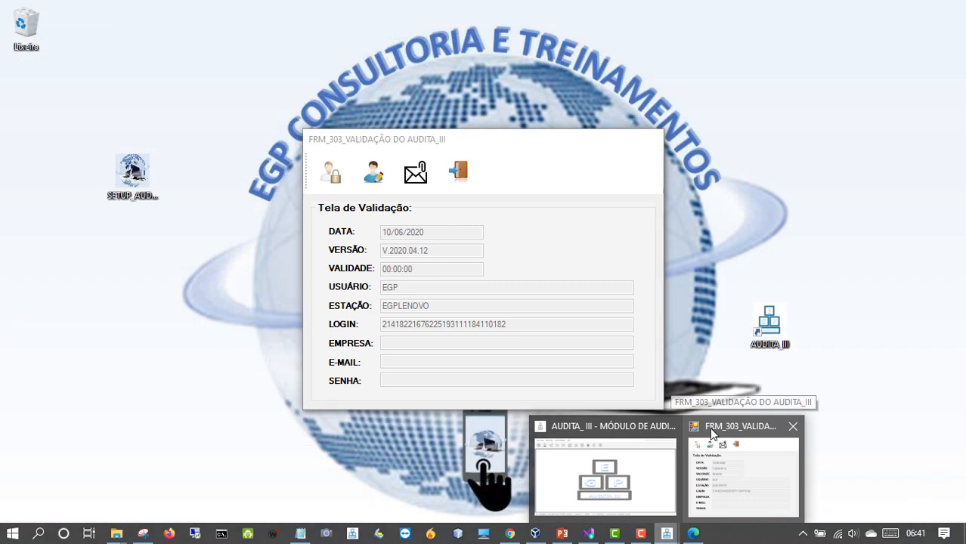
pyautogui.click(711, 432)
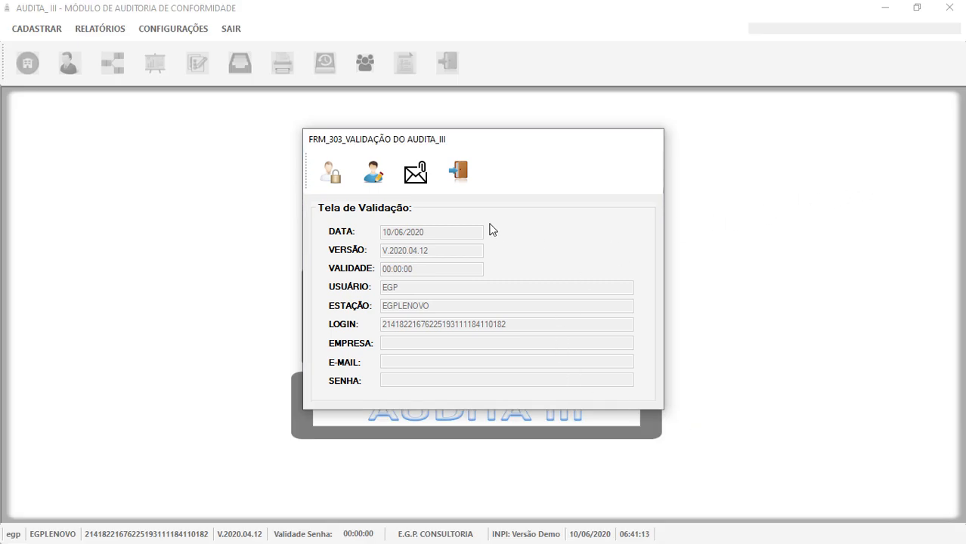
pyautogui.click(377, 182)
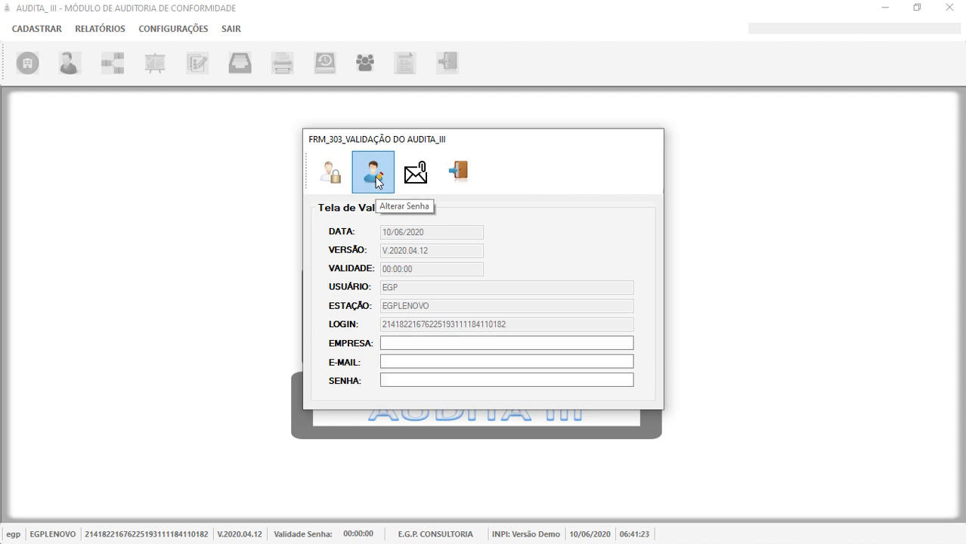
pyautogui.click(411, 343)
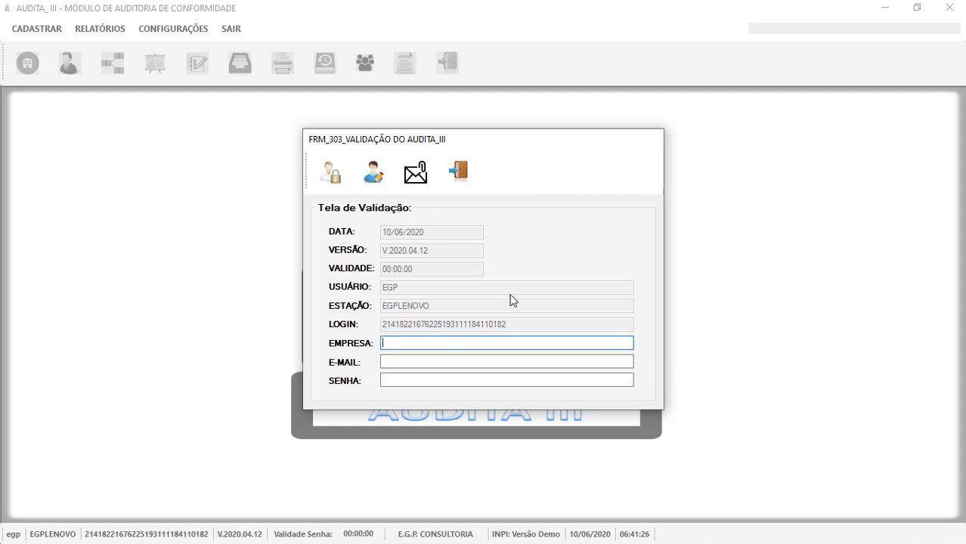
pyautogui.write('EGP')
pyautogui.click(404, 361)
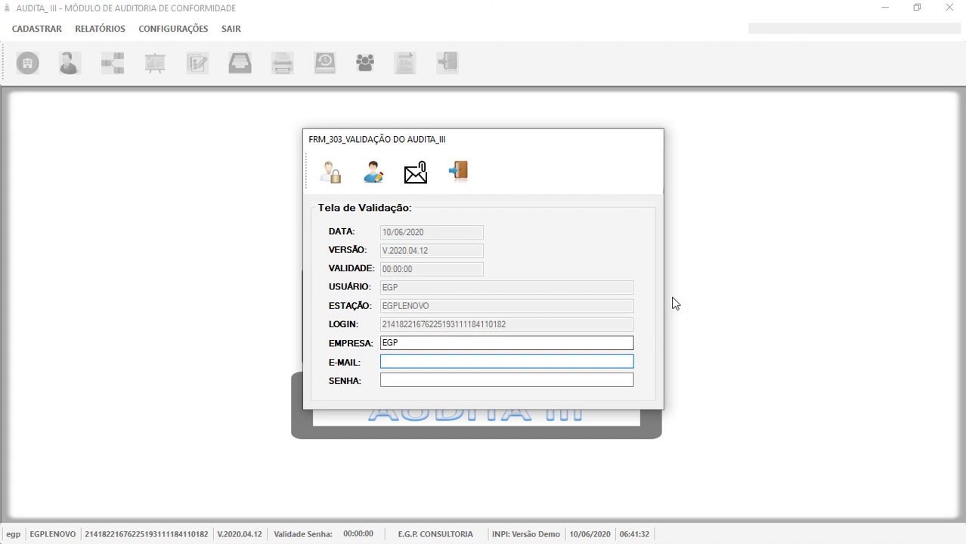
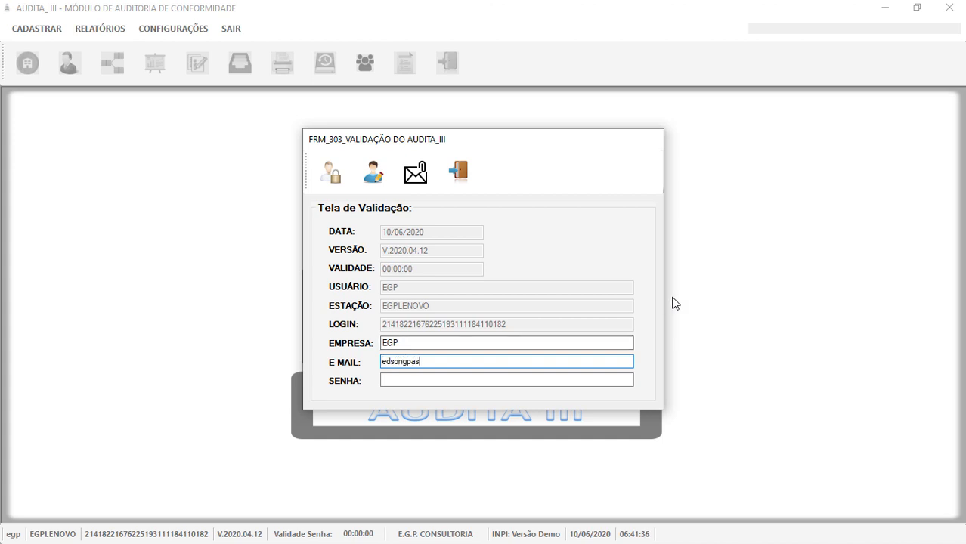
# Paste the monthly password into SENHA, register it, and acknowledge the success message.
pyautogui.click(460, 382)
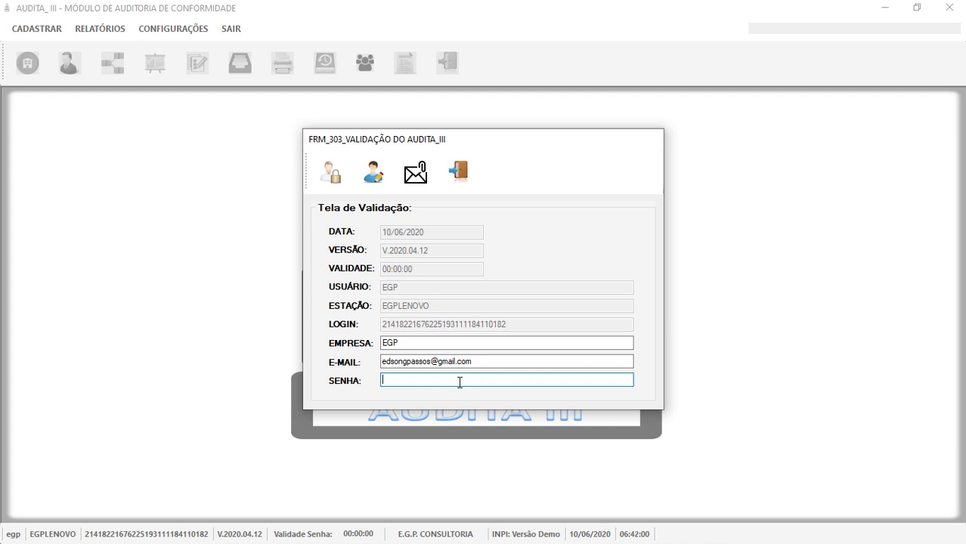
pyautogui.hotkey('ctrl', 'v')
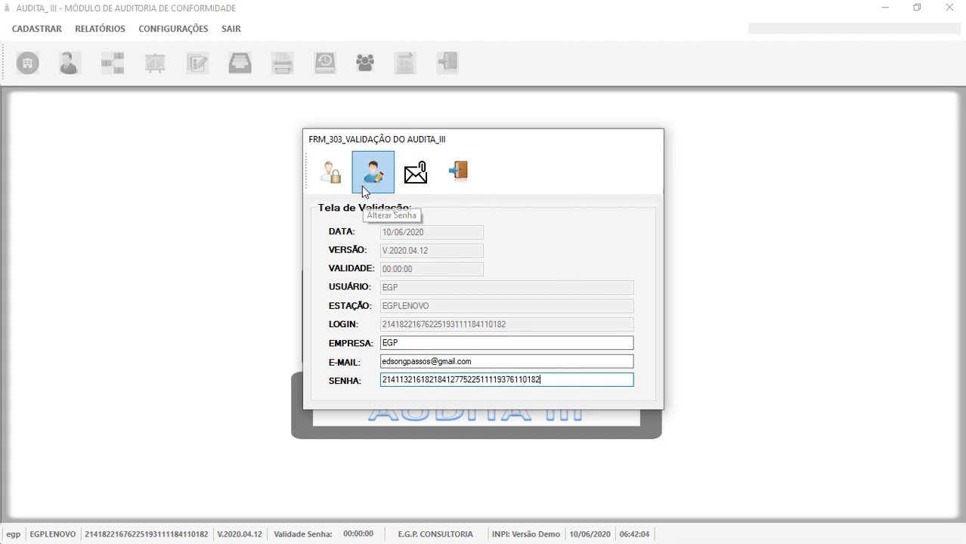
pyautogui.click(332, 182)
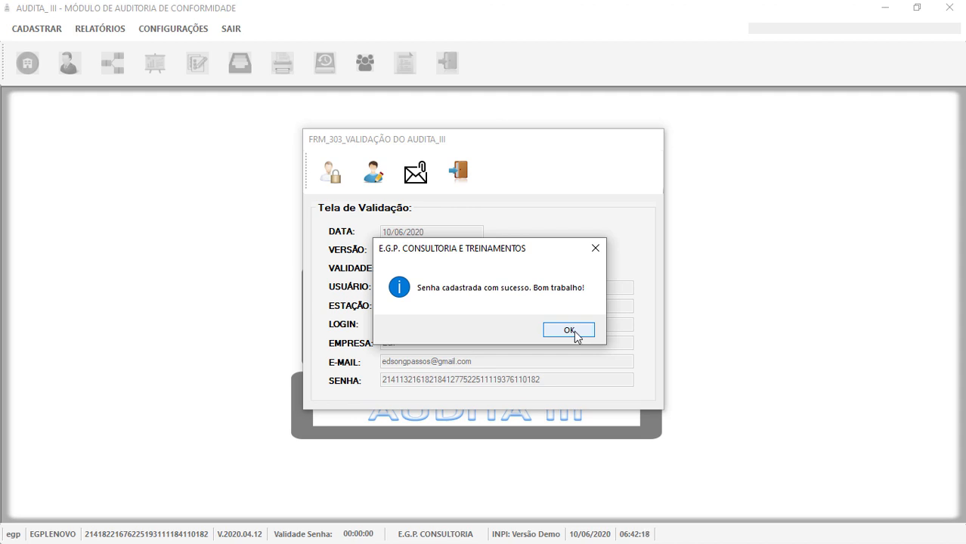
pyautogui.click(573, 332)
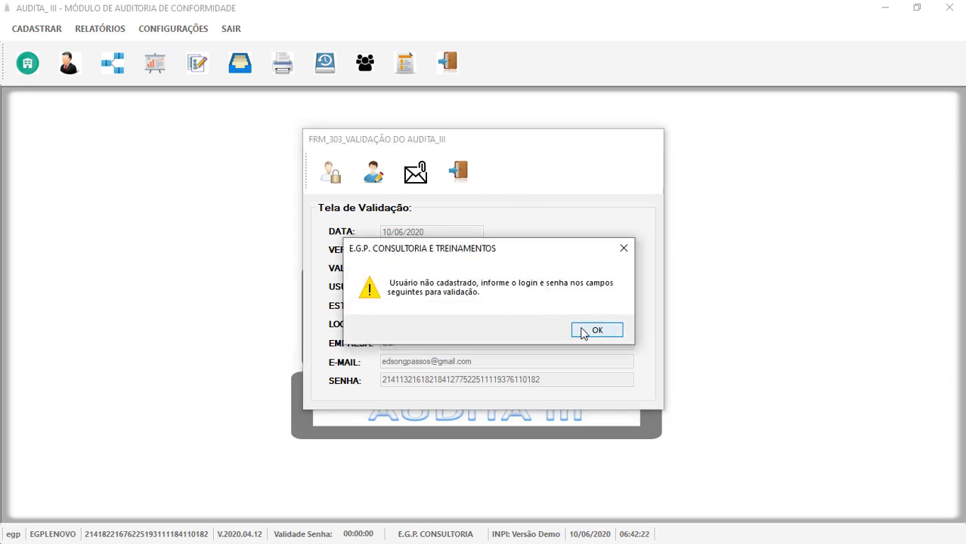
# Register a new system user with a user name, password and matching confirmation.
pyautogui.click(596, 330)
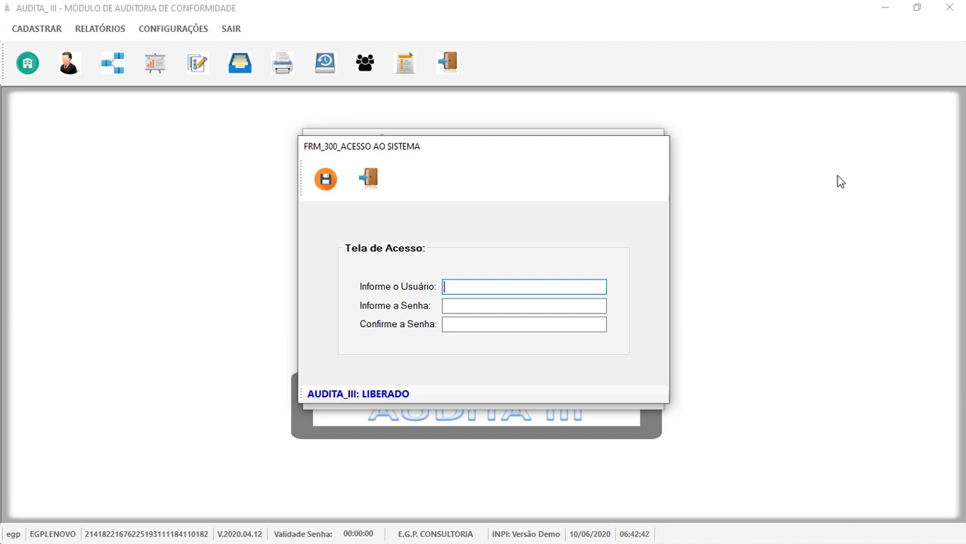
pyautogui.write('EDSON')
pyautogui.click(514, 311)
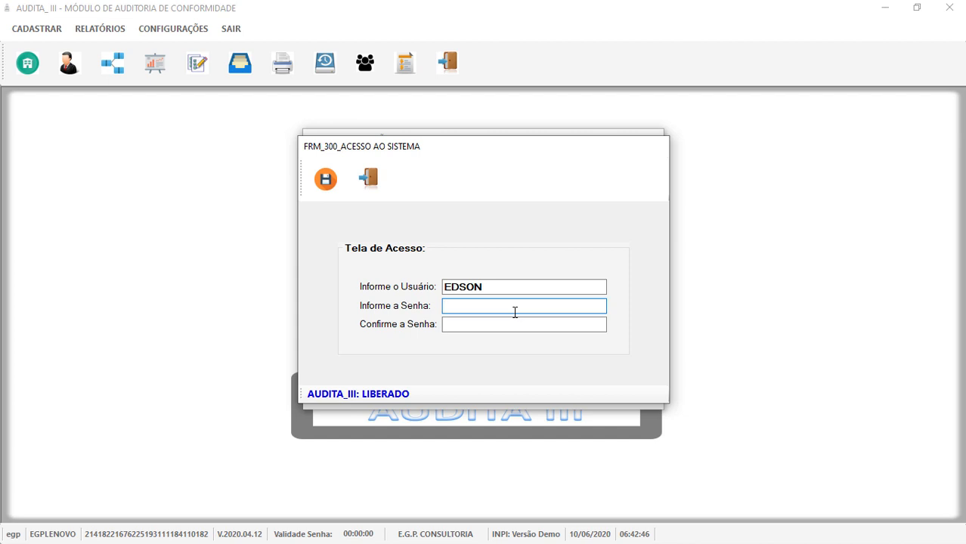
pyautogui.write('***')
pyautogui.click(463, 327)
pyautogui.write('***')
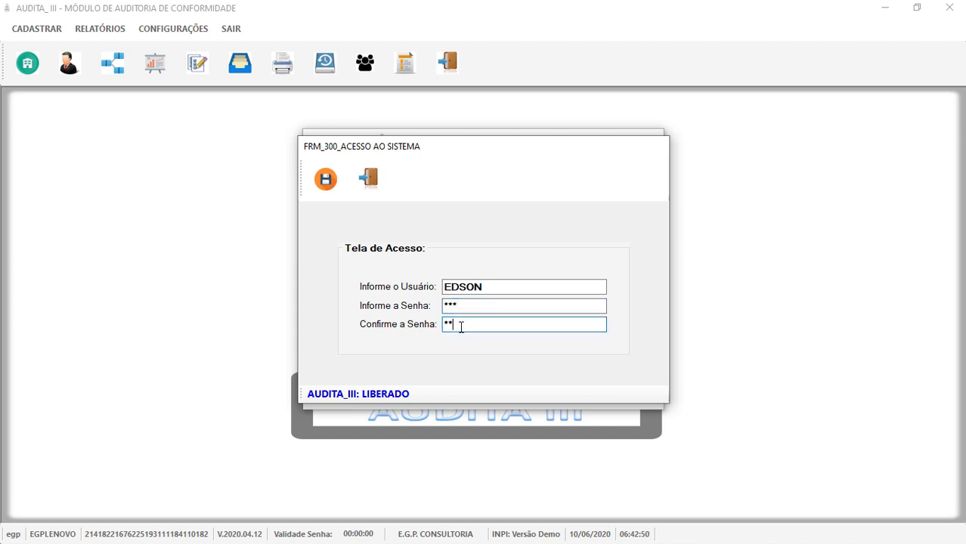
pyautogui.click(328, 182)
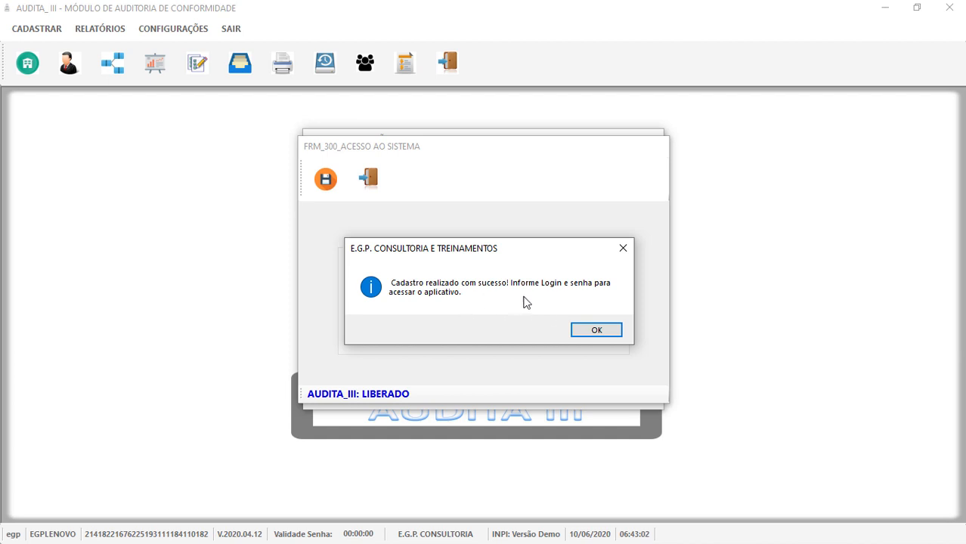
pyautogui.click(608, 335)
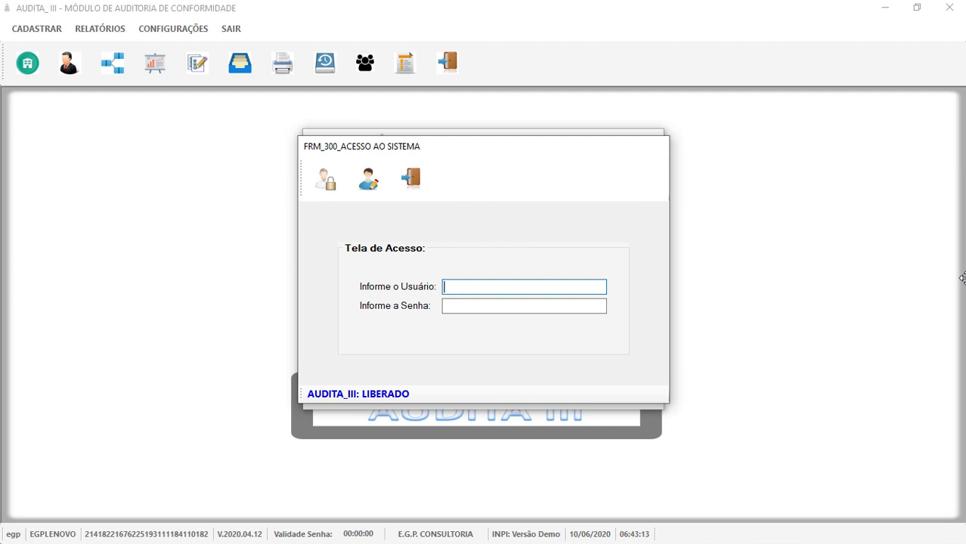
# Sign in with the new user name and password, then dismiss the welcome message.
pyautogui.write('EDSON')
pyautogui.click(513, 309)
pyautogui.write('***')
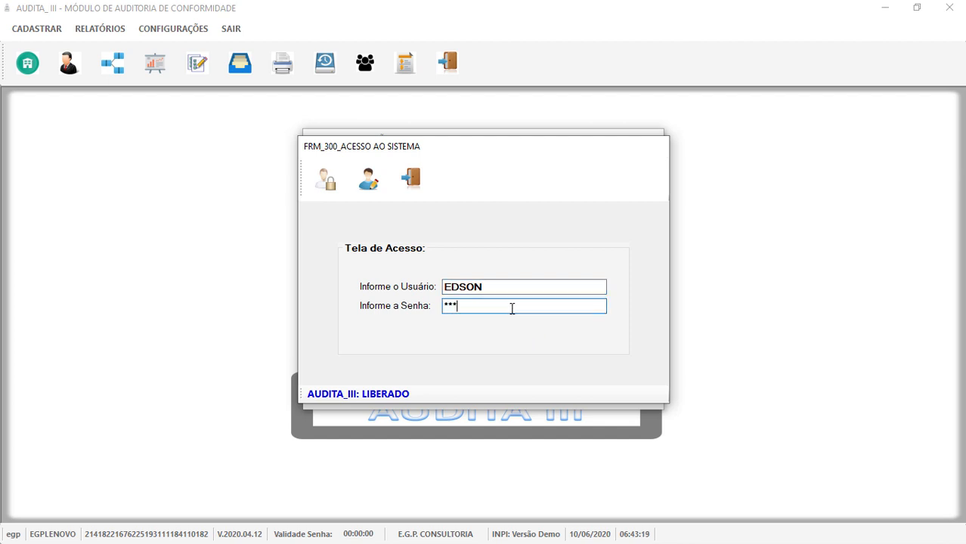
pyautogui.click(327, 185)
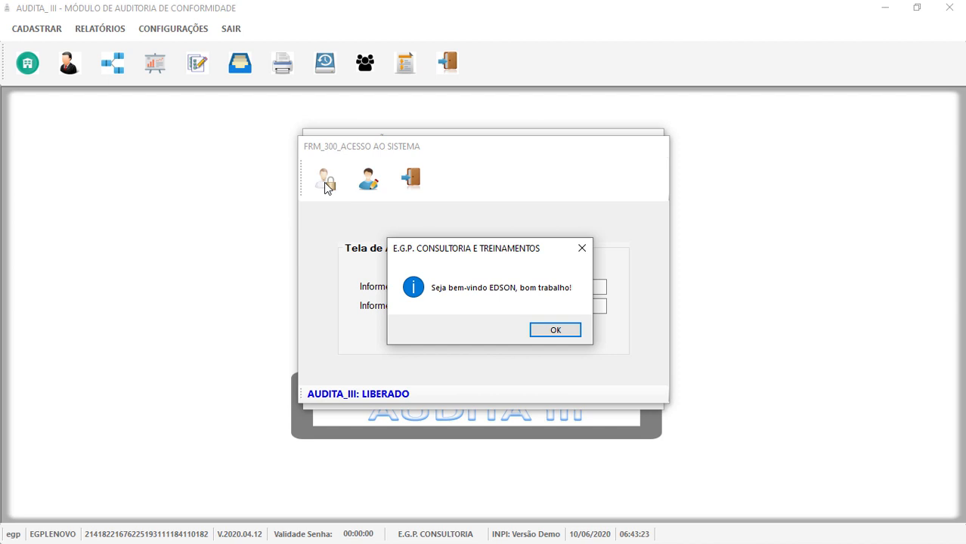
pyautogui.click(553, 332)
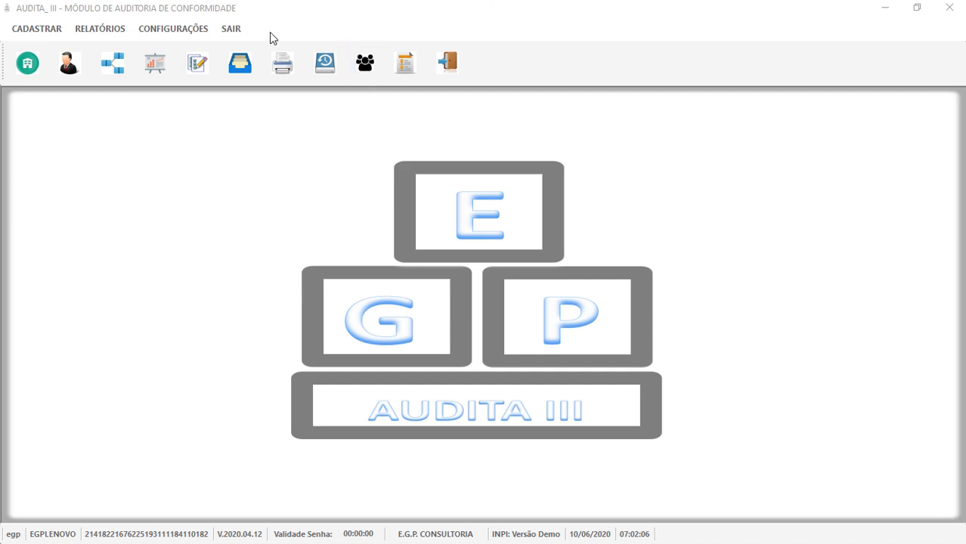
# Change the EMPRESA \ DIRETÓRIO_PAINT directory to 'C:' and save it.
pyautogui.click(47, 31)
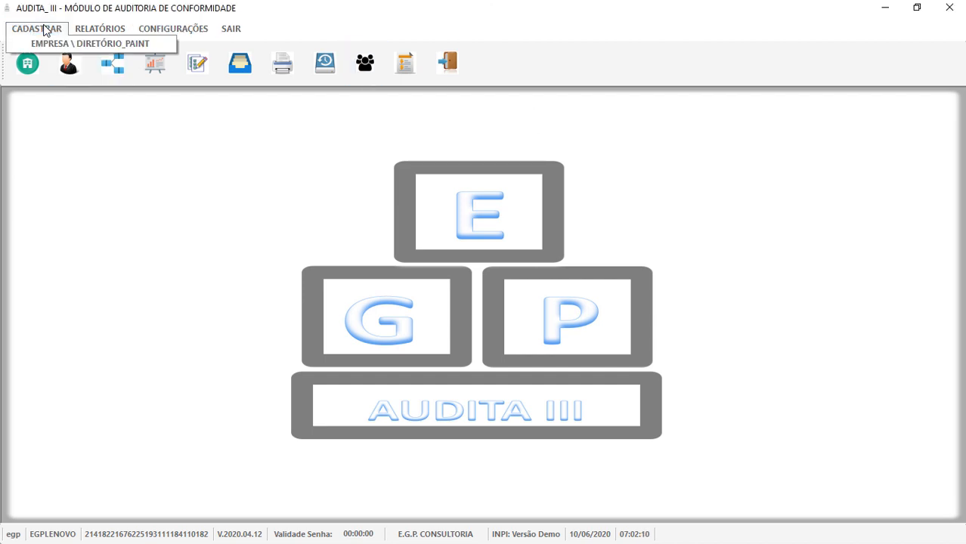
pyautogui.click(51, 44)
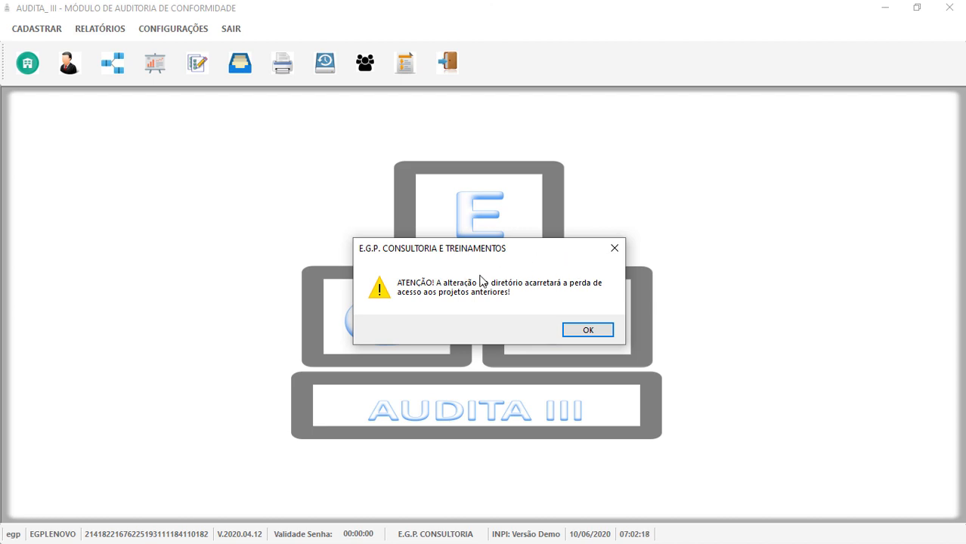
pyautogui.click(595, 333)
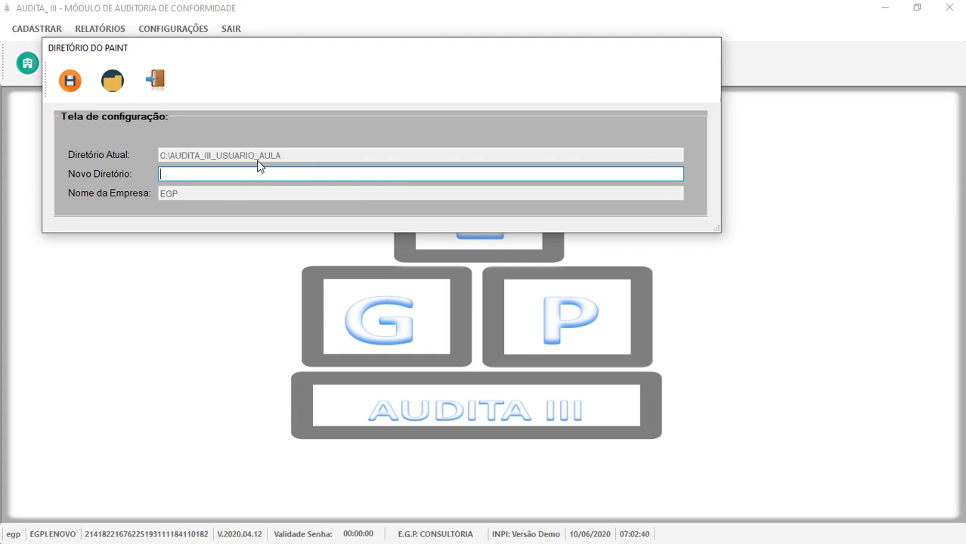
pyautogui.write('C:')
pyautogui.click(70, 83)
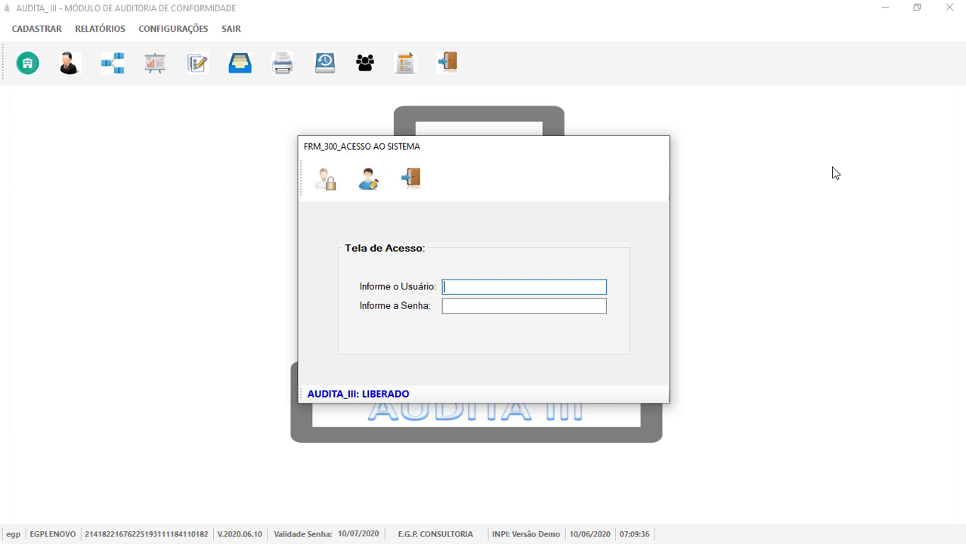
# Log back in with the user name and password and dismiss the success message.
pyautogui.write('EDSON')
pyautogui.click(483, 306)
pyautogui.write('*')
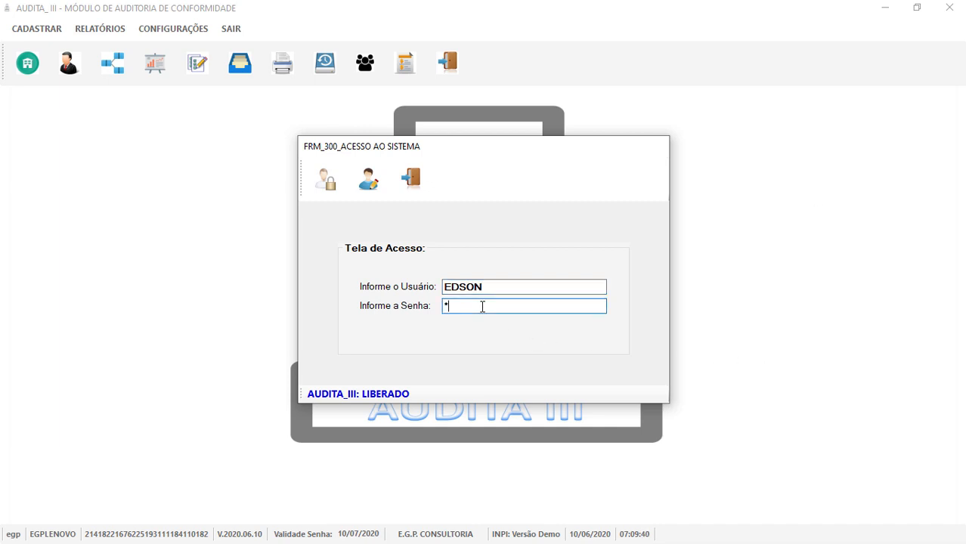
pyautogui.write('**')
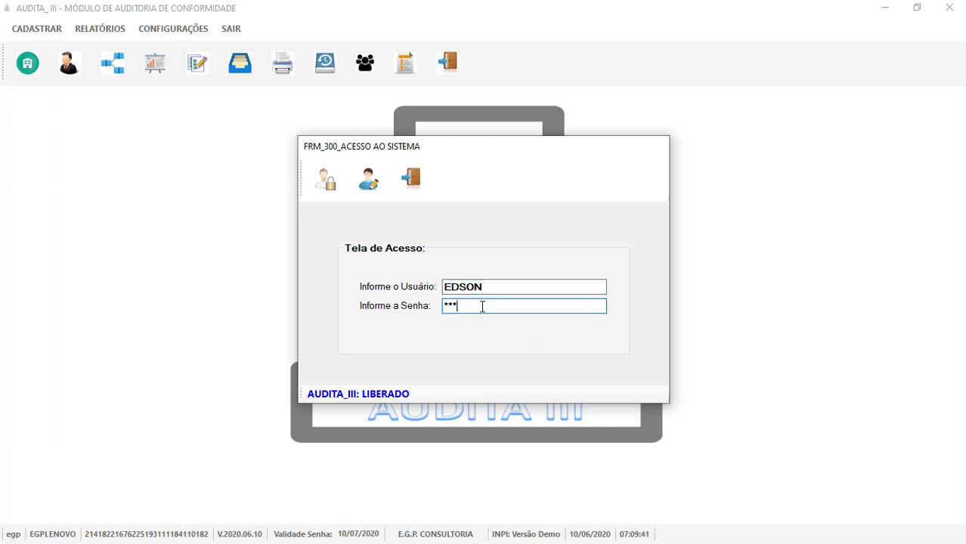
pyautogui.click(340, 184)
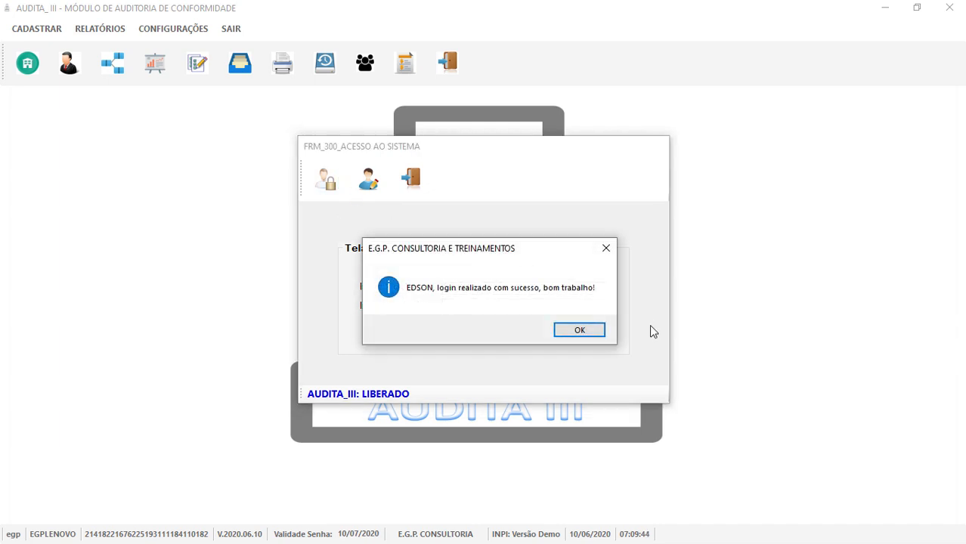
pyautogui.click(561, 330)
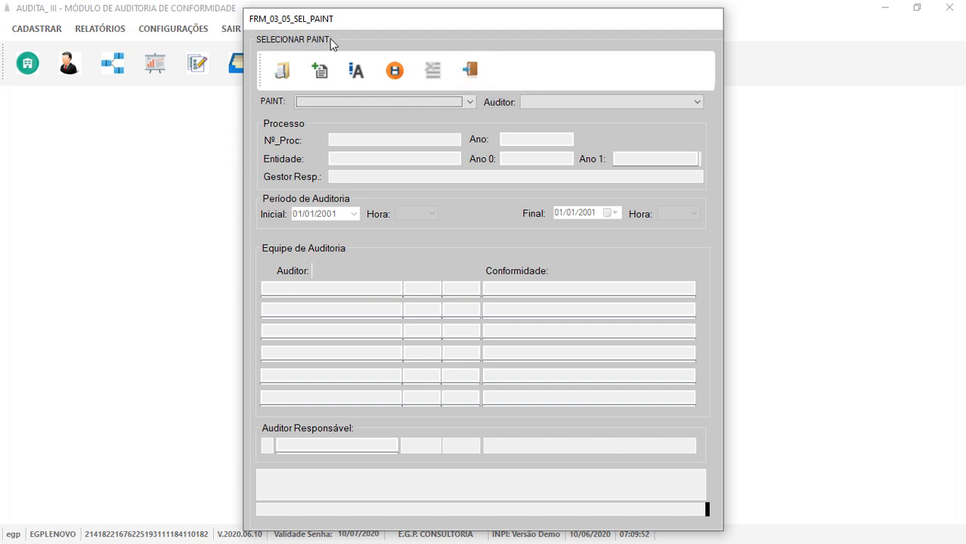
# Close the Selecionar Paint form with its Sair button.
pyautogui.click(467, 73)
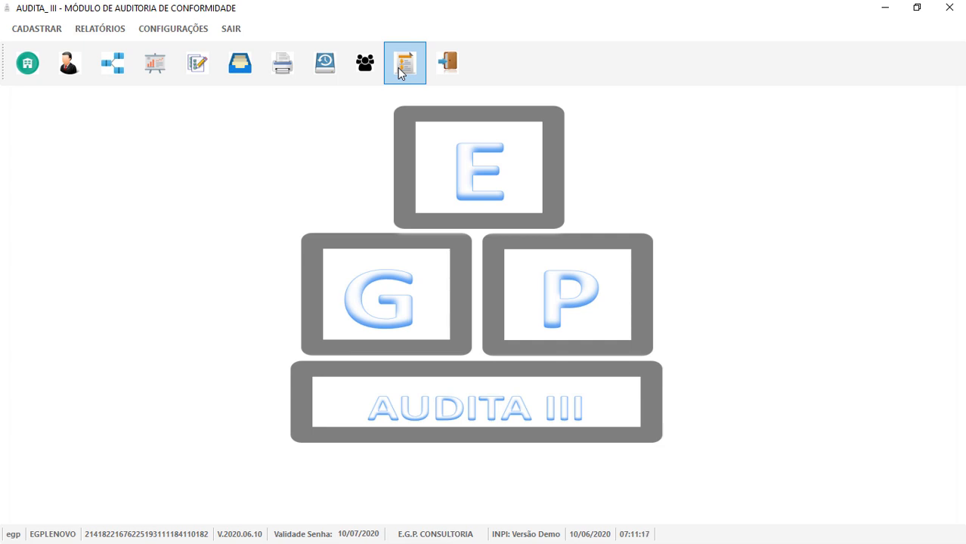
# Add and save a new entity with acronym PMIJ and name PREFEITURA MOLDELO.
pyautogui.click(28, 68)
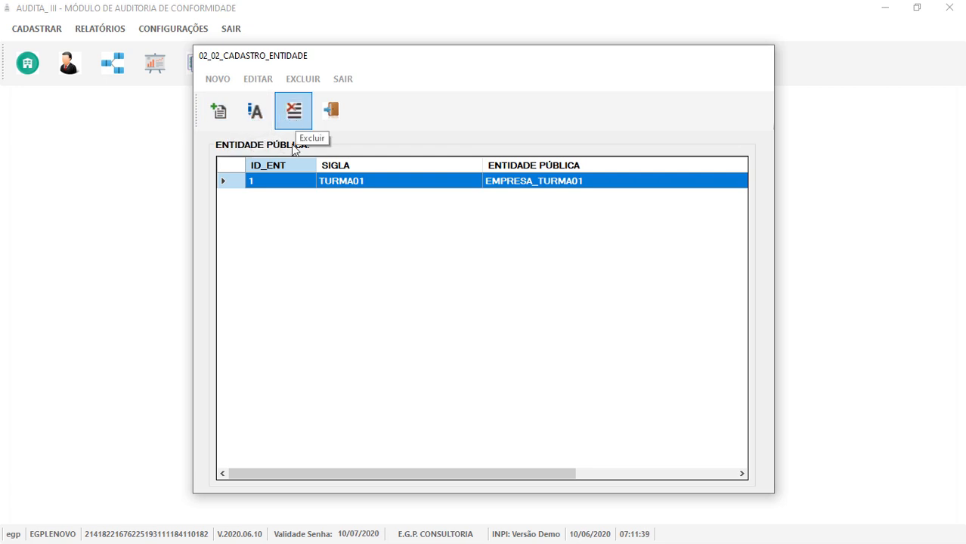
pyautogui.click(224, 114)
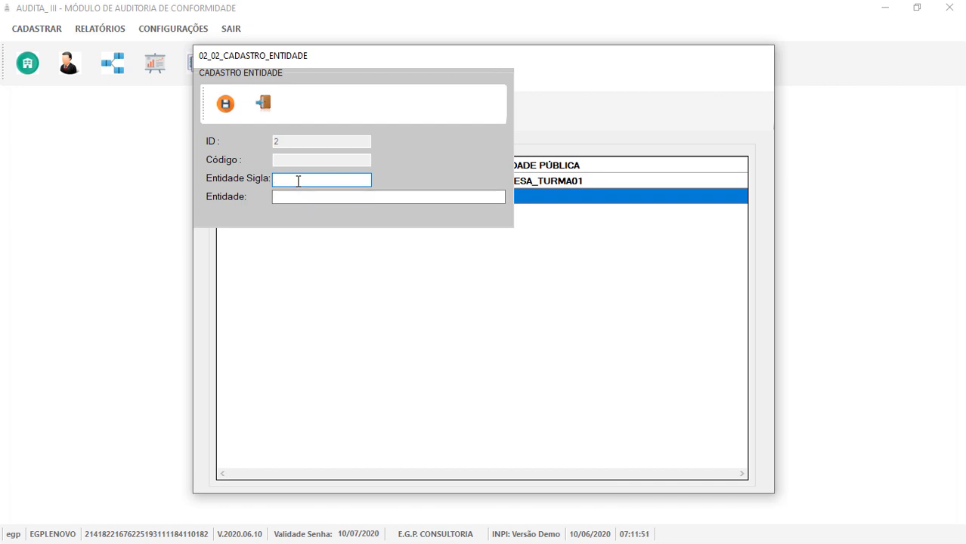
pyautogui.write('PMIJ')
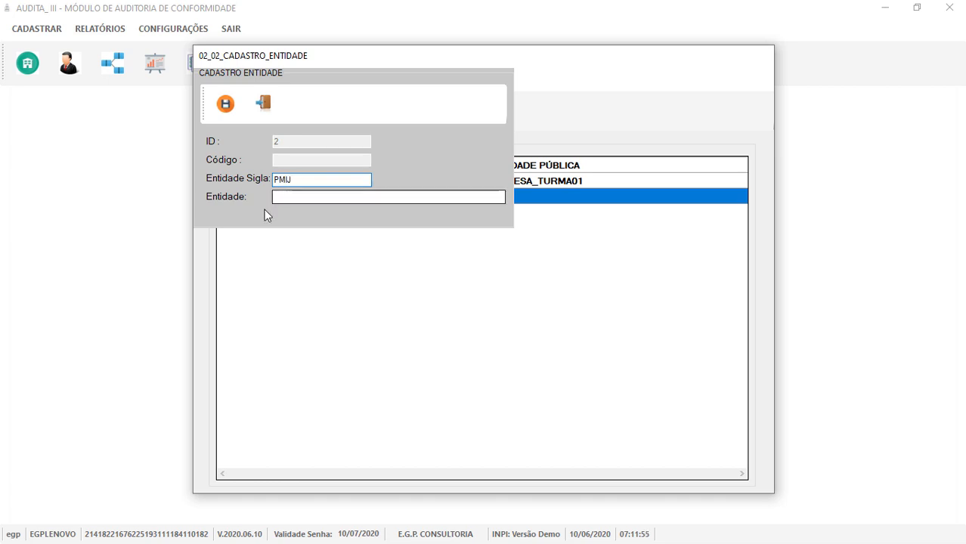
pyautogui.click(306, 195)
pyautogui.write('PREFE')
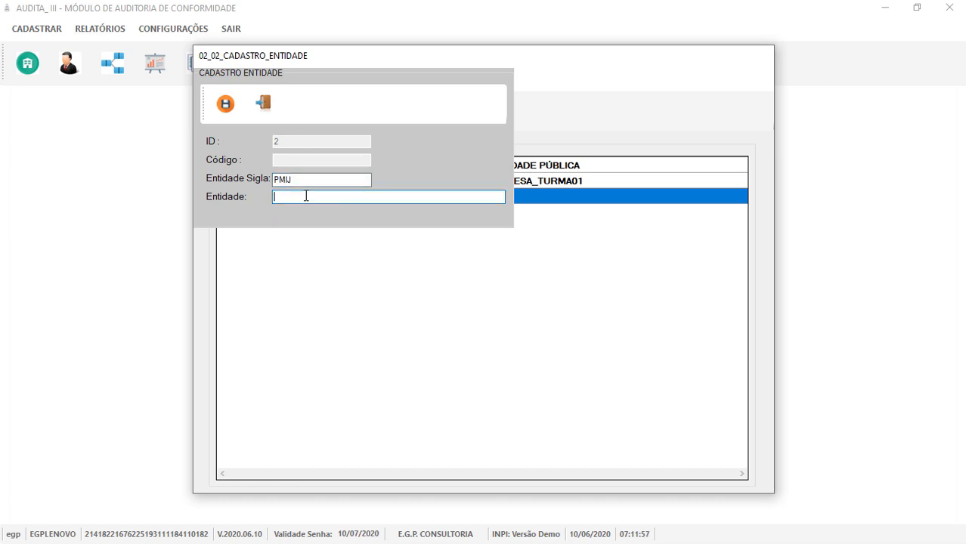
pyautogui.write('ITUTA')
pyautogui.press('BackSpace')
pyautogui.press('BackSpace')
pyautogui.press('BackSpace')
pyautogui.write('RA MOLDES')
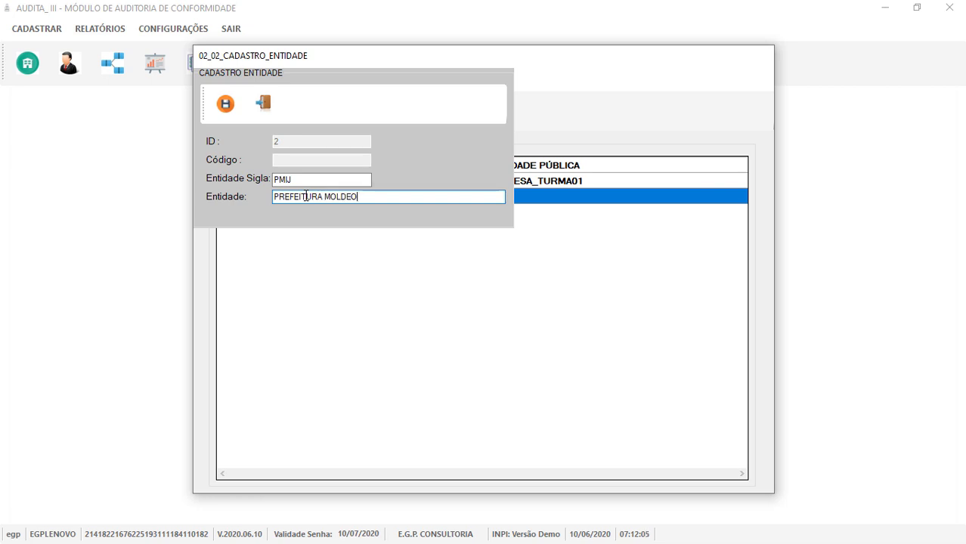
pyautogui.press('BackSpace')
pyautogui.press('BackSpace')
pyautogui.write('ELO')
pyautogui.click(229, 105)
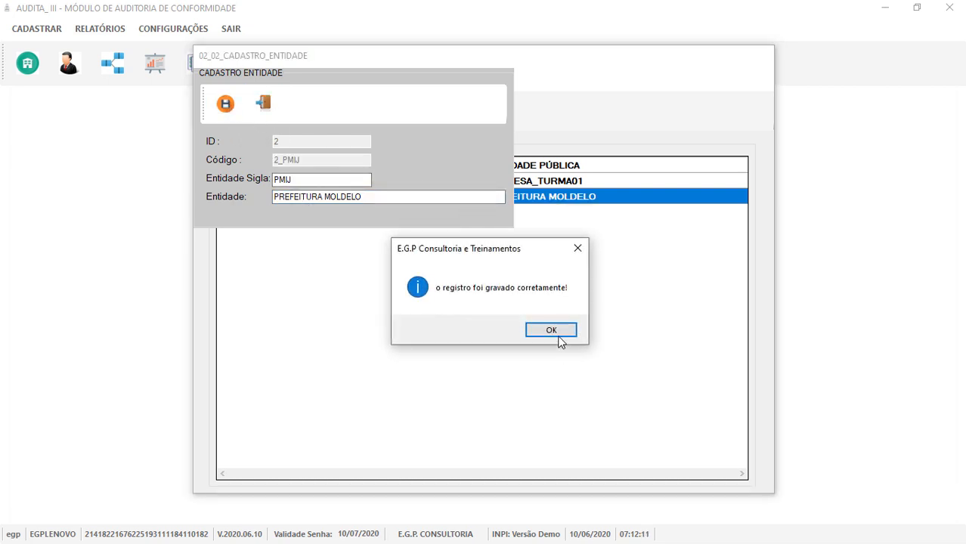
pyautogui.click(535, 331)
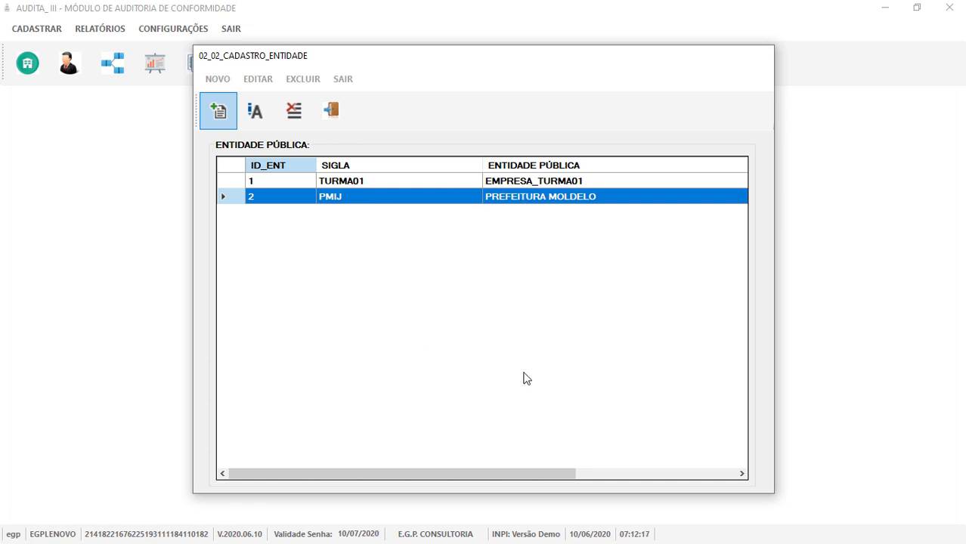
# Rename the PMIJ entity to PREFEITURA MOLDELO 1 and save it.
pyautogui.click(257, 112)
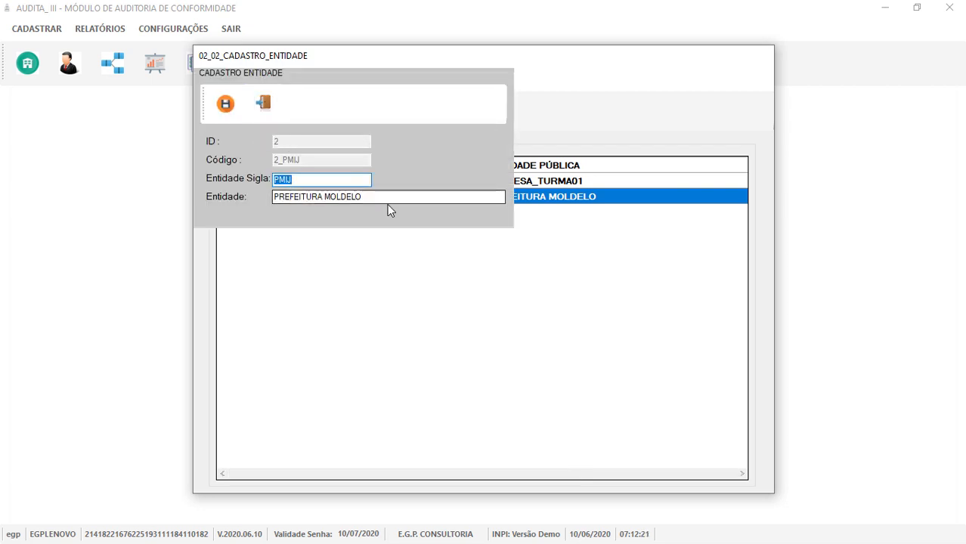
pyautogui.click(388, 197)
pyautogui.write('1')
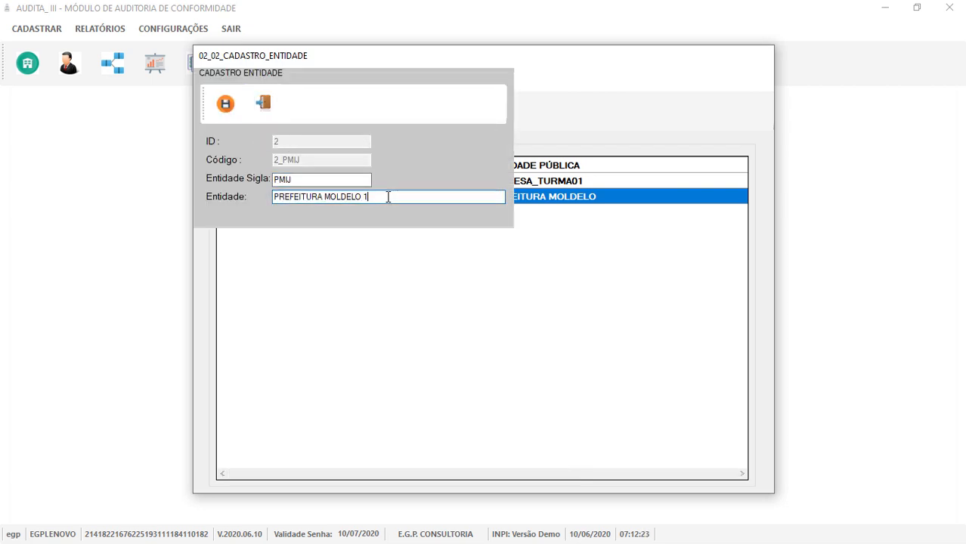
pyautogui.click(225, 104)
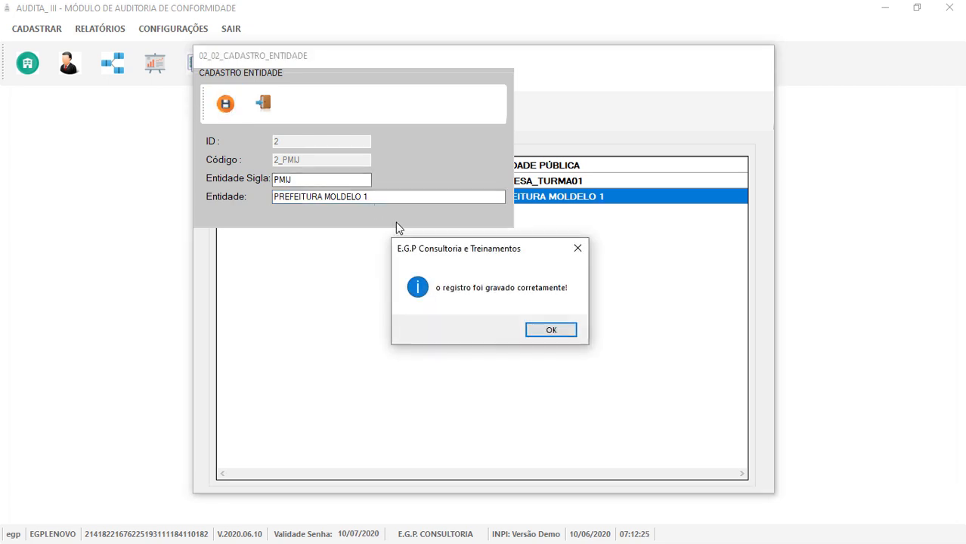
pyautogui.click(552, 331)
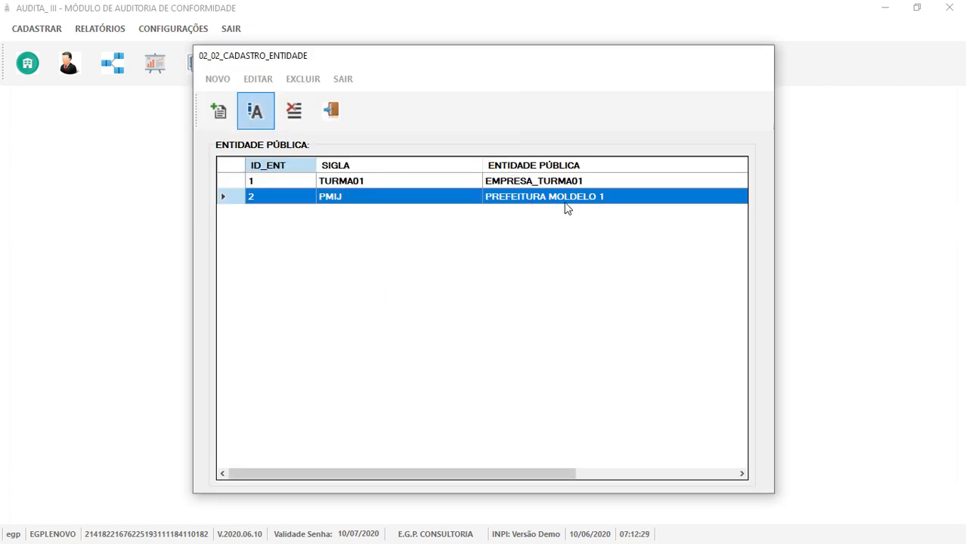
# Delete the TURMA01 entity and close the entity register.
pyautogui.click(346, 183)
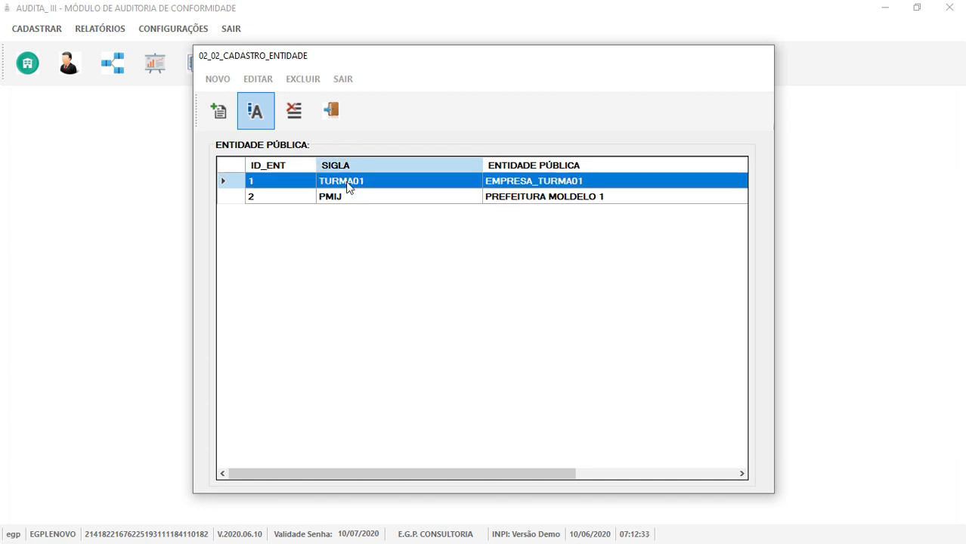
pyautogui.click(295, 112)
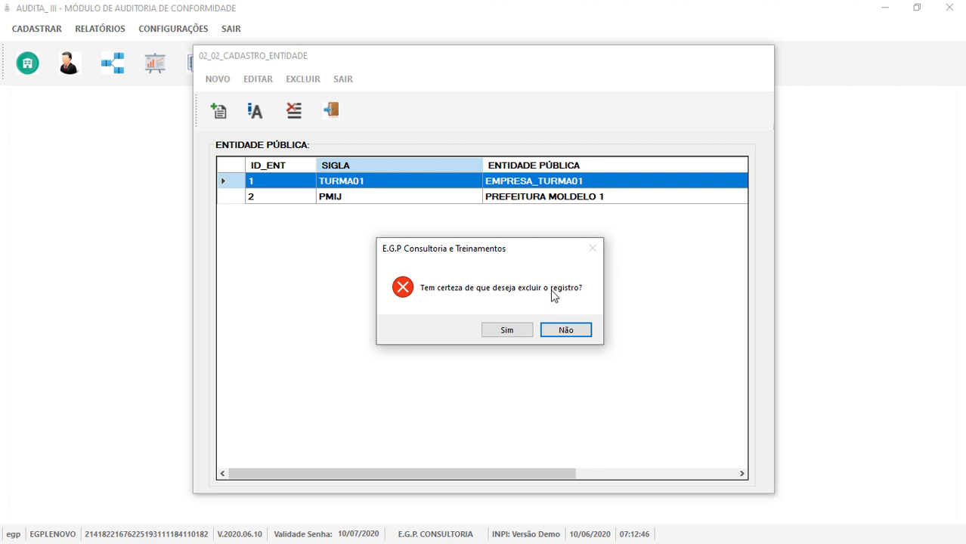
pyautogui.click(506, 331)
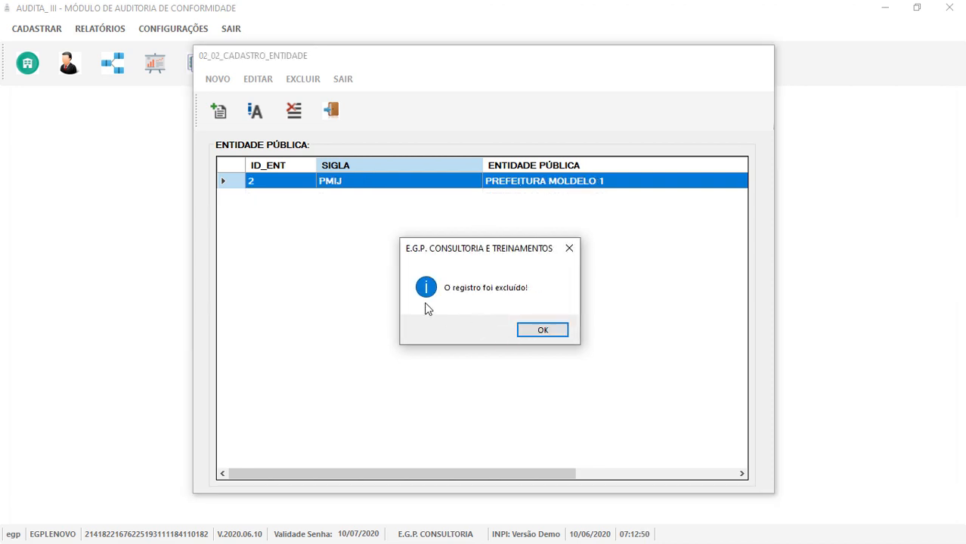
pyautogui.click(543, 332)
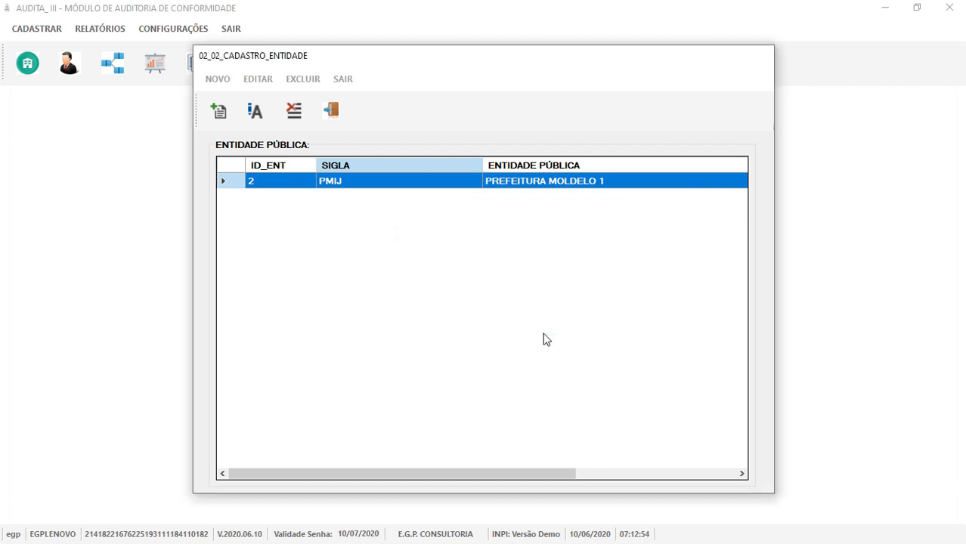
pyautogui.click(329, 111)
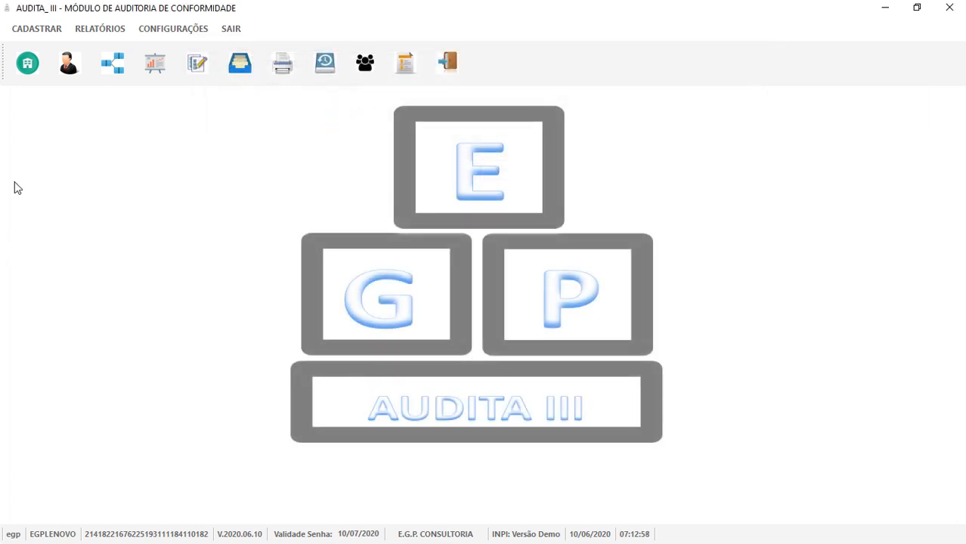
# Add and save a new auditor with a registration number, abbreviation MJP and the auditor's full name.
pyautogui.click(67, 67)
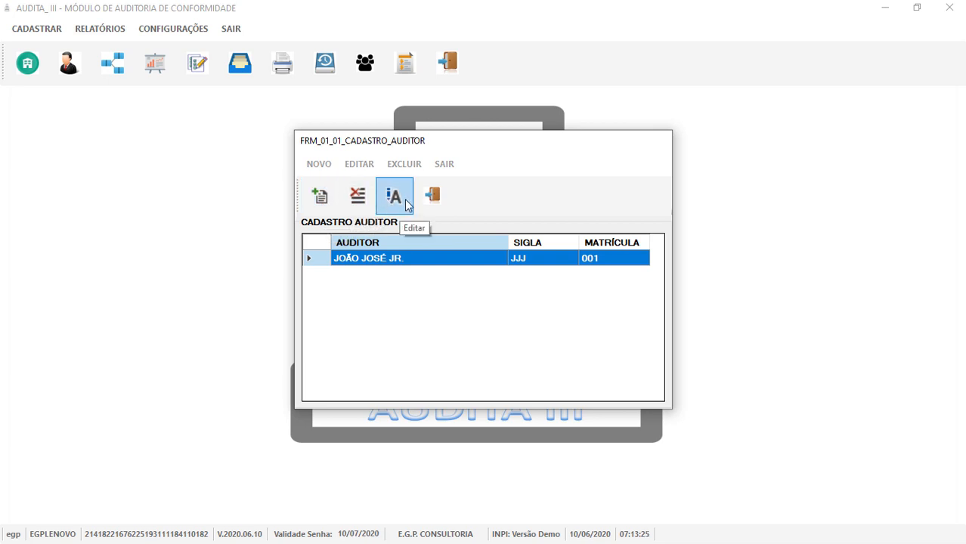
pyautogui.click(318, 198)
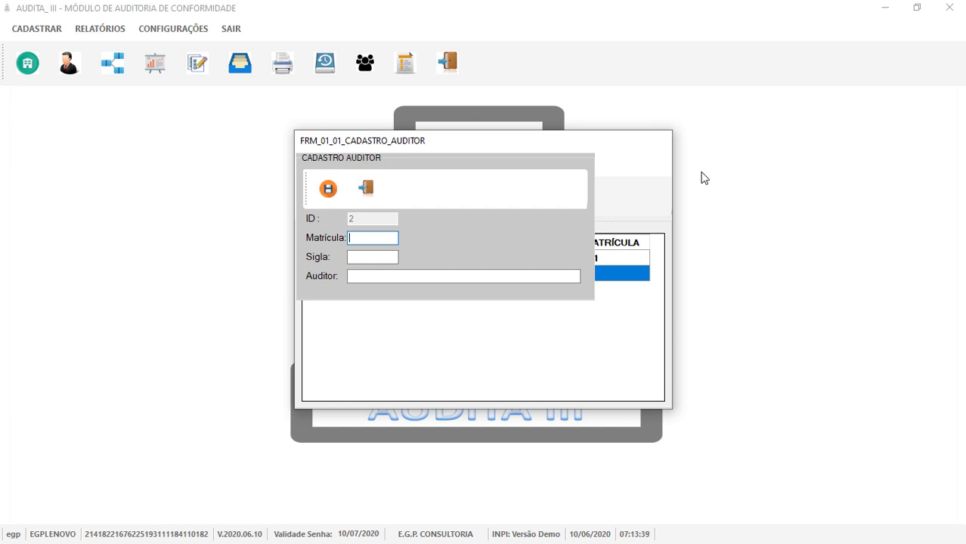
pyautogui.write('3333')
pyautogui.click(359, 259)
pyautogui.write('MJP')
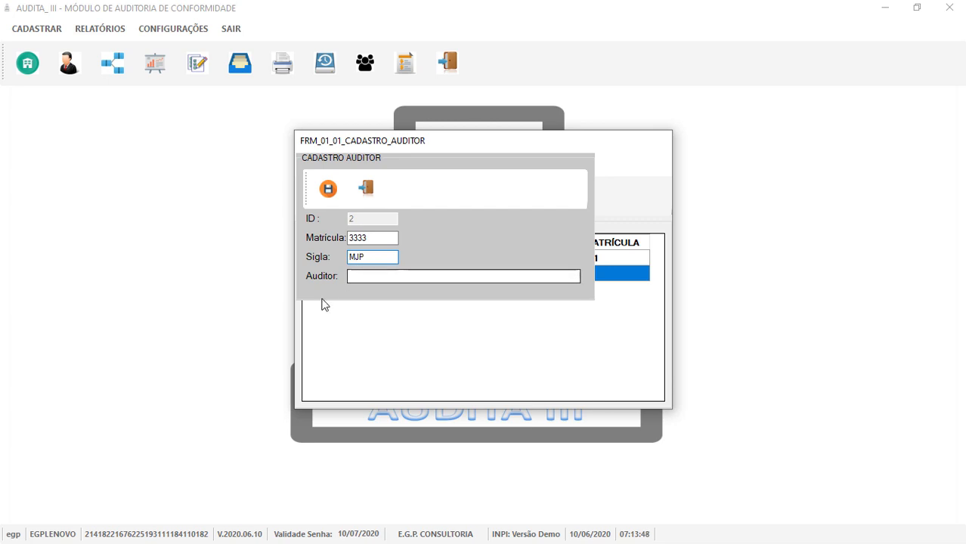
pyautogui.click(384, 273)
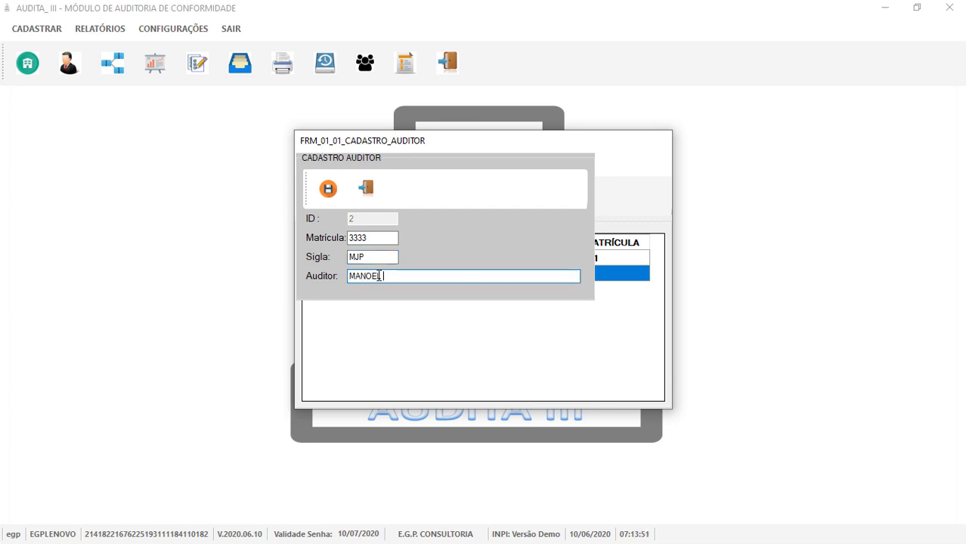
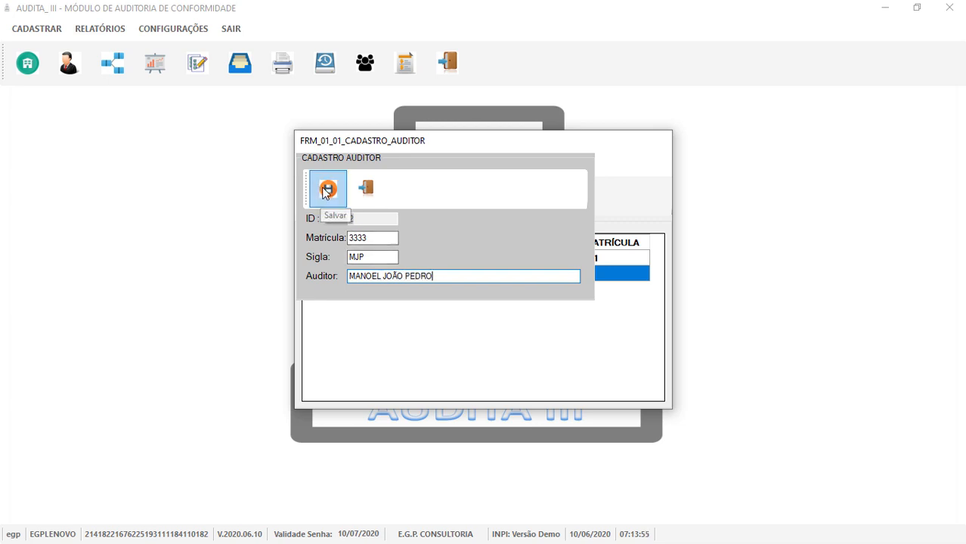
pyautogui.click(328, 188)
pyautogui.click(536, 330)
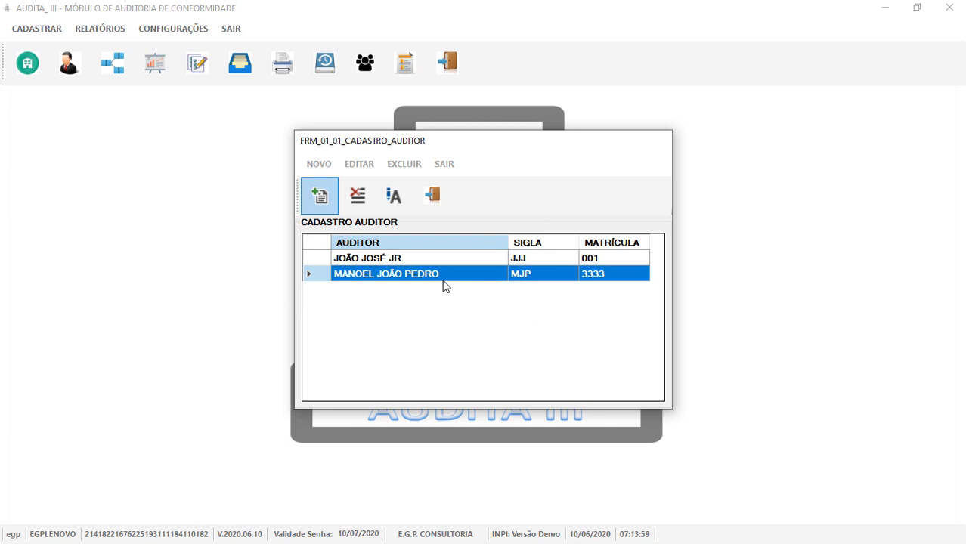
# Remove the last digit of the MJP auditor's registration number and save the record.
pyautogui.click(394, 195)
pyautogui.click(380, 238)
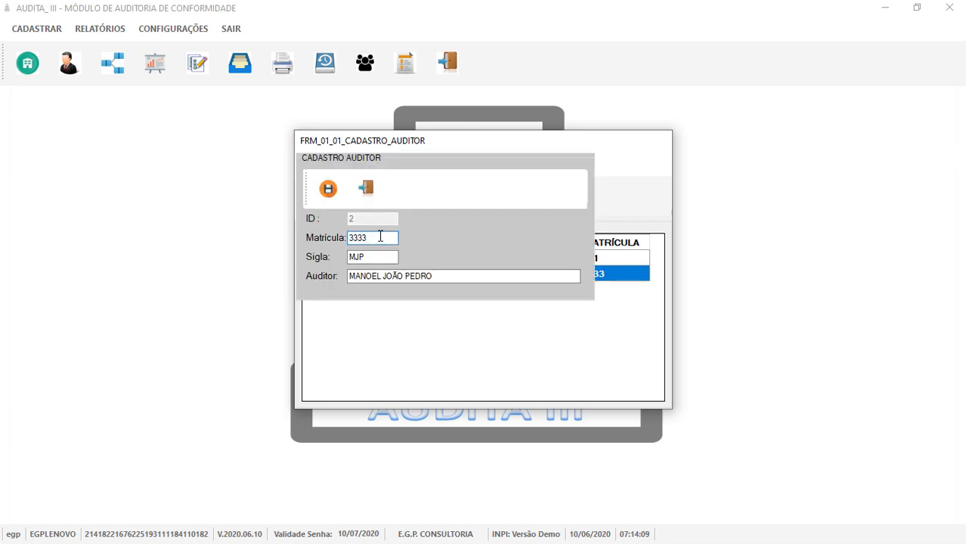
pyautogui.press('BackSpace')
pyautogui.click(328, 188)
pyautogui.click(551, 331)
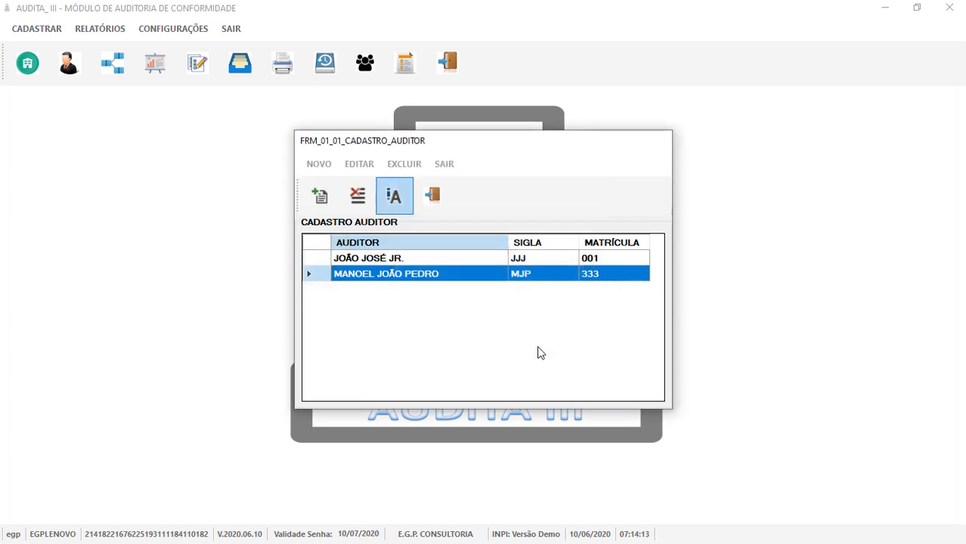
# Cancel deleting the first auditor, close the auditor register, and open the Escopo tools.
pyautogui.click(355, 198)
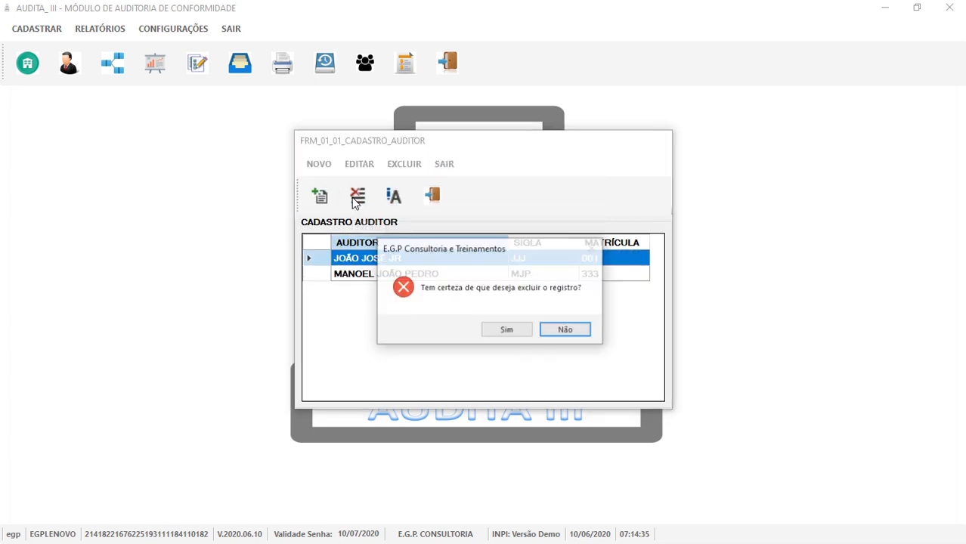
pyautogui.click(564, 328)
pyautogui.click(423, 276)
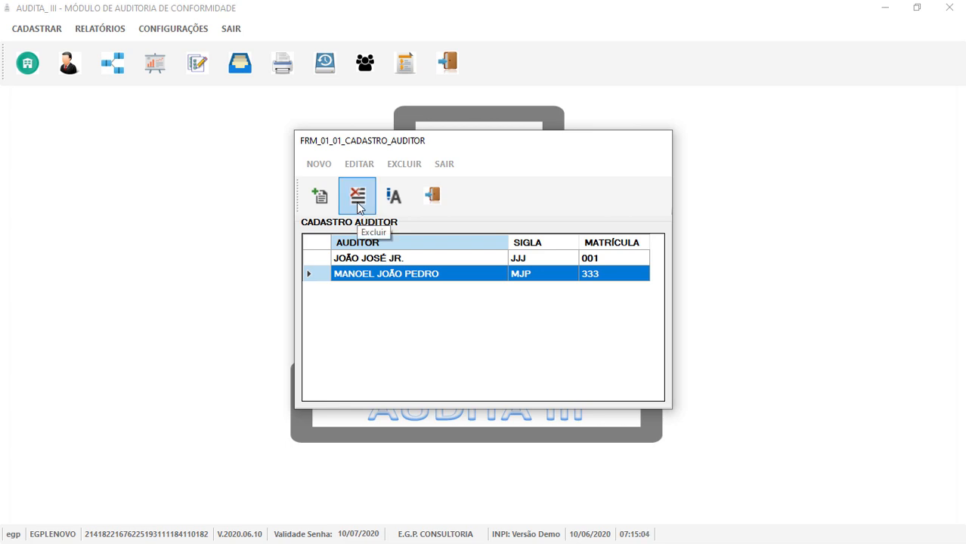
pyautogui.click(433, 198)
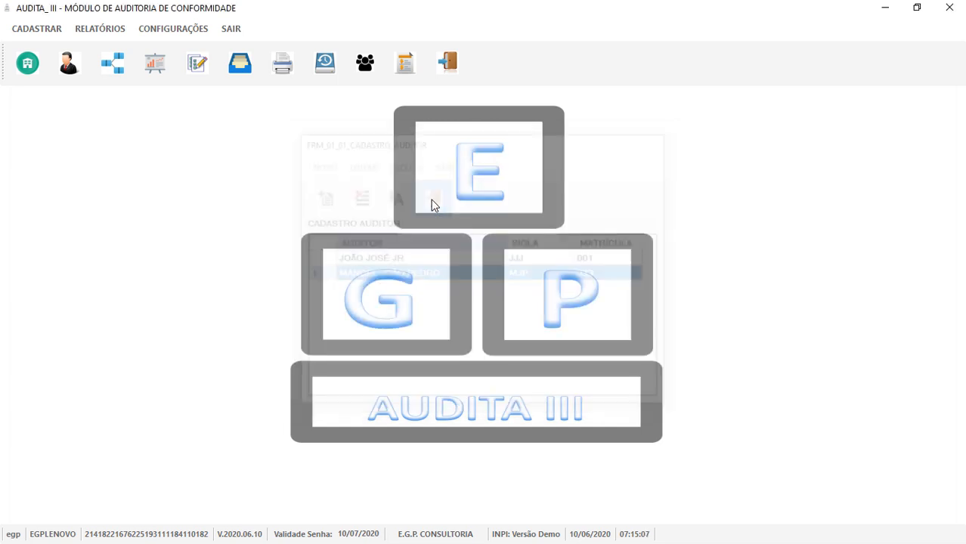
pyautogui.click(117, 75)
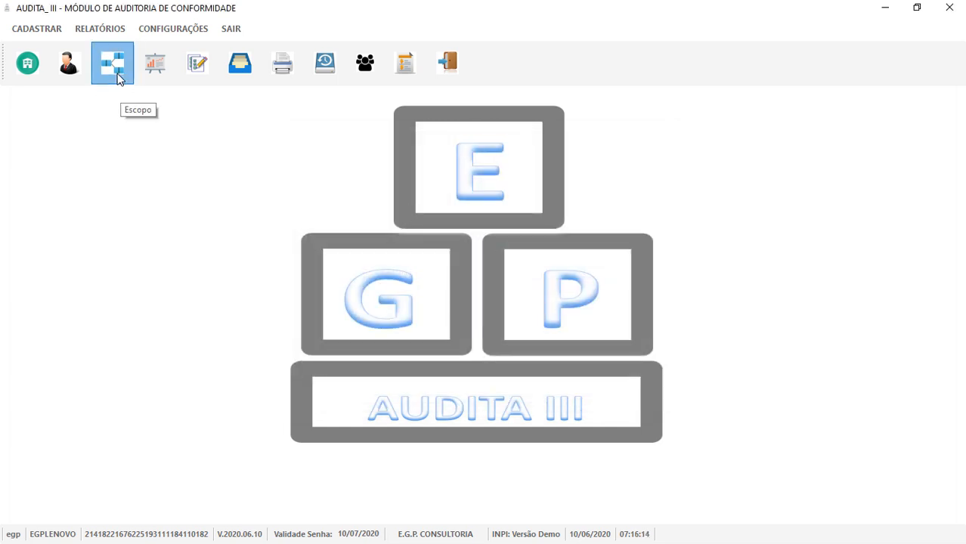
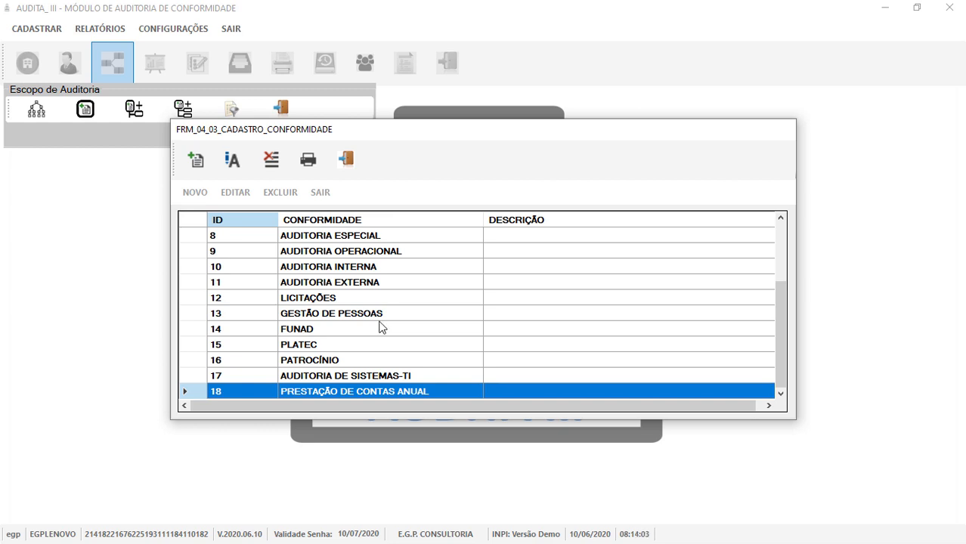
# Close the conformity register, review the ten audit-scope themes, then reopen the Escopo options.
pyautogui.click(345, 162)
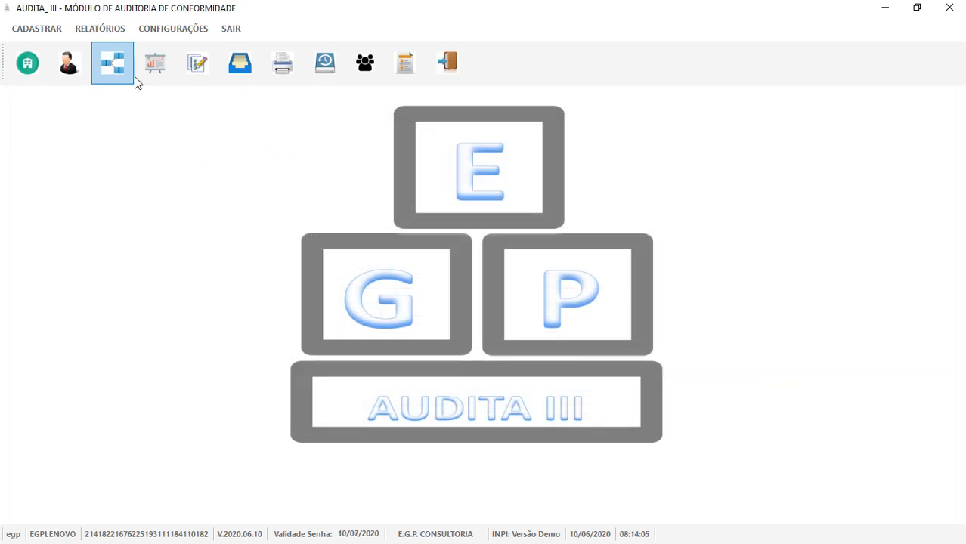
pyautogui.click(111, 65)
pyautogui.click(85, 110)
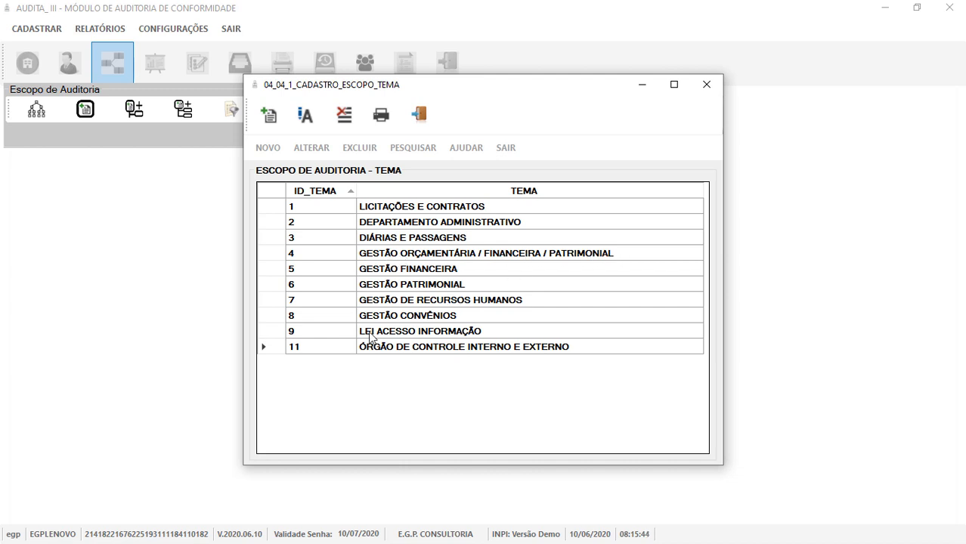
pyautogui.click(421, 115)
pyautogui.click(111, 71)
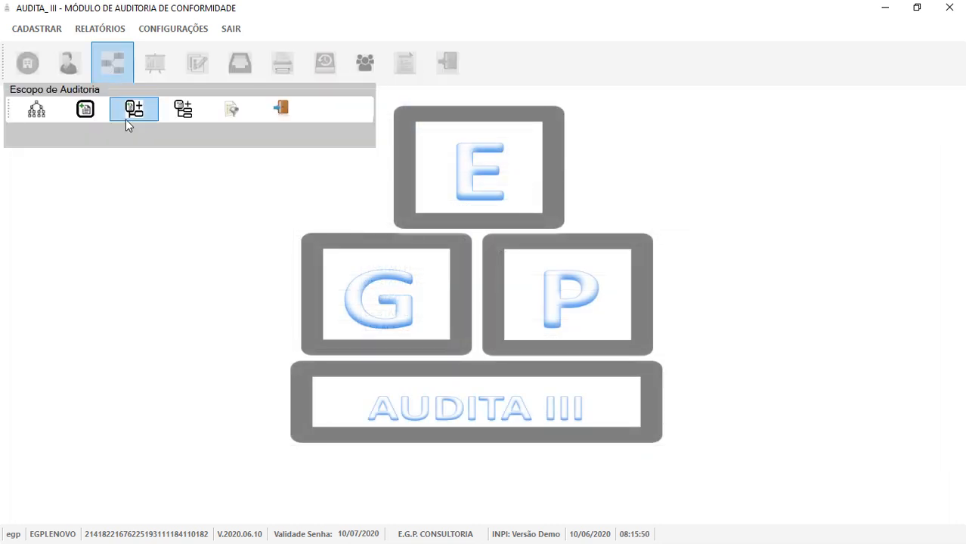
# Open the audit-scope item register and start a new item, then cancel it unchanged.
pyautogui.click(130, 113)
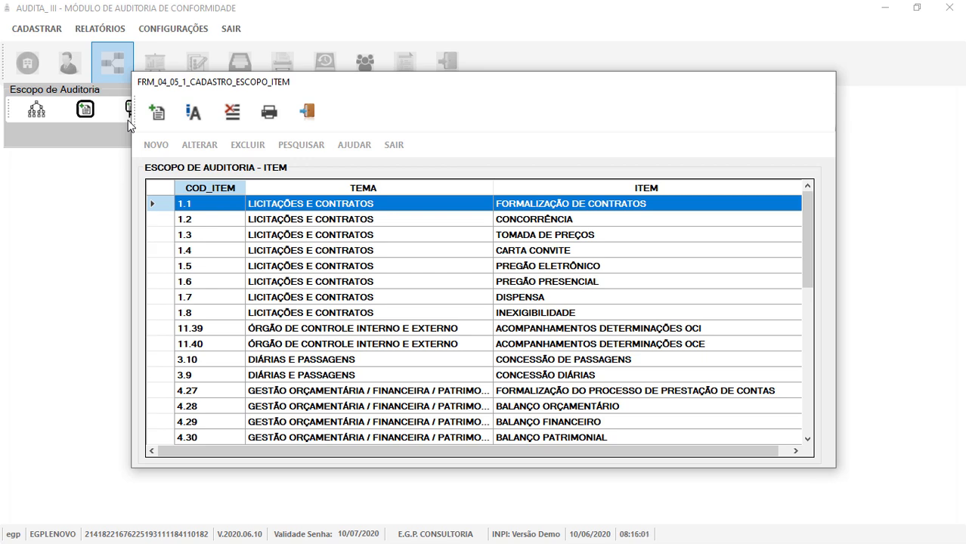
pyautogui.click(157, 121)
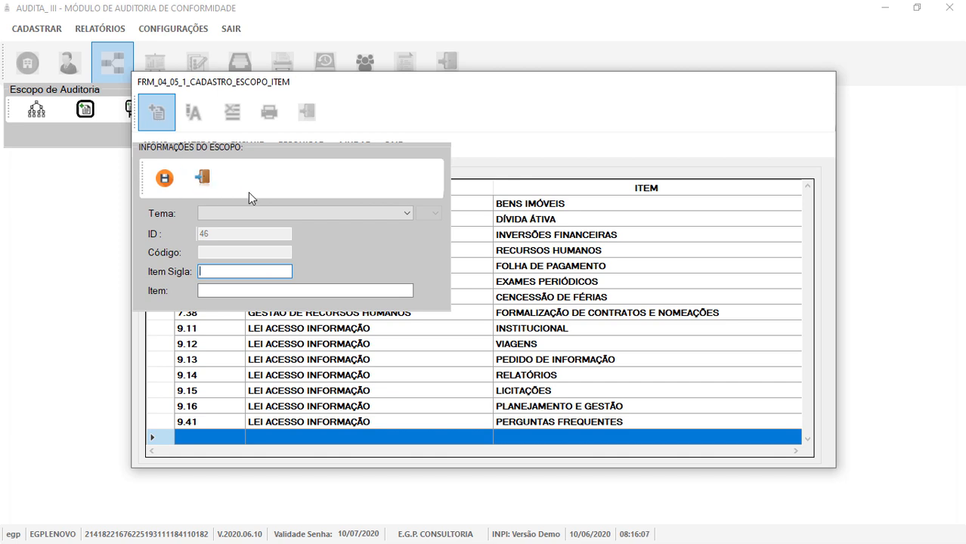
pyautogui.click(257, 214)
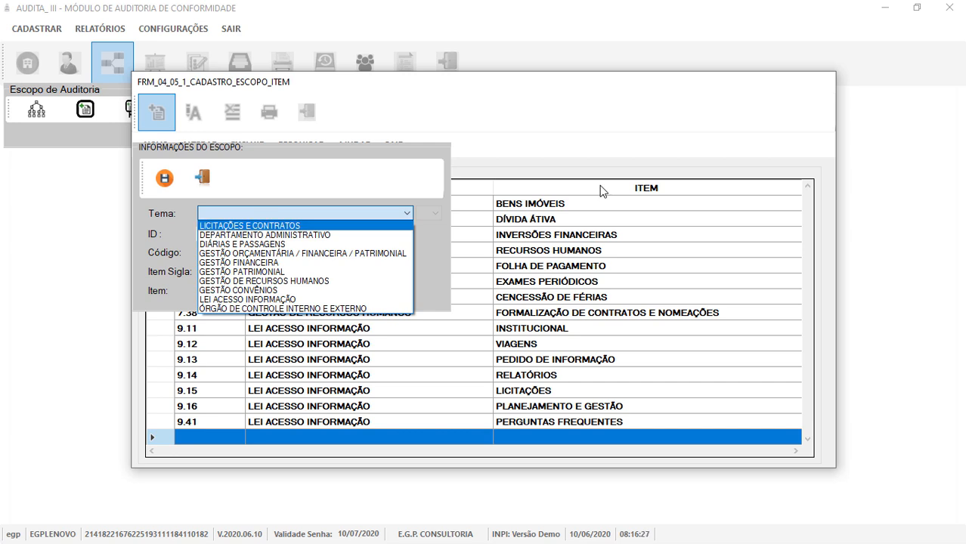
pyautogui.click(218, 172)
pyautogui.click(221, 175)
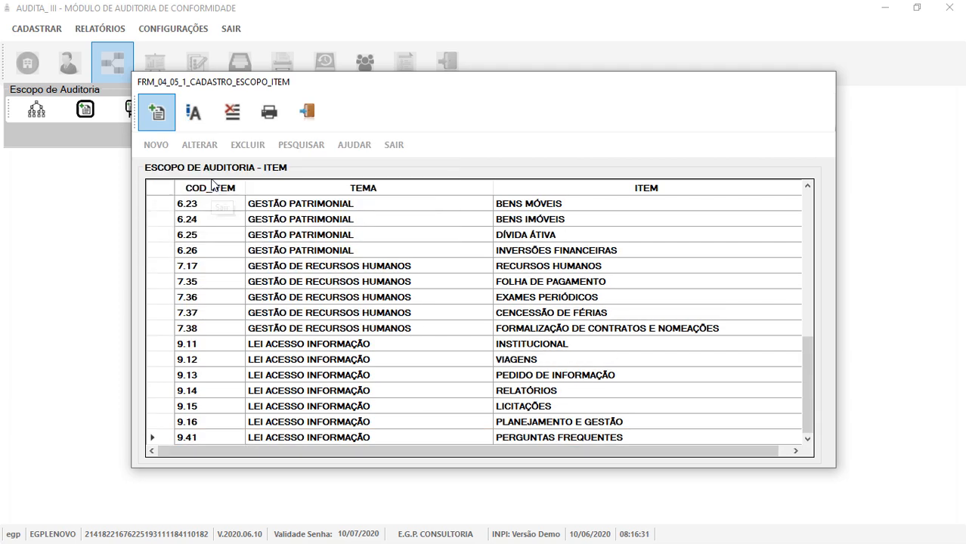
# Edit item 6.26, INVERSÕES FINANCEIRAS, save it and acknowledge the saved message.
pyautogui.click(302, 253)
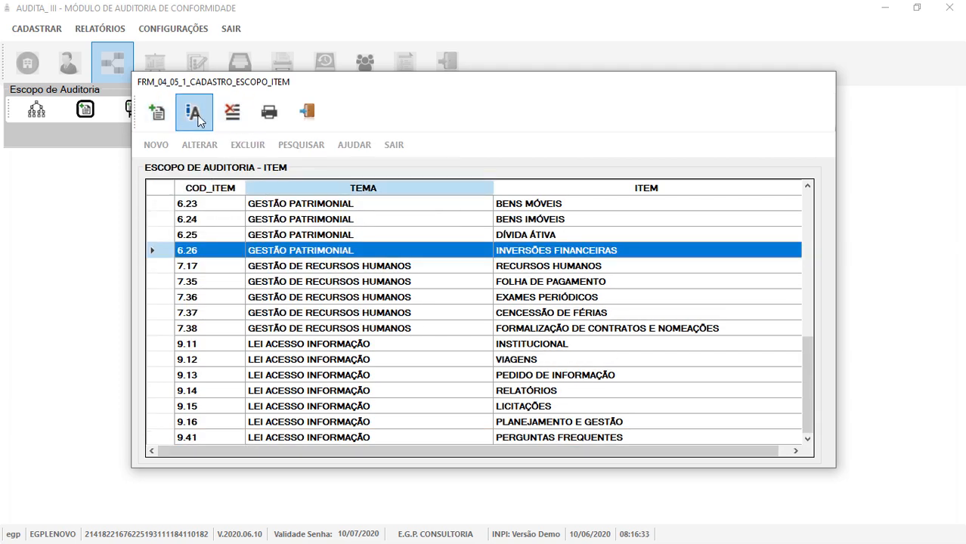
pyautogui.click(195, 115)
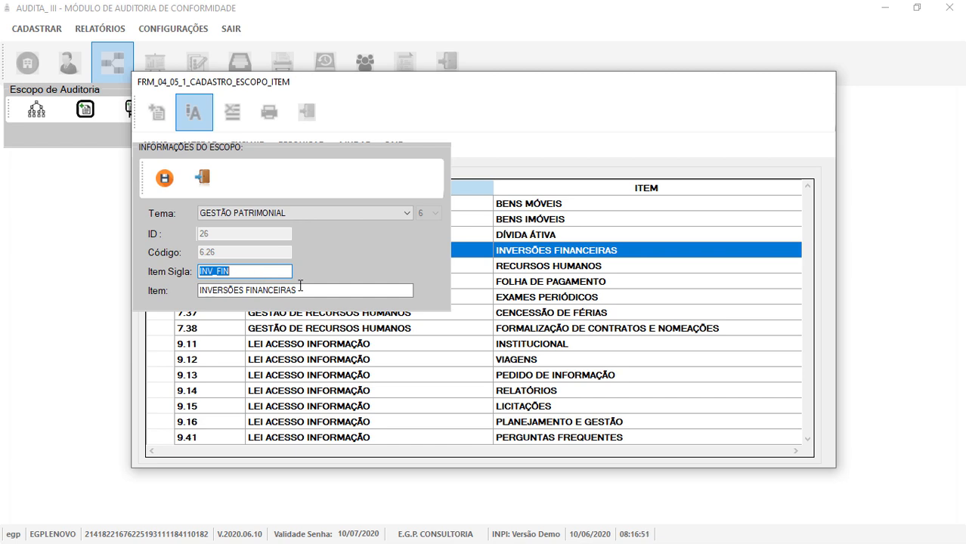
pyautogui.click(164, 177)
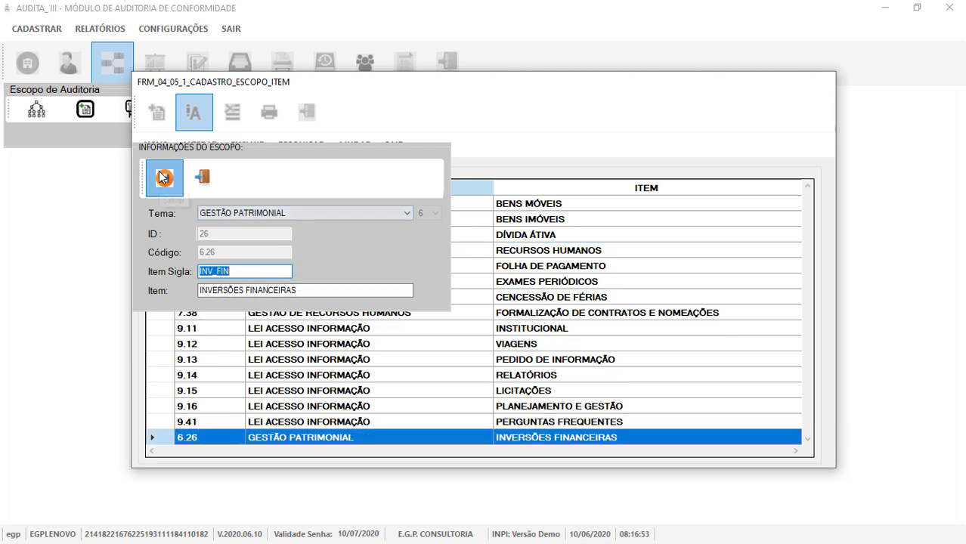
pyautogui.click(550, 329)
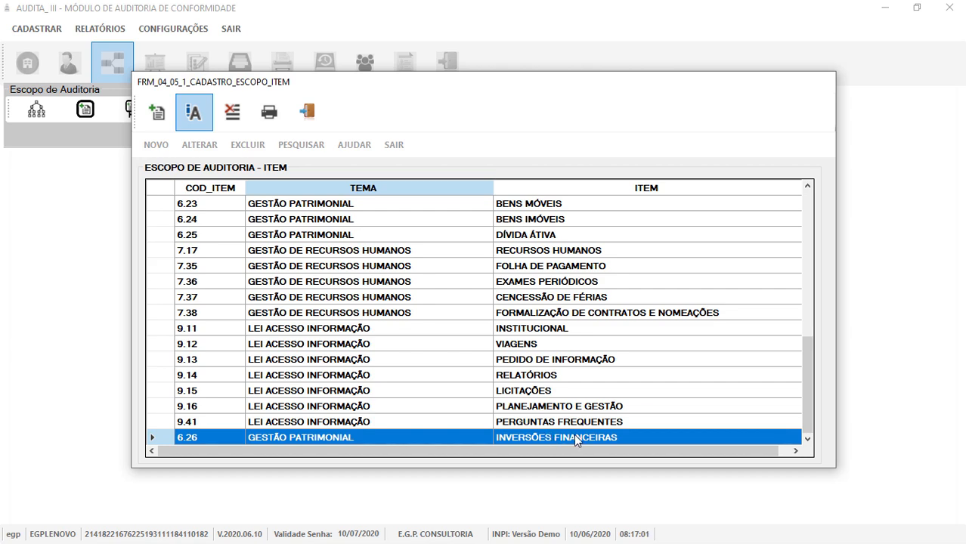
# Switch to the Escopo Subitem register and edit subitem 1.1.42, FORMALIZAÇÃO DE CONTRATOS.
pyautogui.click(311, 121)
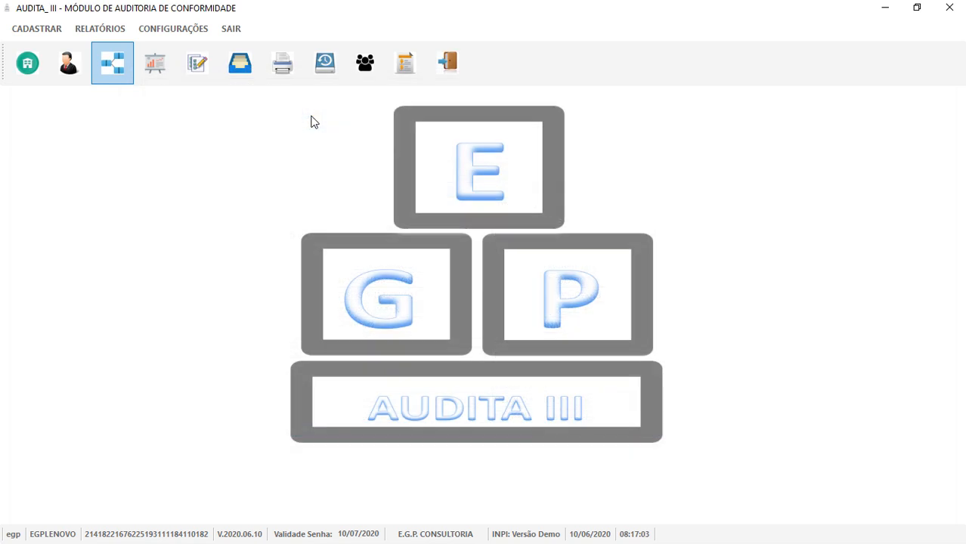
pyautogui.click(113, 66)
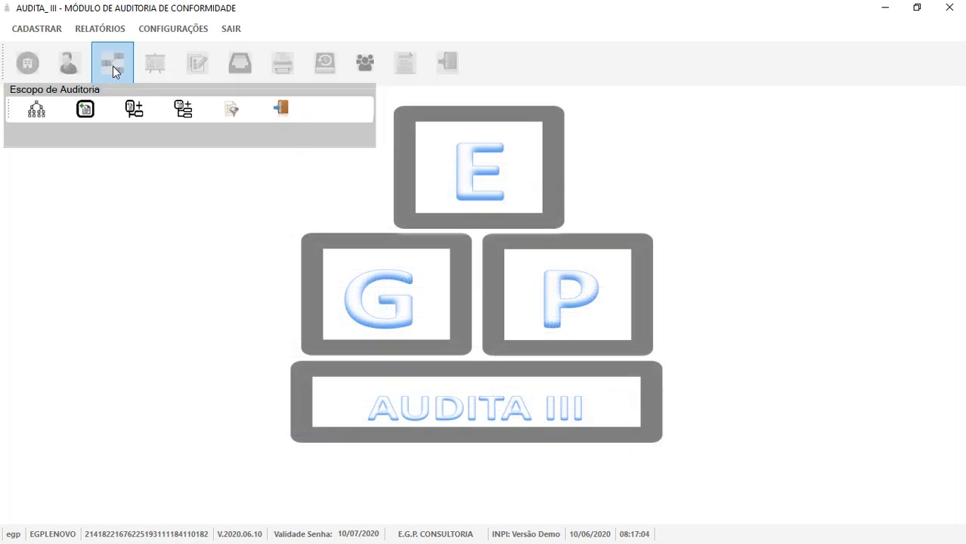
pyautogui.click(184, 111)
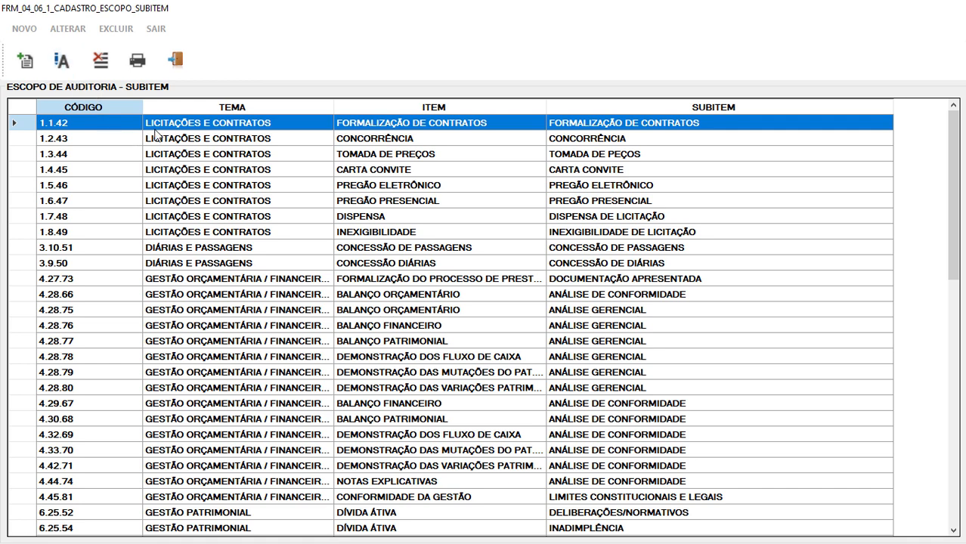
pyautogui.click(71, 64)
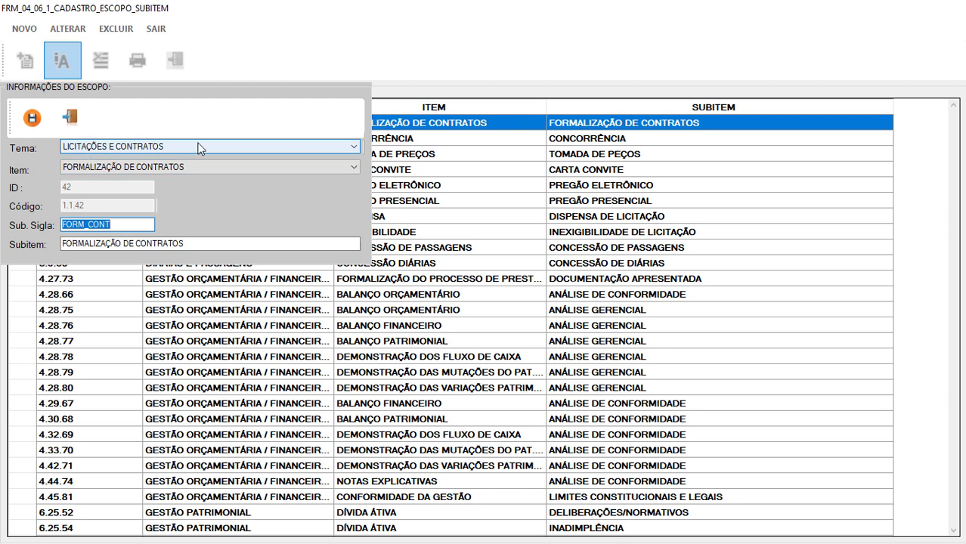
# Try themes GESTÃO PATRIMONIAL and GESTÃO CONVÊNIOS for subitem 1.1.42; the latter has no items.
pyautogui.click(355, 148)
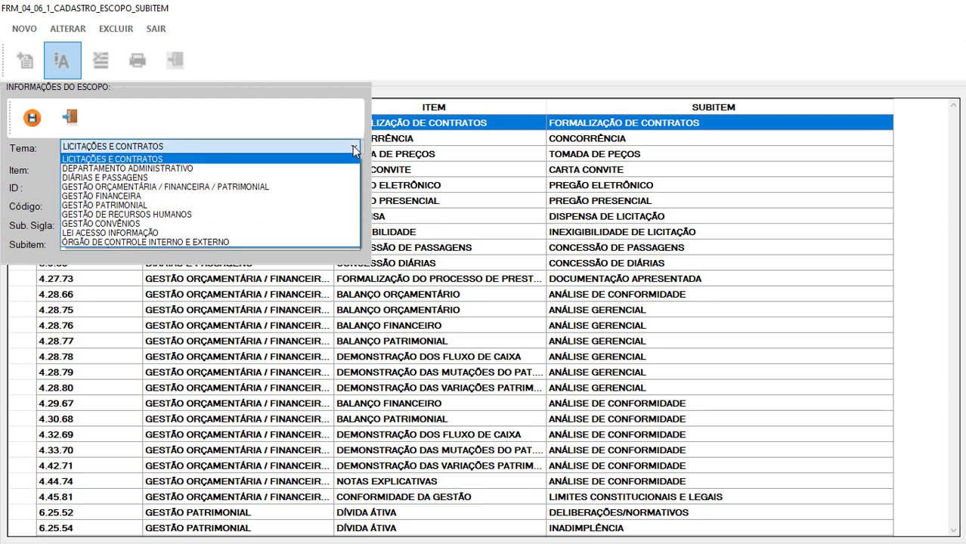
pyautogui.click(152, 205)
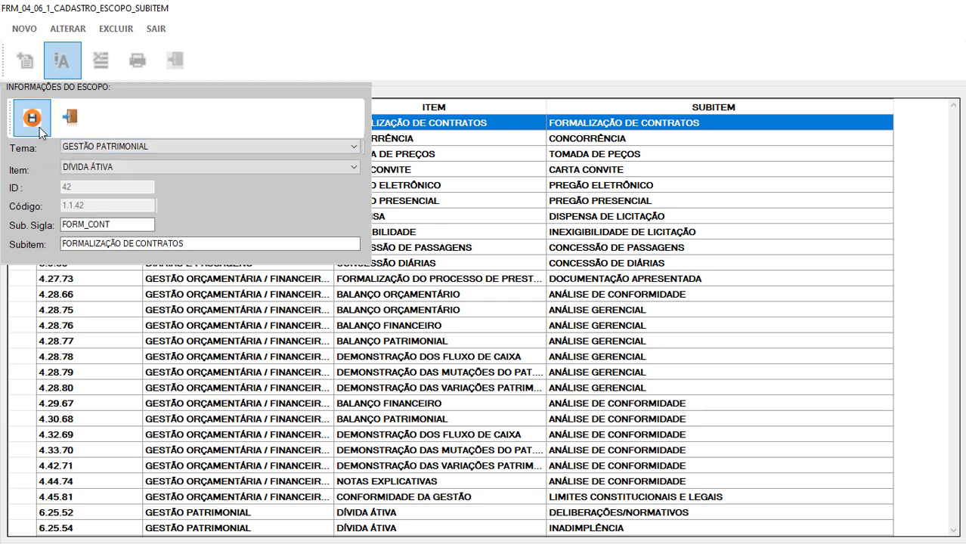
pyautogui.click(167, 155)
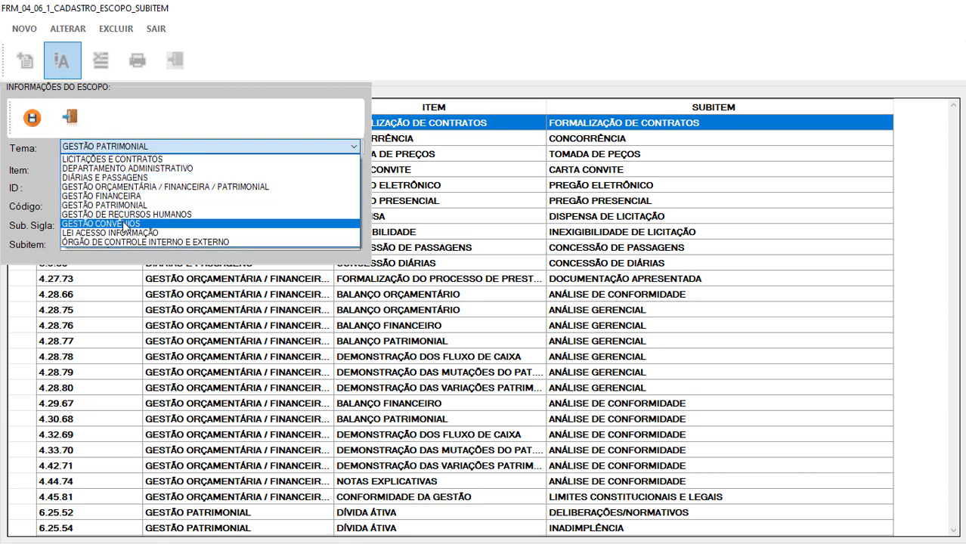
pyautogui.click(124, 225)
pyautogui.click(153, 170)
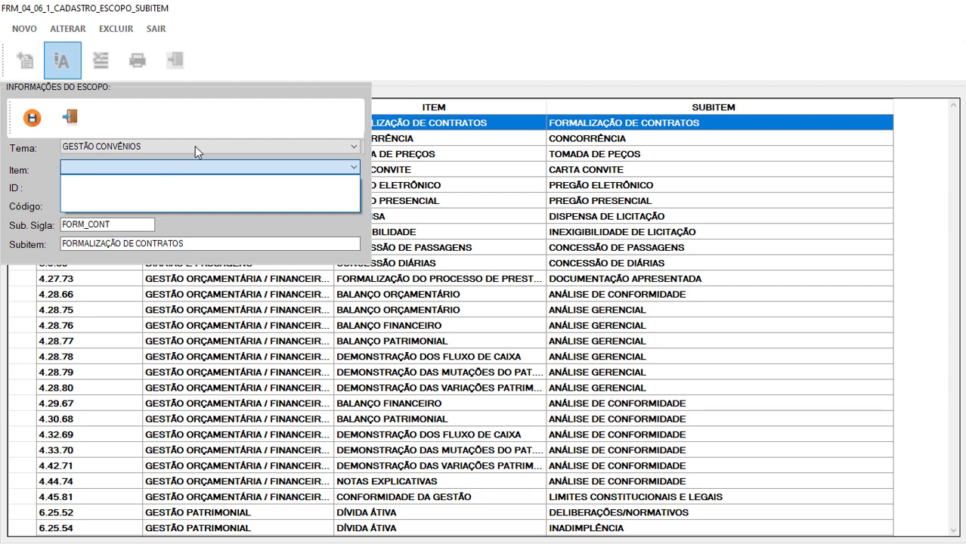
pyautogui.click(195, 147)
# Browse the items under GESTÃO PATRIMONIAL, then leave the subitem edit without saving.
pyautogui.click(193, 149)
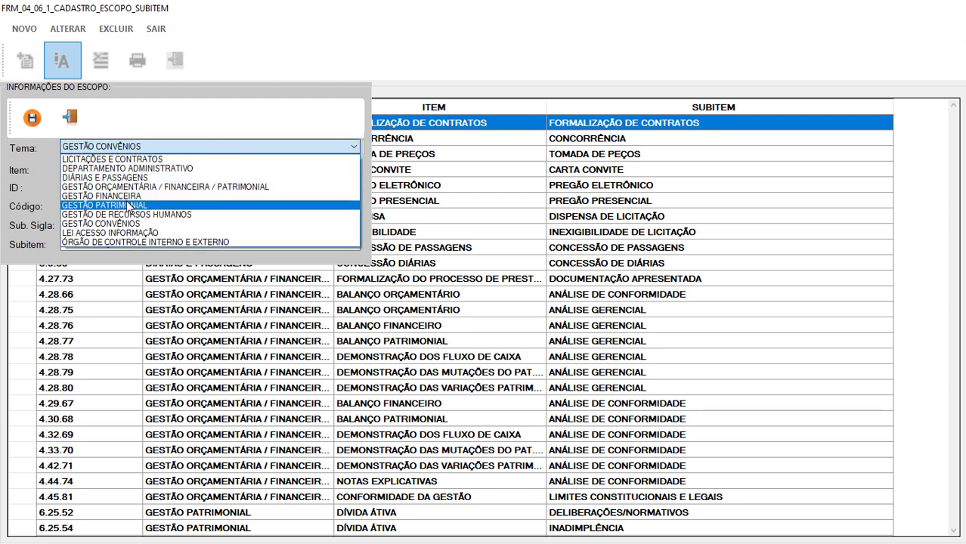
pyautogui.click(129, 205)
pyautogui.click(191, 170)
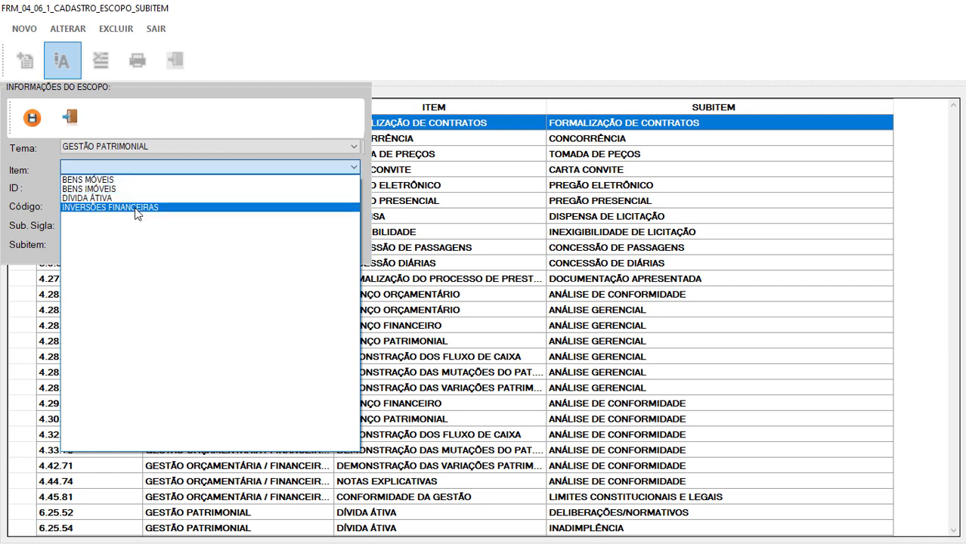
pyautogui.click(173, 99)
pyautogui.click(73, 121)
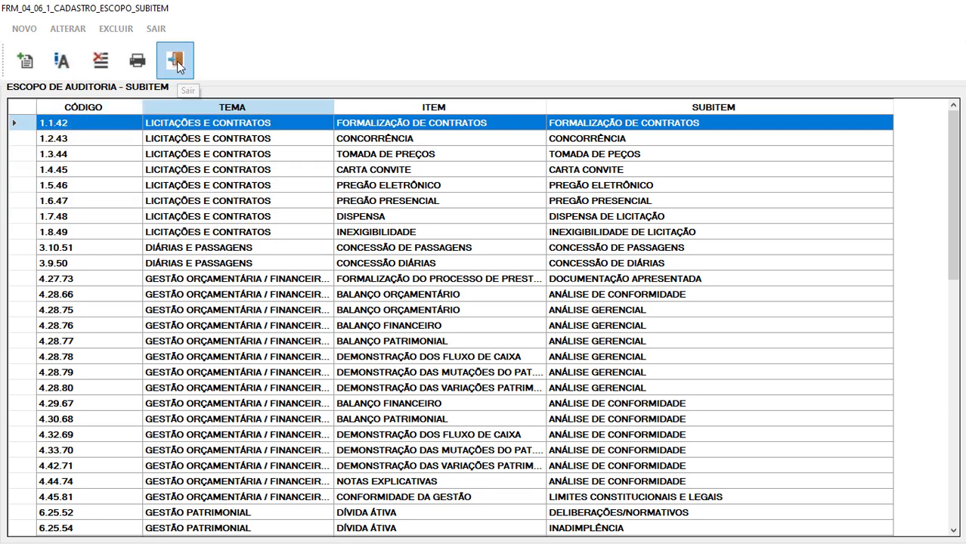
# Close the subitem register and open Selecionar PAINT, listing the existing PAINT plans.
pyautogui.click(175, 73)
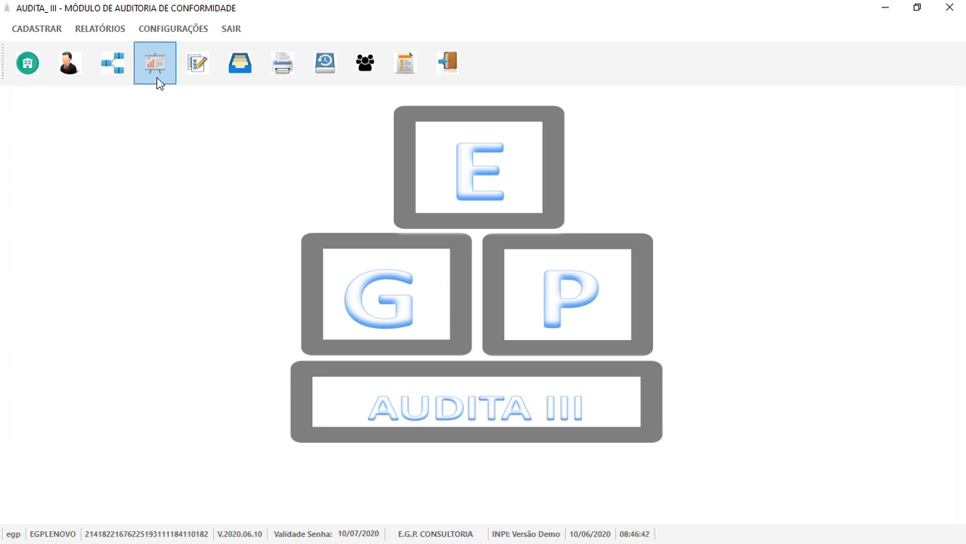
pyautogui.click(157, 77)
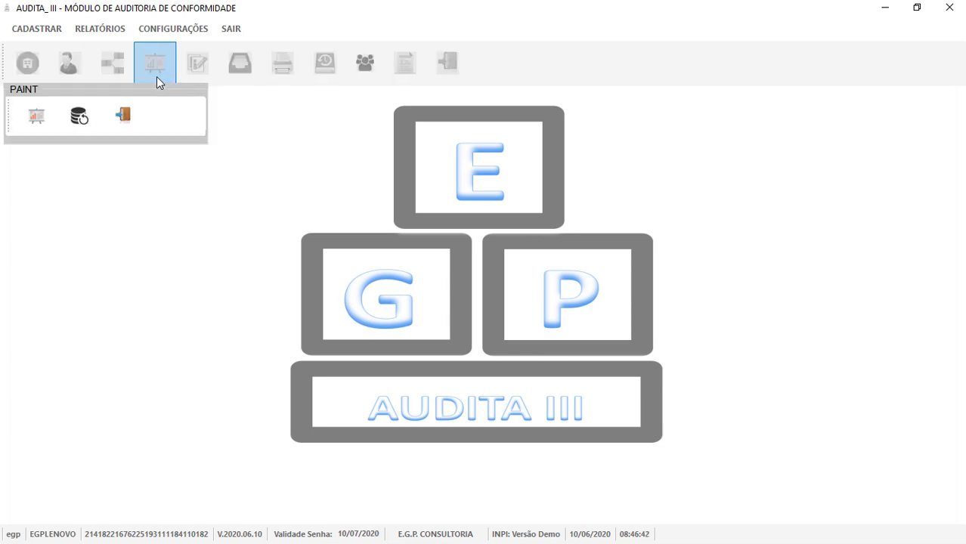
pyautogui.click(31, 123)
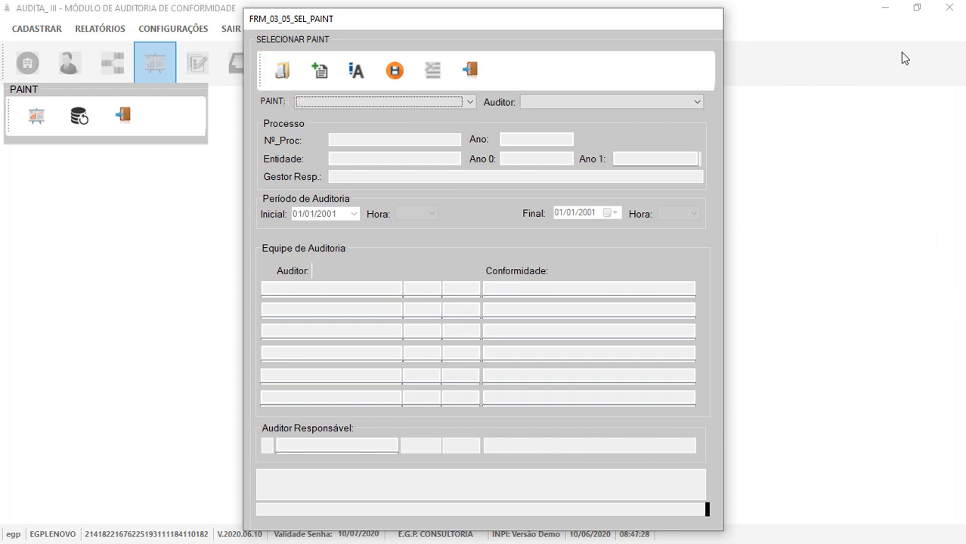
pyautogui.click(469, 102)
# Open the PAINT registration form with process number 001 and year 2020.
pyautogui.click(349, 76)
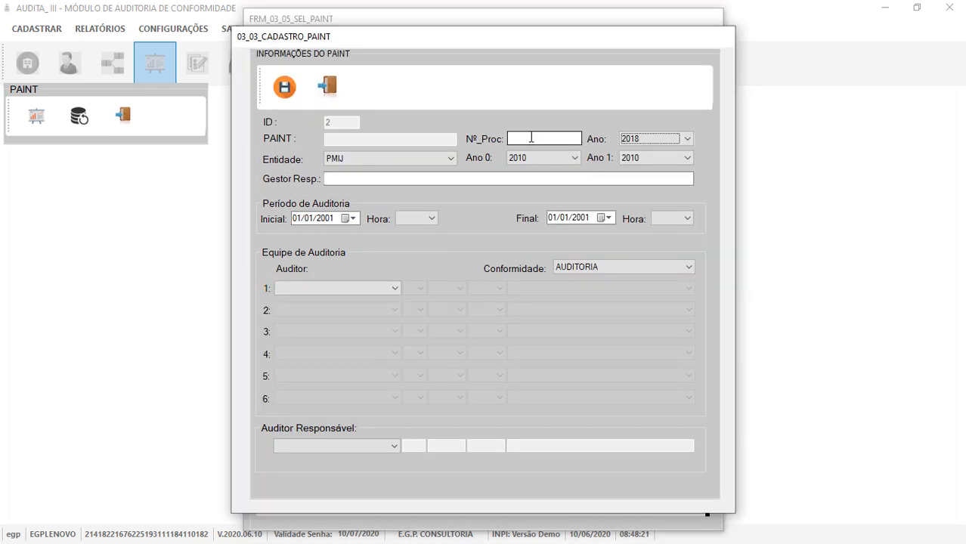
pyautogui.click(532, 138)
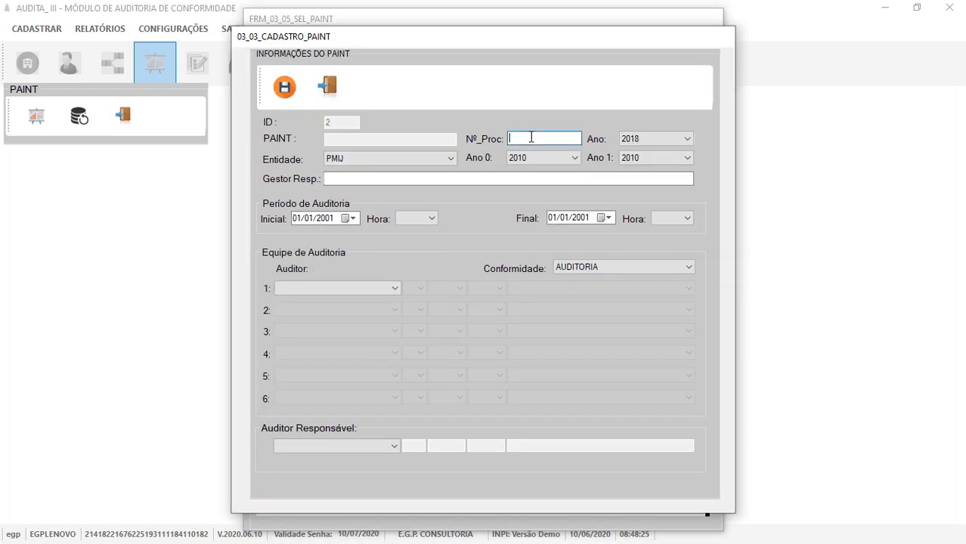
pyautogui.write('001')
pyautogui.click(665, 138)
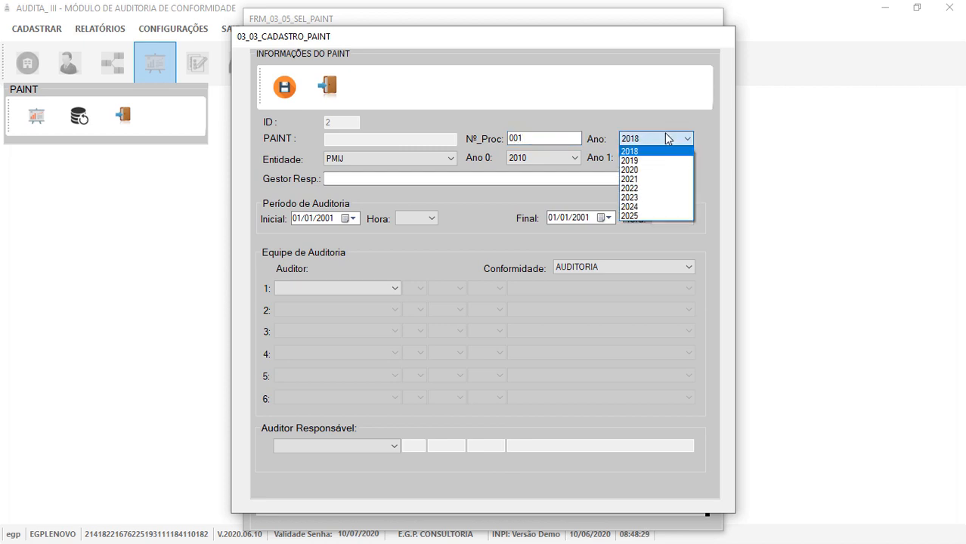
pyautogui.click(637, 170)
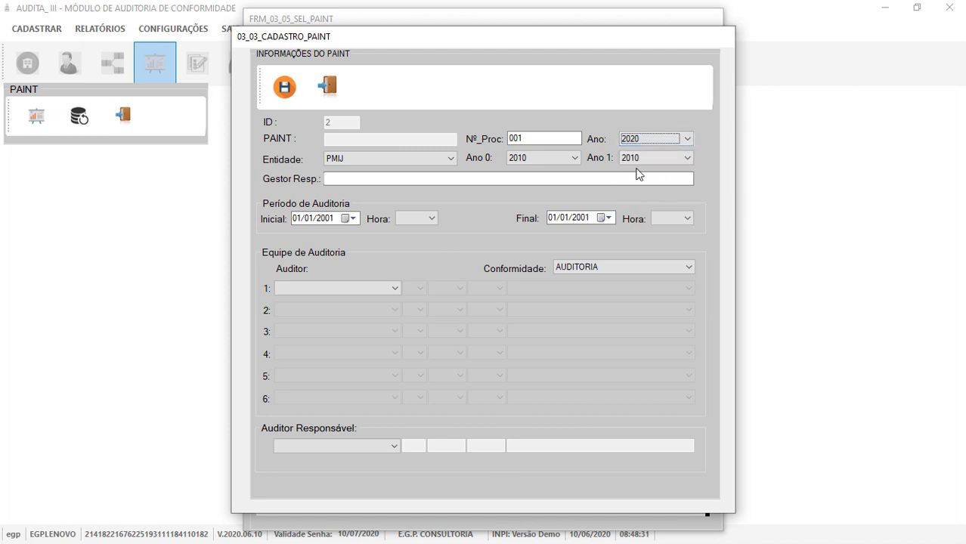
# Set the entity to PMIJ and the period from 2017 to 2018.
pyautogui.click(425, 158)
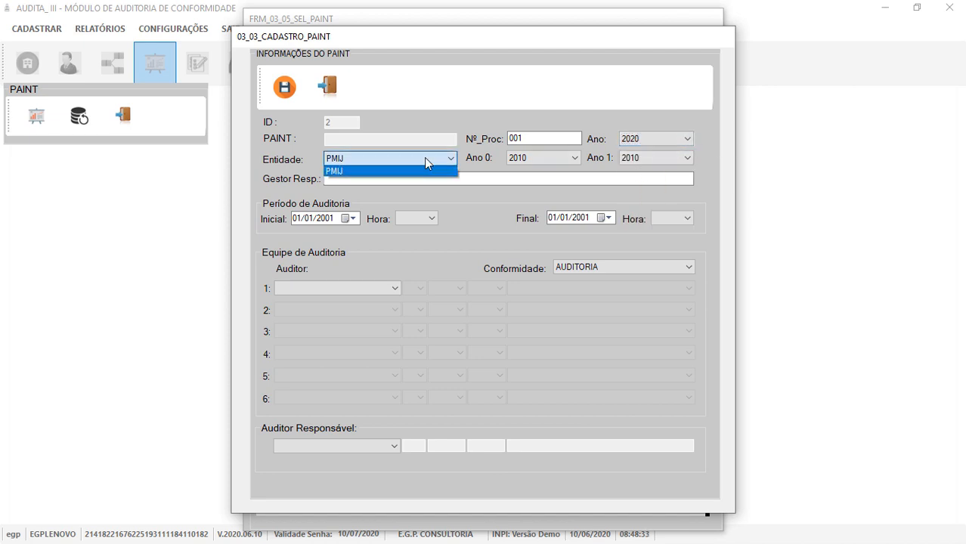
pyautogui.click(347, 172)
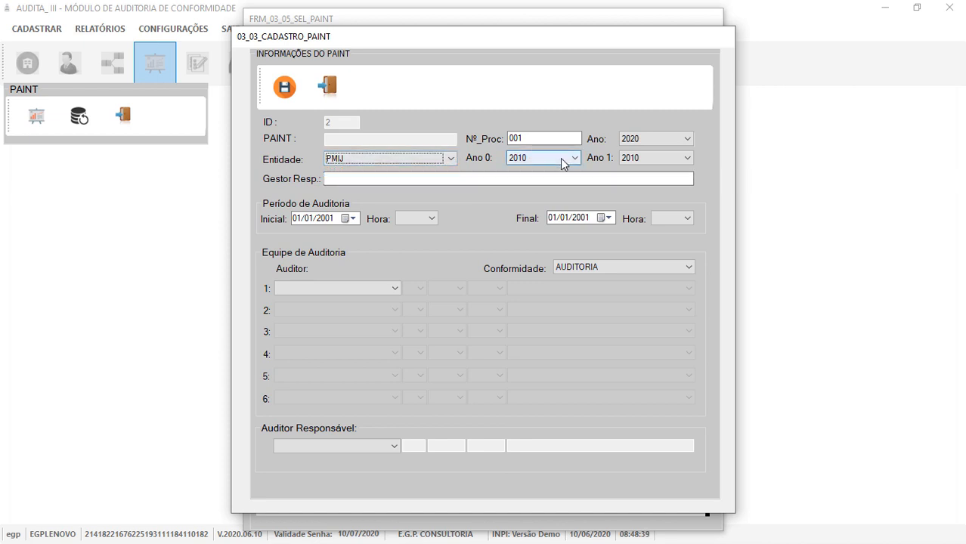
pyautogui.click(563, 159)
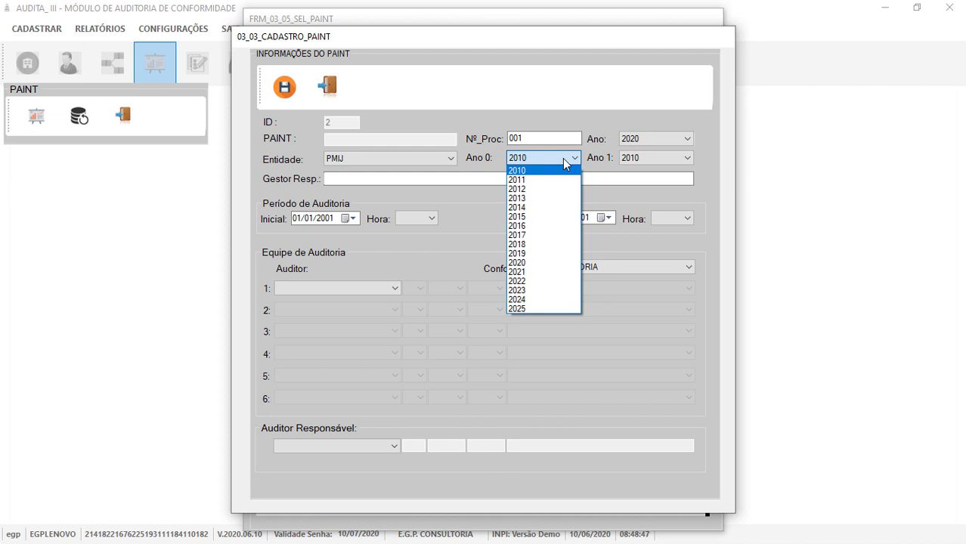
pyautogui.click(566, 235)
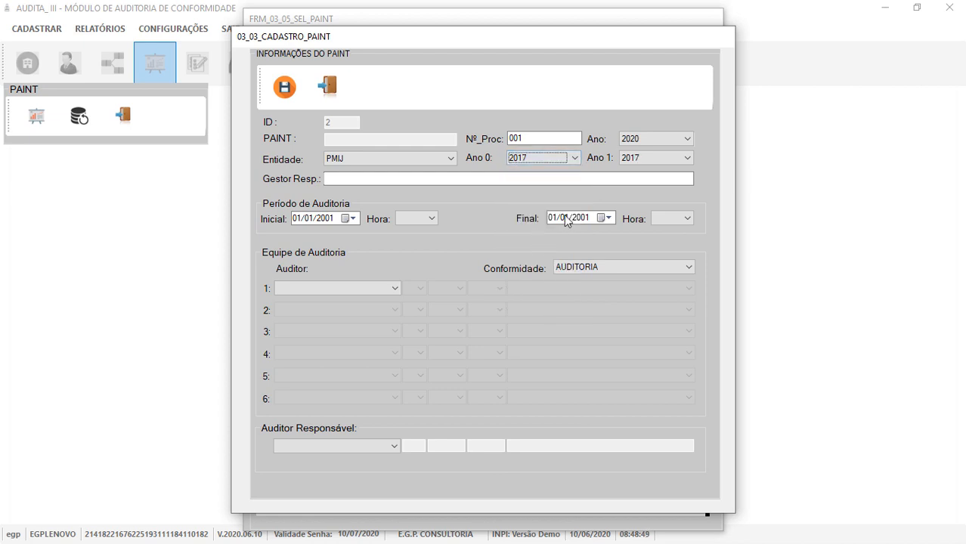
pyautogui.click(665, 159)
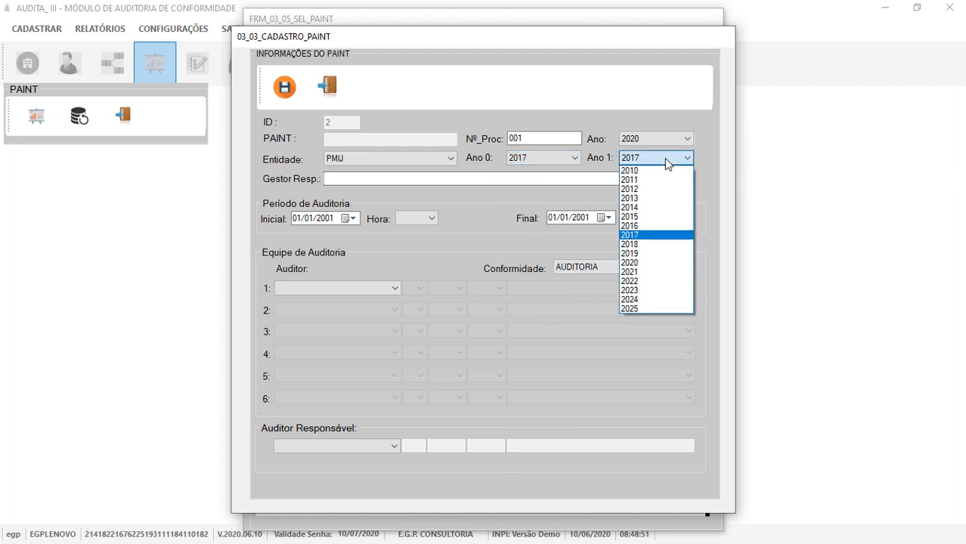
pyautogui.click(632, 244)
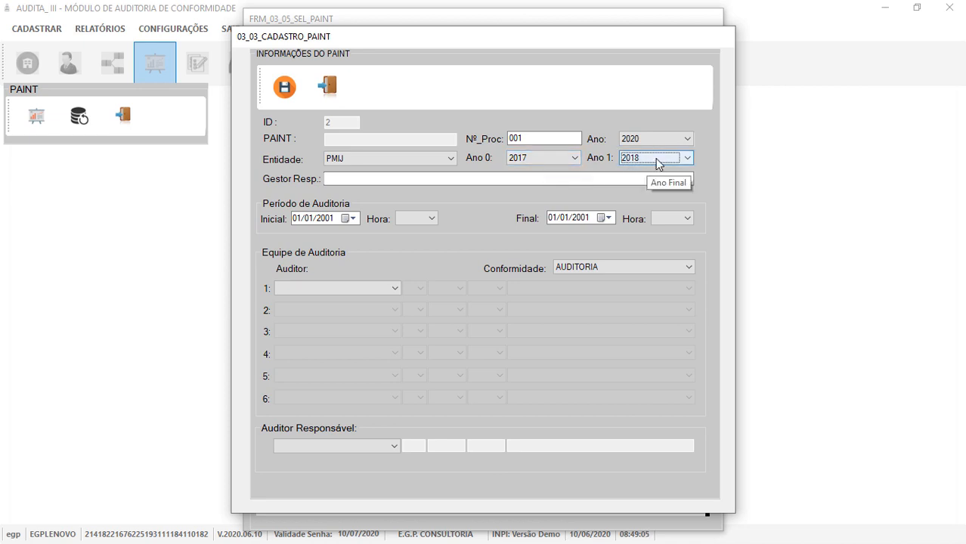
# Enter the responsible manager's name and set the audit start to 22/06/2020 at 08:00.
pyautogui.click(485, 179)
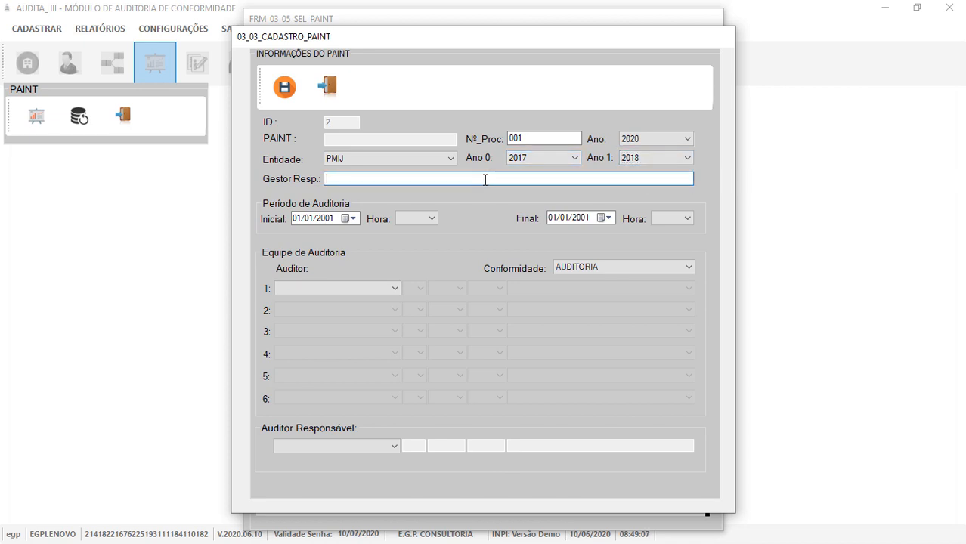
pyautogui.write('JOÃO MODELO')
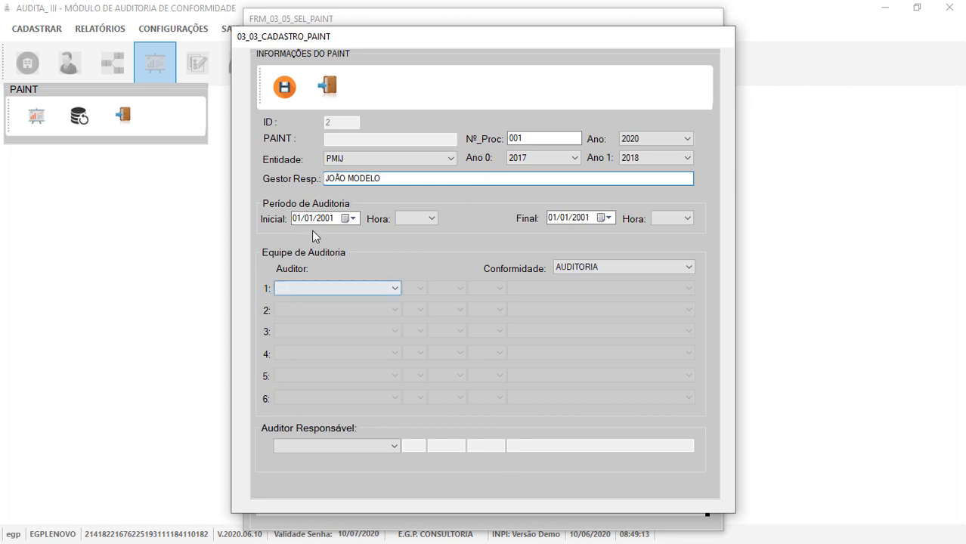
pyautogui.click(352, 218)
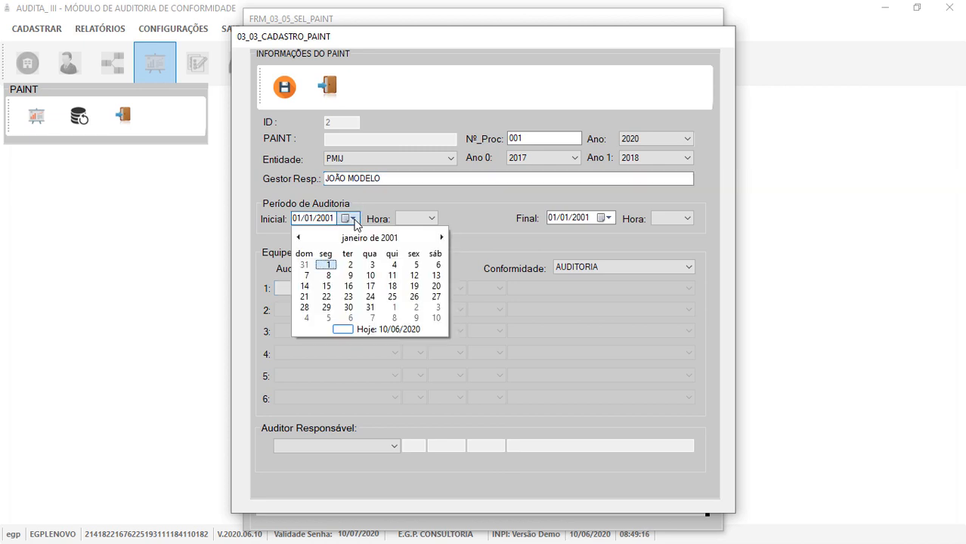
pyautogui.click(373, 331)
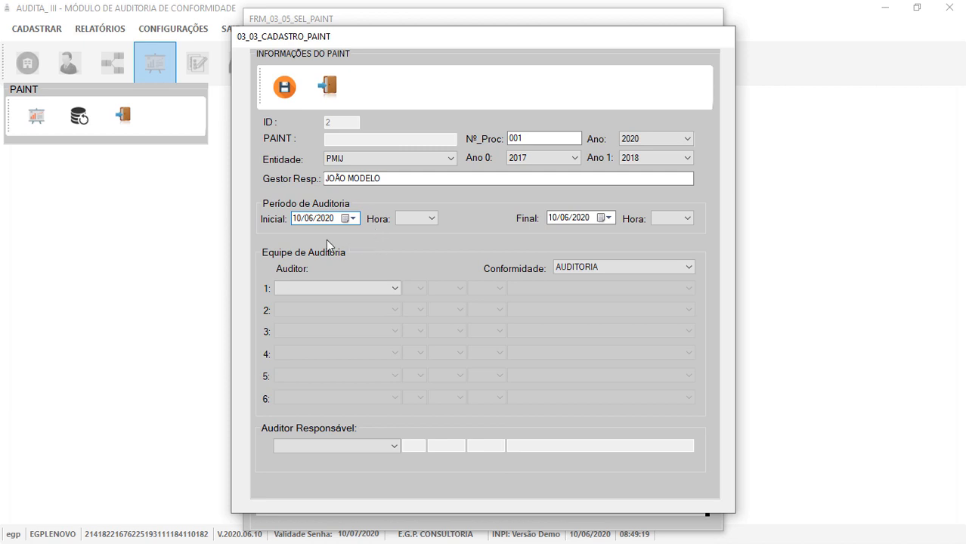
pyautogui.click(352, 219)
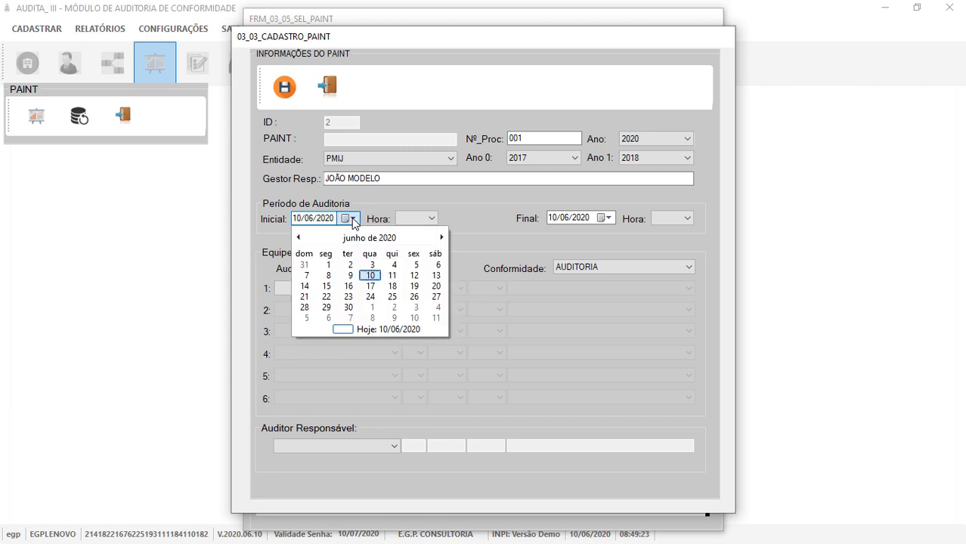
pyautogui.click(326, 296)
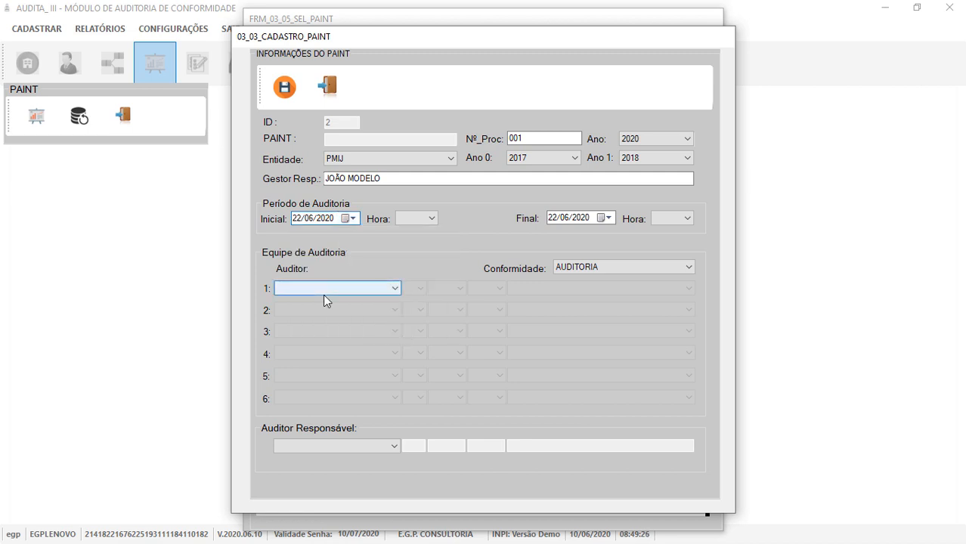
pyautogui.click(407, 219)
pyautogui.scroll(-1, 414, 483)
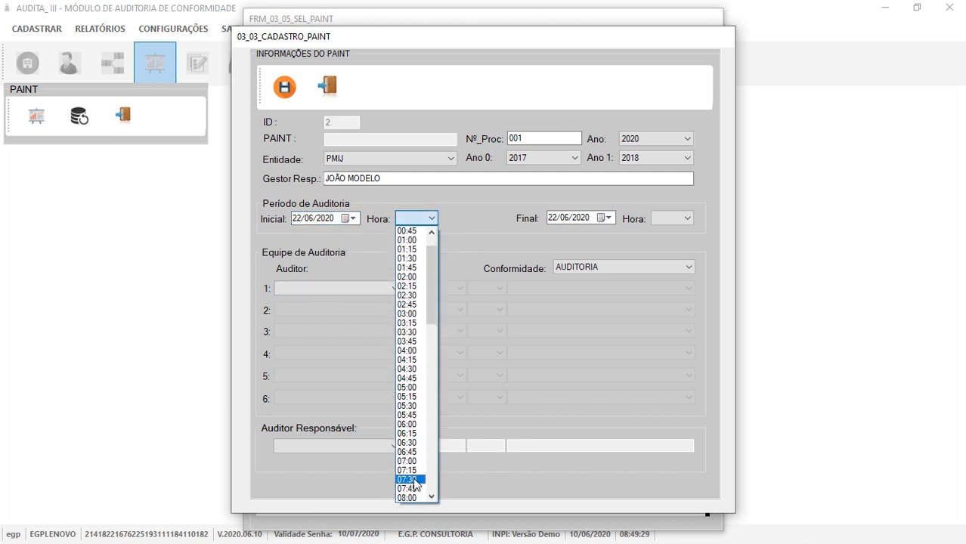
pyautogui.scroll(-2, 414, 484)
pyautogui.click(412, 445)
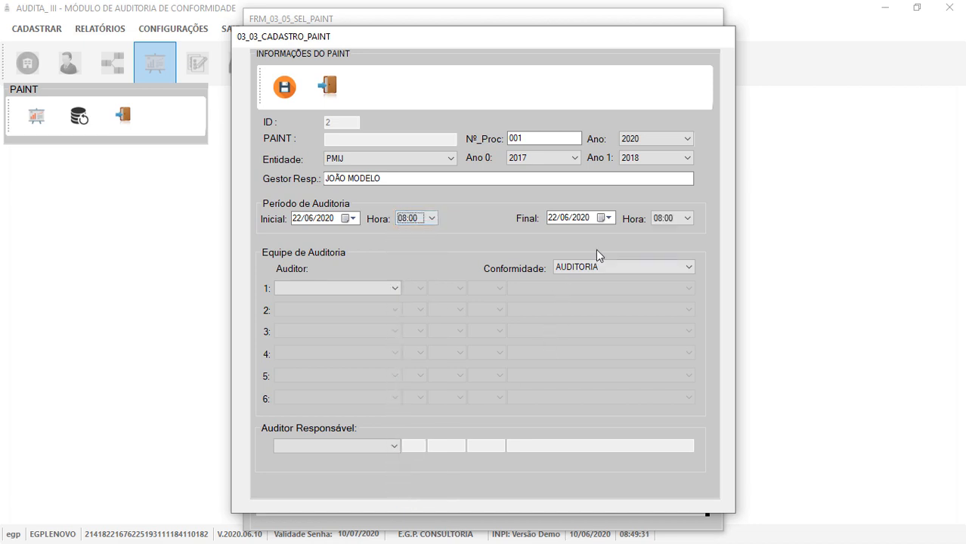
# Set the audit end to 26/06/2020 at 17:00 and keep conformity type AUDITORIA.
pyautogui.click(608, 218)
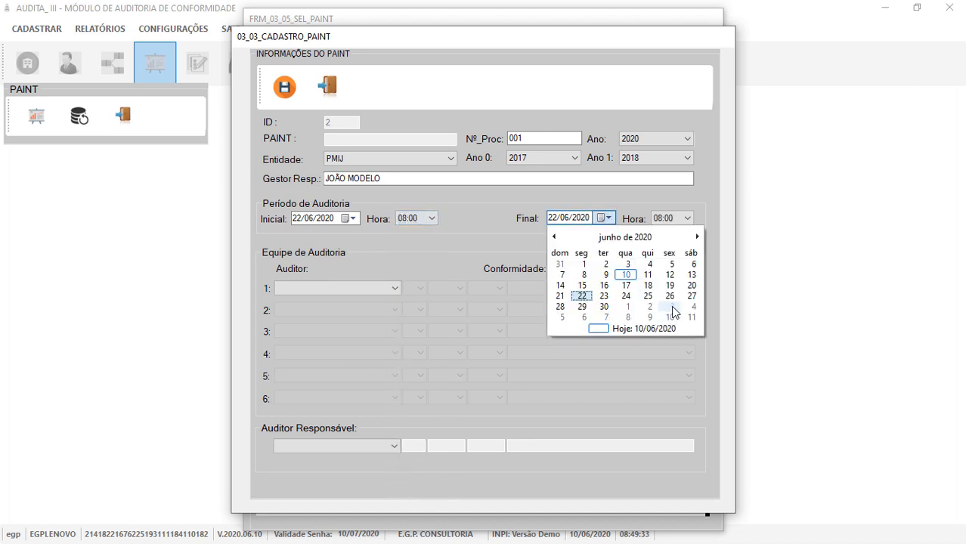
pyautogui.click(670, 295)
pyautogui.click(688, 219)
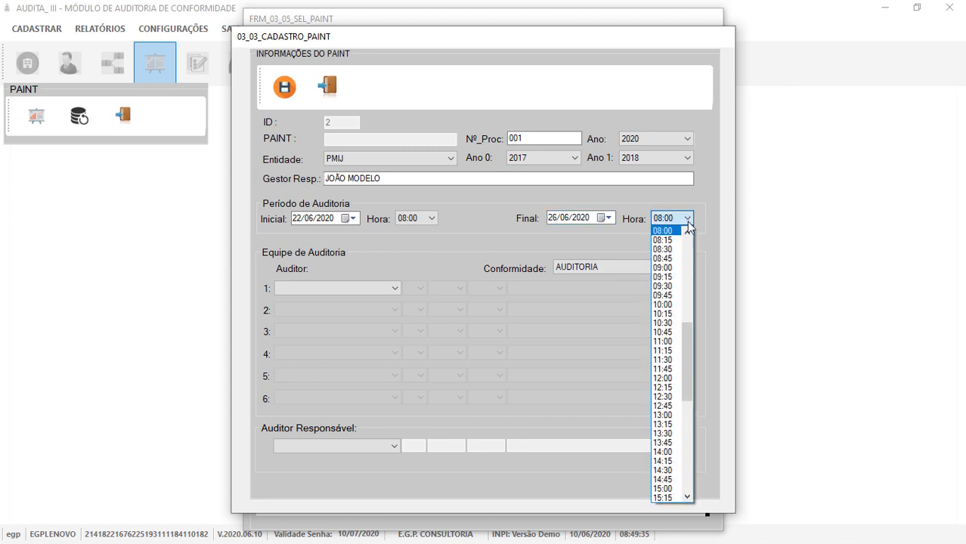
pyautogui.scroll(-9, 680, 318)
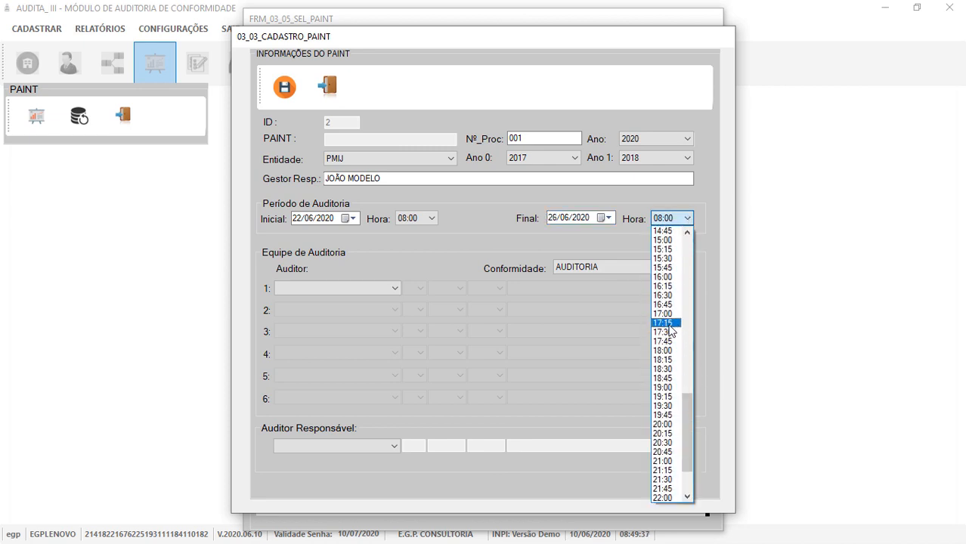
pyautogui.click(668, 313)
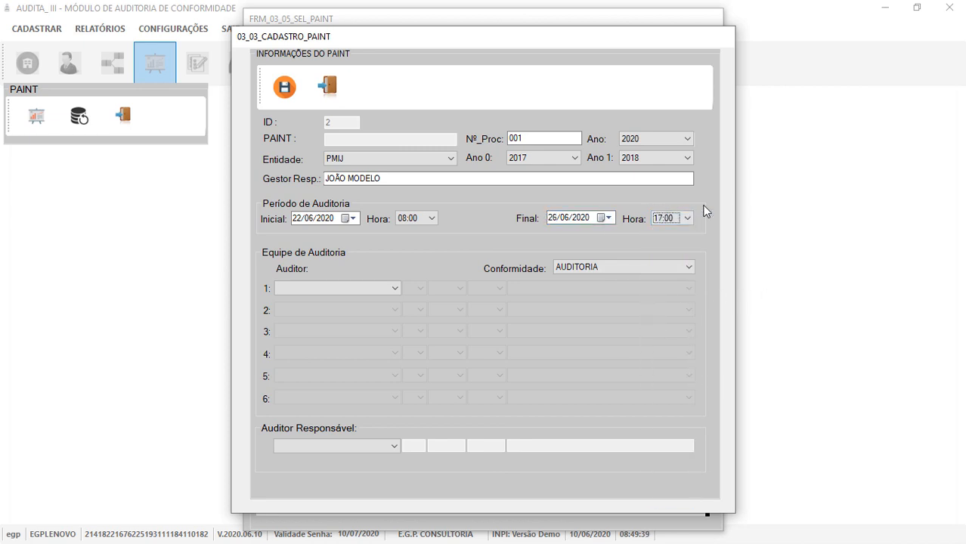
pyautogui.click(638, 274)
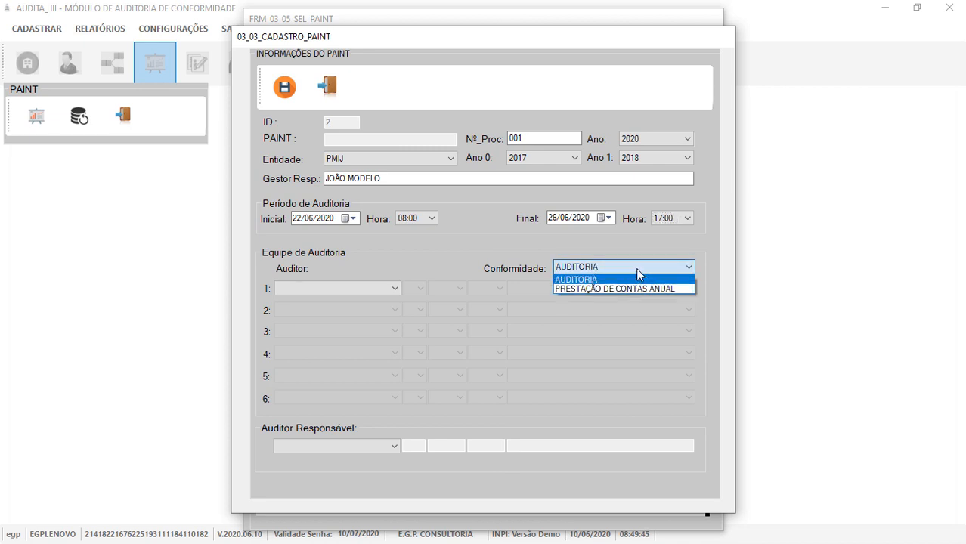
pyautogui.click(591, 279)
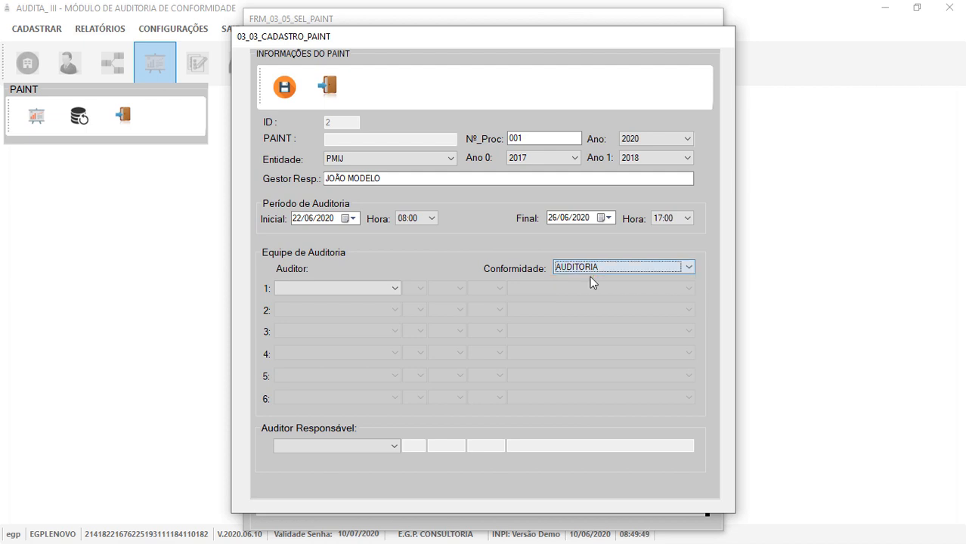
# Assign the first auditor to area CONTABIL and the second to GESTÃO DE PESSOAS.
pyautogui.click(337, 288)
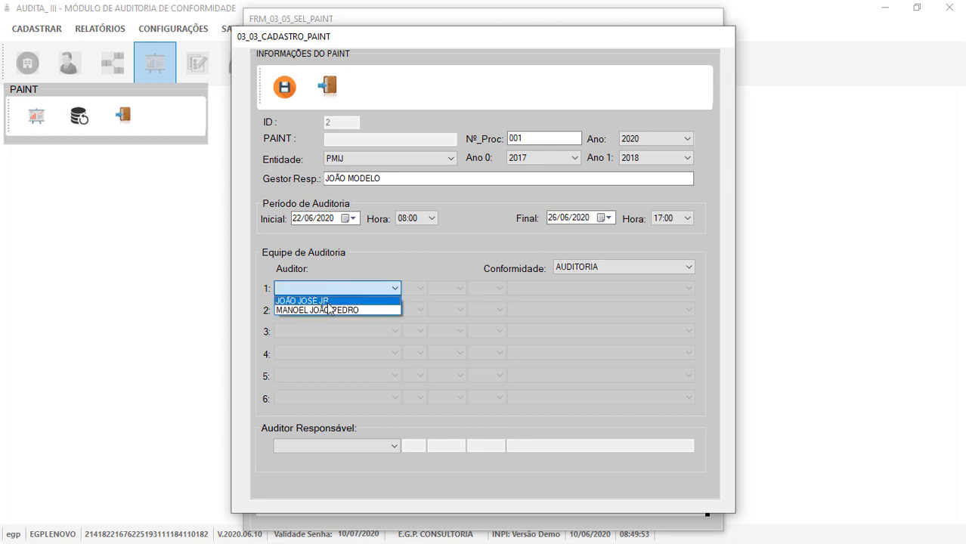
pyautogui.click(309, 300)
pyautogui.click(564, 287)
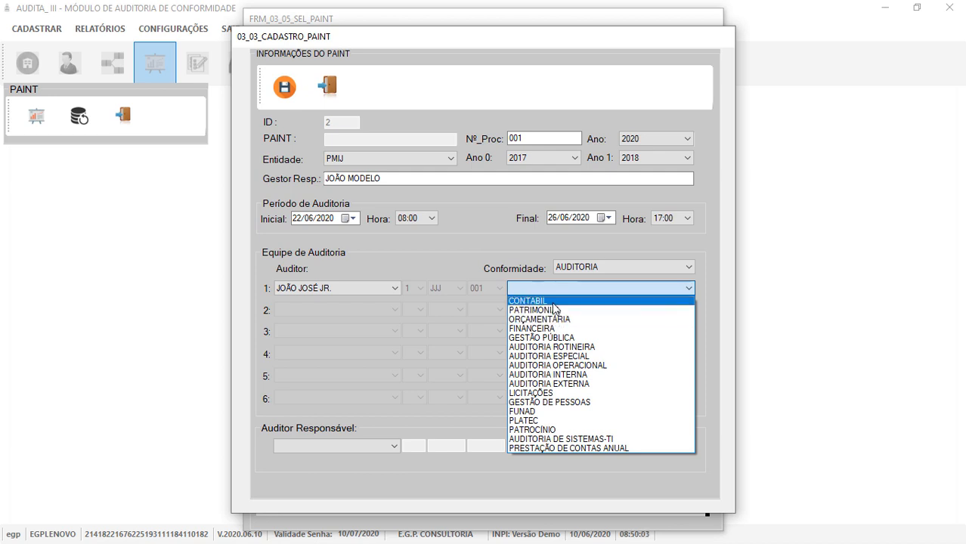
pyautogui.click(552, 303)
pyautogui.click(396, 310)
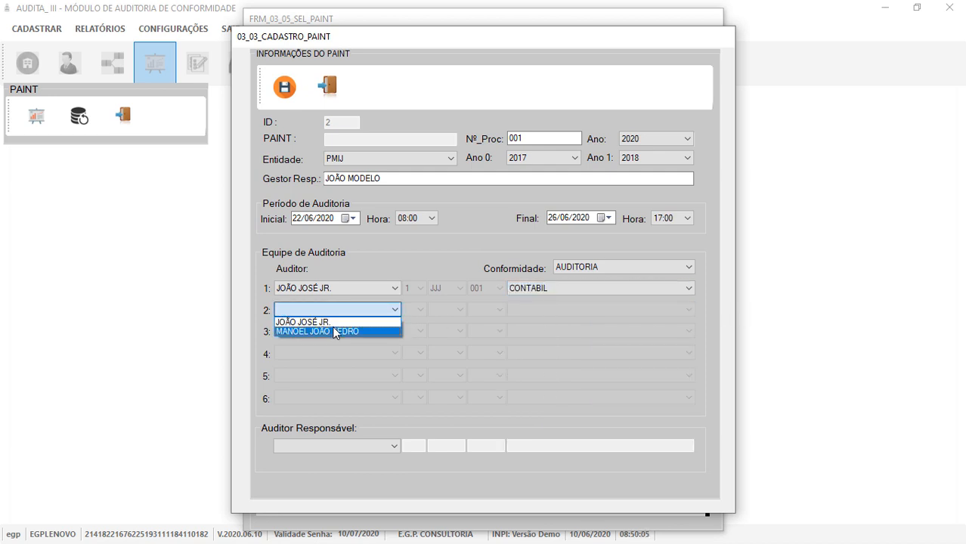
pyautogui.click(329, 331)
pyautogui.click(550, 310)
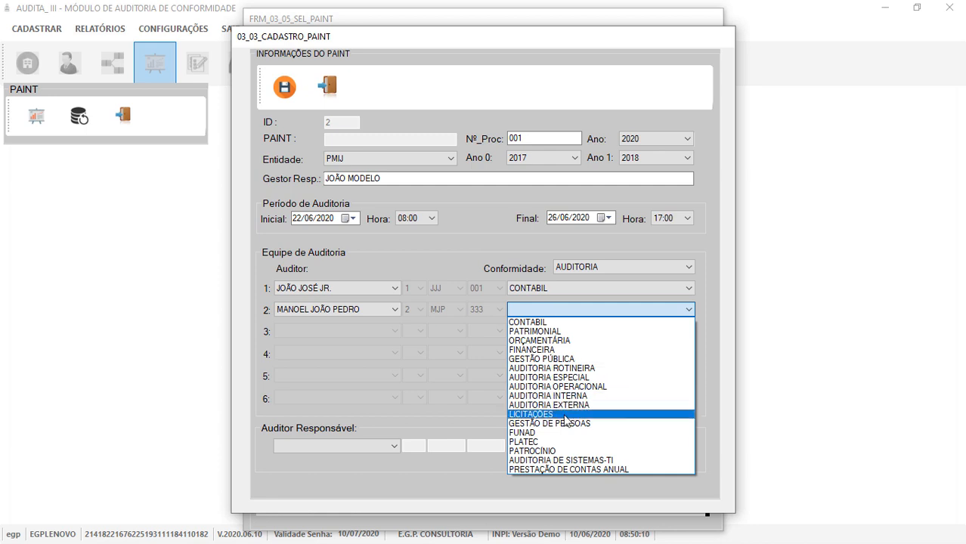
pyautogui.click(573, 424)
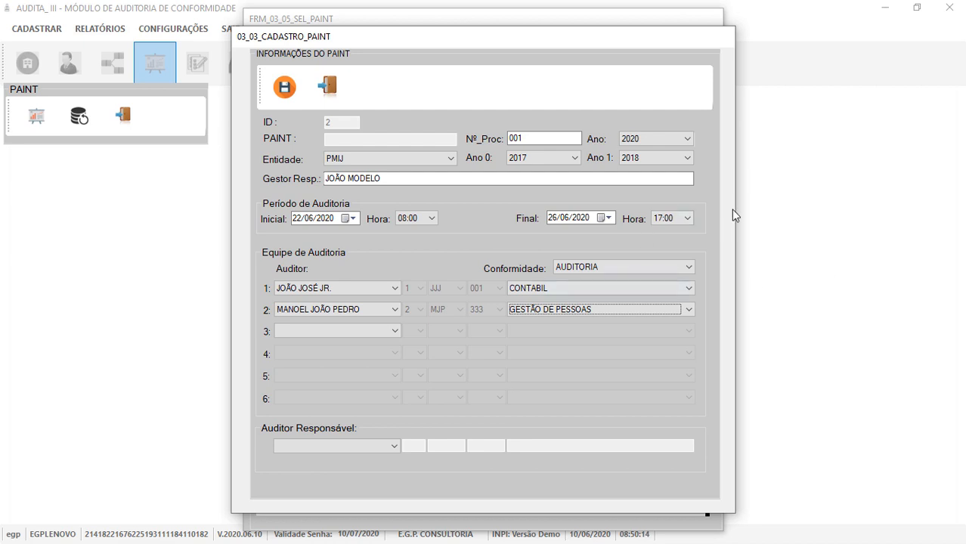
# Make the row 1 auditor responsible, save the PAINT record and confirm.
pyautogui.click(352, 447)
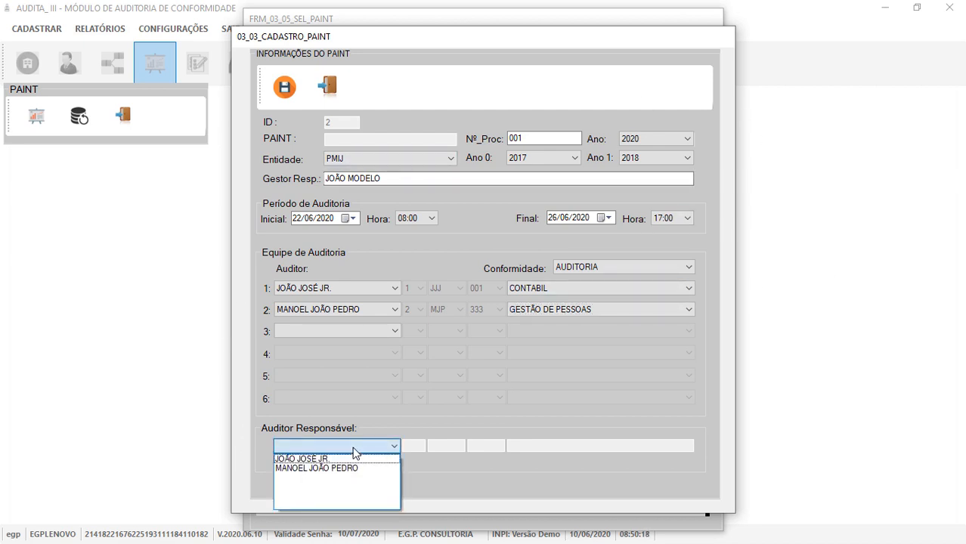
pyautogui.click(321, 459)
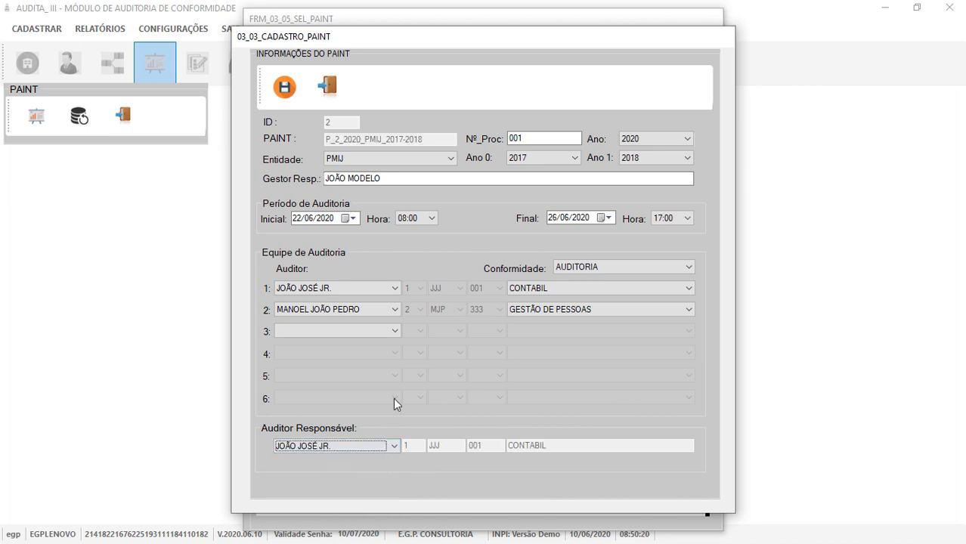
pyautogui.click(284, 87)
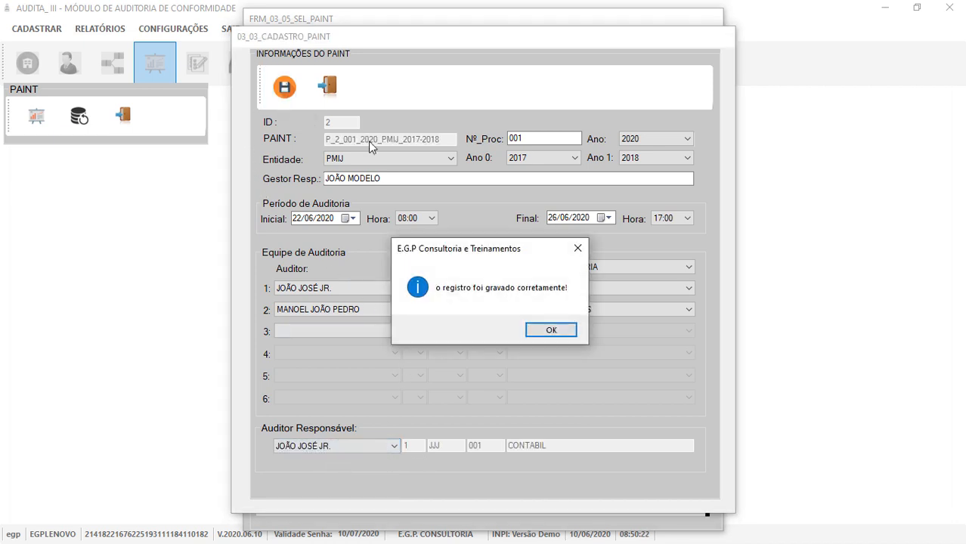
pyautogui.click(538, 329)
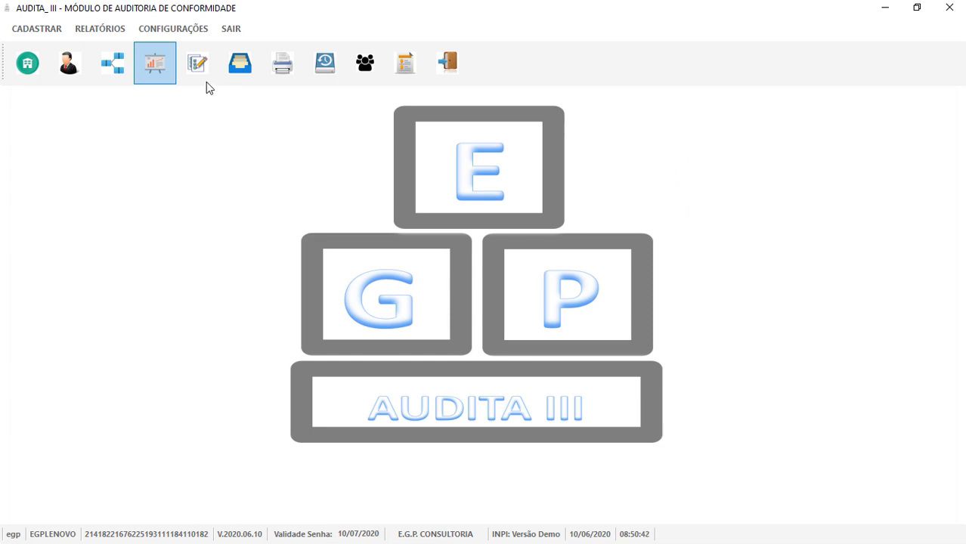
# Select PAINT P_2_001_2020_PMIJ_2017-2018 with the MJP auditor and confirm the success message.
pyautogui.click(155, 76)
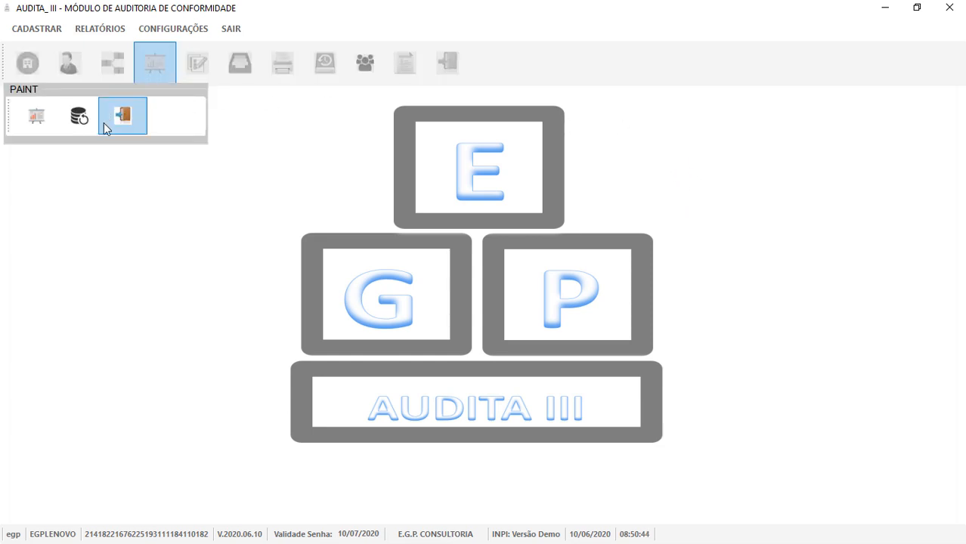
pyautogui.click(33, 121)
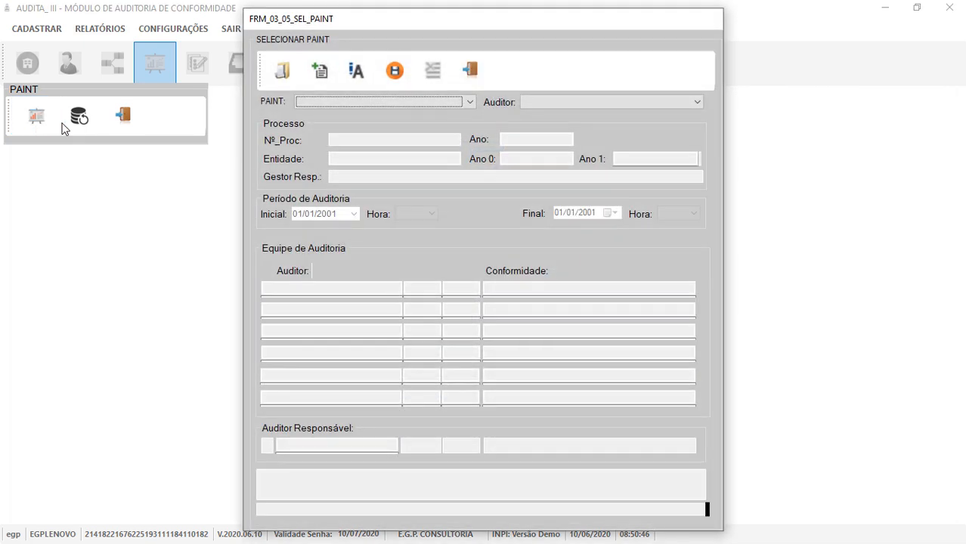
pyautogui.click(361, 99)
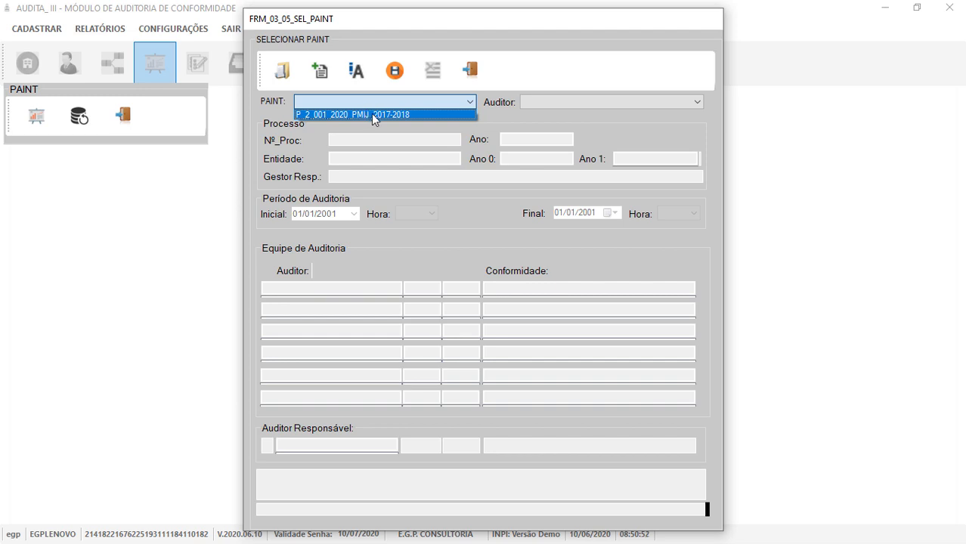
pyautogui.click(372, 115)
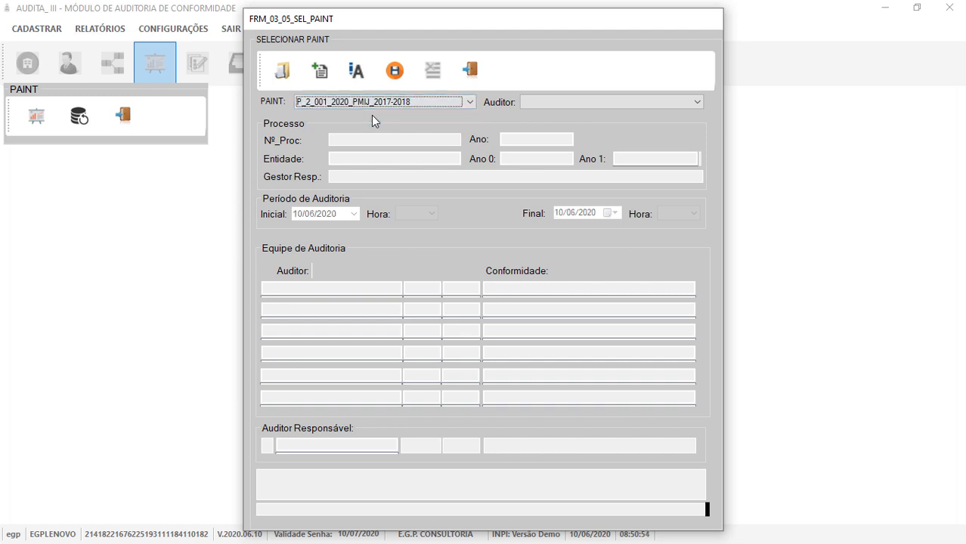
pyautogui.click(552, 104)
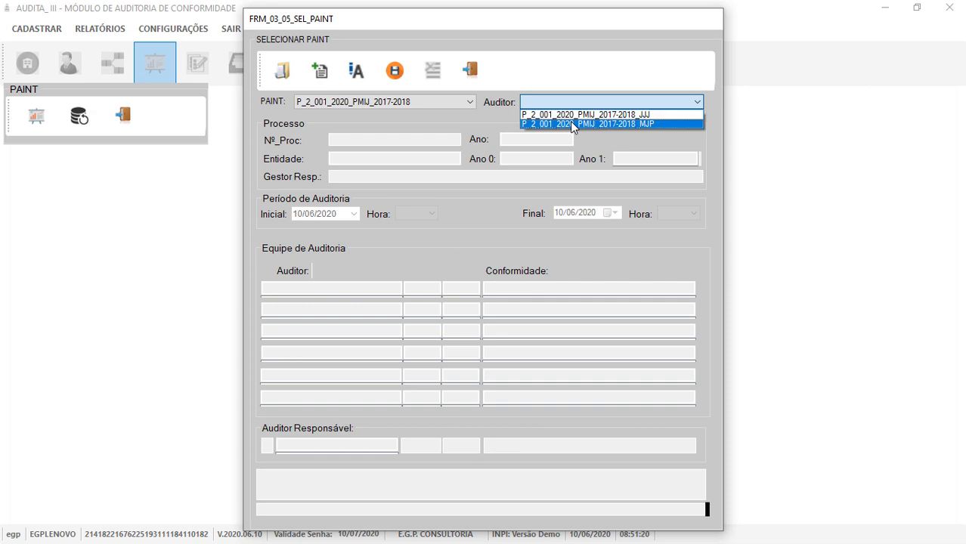
pyautogui.click(572, 124)
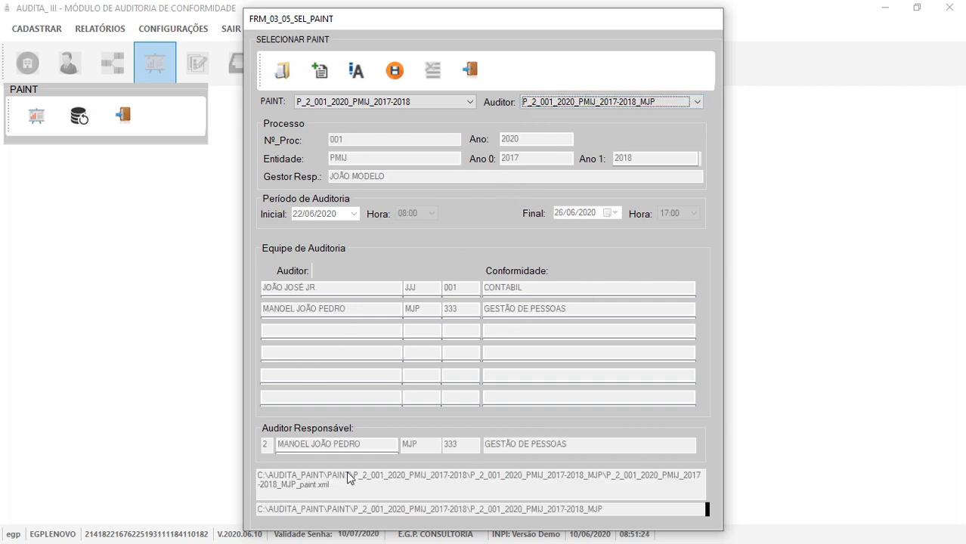
pyautogui.click(280, 73)
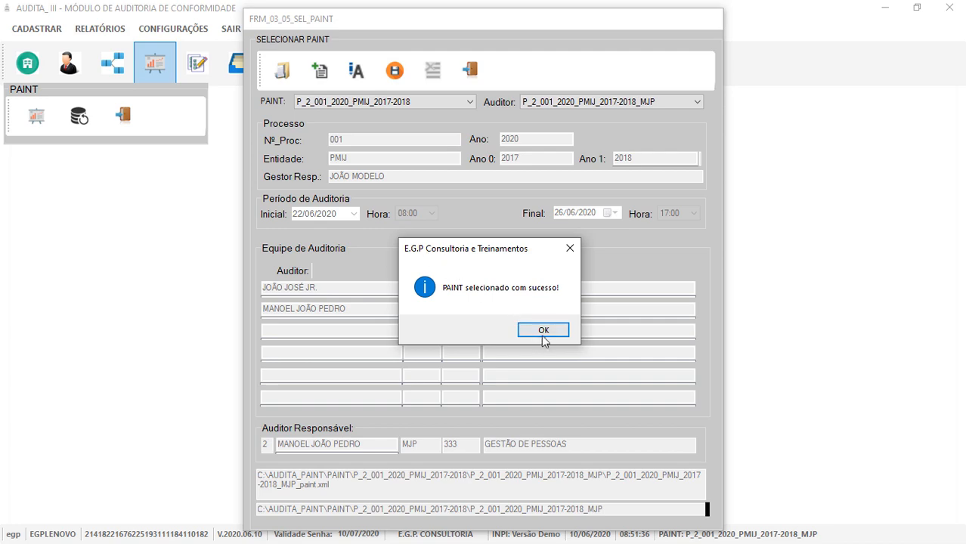
pyautogui.click(546, 335)
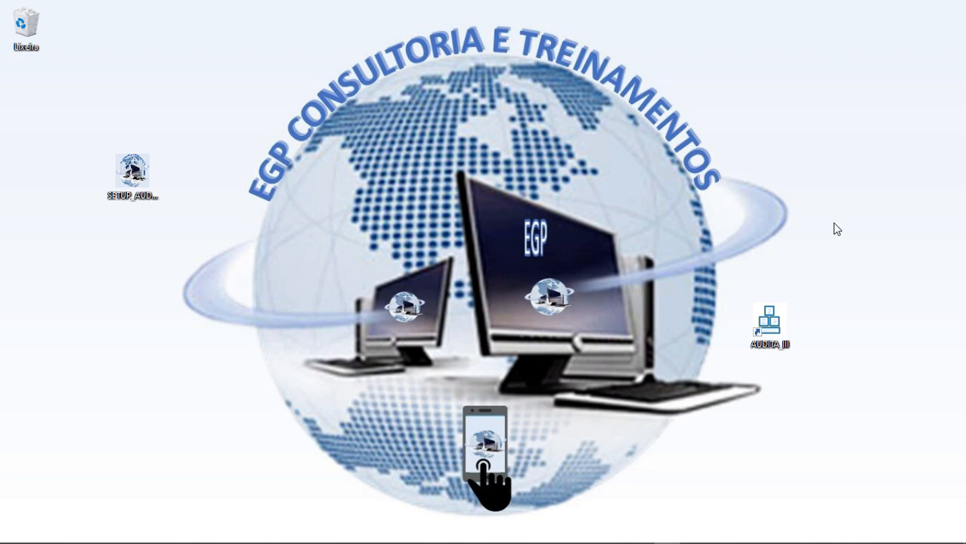
# Relaunch AUDITA III from the desktop and log in with the account username and password.
pyautogui.doubleClick(775, 324)
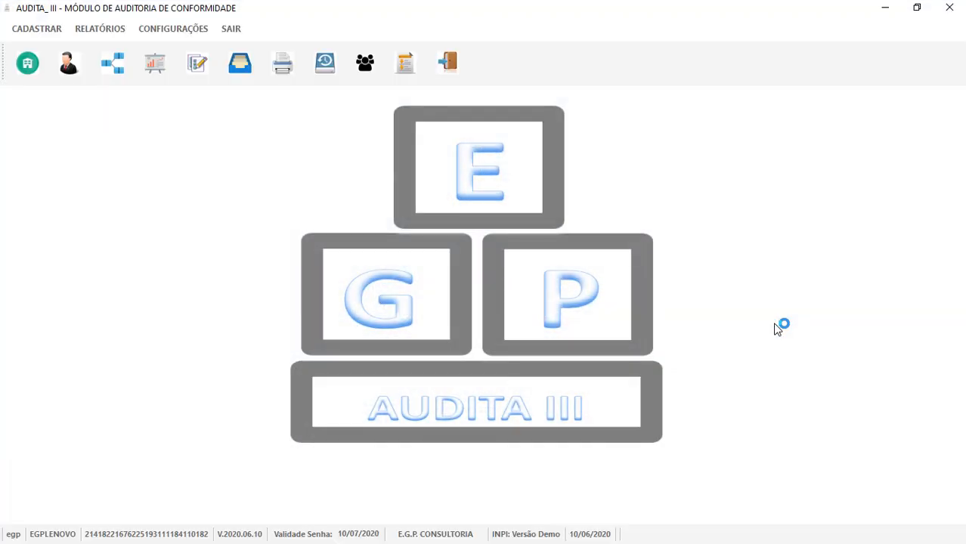
pyautogui.write('EDSON')
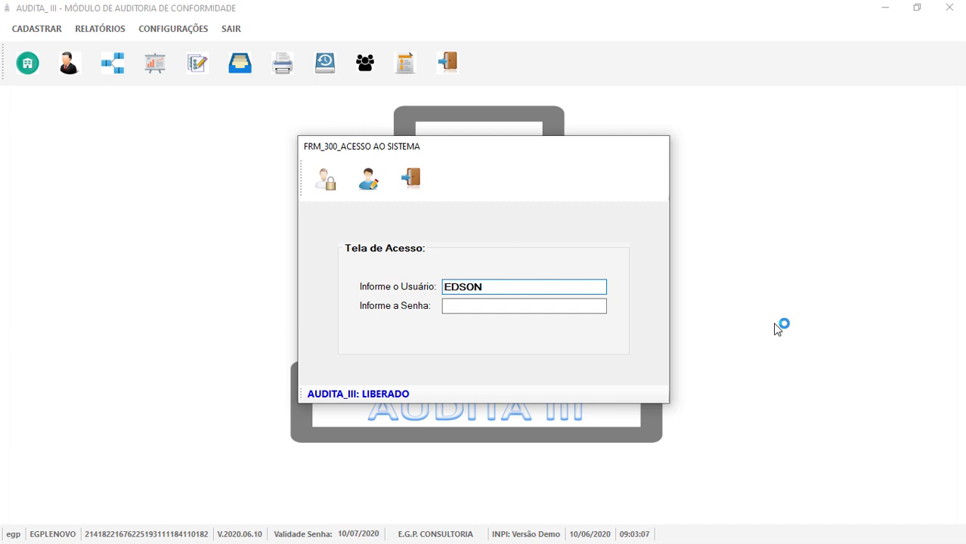
pyautogui.click(481, 310)
pyautogui.write('***')
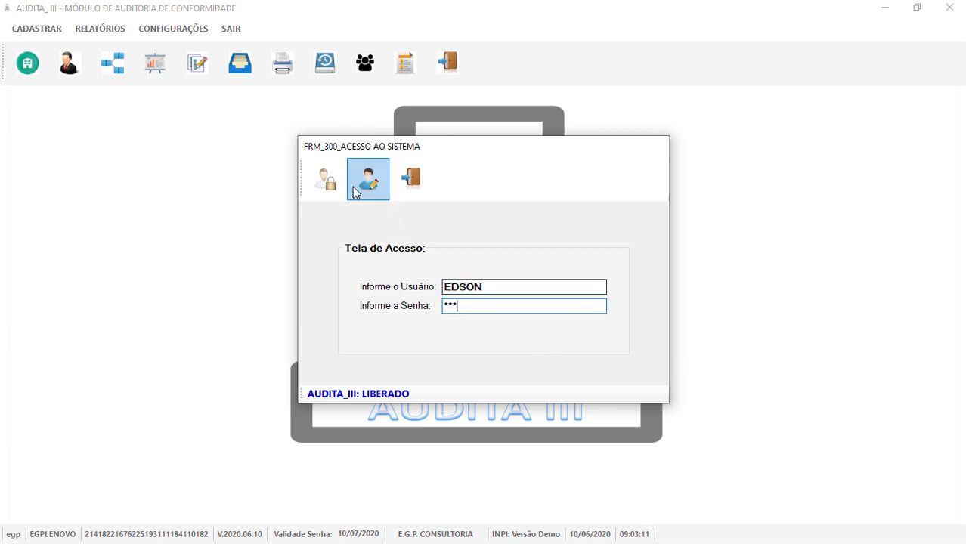
pyautogui.click(326, 180)
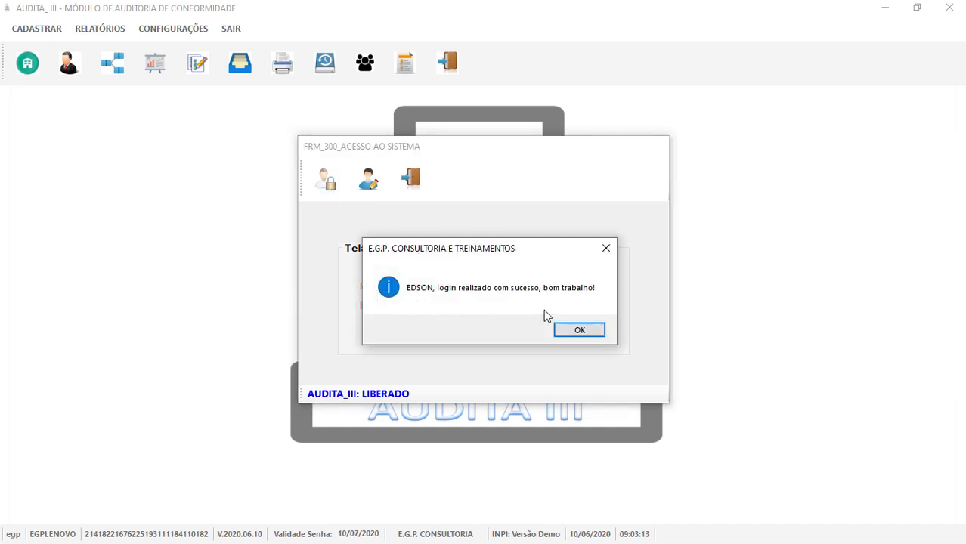
pyautogui.click(572, 333)
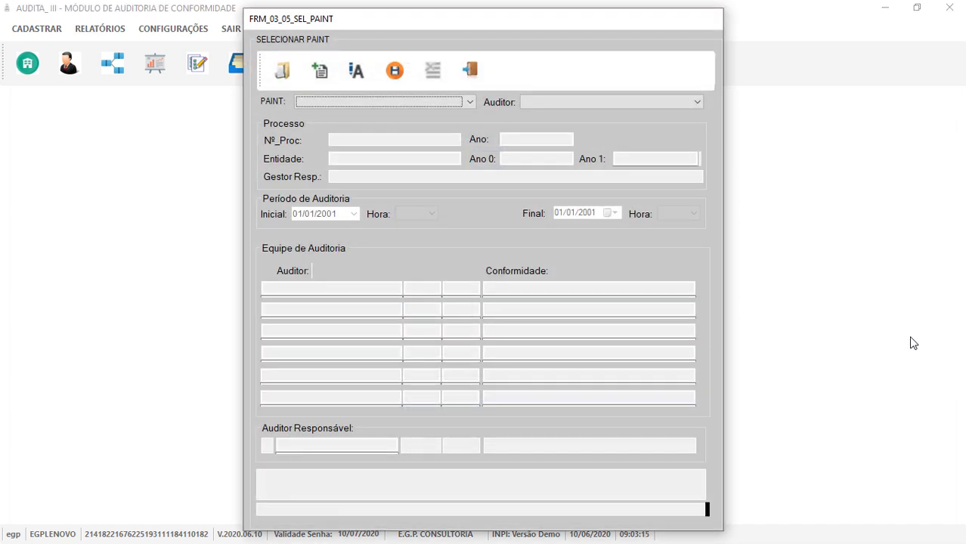
# Select PAINT P_2_001_2020_PMIJ_2017-2018 with the MJP auditor and bring up the PAINT login.
pyautogui.click(475, 102)
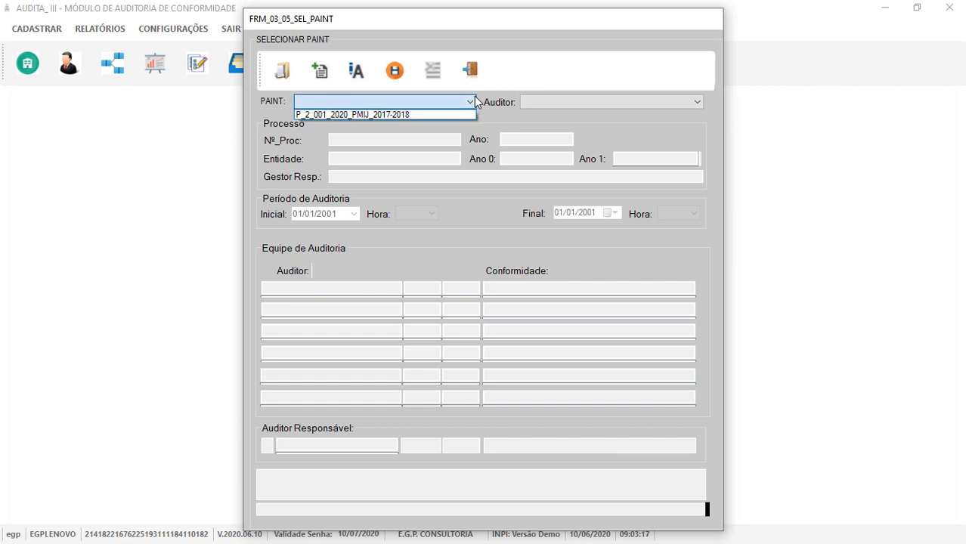
pyautogui.click(407, 114)
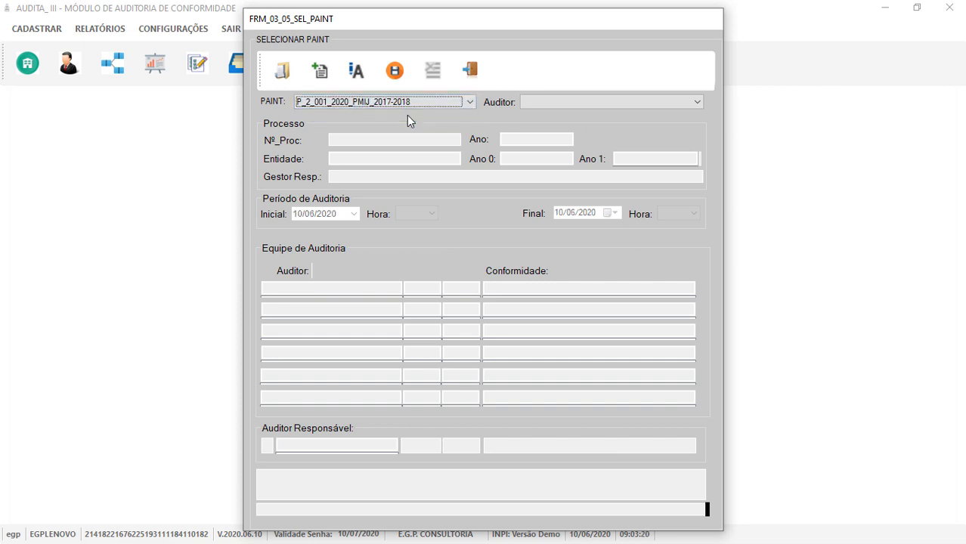
pyautogui.click(558, 104)
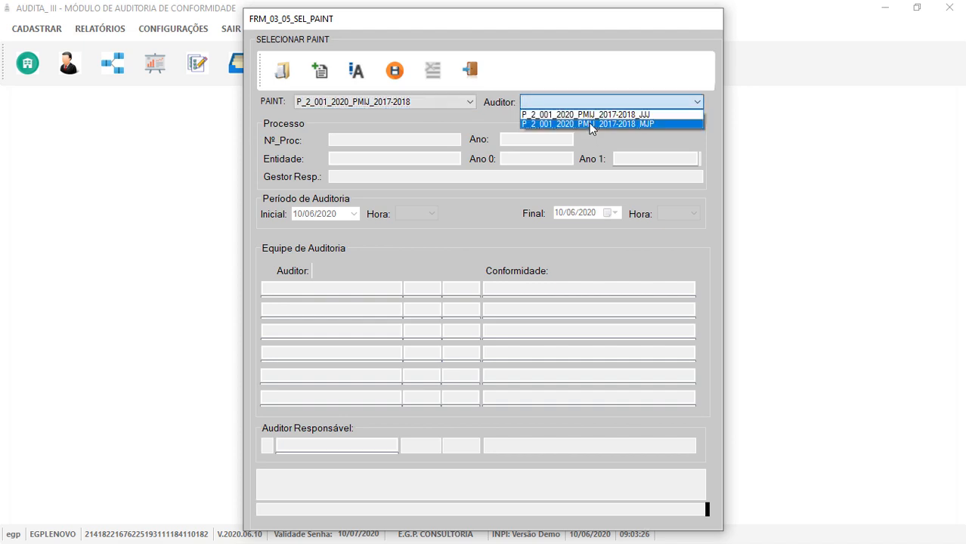
pyautogui.click(591, 124)
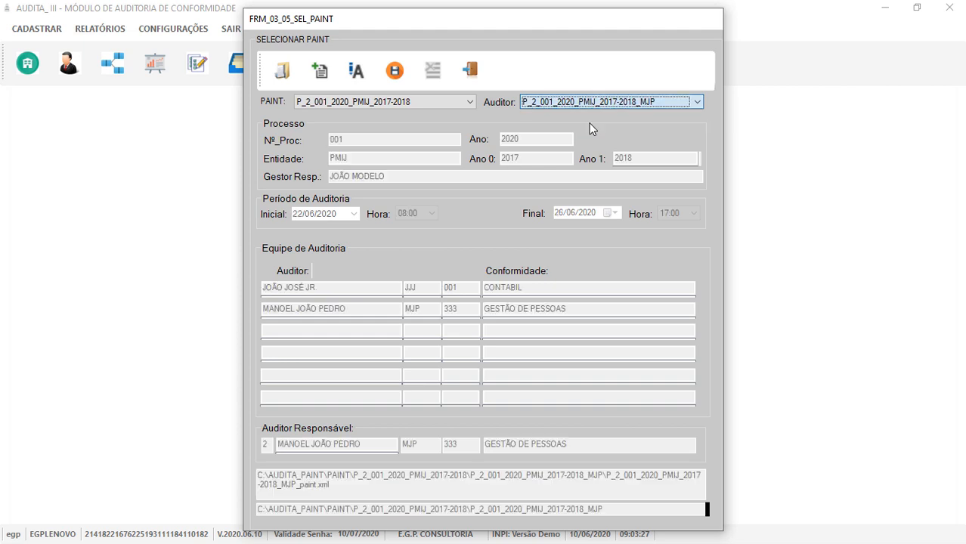
pyautogui.click(295, 76)
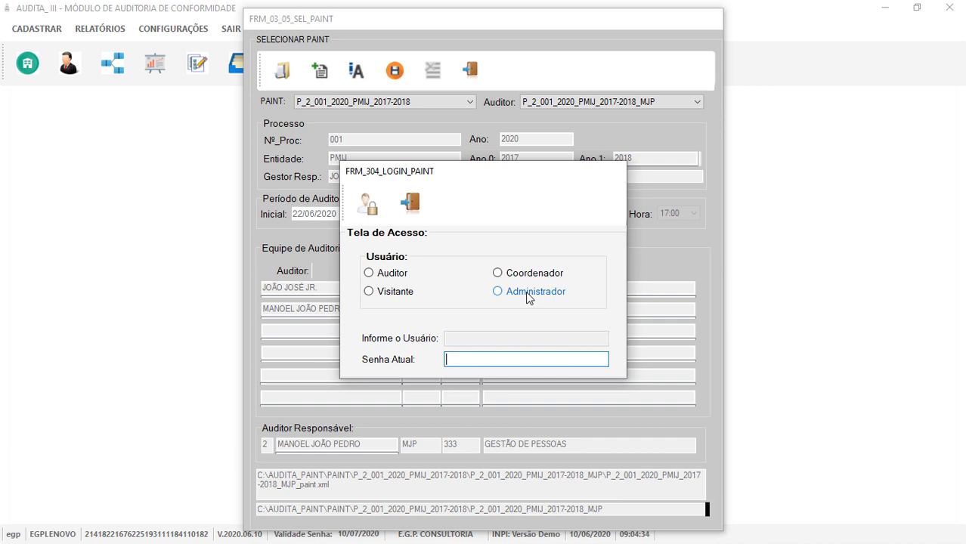
# Log into the PAINT with the Administrador profile and current password, then confirm.
pyautogui.click(498, 292)
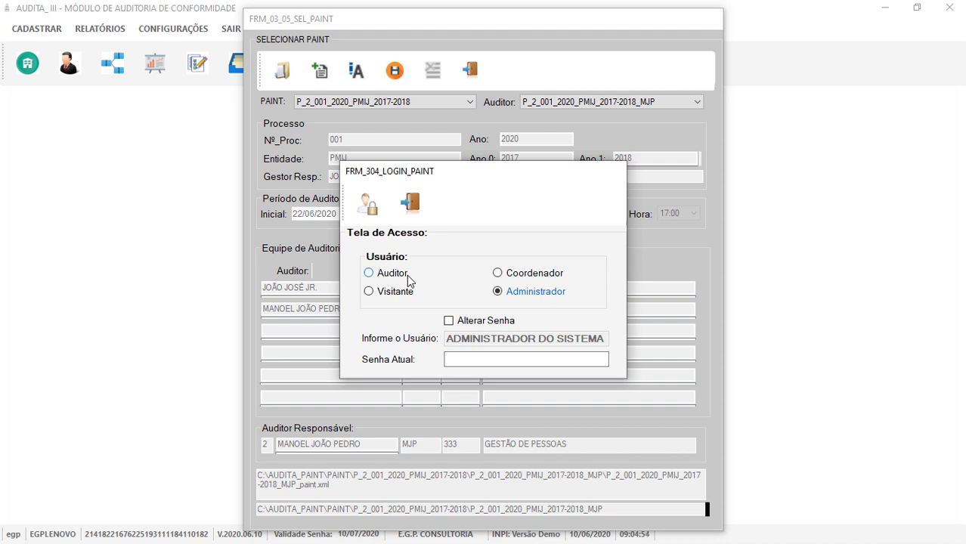
pyautogui.click(456, 362)
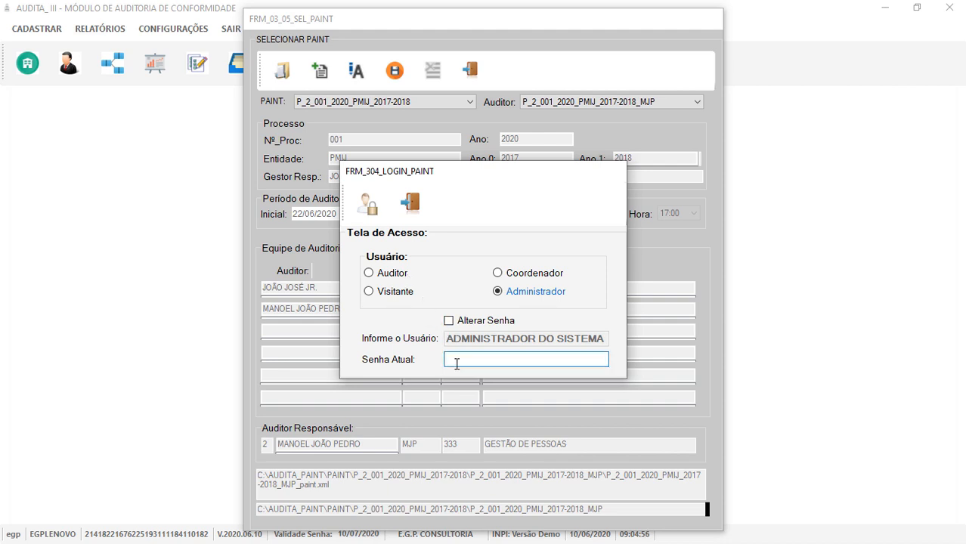
pyautogui.write('******')
pyautogui.click(368, 204)
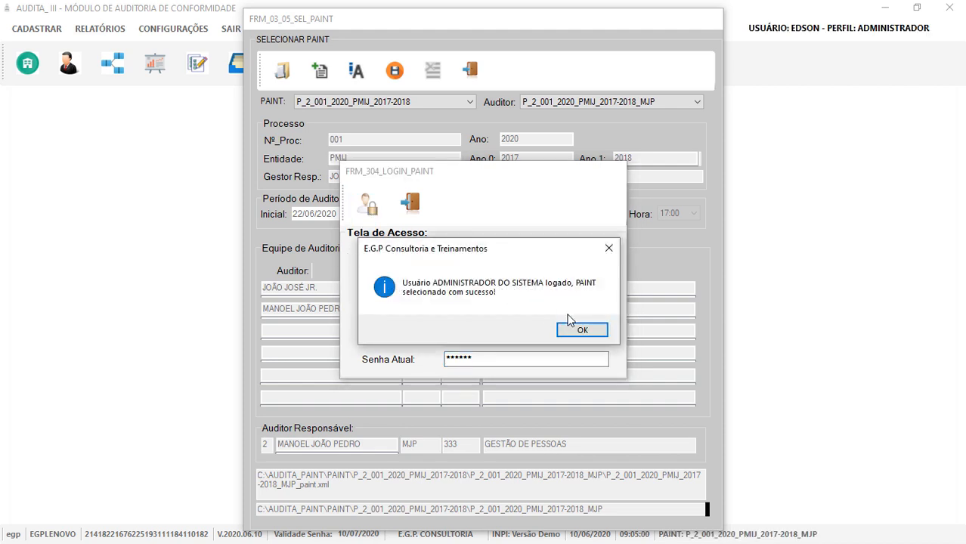
pyautogui.click(583, 329)
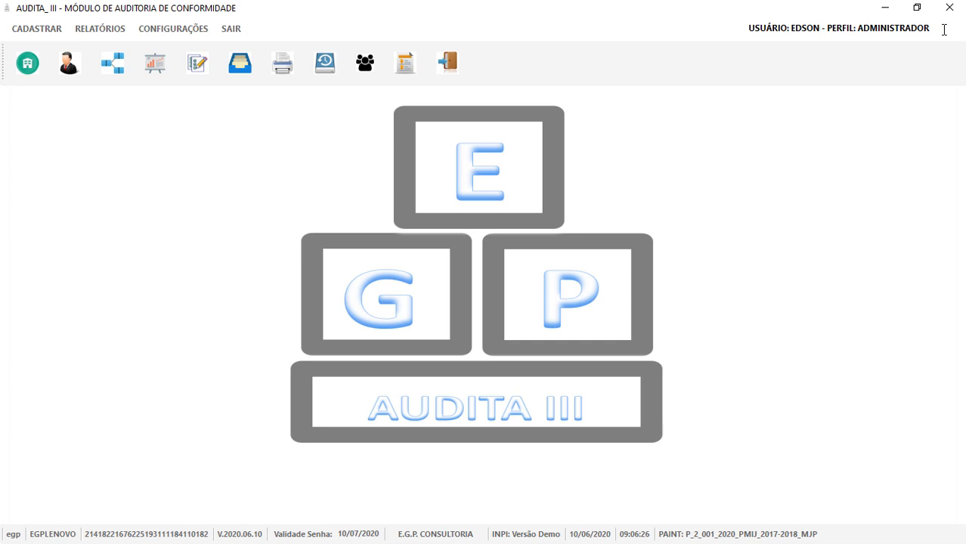
# Open the Constatações (audit findings) registration form.
pyautogui.click(197, 73)
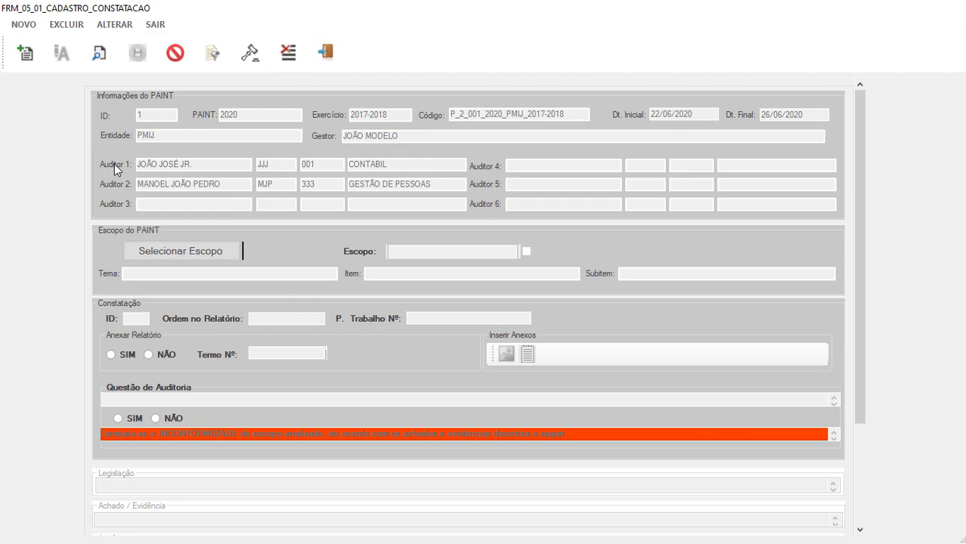
# Start a new finding for the 7.17.1 Vale Transporte scope with report order 01.01.
pyautogui.click(25, 54)
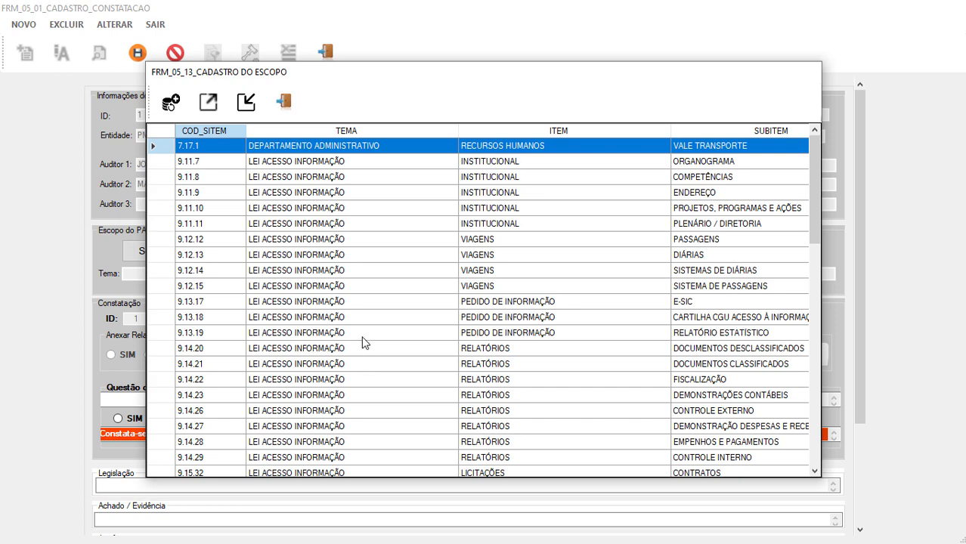
pyautogui.click(388, 148)
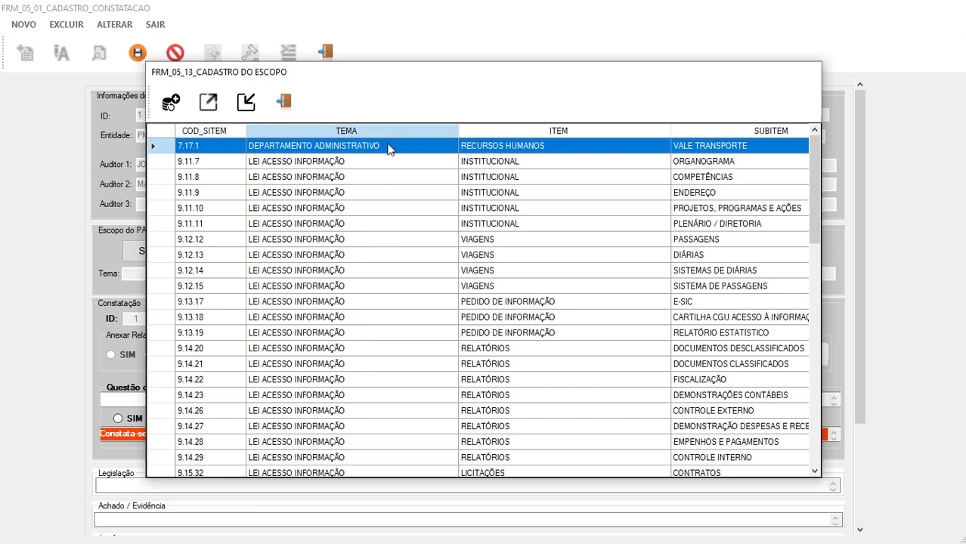
pyautogui.doubleClick(388, 148)
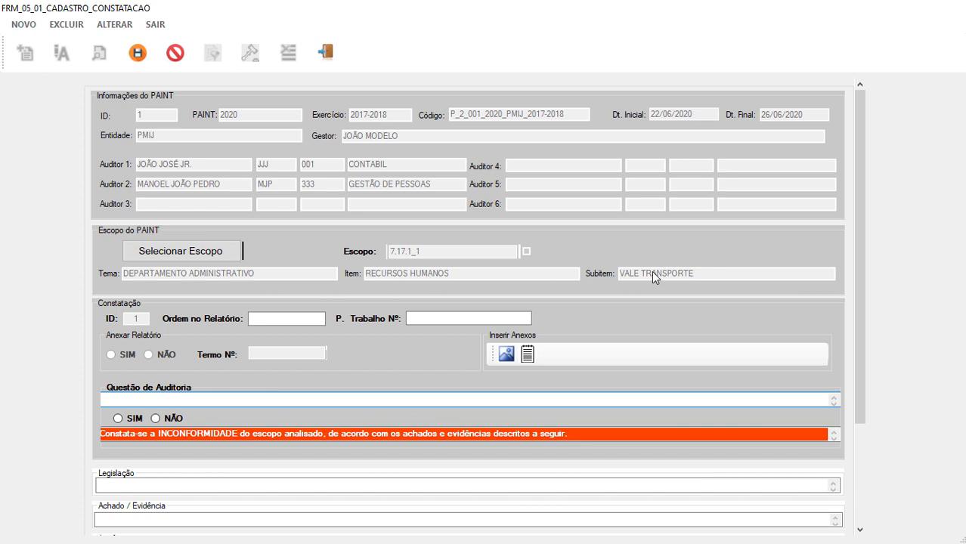
pyautogui.click(302, 320)
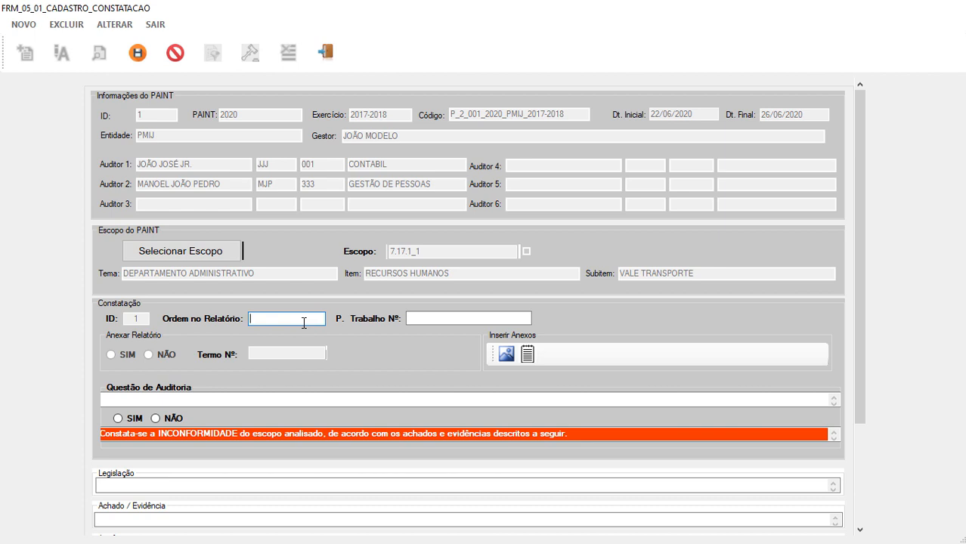
pyautogui.write('01.01')
# Enter the question 'Existe controle efetivo sobre a distribuição de VT?', work paper 01, answer SIM.
pyautogui.click(213, 402)
pyautogui.doubleClick(213, 402)
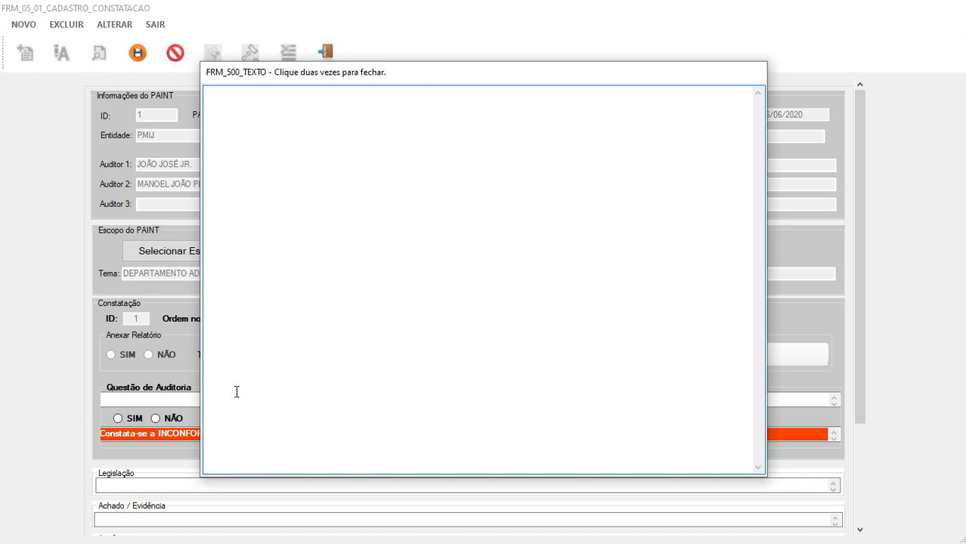
pyautogui.write('Existe controle efetivo sobre a distribuição de VT?')
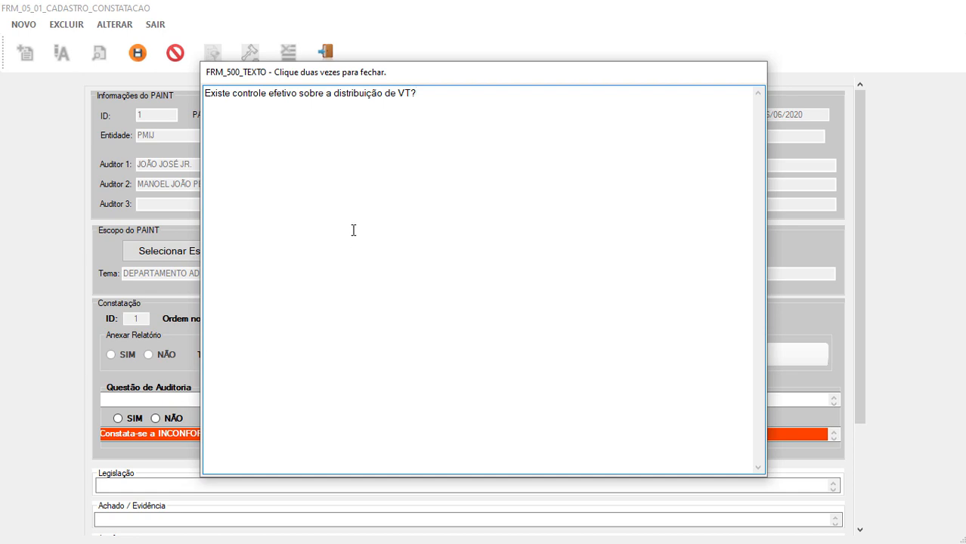
pyautogui.doubleClick(353, 229)
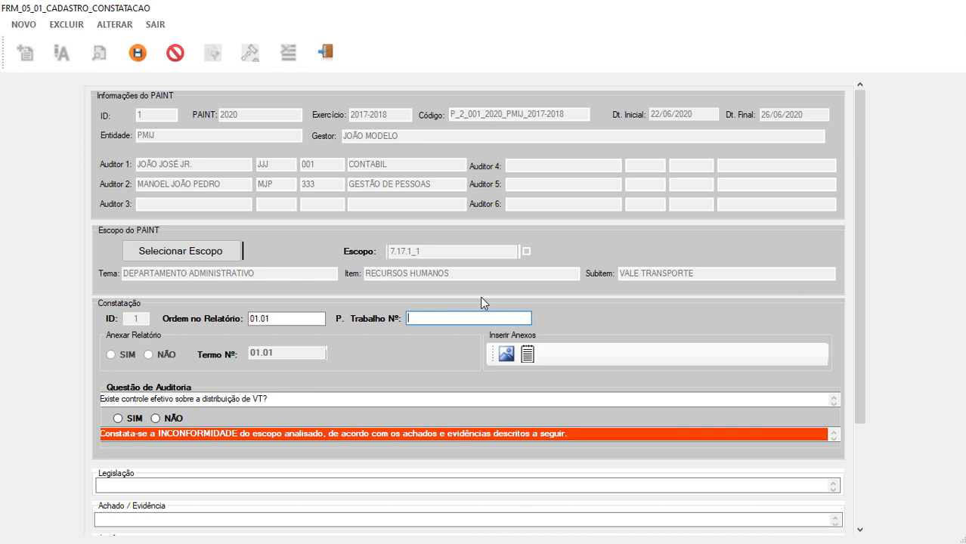
pyautogui.write('01')
pyautogui.click(118, 419)
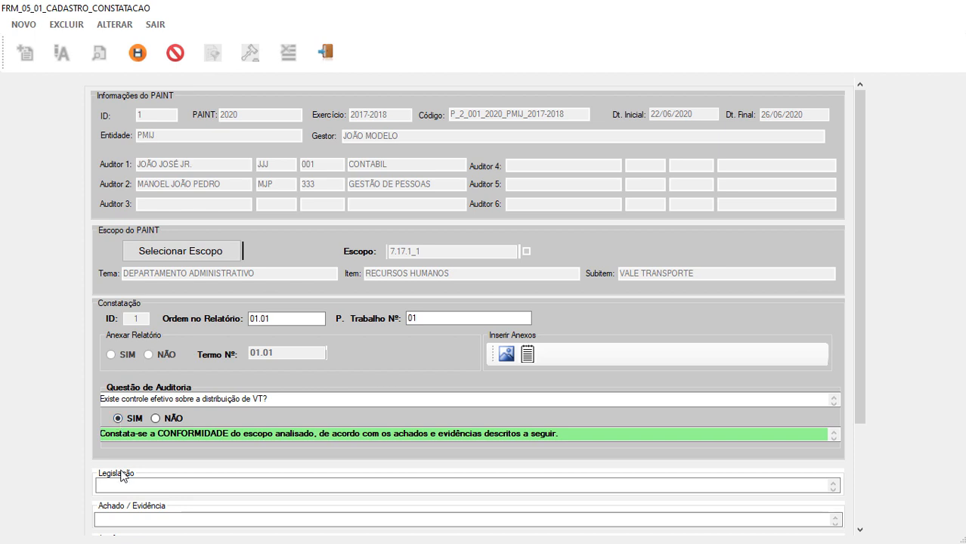
# Set Legislação to LEI AAAA/19999 and paste the PT 01 evidence sentence into Achado / Evidência.
pyautogui.doubleClick(124, 484)
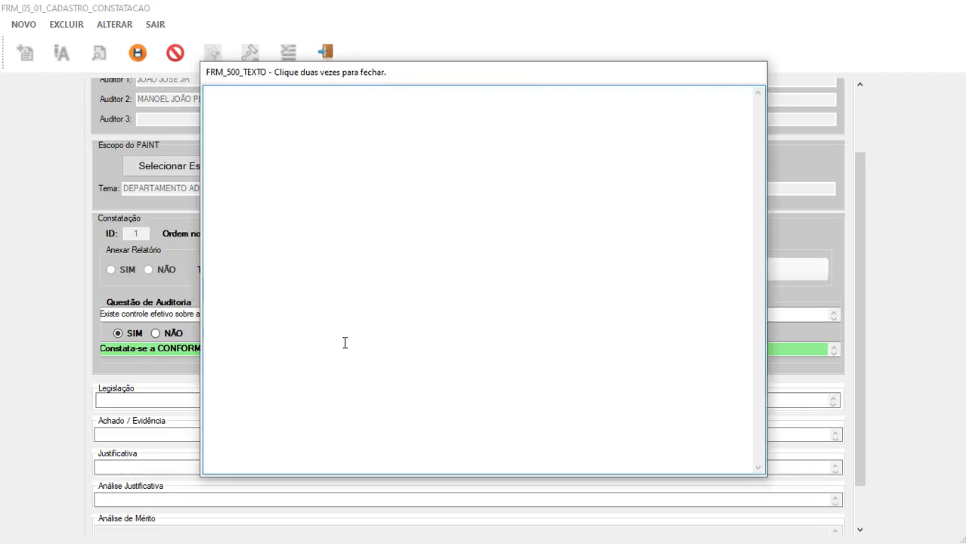
pyautogui.write('LEI AAAA/19999')
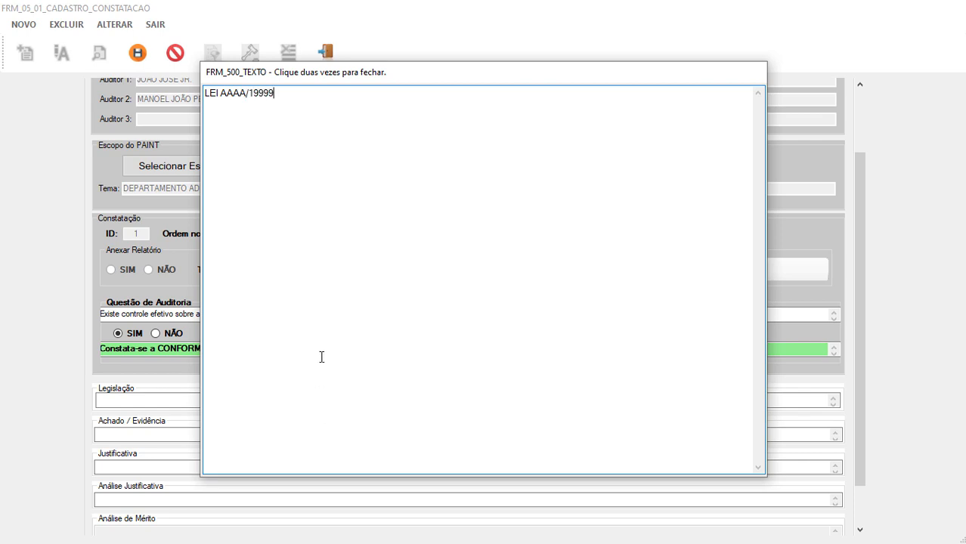
pyautogui.doubleClick(321, 356)
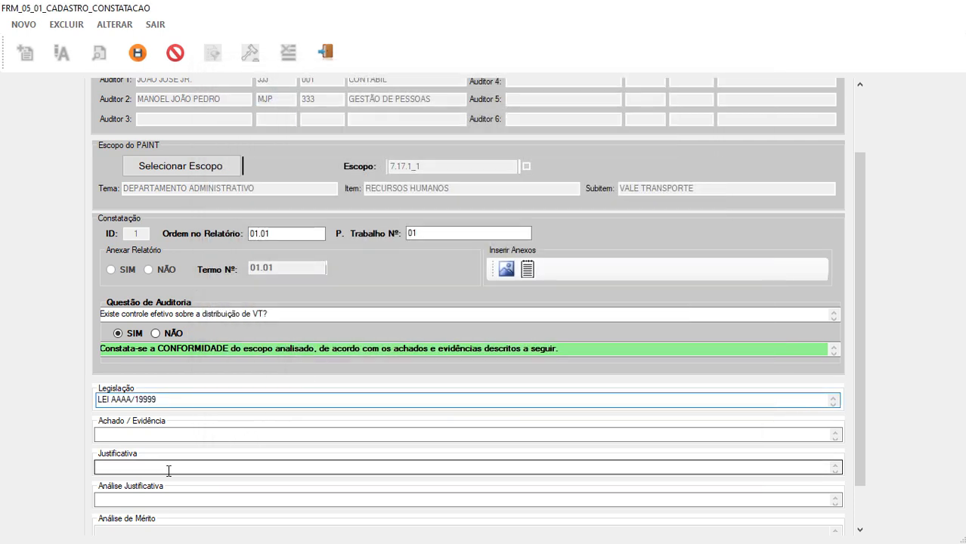
pyautogui.doubleClick(217, 436)
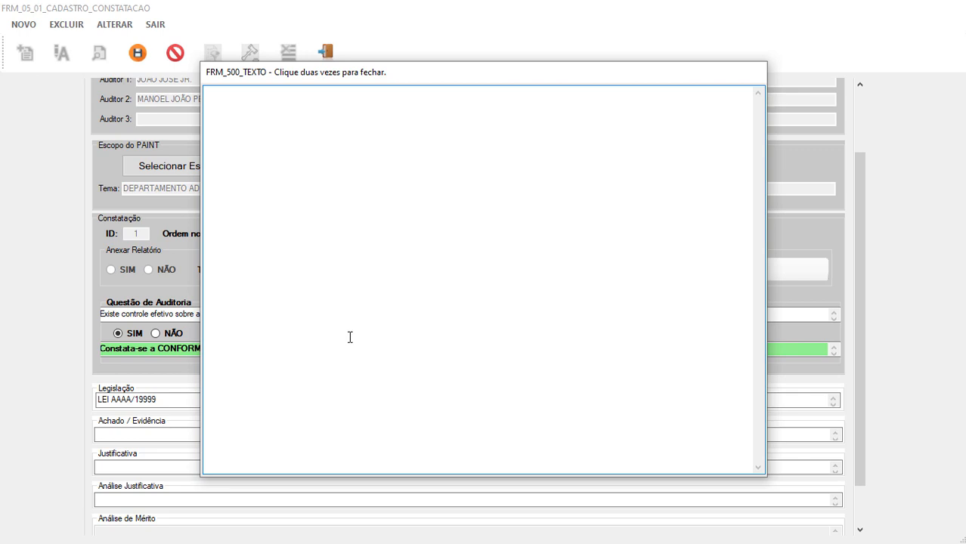
pyautogui.write('Sim, existem controles efetivos sobre o escopo em análise, conforme demosntrado no PT')
pyautogui.write('01.')
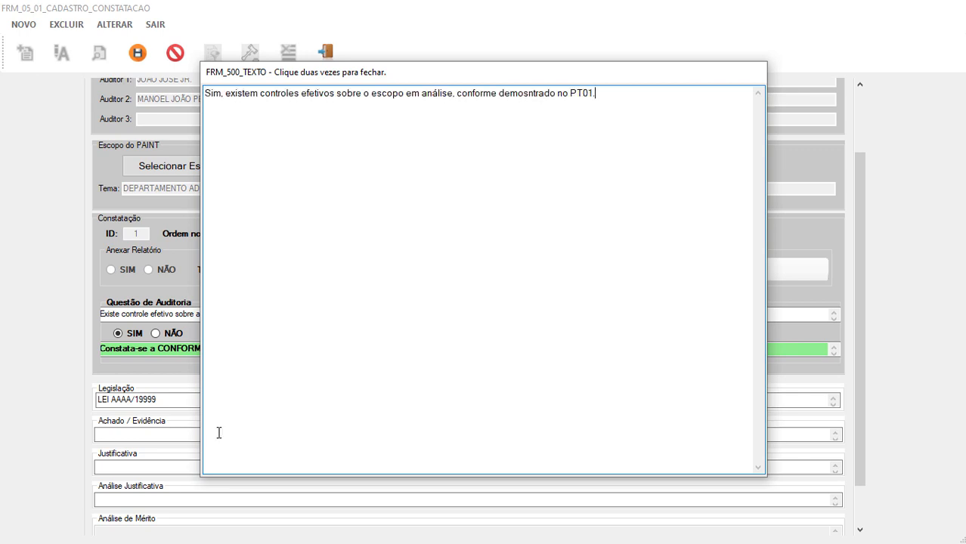
pyautogui.doubleClick(287, 367)
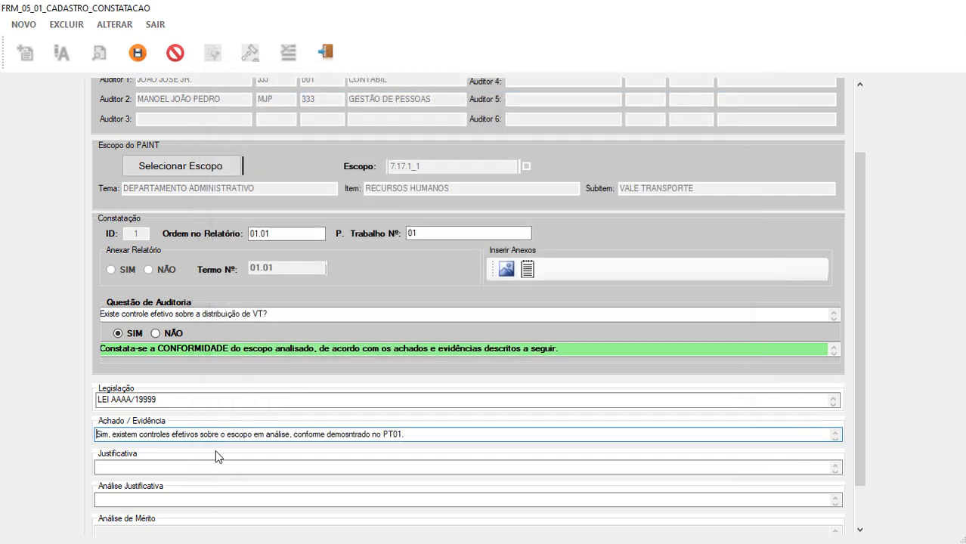
# Fill both Justificativa and Análise Justificativa with 'Não aplica.'.
pyautogui.click(217, 463)
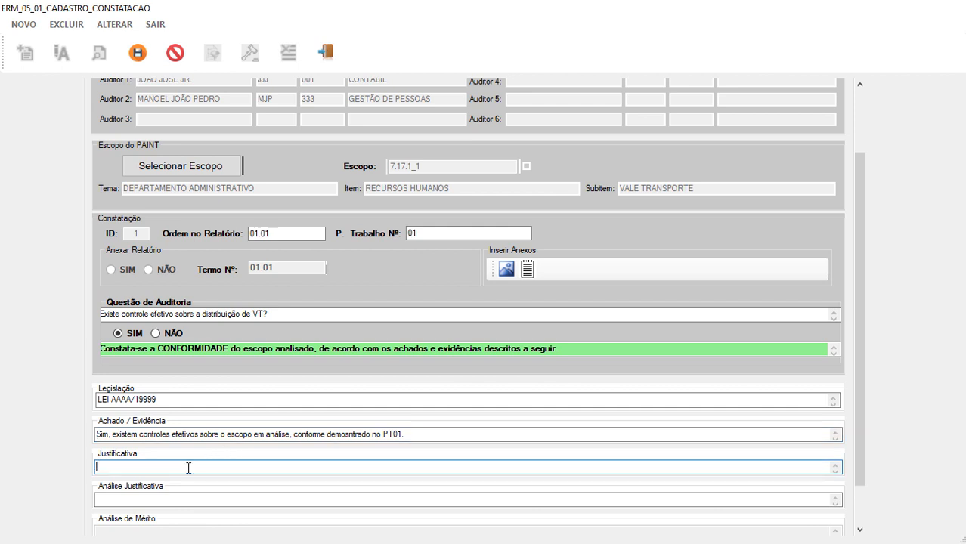
pyautogui.doubleClick(189, 468)
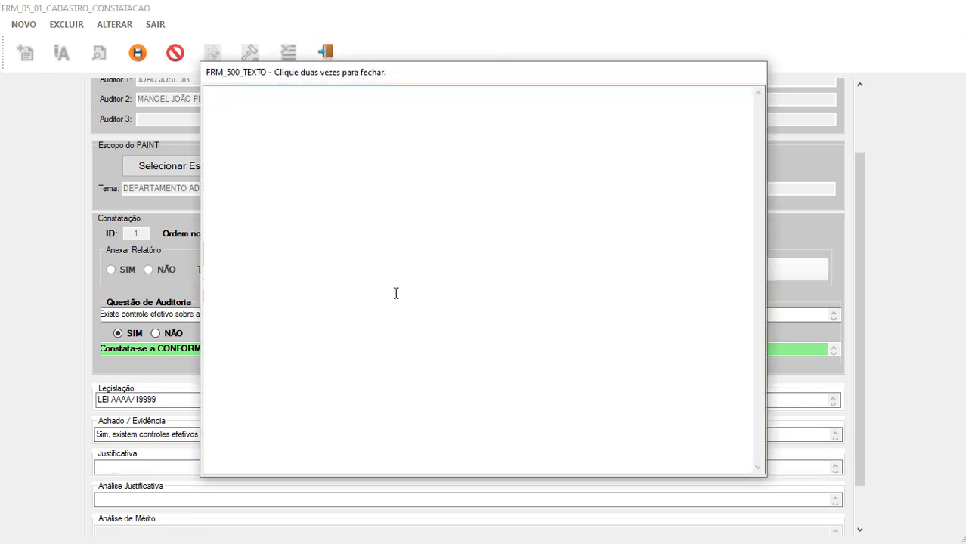
pyautogui.write('Não aplica.')
pyautogui.moveTo(264, 91); pyautogui.dragTo(169, 98)
pyautogui.hotkey('ctrl', 'c')
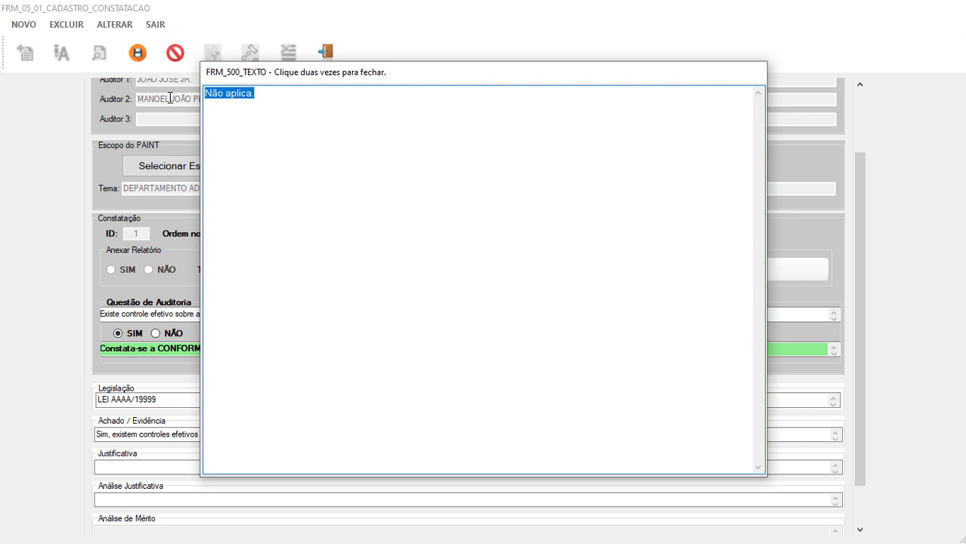
pyautogui.doubleClick(301, 205)
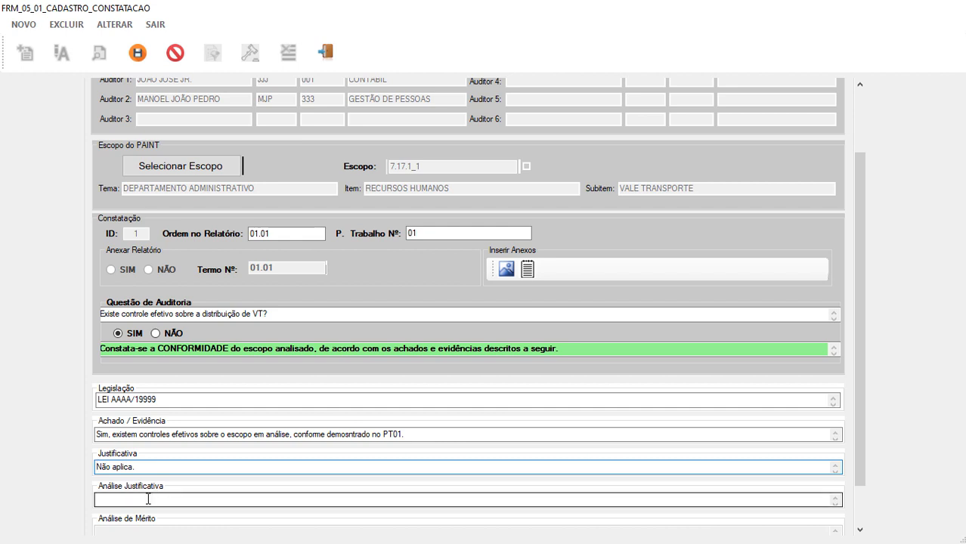
pyautogui.doubleClick(148, 499)
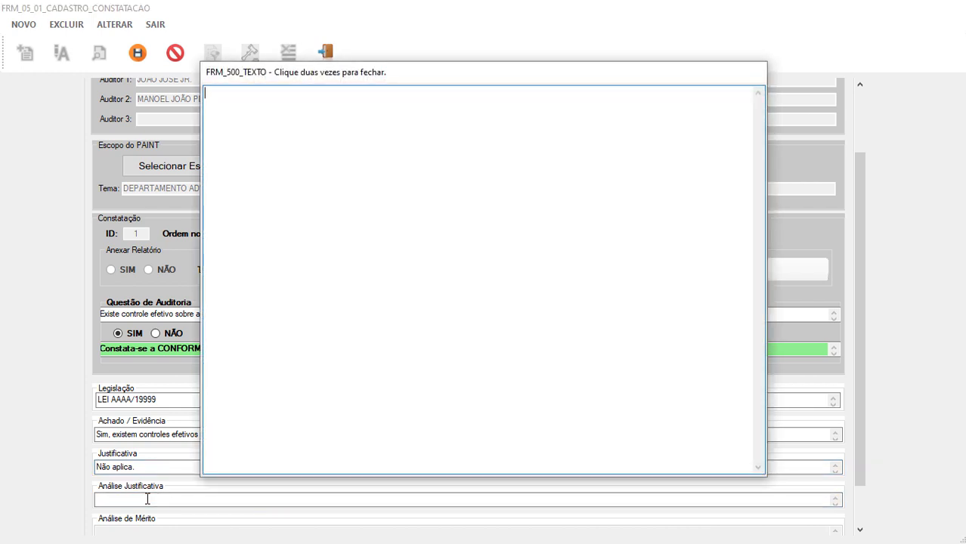
pyautogui.hotkey('ctrl', 'v')
pyautogui.doubleClick(343, 289)
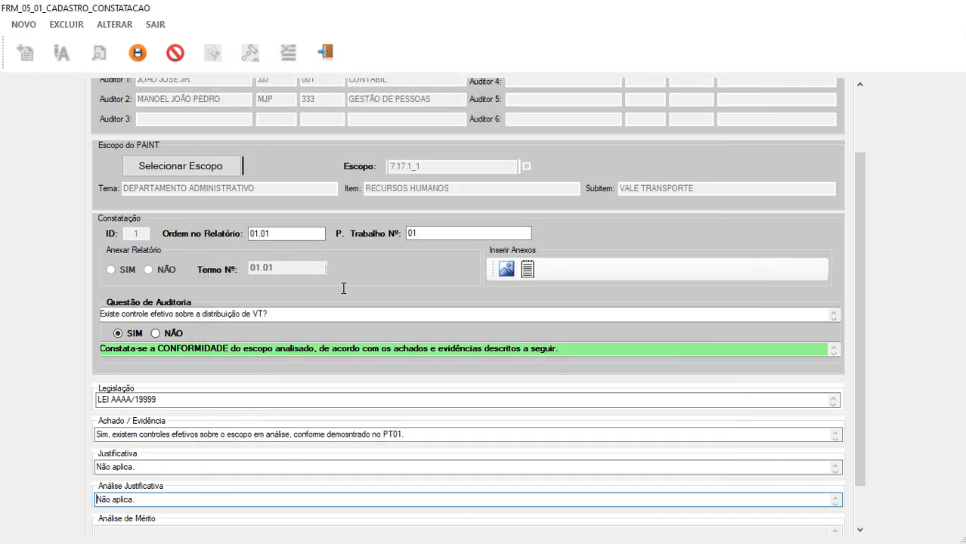
pyautogui.scroll(2, 333, 281)
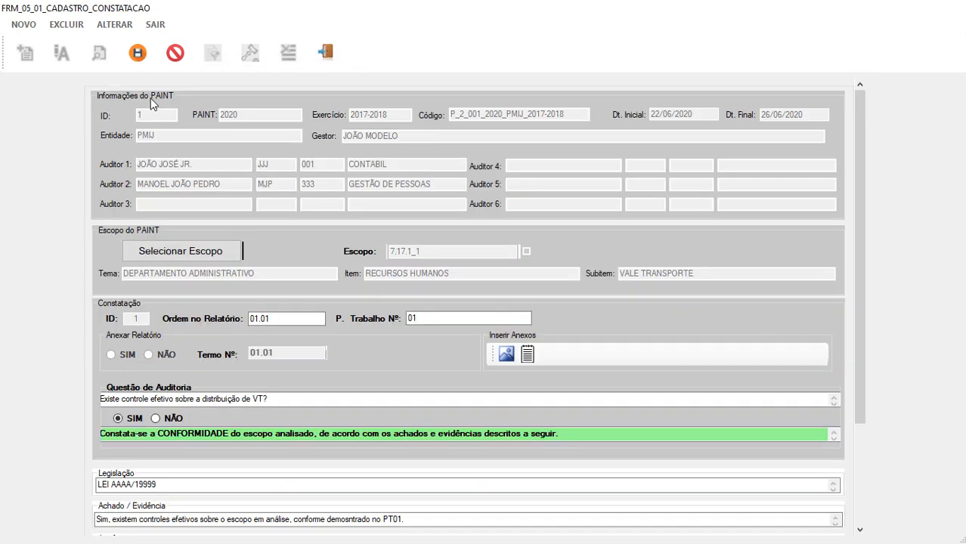
# Save finding 01.01 and acknowledge both save confirmations.
pyautogui.click(138, 54)
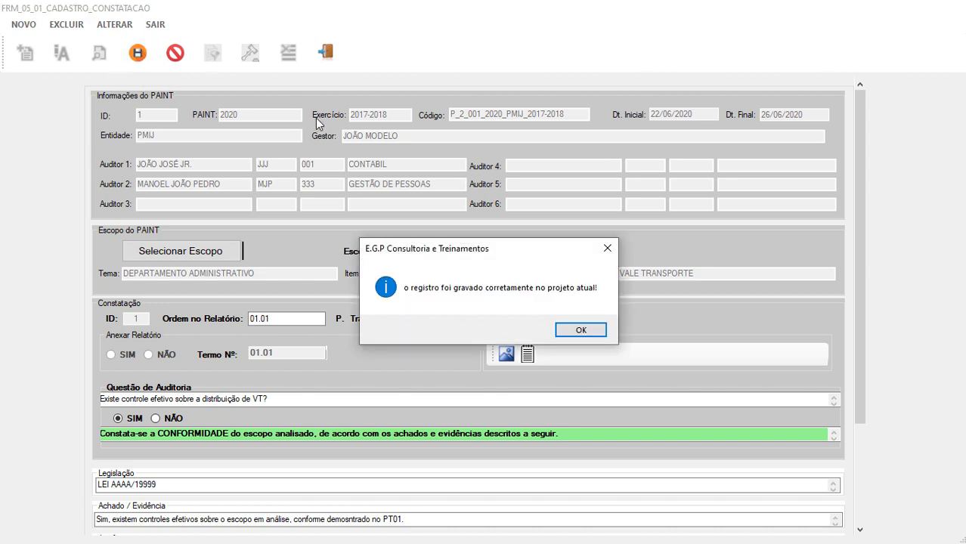
pyautogui.click(590, 333)
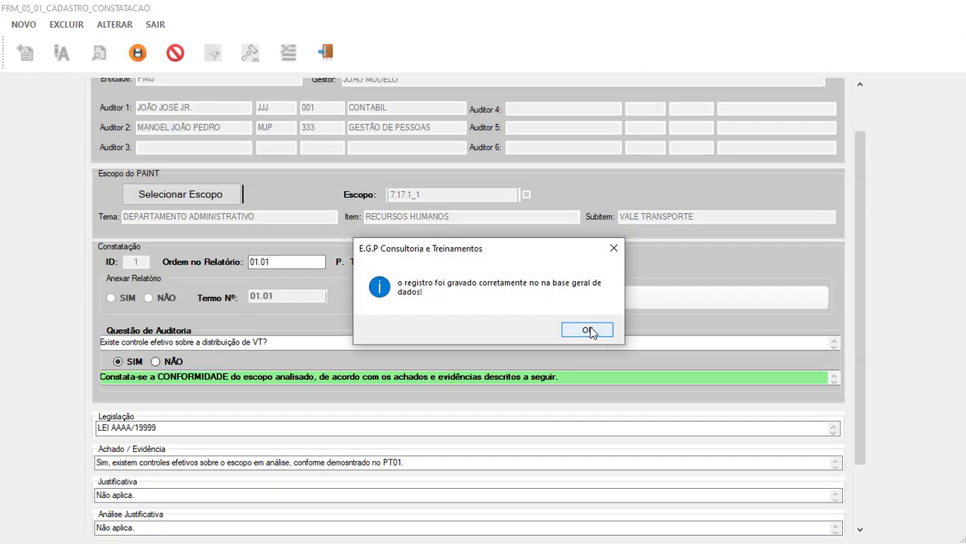
pyautogui.click(591, 334)
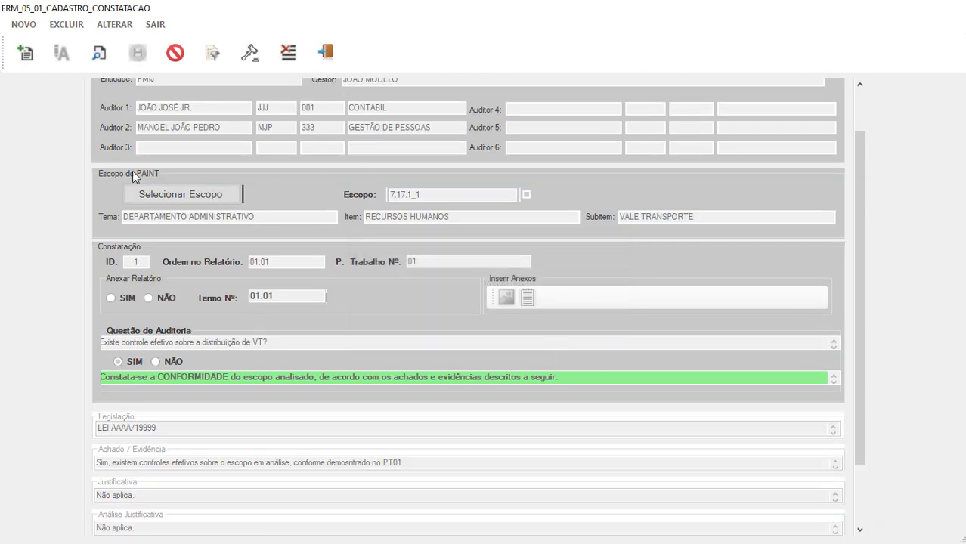
# Tick RELATÓRIO for finding 01.01 in the saved list, save, and close the findings forms.
pyautogui.click(100, 54)
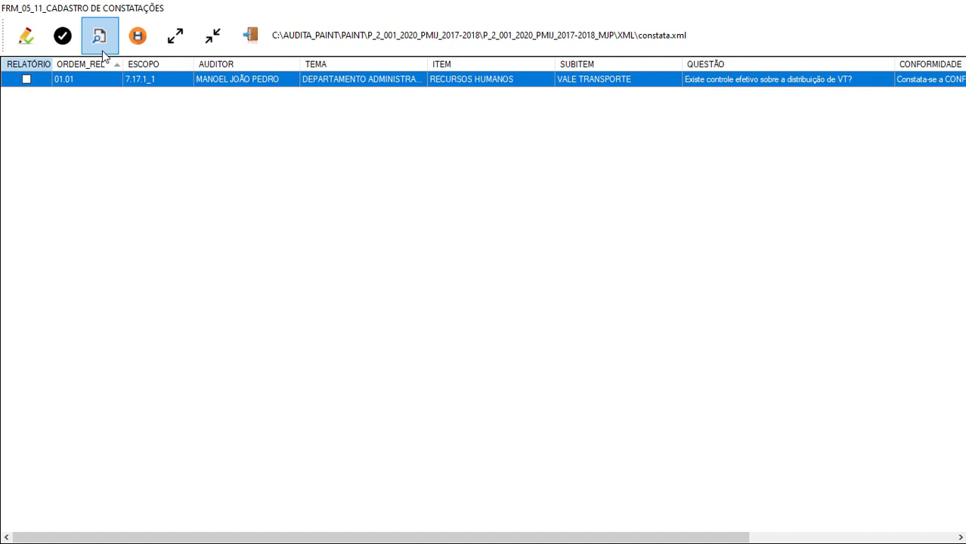
pyautogui.click(27, 82)
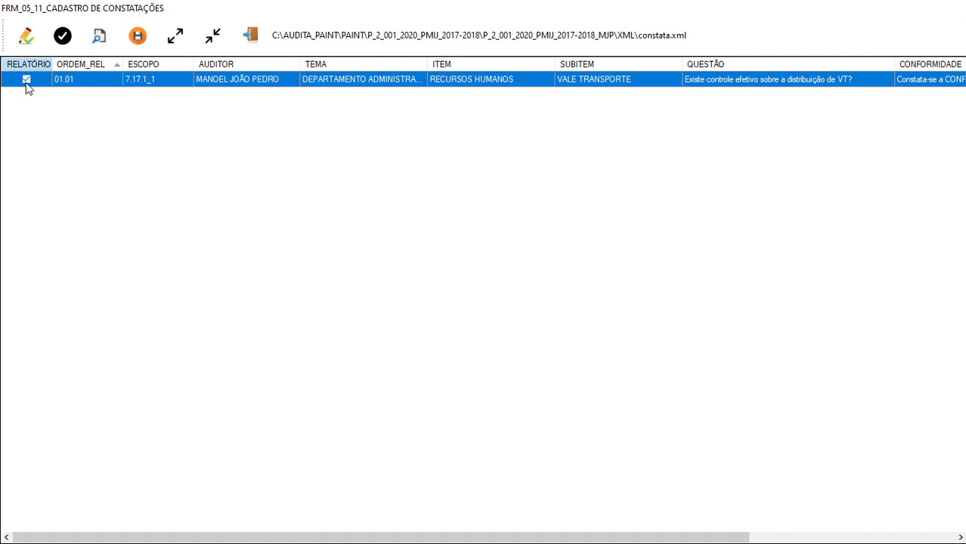
pyautogui.click(138, 37)
pyautogui.click(560, 329)
pyautogui.click(250, 35)
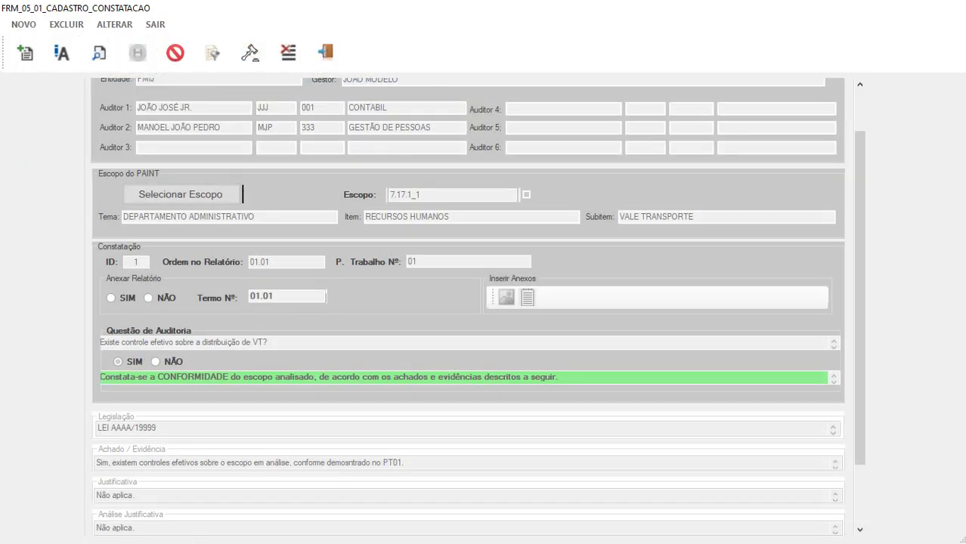
pyautogui.click(323, 54)
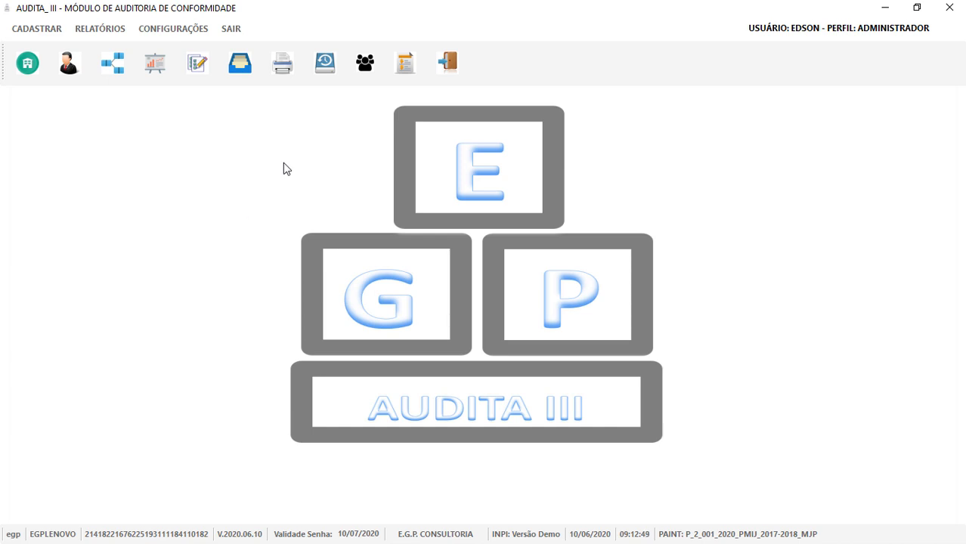
# Open the Constatações report and scroll through finding 01.01 to the end of the page.
pyautogui.click(293, 65)
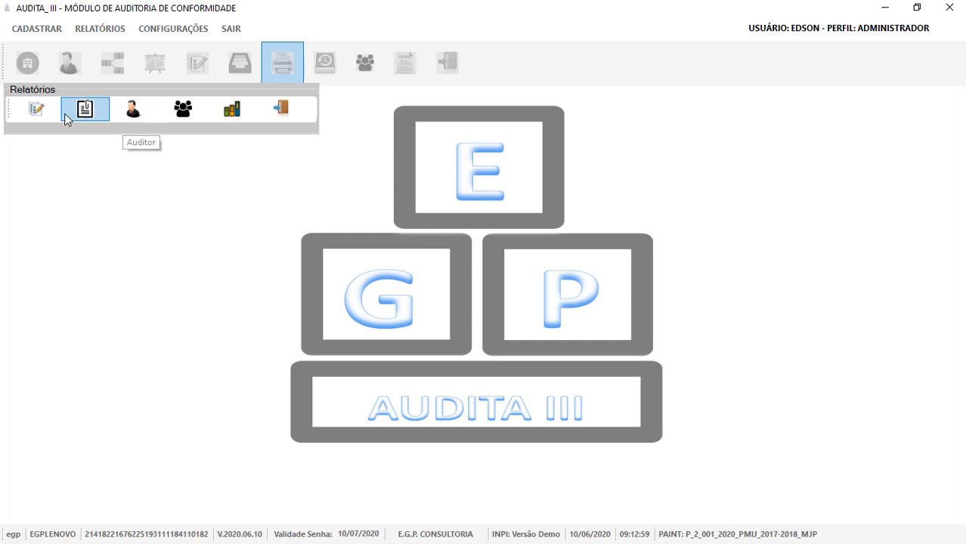
pyautogui.click(34, 111)
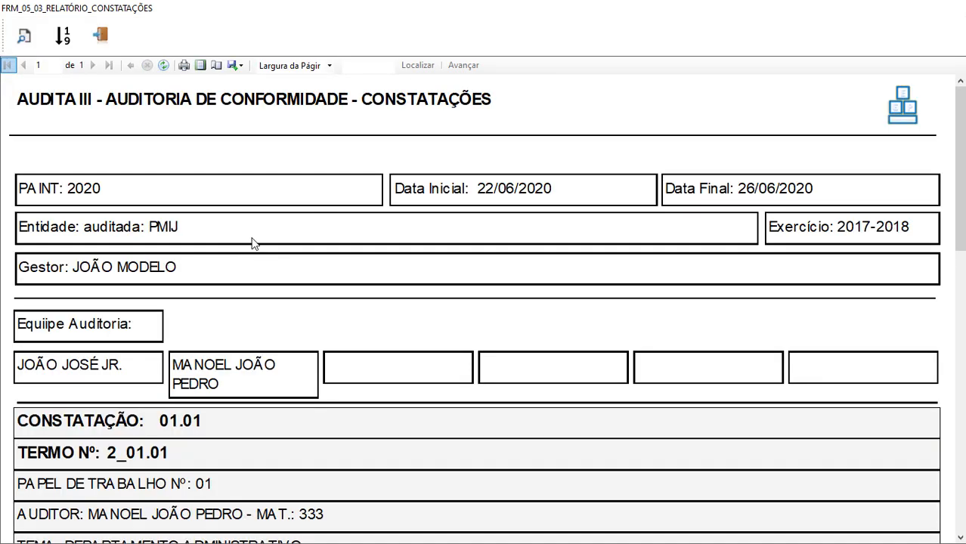
pyautogui.scroll(-1, 249, 238)
pyautogui.scroll(-1, 248, 232)
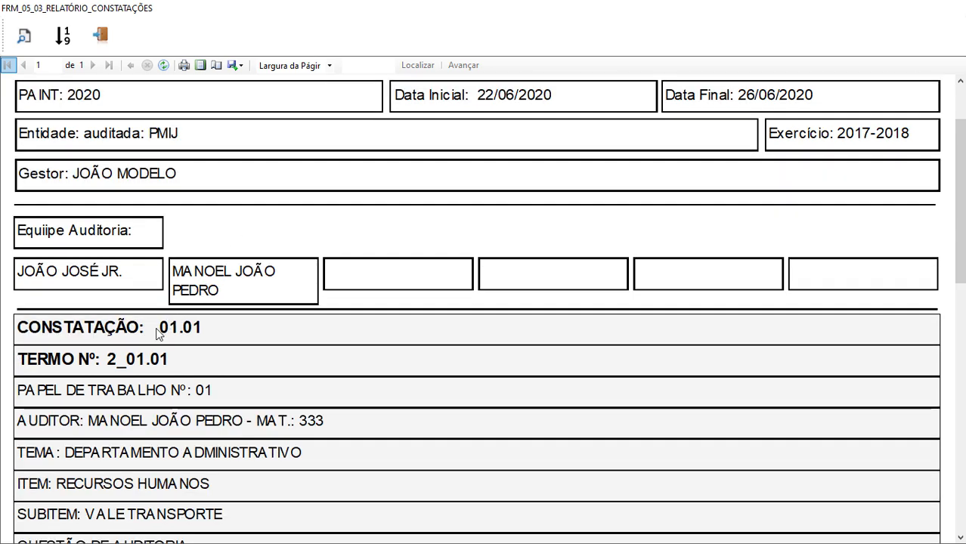
pyautogui.scroll(-1, 211, 312)
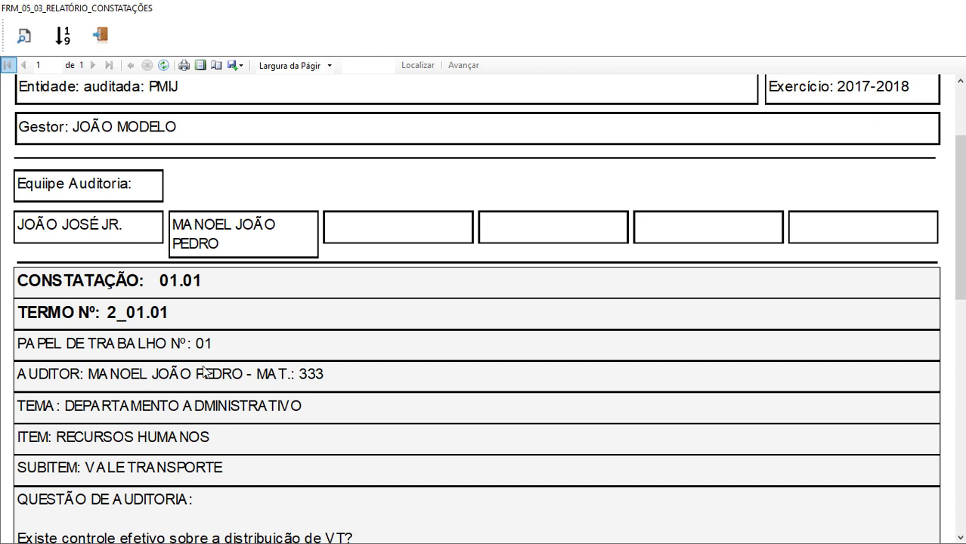
pyautogui.scroll(-3, 314, 376)
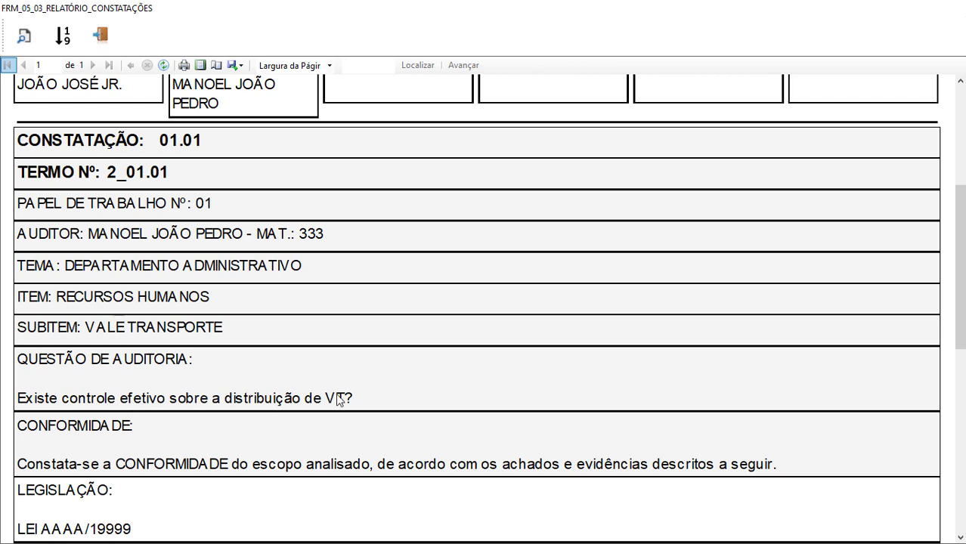
pyautogui.scroll(-2, 368, 393)
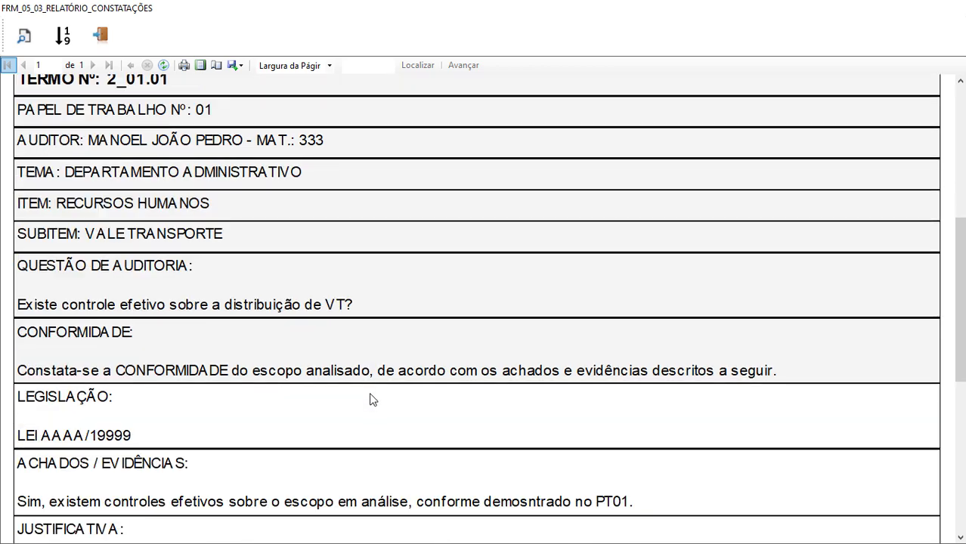
pyautogui.scroll(-2, 189, 426)
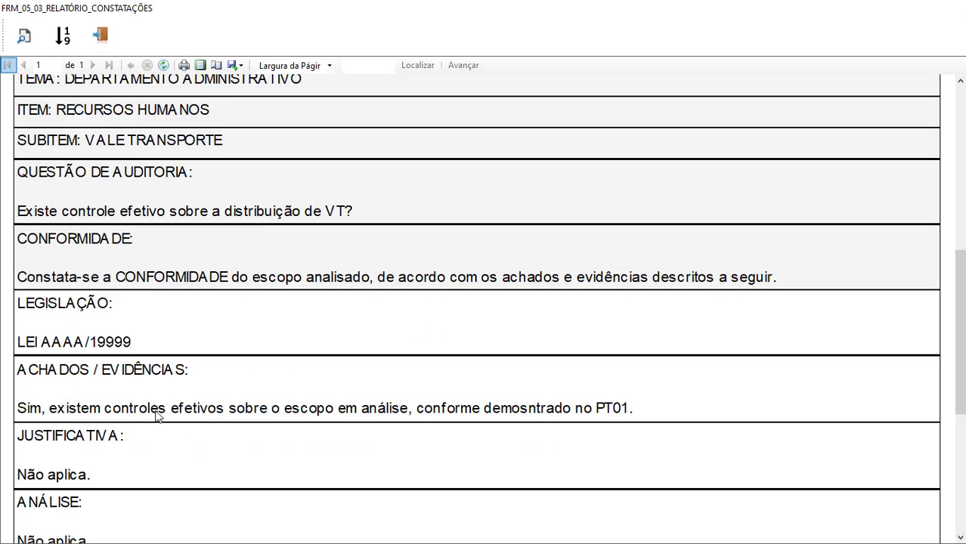
pyautogui.scroll(-1, 170, 388)
pyautogui.scroll(-6, 171, 388)
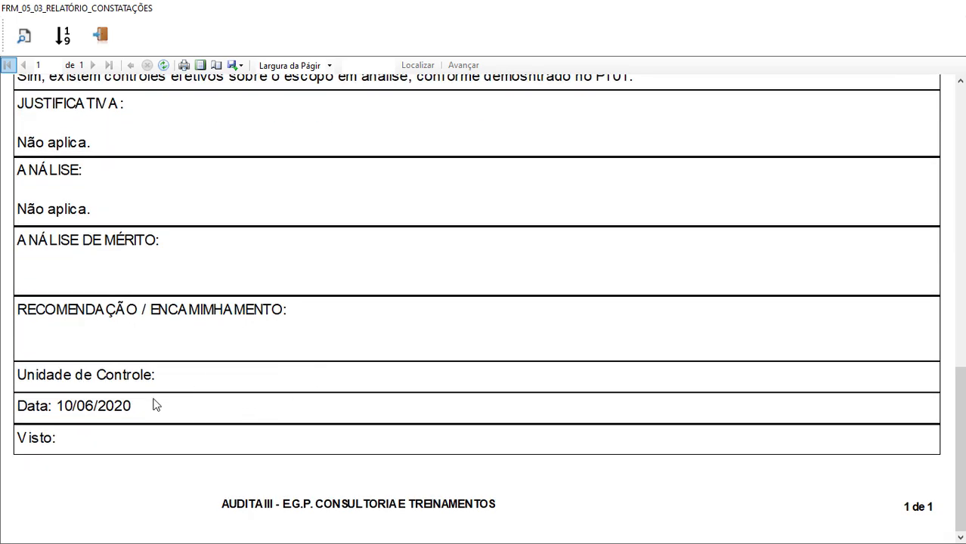
# Close the findings preview and create a new Auditor report for GESTÃO DE PESSOAS, version 1.
pyautogui.click(103, 44)
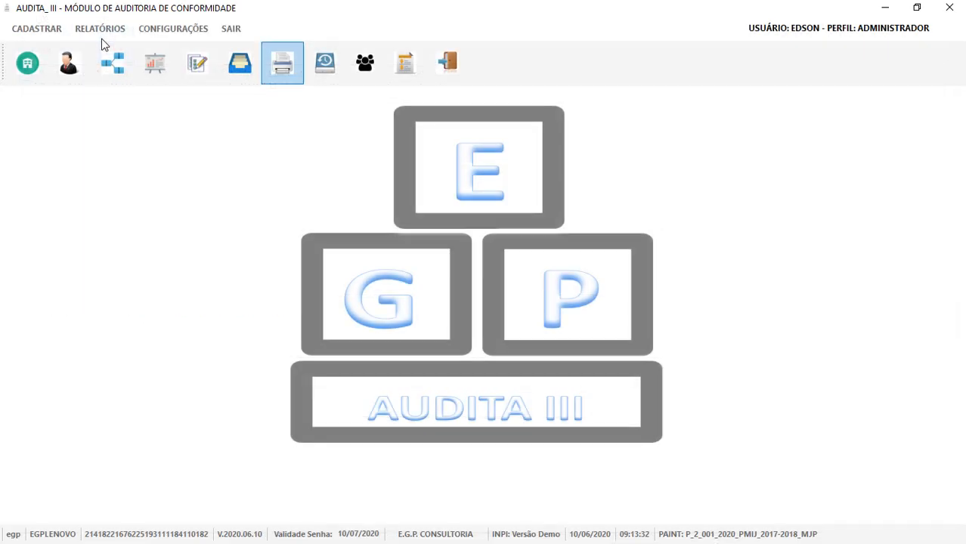
pyautogui.click(282, 68)
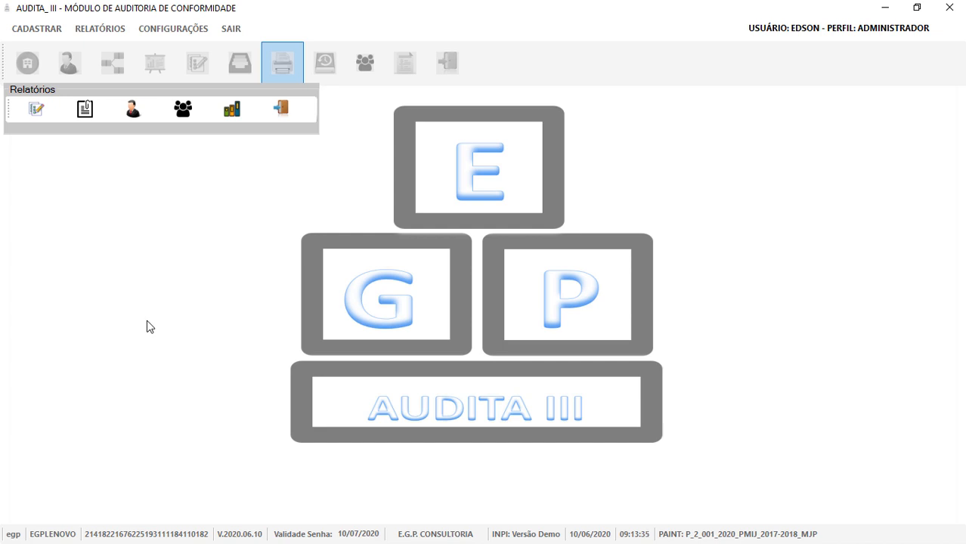
pyautogui.click(134, 110)
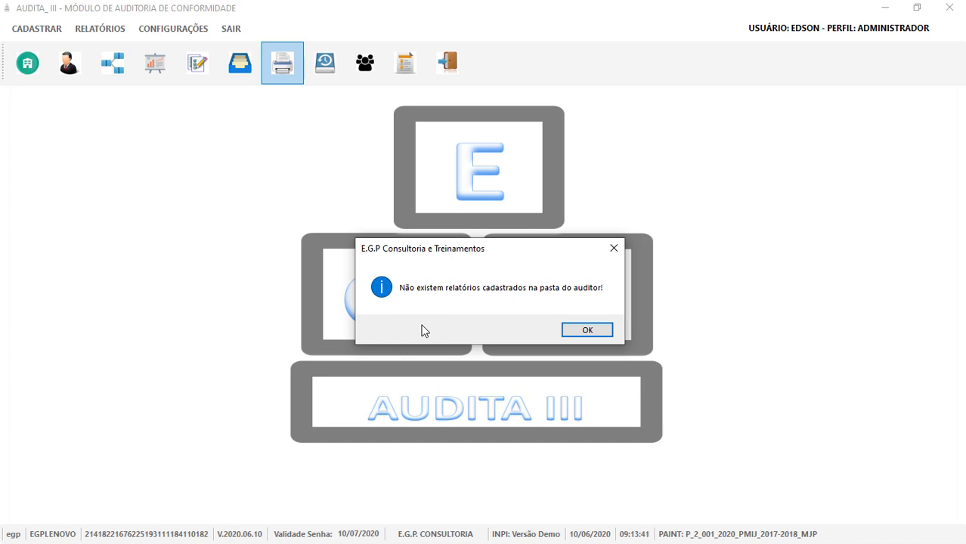
pyautogui.click(587, 331)
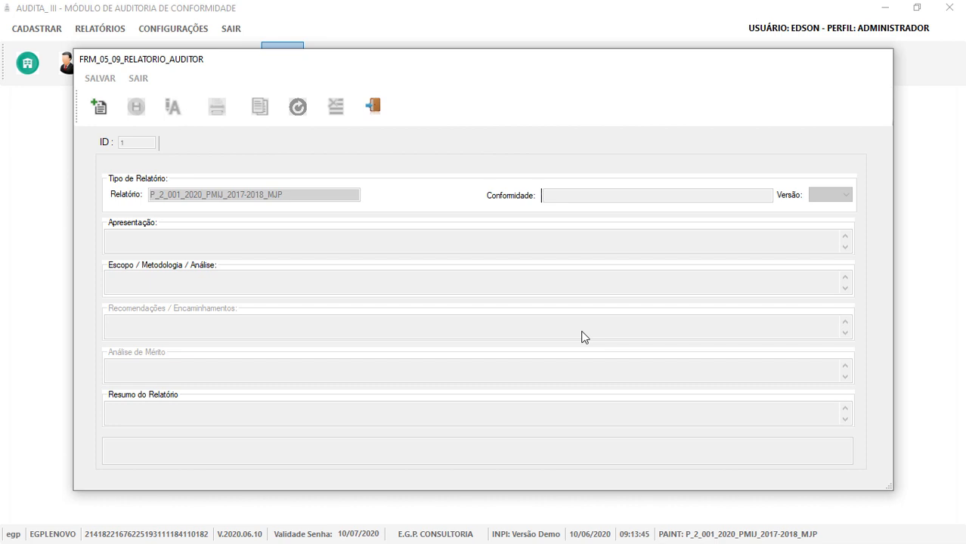
pyautogui.click(100, 110)
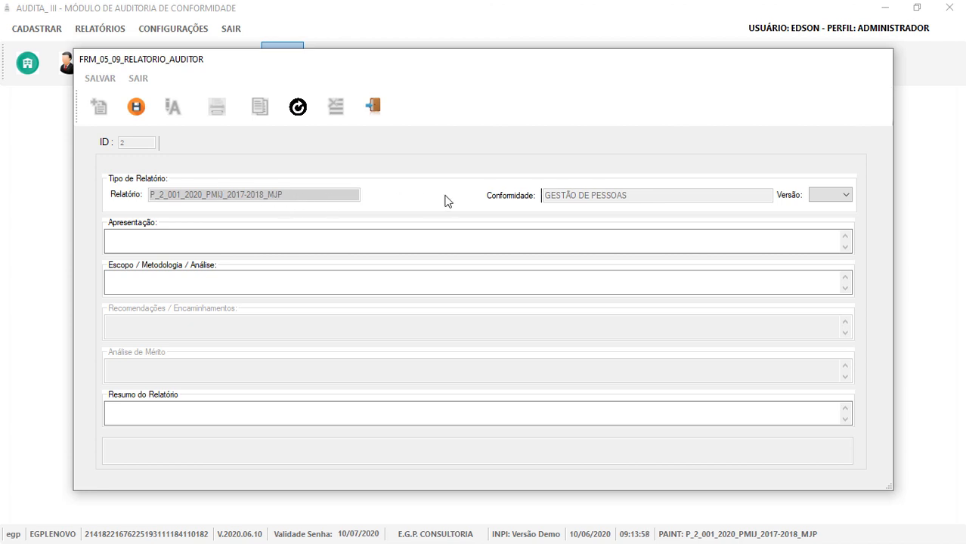
pyautogui.click(815, 196)
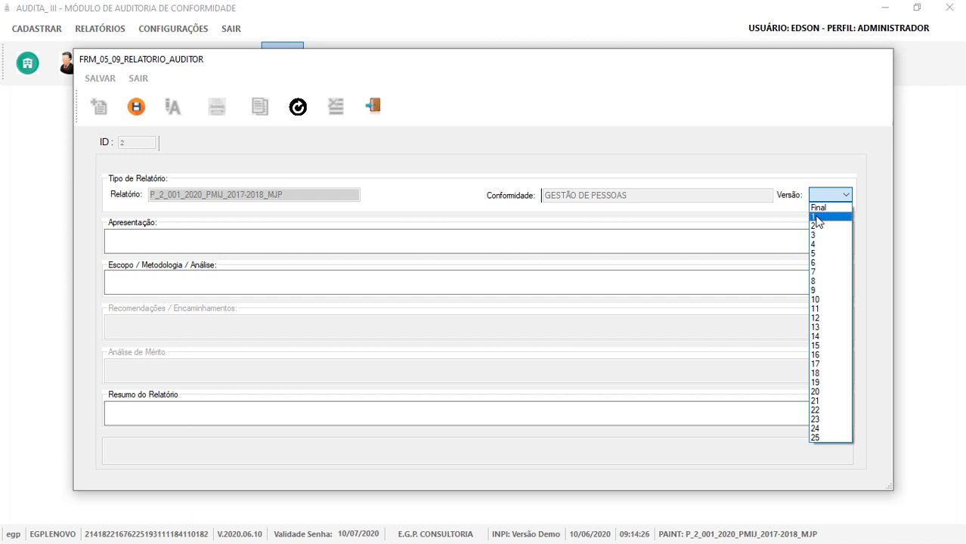
pyautogui.click(816, 217)
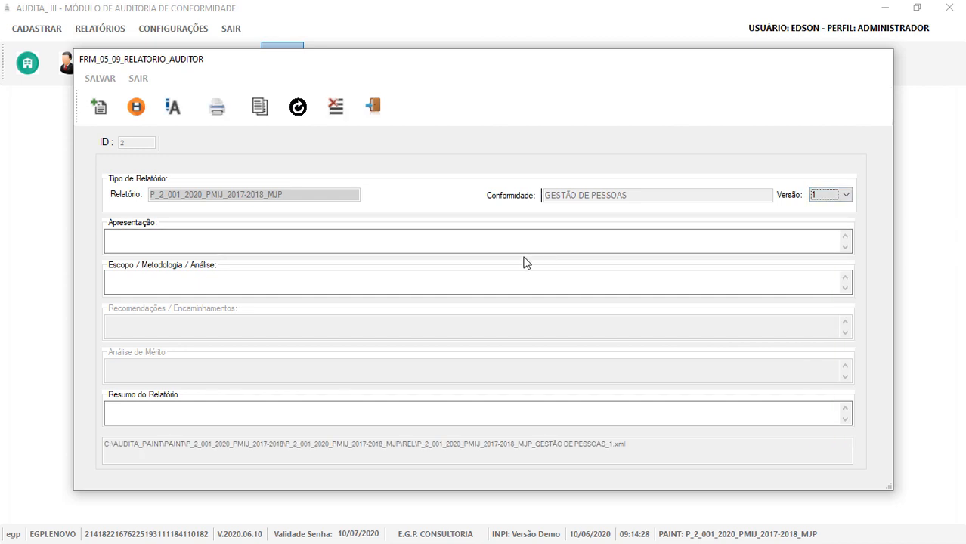
# Insert standard text into the Apresentação, Escopo / Metodologia / Análise and Resumo sections.
pyautogui.doubleClick(257, 248)
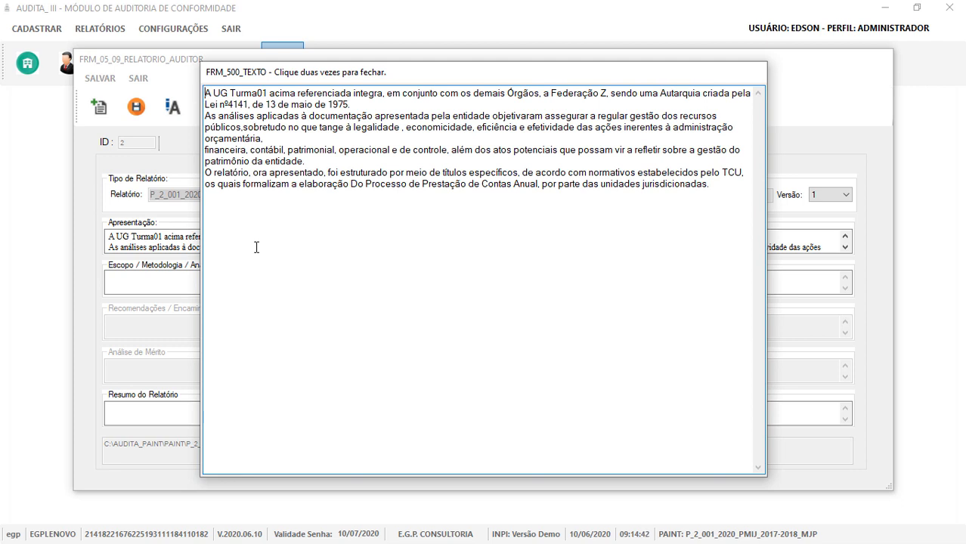
pyautogui.doubleClick(257, 247)
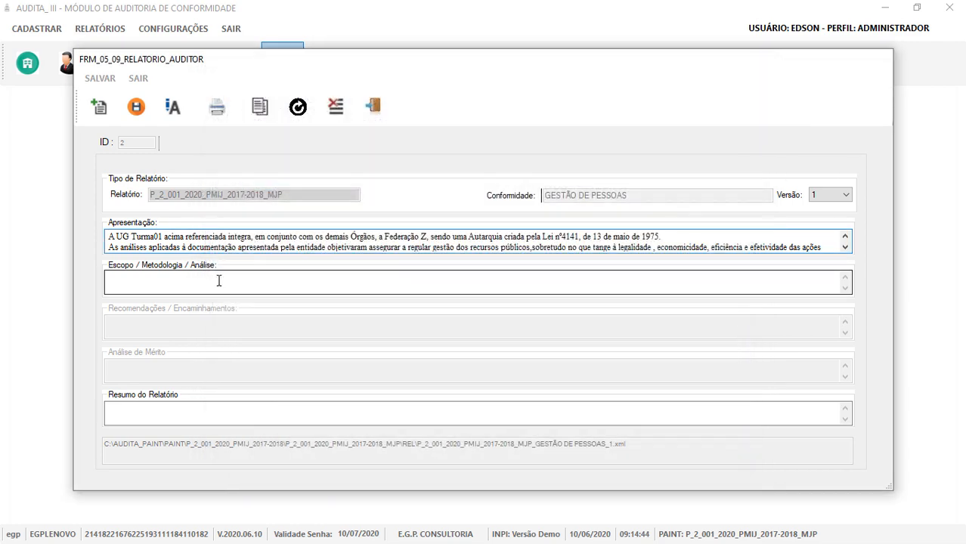
pyautogui.doubleClick(205, 282)
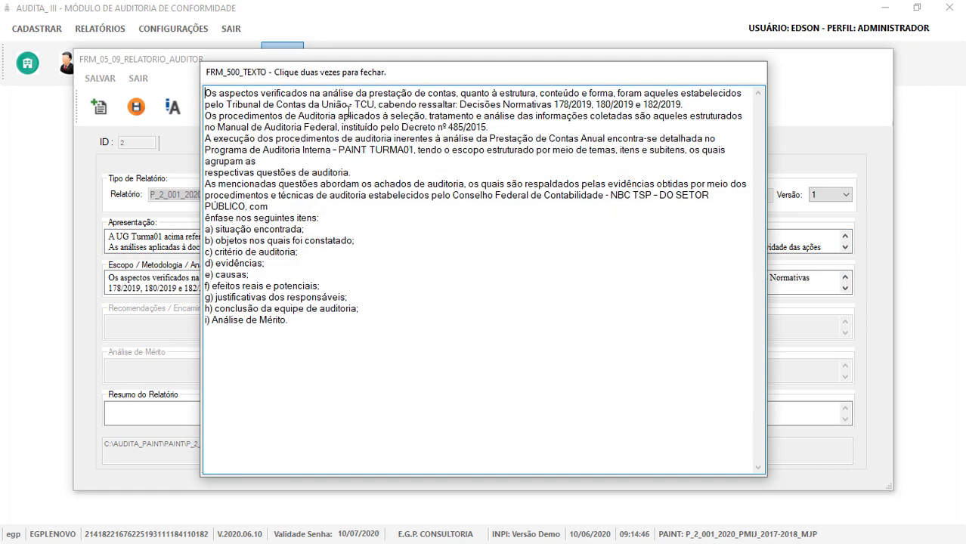
pyautogui.doubleClick(320, 359)
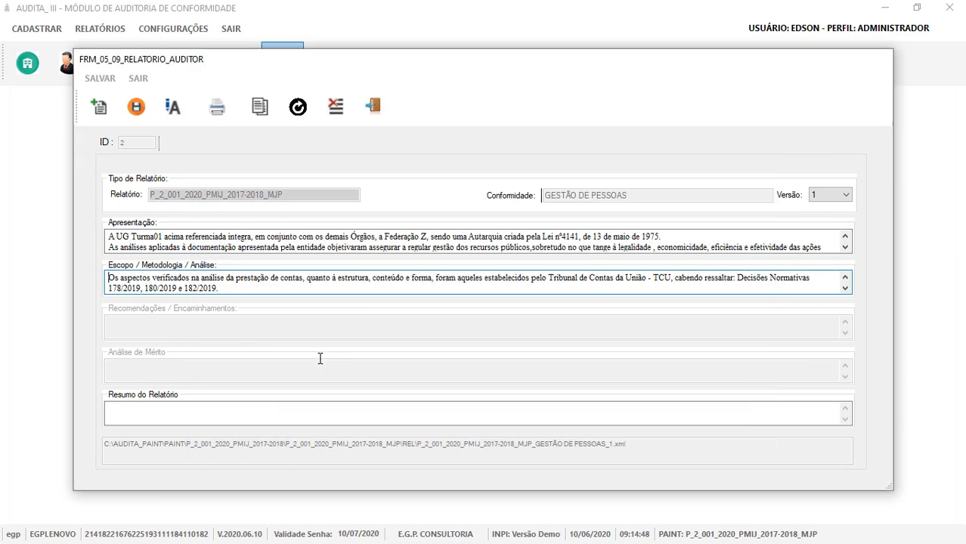
pyautogui.doubleClick(253, 409)
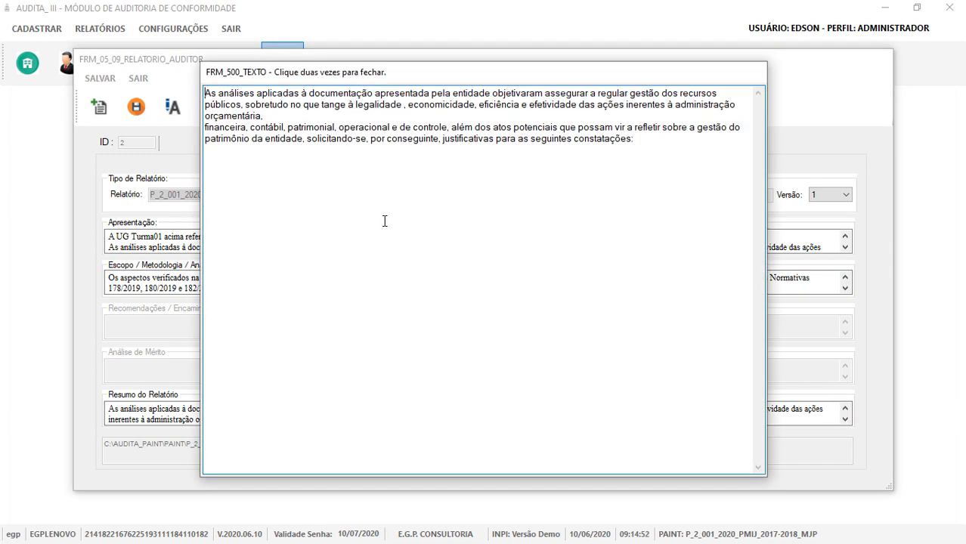
pyautogui.doubleClick(384, 221)
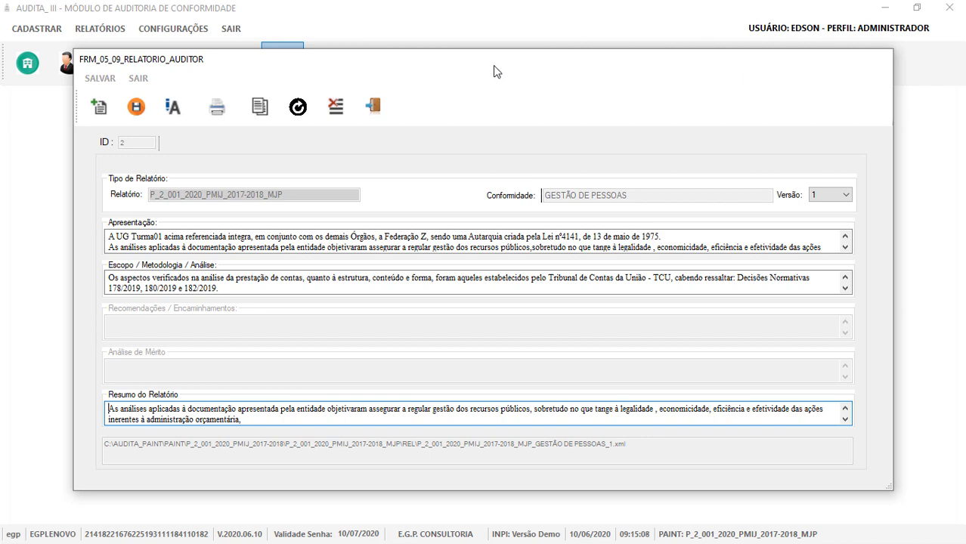
# Save the auditor report, load the GESTÃO DE PESSOAS version 1 record, and generate its printable report.
pyautogui.click(135, 108)
pyautogui.click(538, 329)
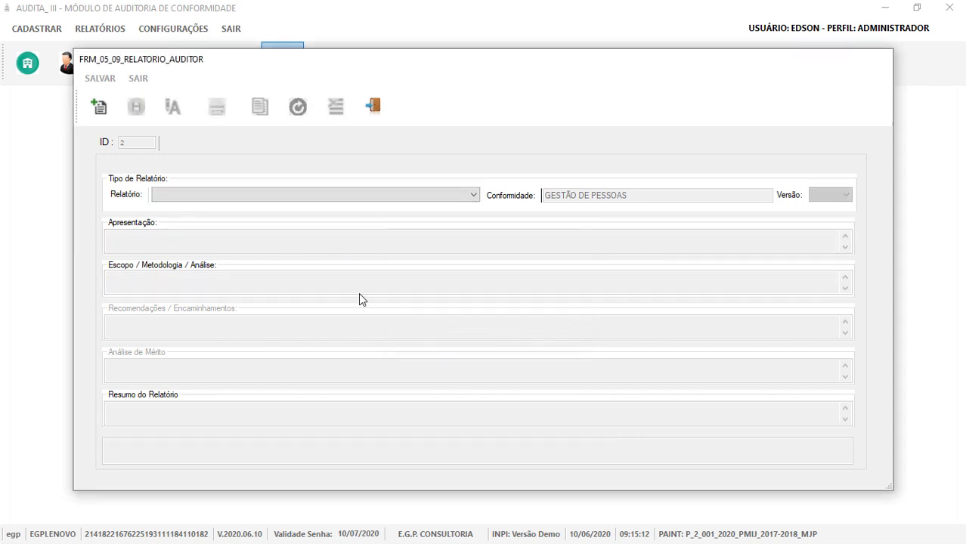
pyautogui.click(436, 198)
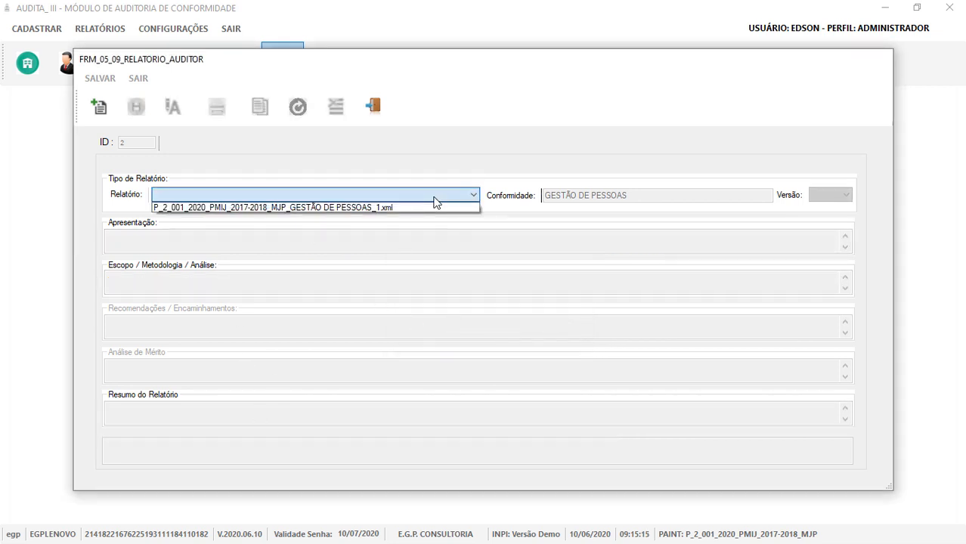
pyautogui.click(382, 208)
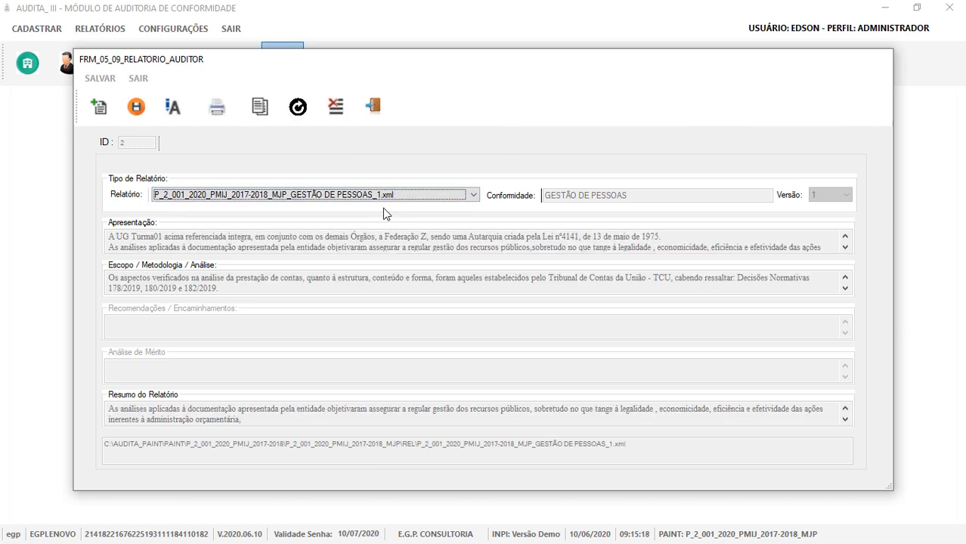
pyautogui.click(216, 110)
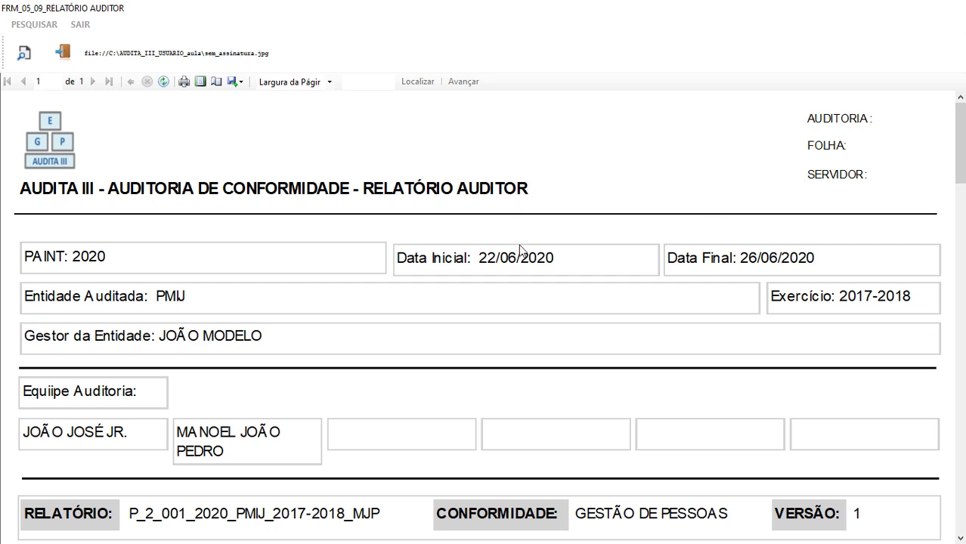
# Scroll the auditor report down to the Unidade / Responsável signature block, then close the viewer.
pyautogui.scroll(-4, 446, 241)
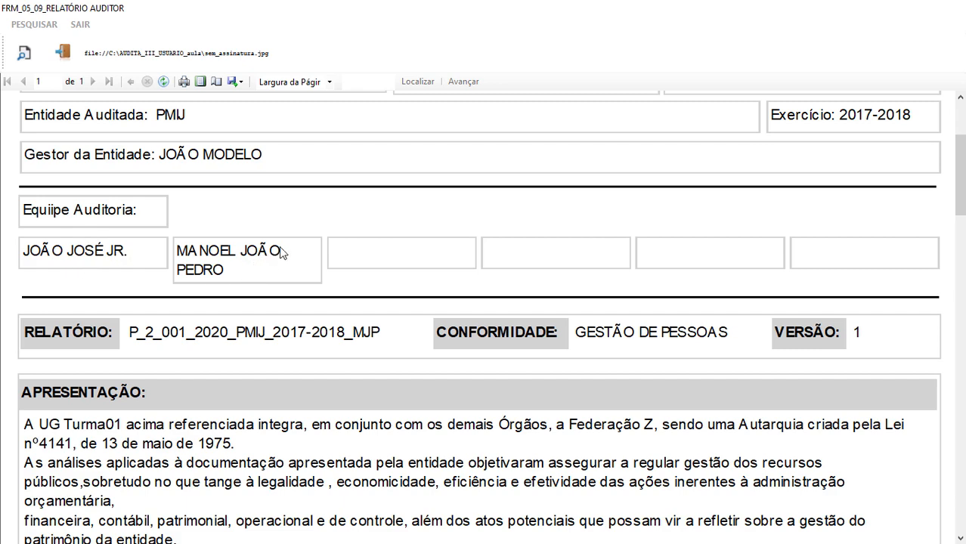
pyautogui.scroll(-1, 277, 252)
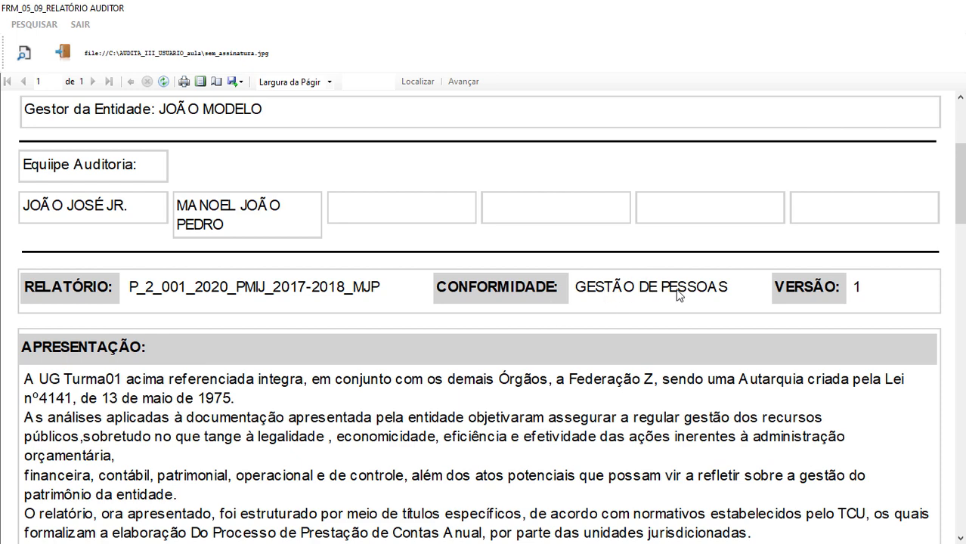
pyautogui.scroll(-4, 675, 295)
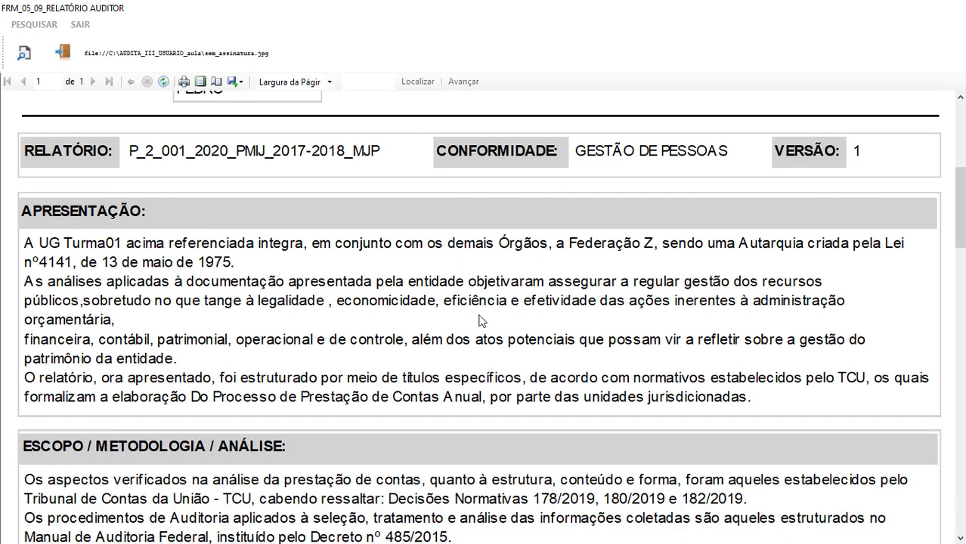
pyautogui.scroll(-10, 298, 331)
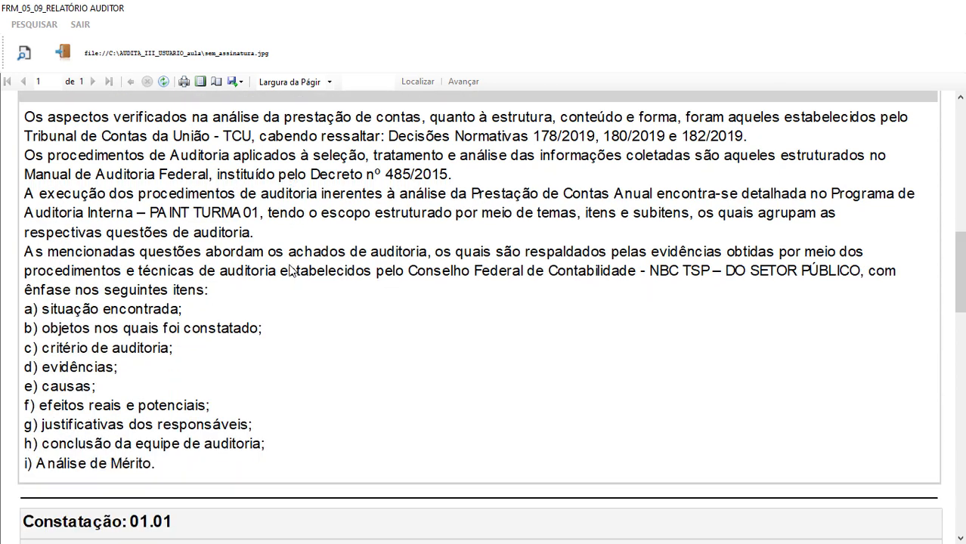
pyautogui.scroll(-5, 292, 270)
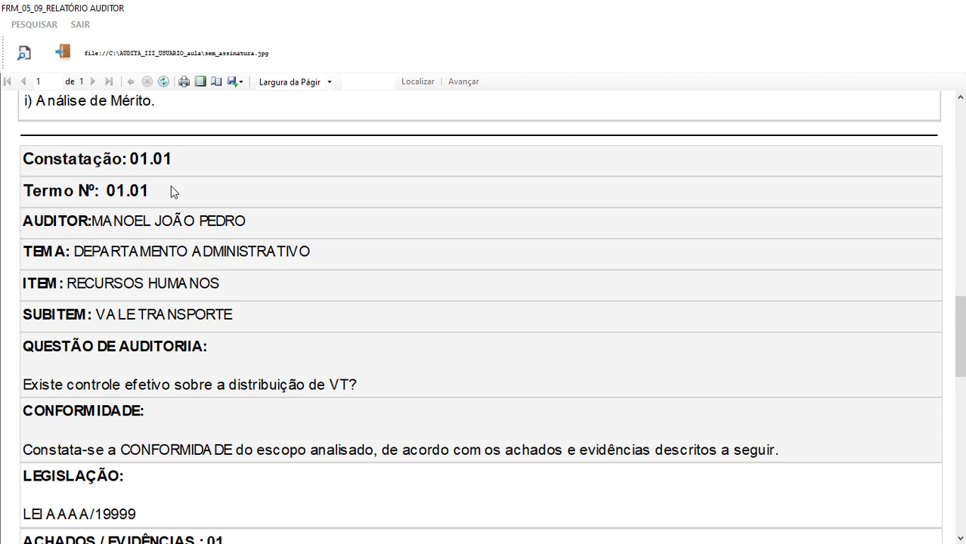
pyautogui.scroll(-1, 171, 191)
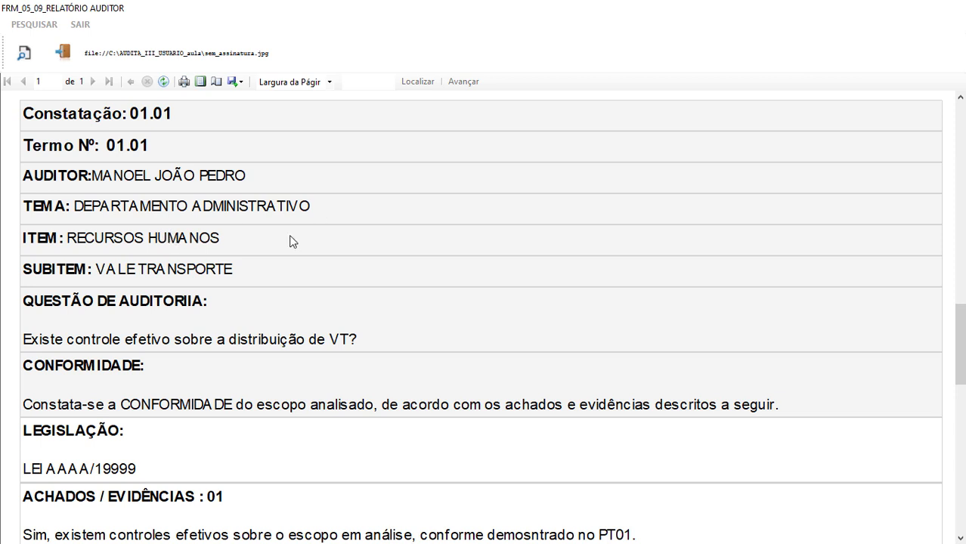
pyautogui.scroll(-1, 261, 282)
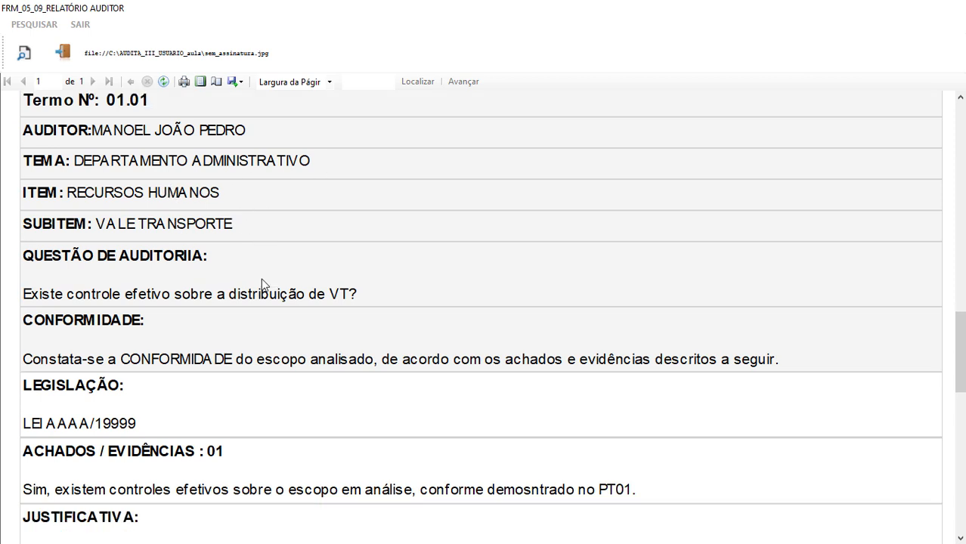
pyautogui.scroll(-5, 261, 278)
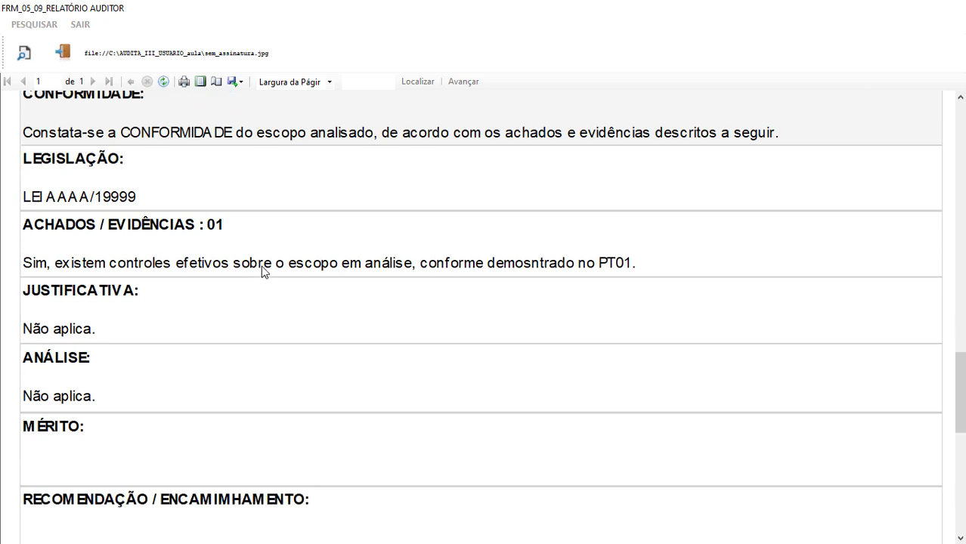
pyautogui.scroll(-4, 263, 272)
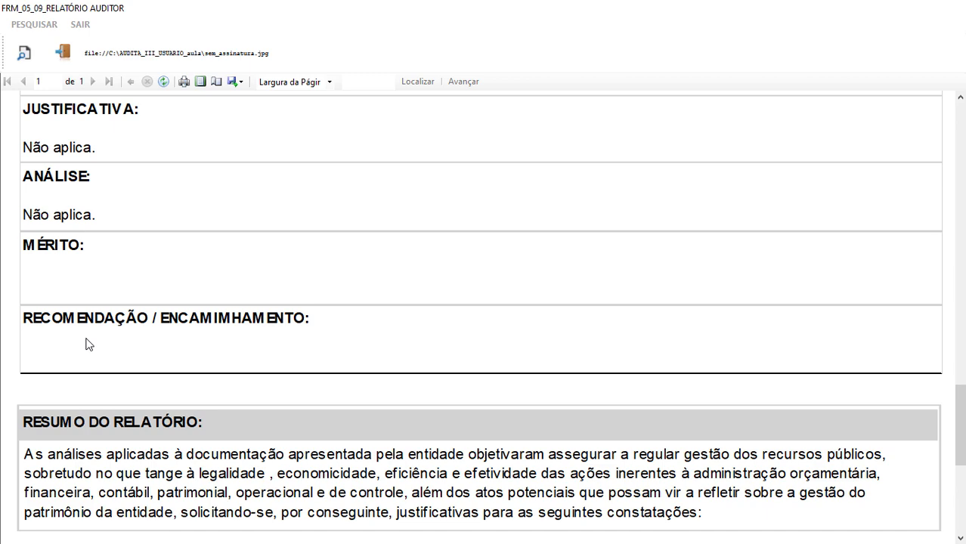
pyautogui.scroll(-3, 197, 336)
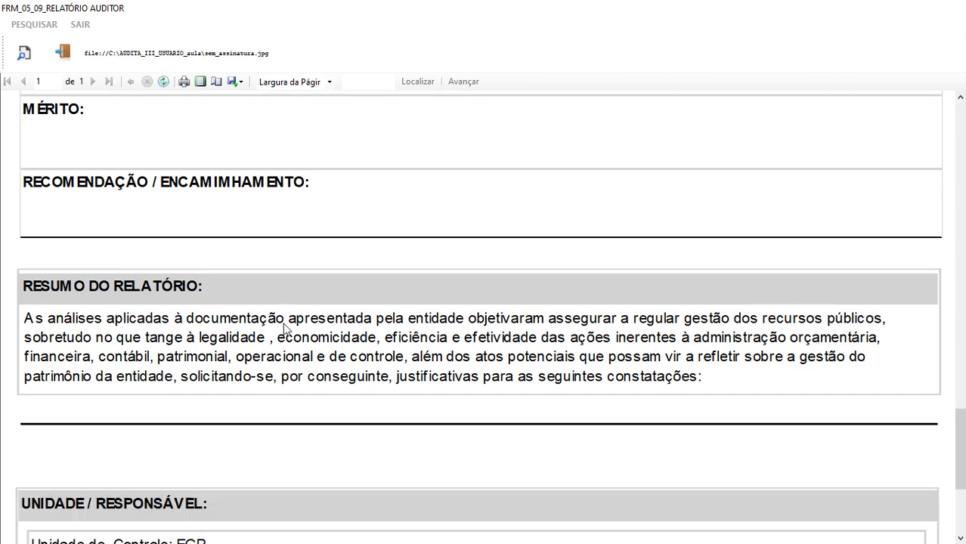
pyautogui.scroll(-5, 285, 326)
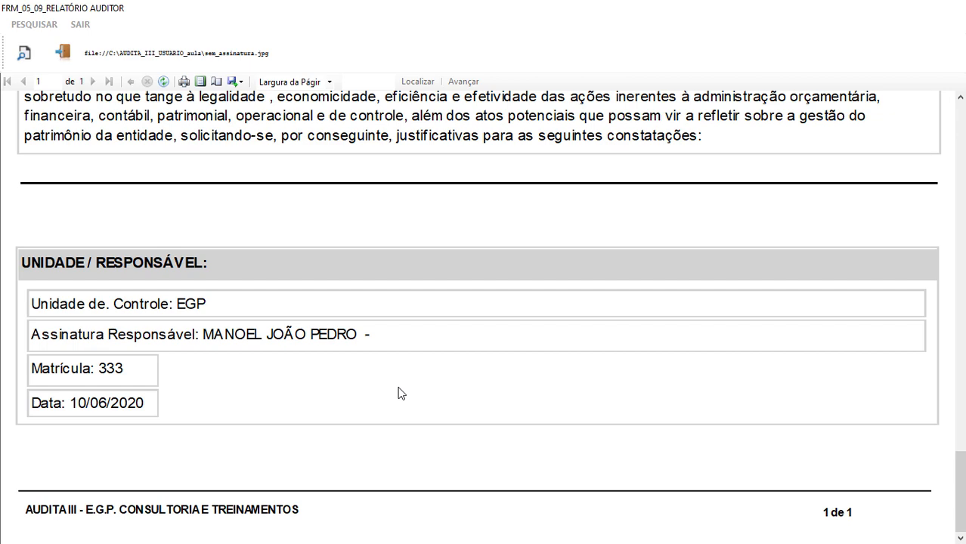
pyautogui.scroll(2, 401, 393)
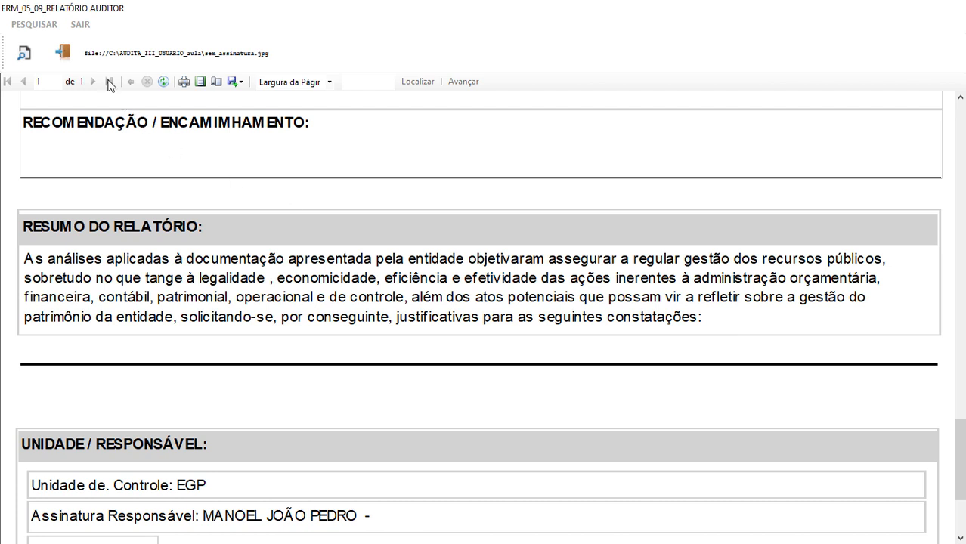
pyautogui.click(64, 50)
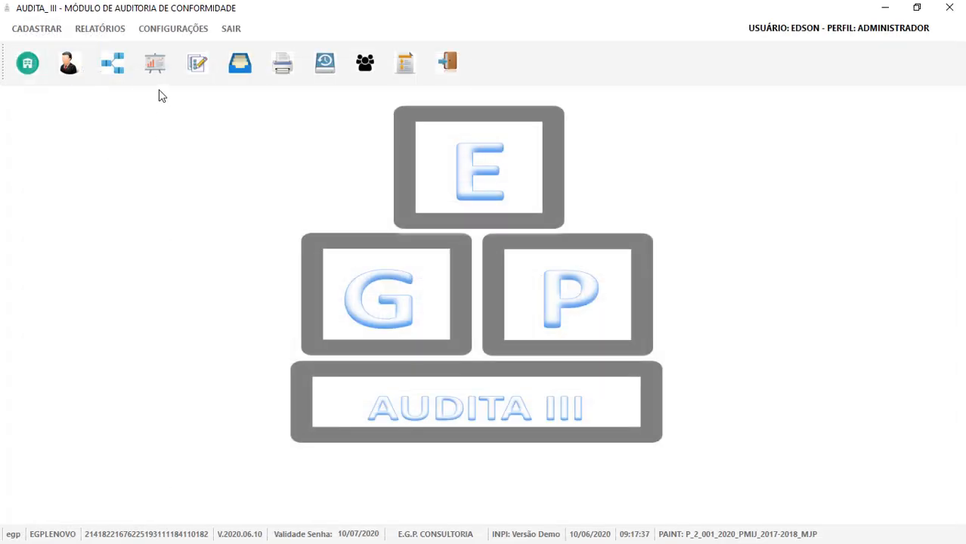
# Load finding 01.01, mark it NÃO so the conclusion becomes INCONFORMIDADE, and save it.
pyautogui.click(196, 62)
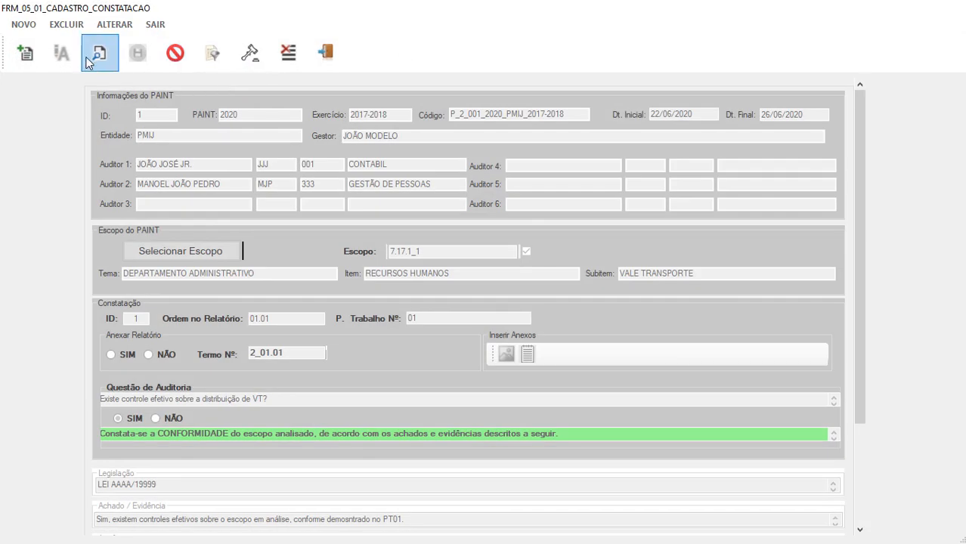
pyautogui.click(94, 50)
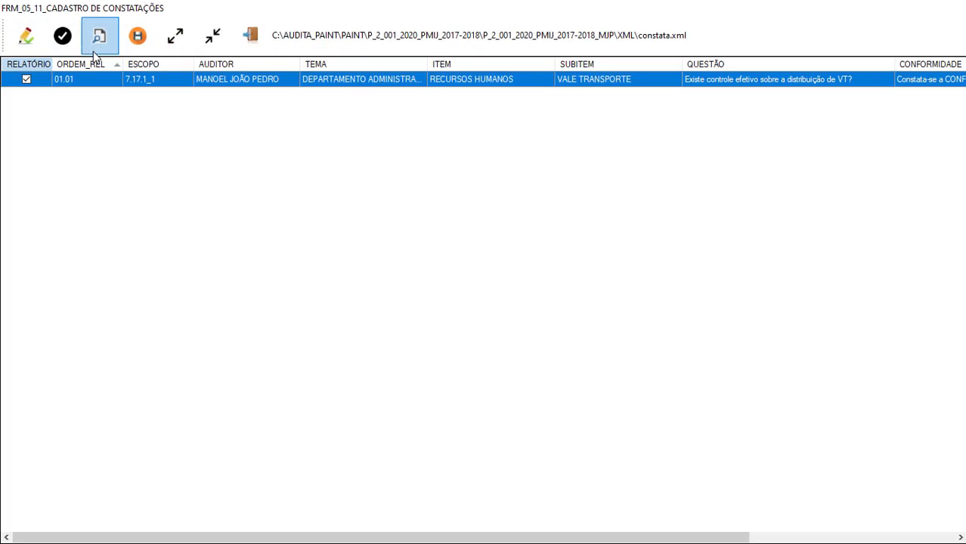
pyautogui.doubleClick(159, 79)
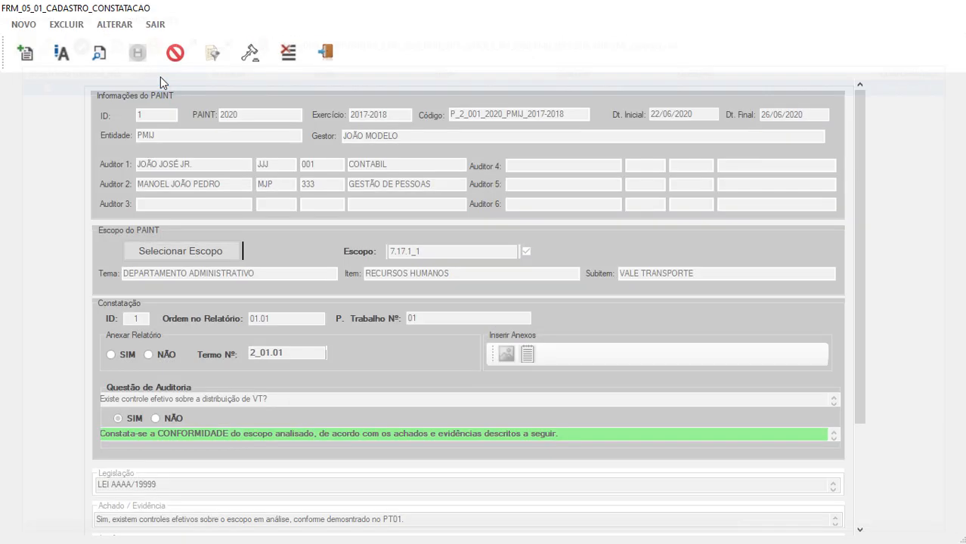
pyautogui.click(62, 54)
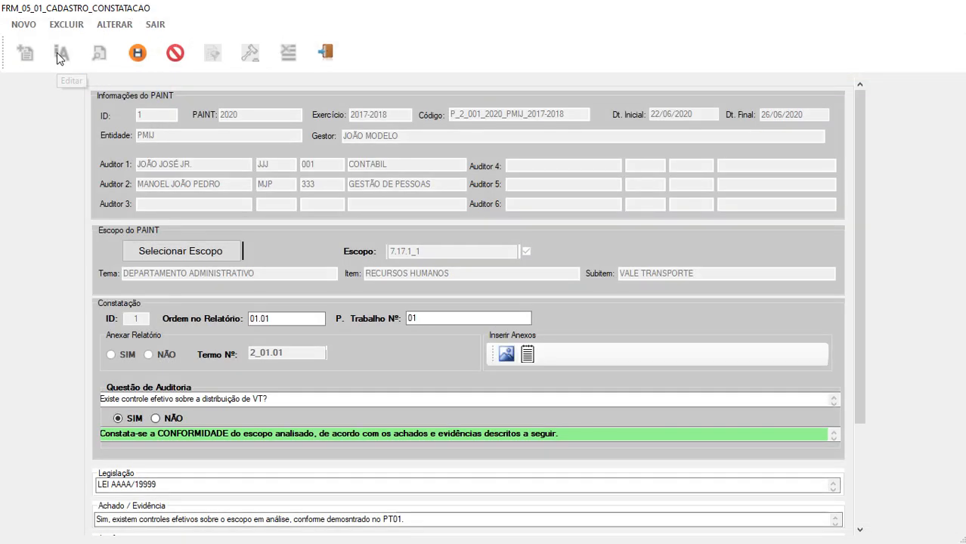
pyautogui.click(156, 420)
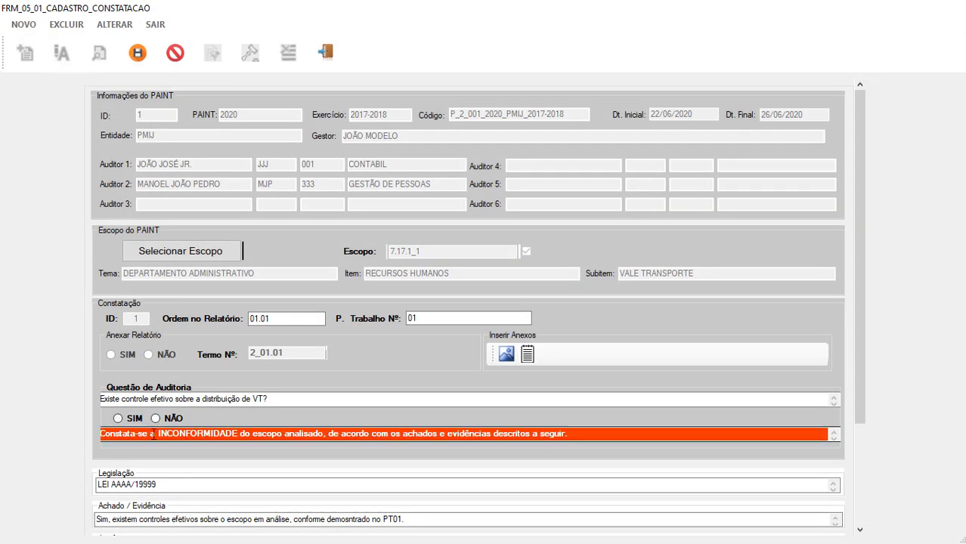
pyautogui.click(137, 52)
pyautogui.click(560, 330)
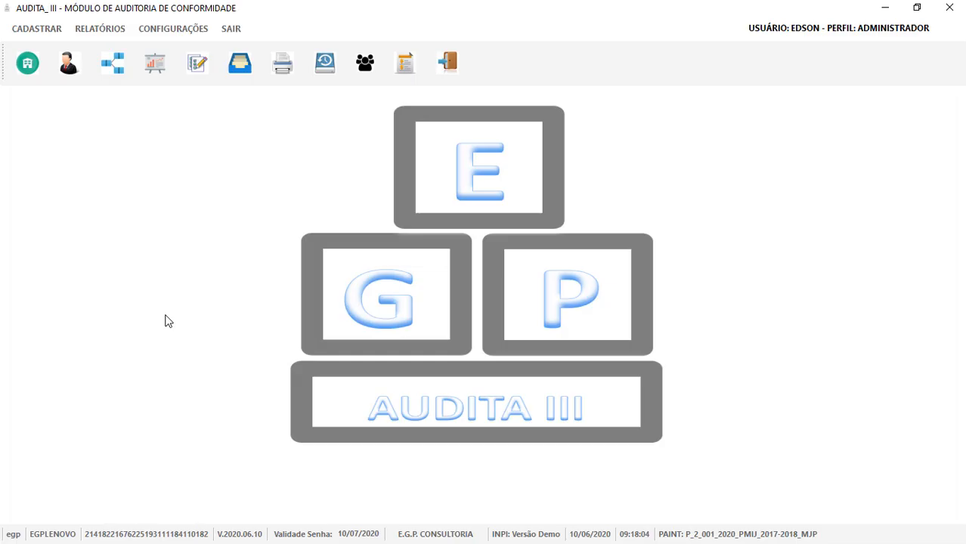
# Generate the auditor report preview from GESTÃO DE PESSOAS_1.xml.
pyautogui.click(280, 68)
pyautogui.click(133, 110)
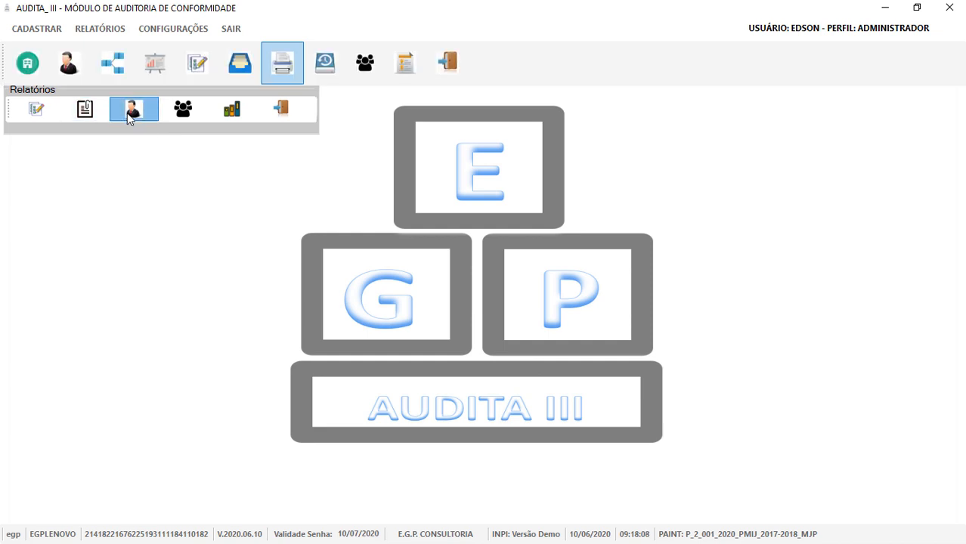
pyautogui.click(266, 190)
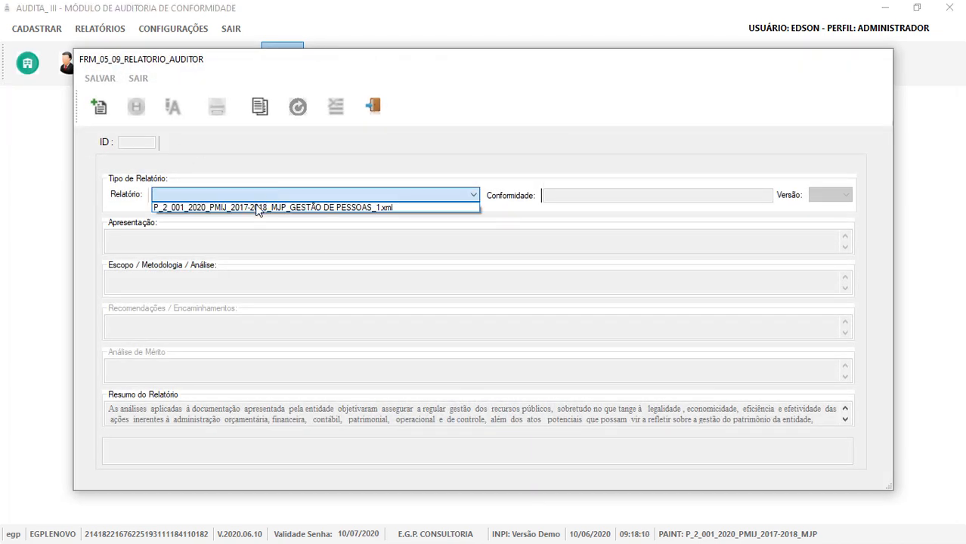
pyautogui.click(258, 206)
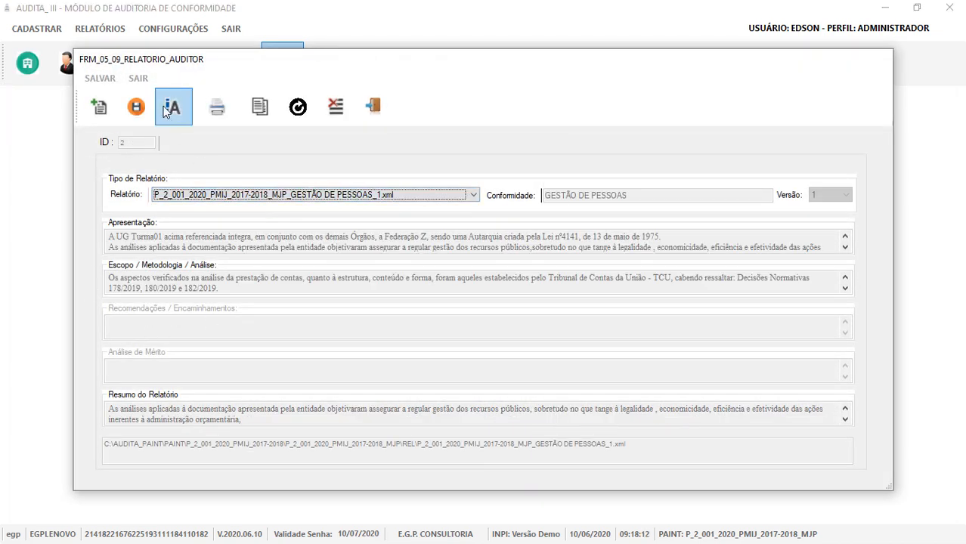
pyautogui.click(215, 105)
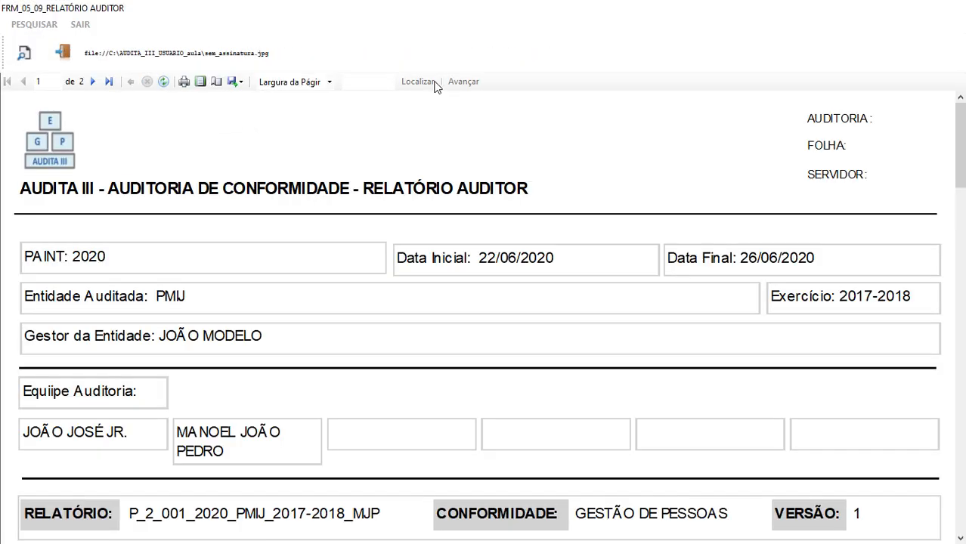
# Scroll through both report pages to check 01.01 reads INCONFORMIDADE, then close the preview.
pyautogui.scroll(-2, 446, 123)
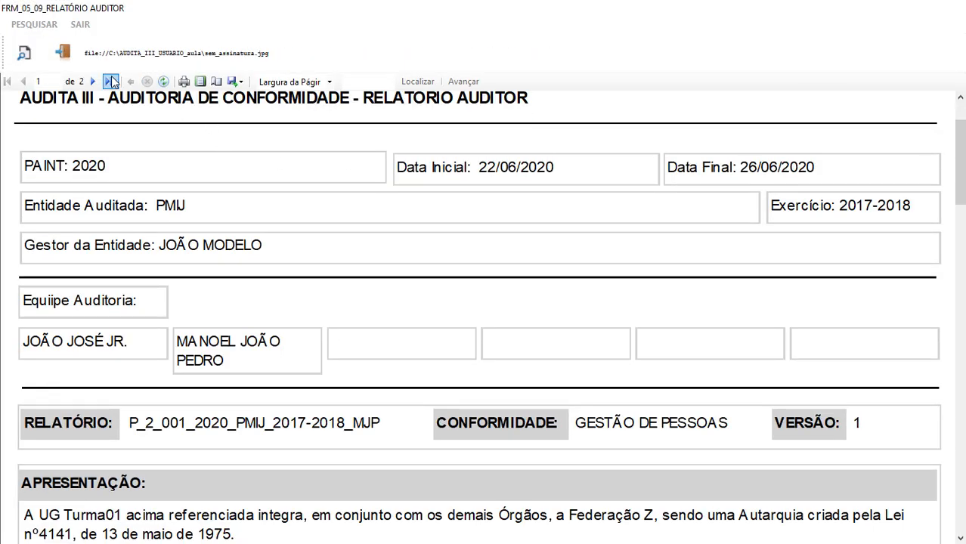
pyautogui.scroll(-20, 232, 294)
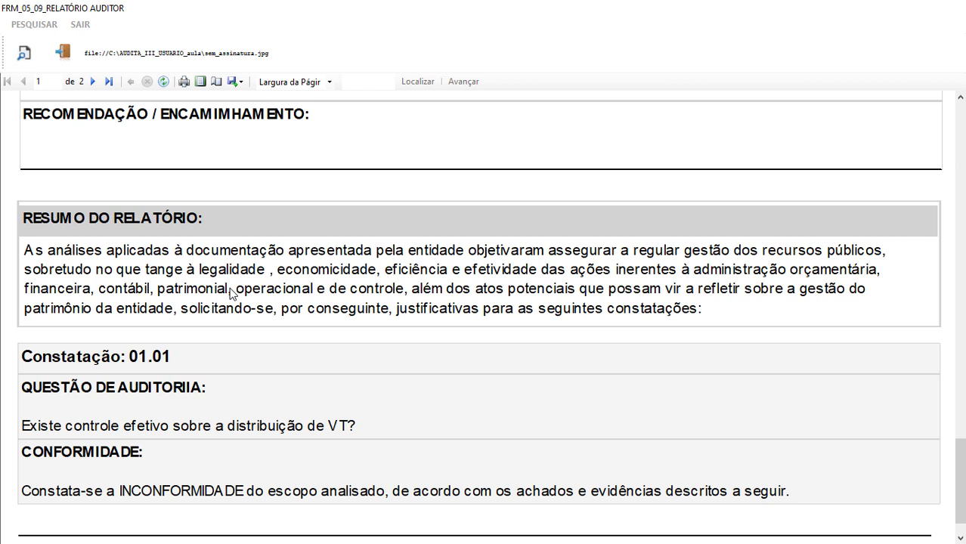
pyautogui.scroll(-1, 192, 303)
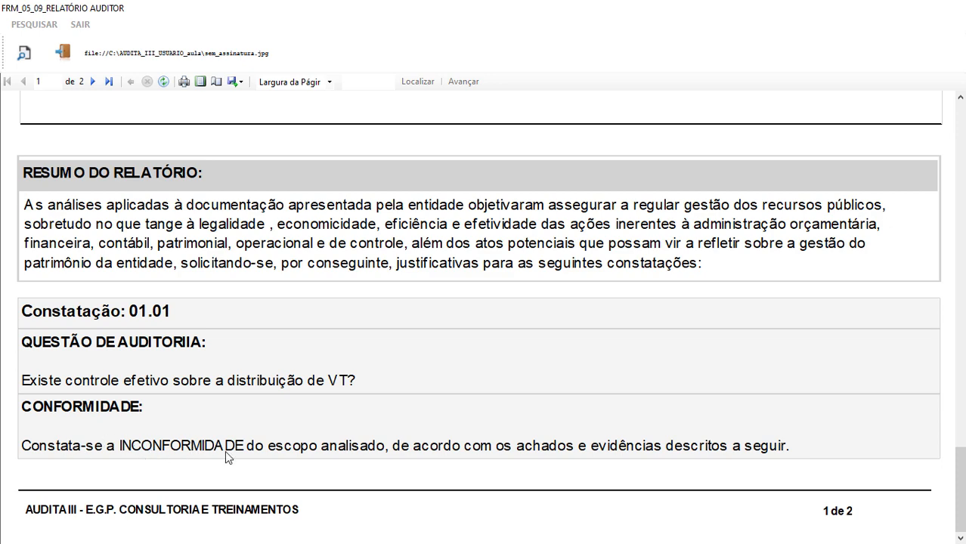
pyautogui.scroll(-2, 458, 409)
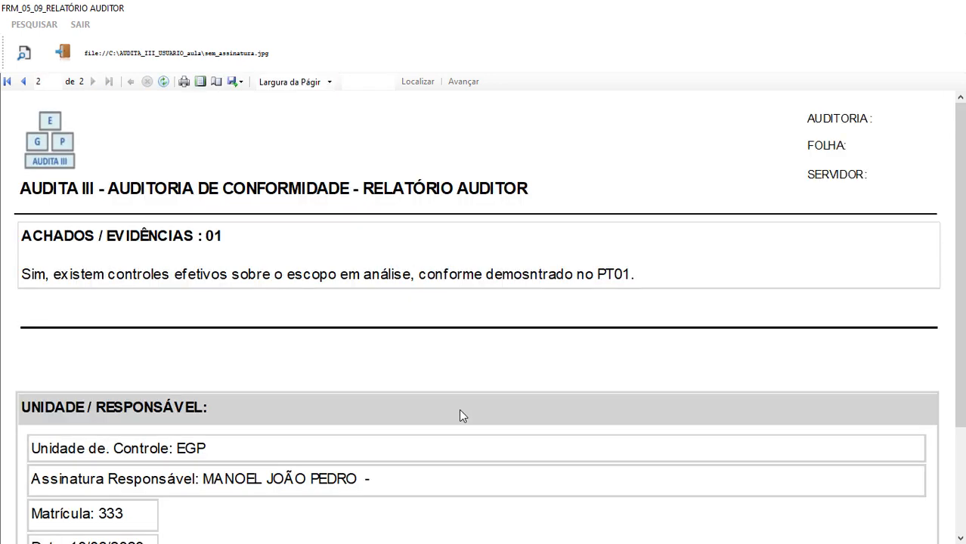
pyautogui.scroll(-3, 459, 409)
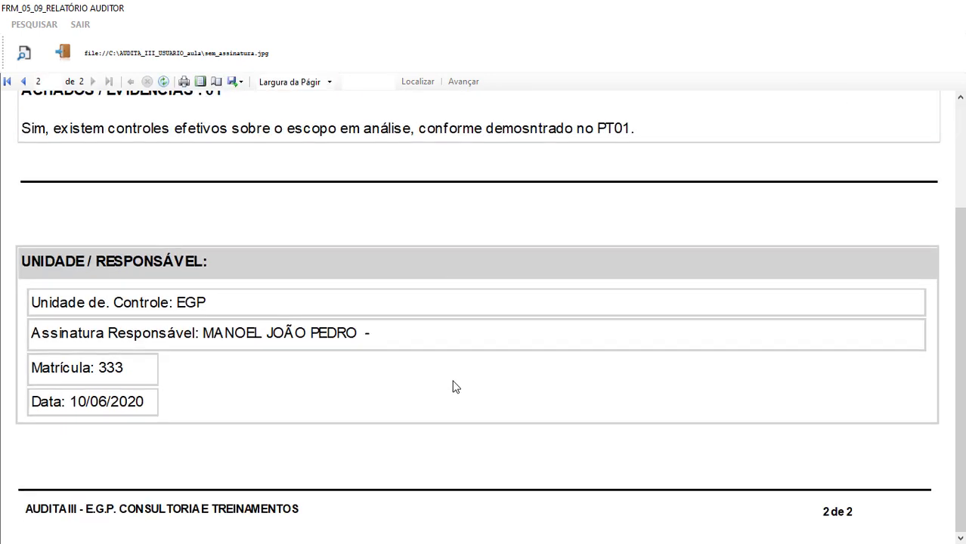
pyautogui.scroll(3, 456, 387)
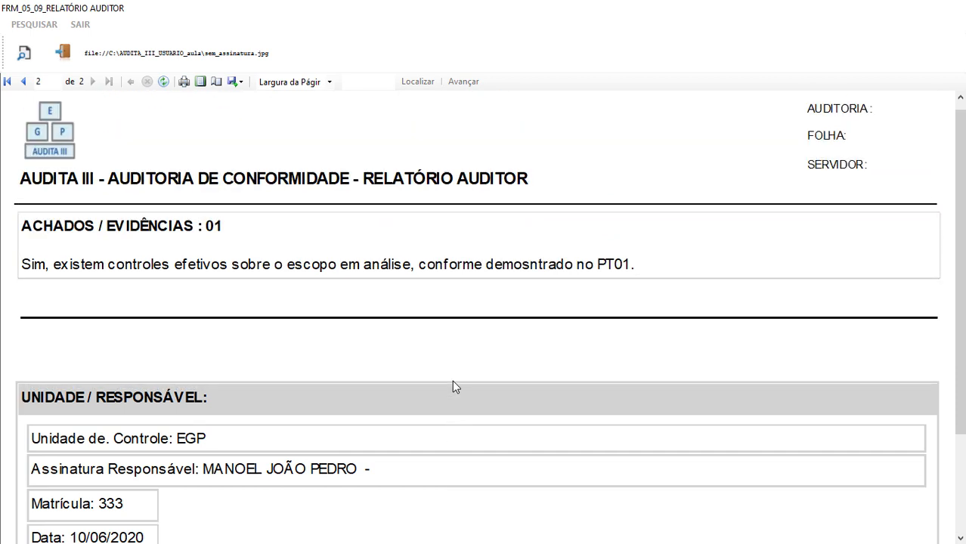
pyautogui.scroll(3, 459, 367)
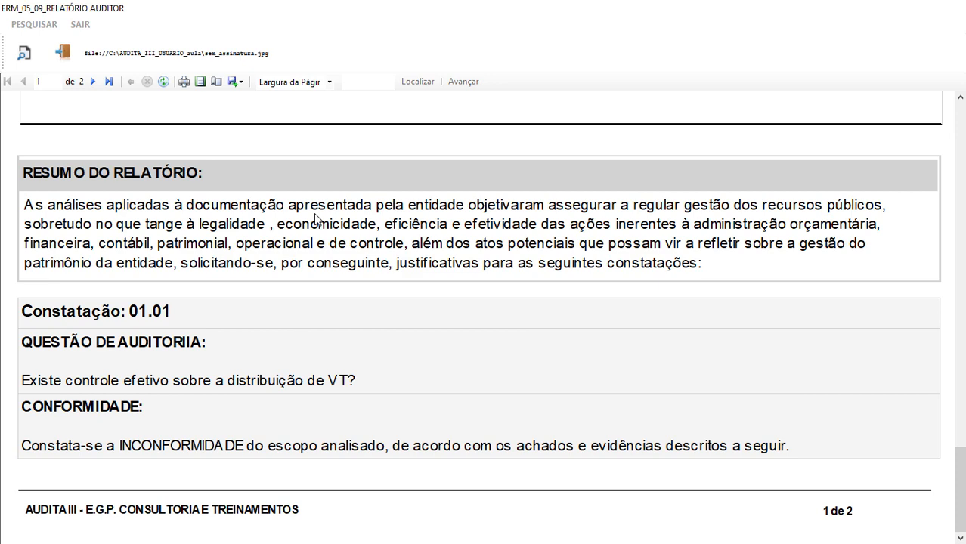
pyautogui.scroll(-3, 334, 240)
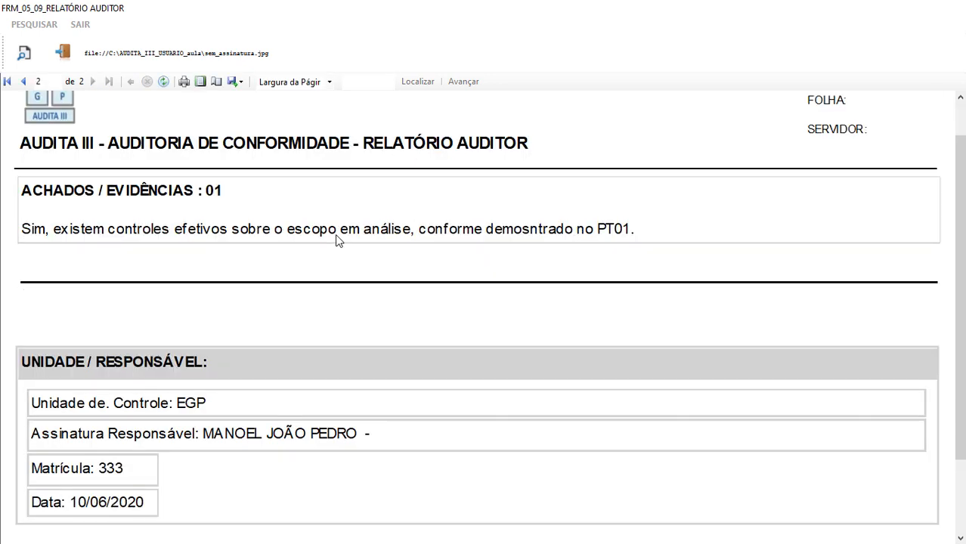
pyautogui.scroll(3, 330, 248)
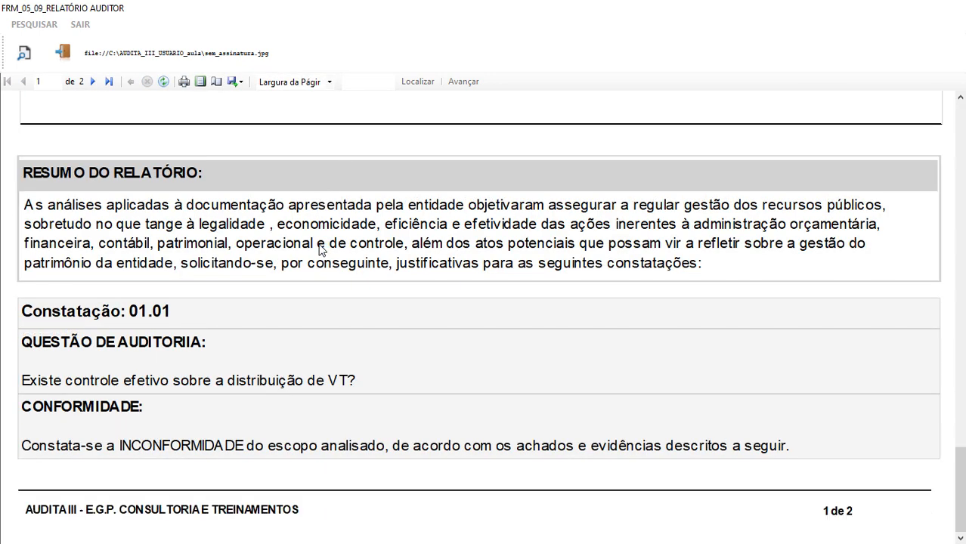
pyautogui.scroll(-3, 352, 242)
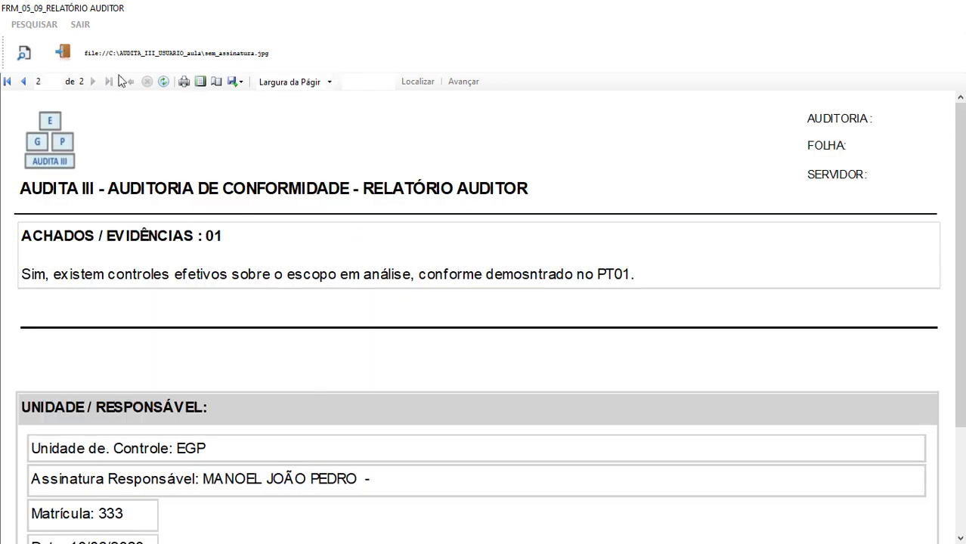
pyautogui.click(60, 52)
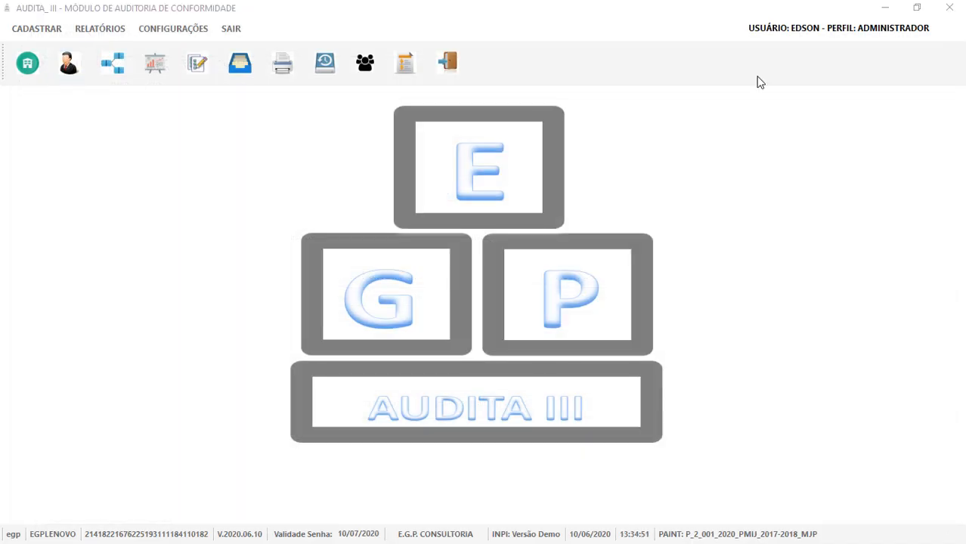
# Load finding 01.01 in edit mode and open Papéis de Trabalho from the P. Trabalho Nº field.
pyautogui.click(197, 63)
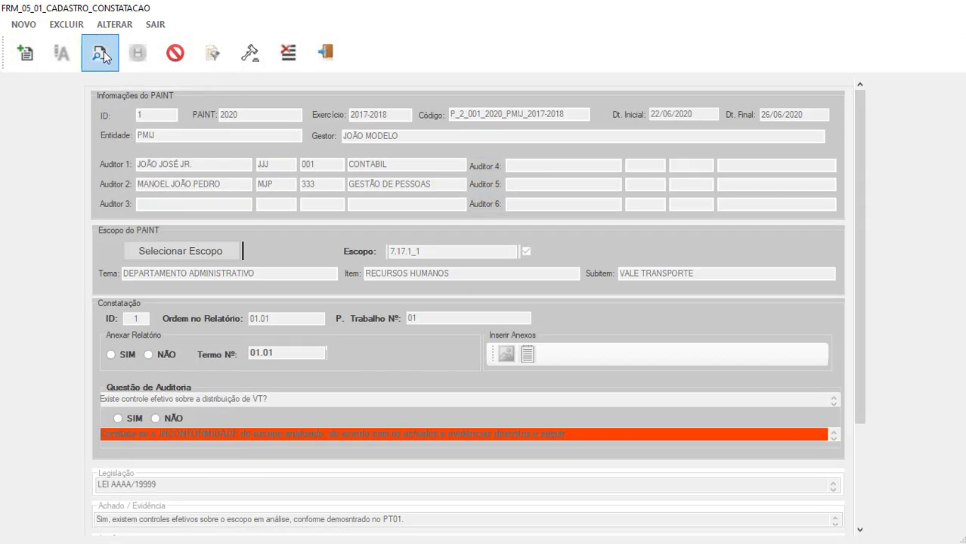
pyautogui.click(105, 52)
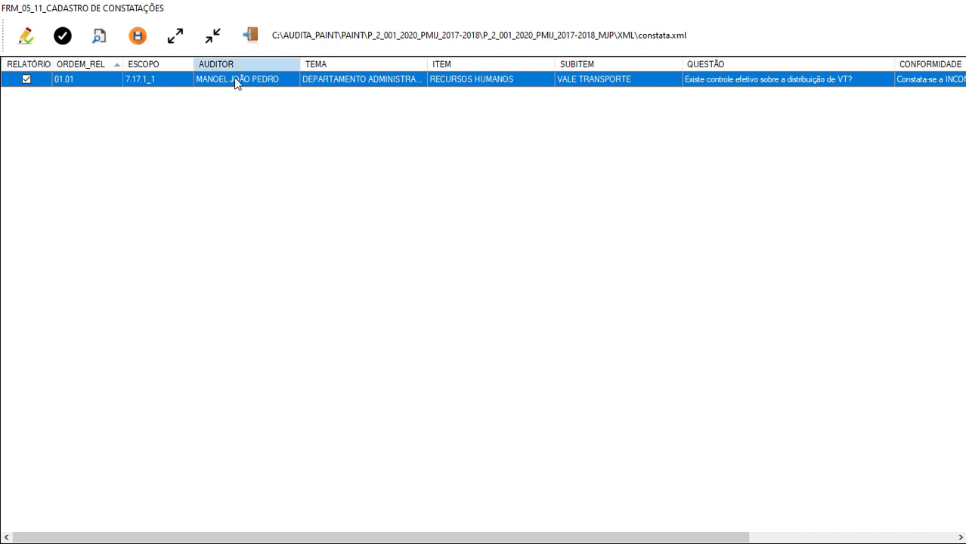
pyautogui.doubleClick(234, 77)
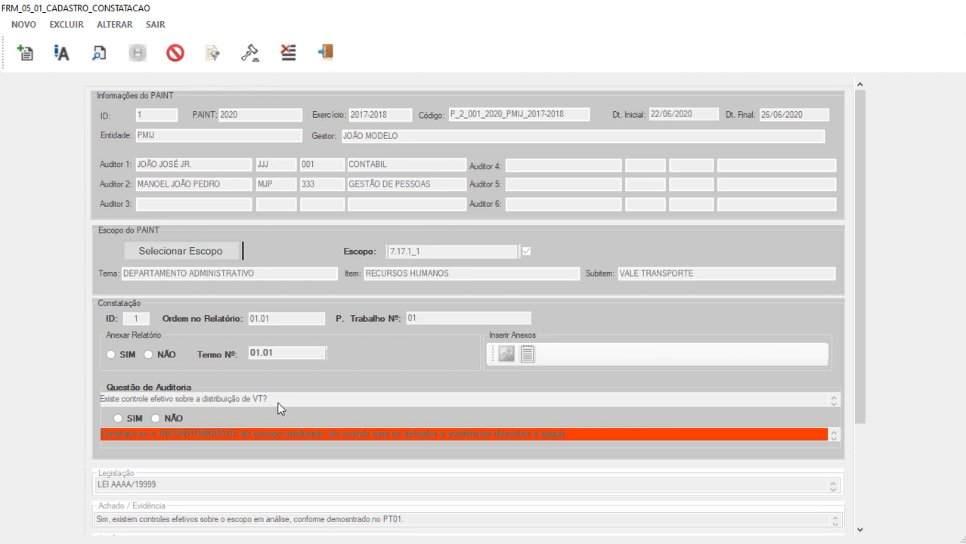
pyautogui.click(64, 55)
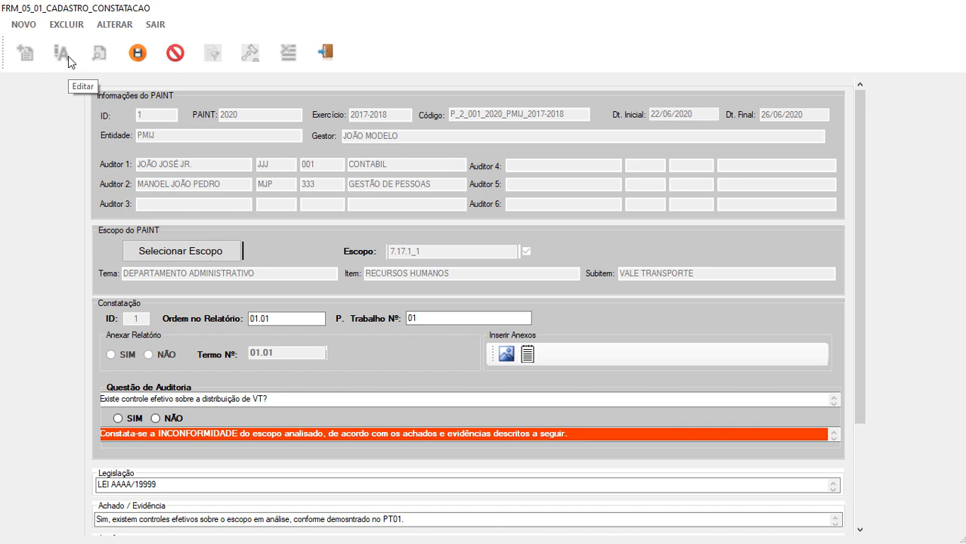
pyautogui.doubleClick(437, 319)
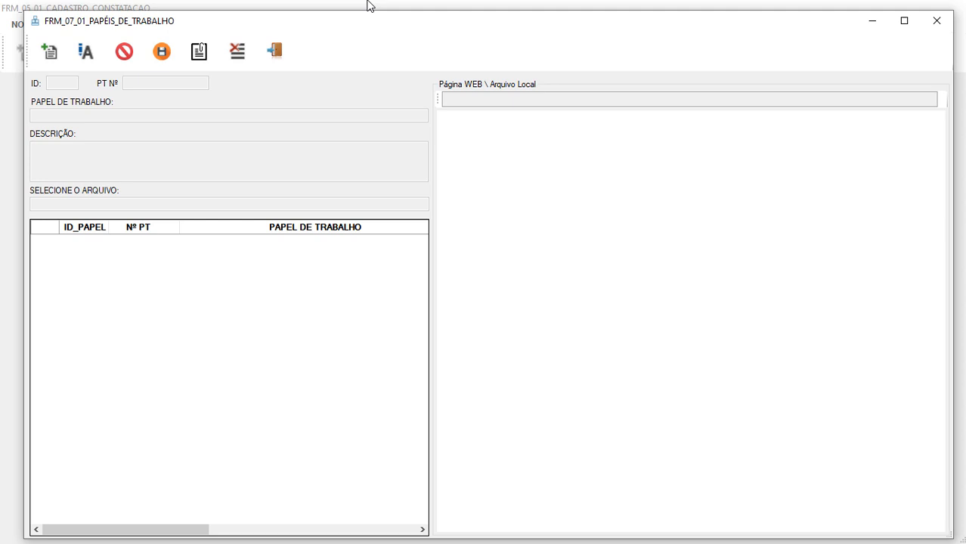
# Create a new working paper titled LEGISLAÇÃO with description 'vaçe tranpsorte'.
pyautogui.click(50, 53)
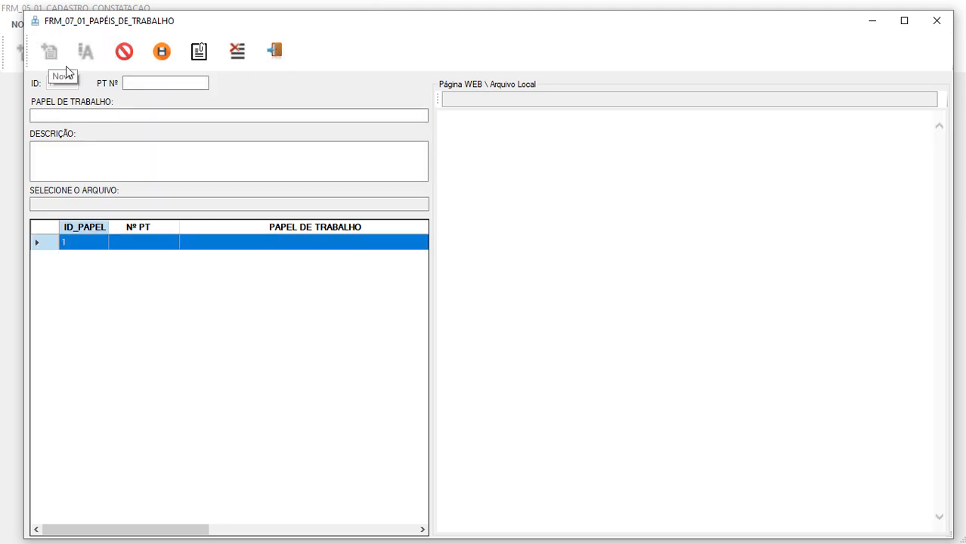
pyautogui.click(108, 117)
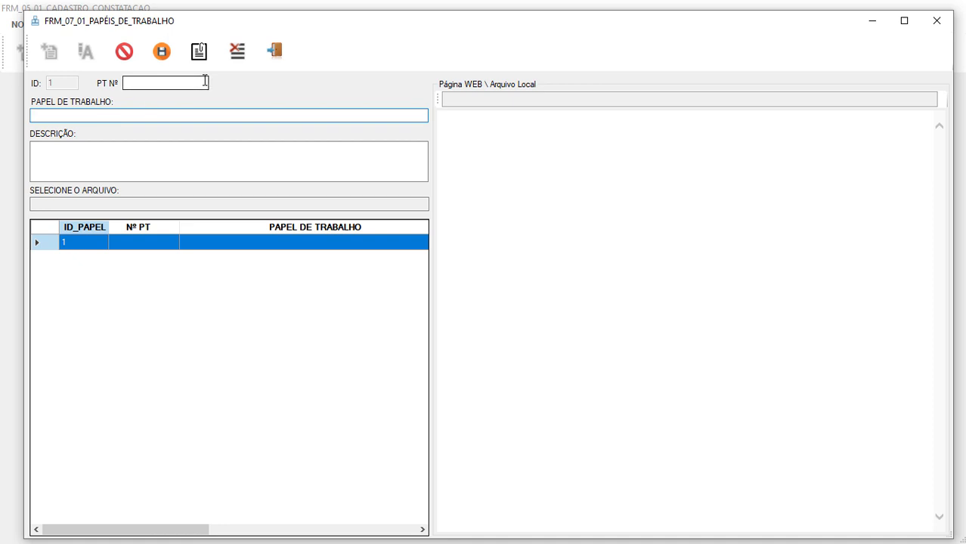
pyautogui.write('LEGISLAÇÃO')
pyautogui.click(117, 155)
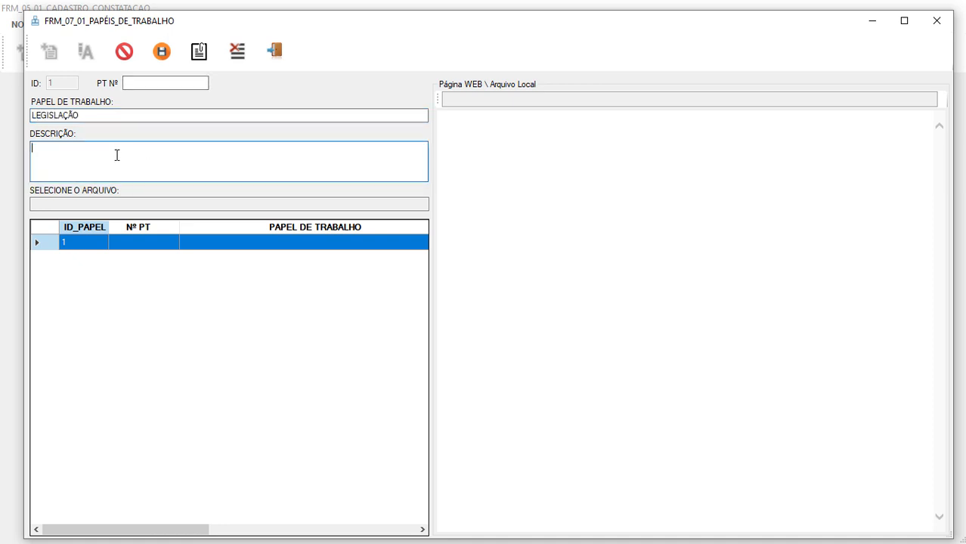
pyautogui.write('vaçe tranpsorte')
# Attach IOB_CCT19_14.pdf from AUDITORIA DE CONFORMIDADE > AULA3_FINAL > anexos_ papeis.
pyautogui.click(75, 204)
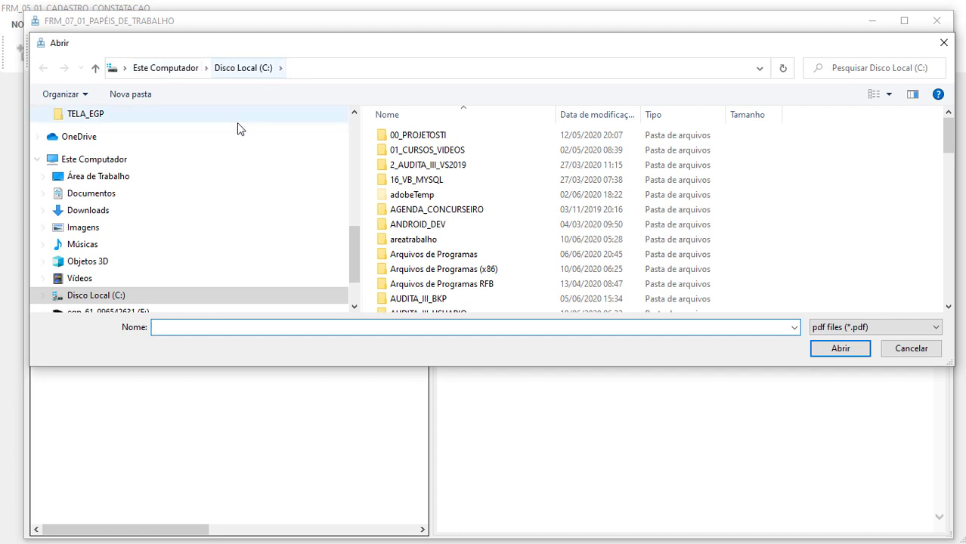
pyautogui.moveTo(352, 269); pyautogui.dragTo(359, 148)
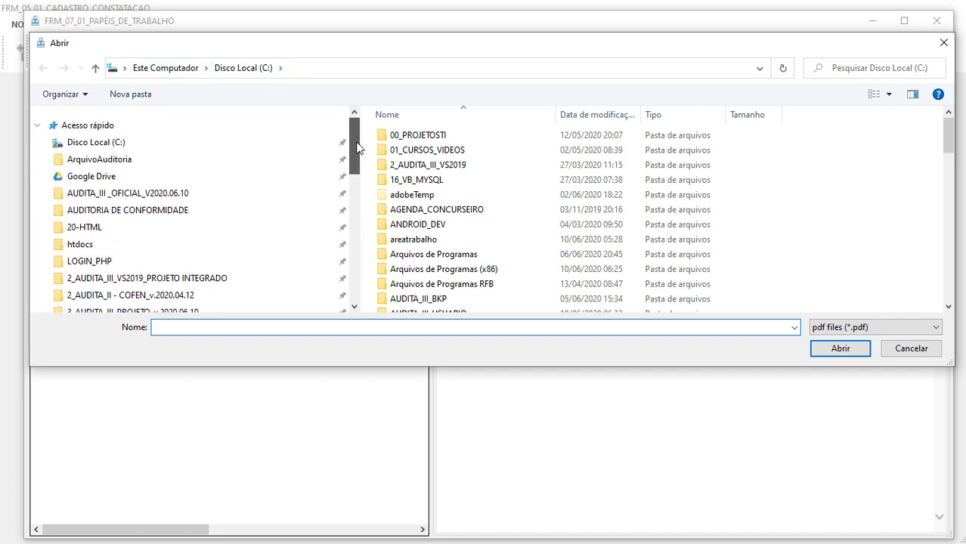
pyautogui.click(160, 219)
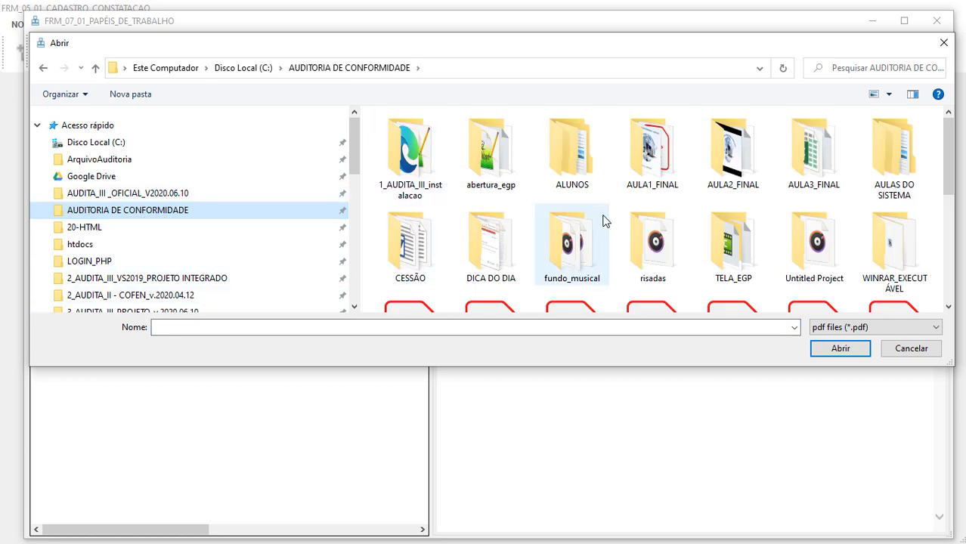
pyautogui.doubleClick(813, 151)
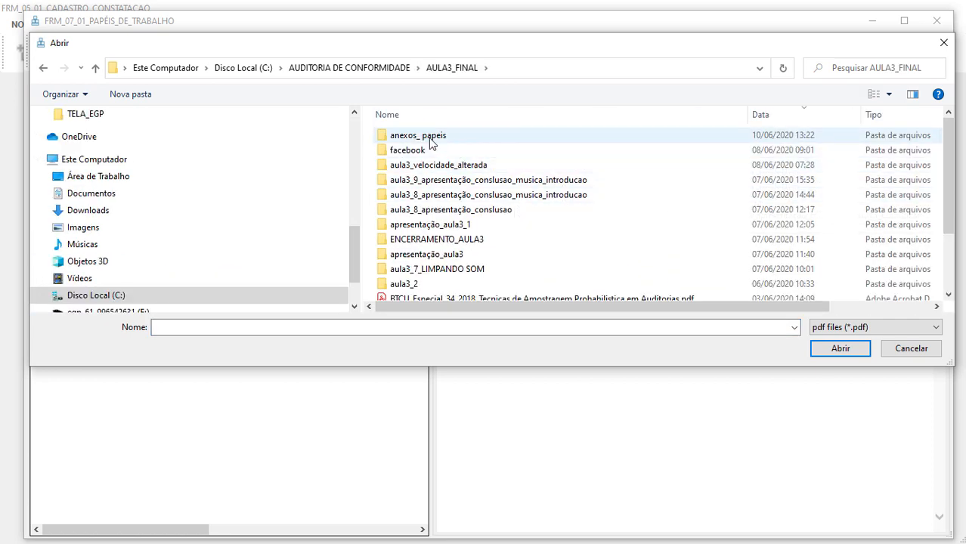
pyautogui.doubleClick(430, 137)
pyautogui.click(430, 142)
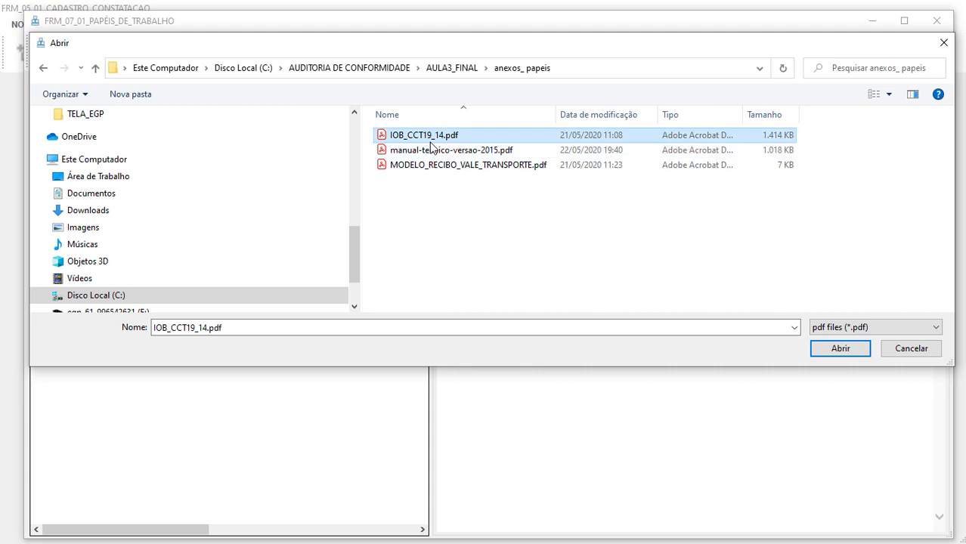
pyautogui.click(835, 355)
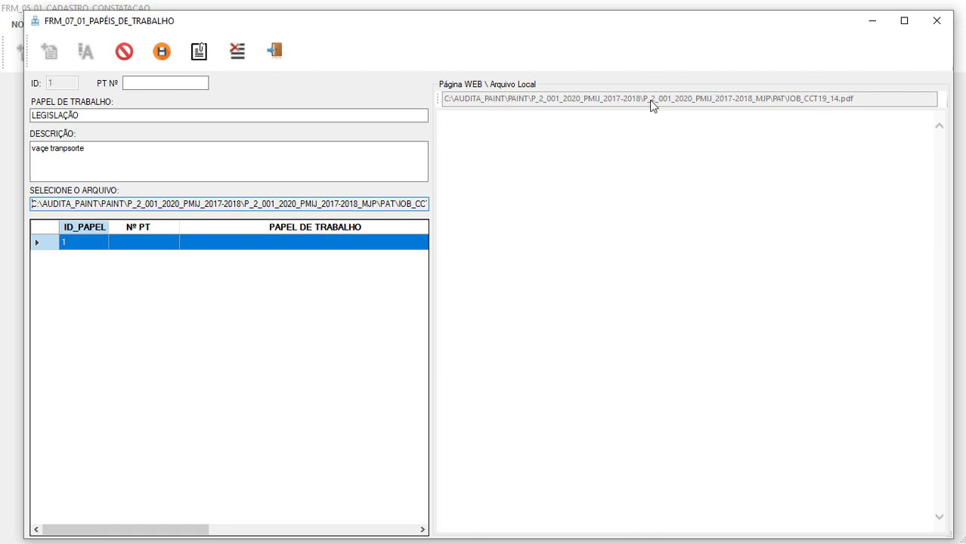
# Save the LEGISLAÇÃO working paper, preview its Boletim IOB PDF enlarged, and reopen it for editing.
pyautogui.click(162, 51)
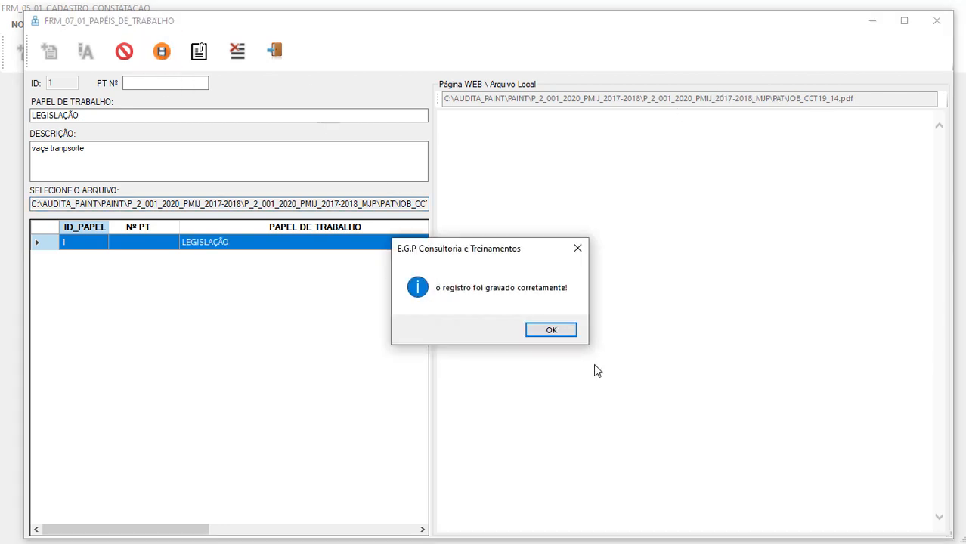
pyautogui.click(552, 330)
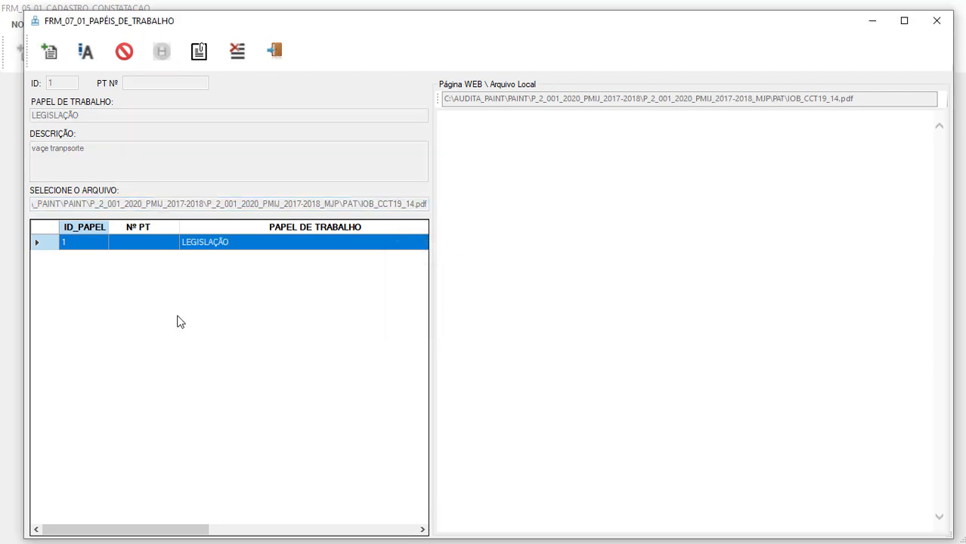
pyautogui.click(230, 243)
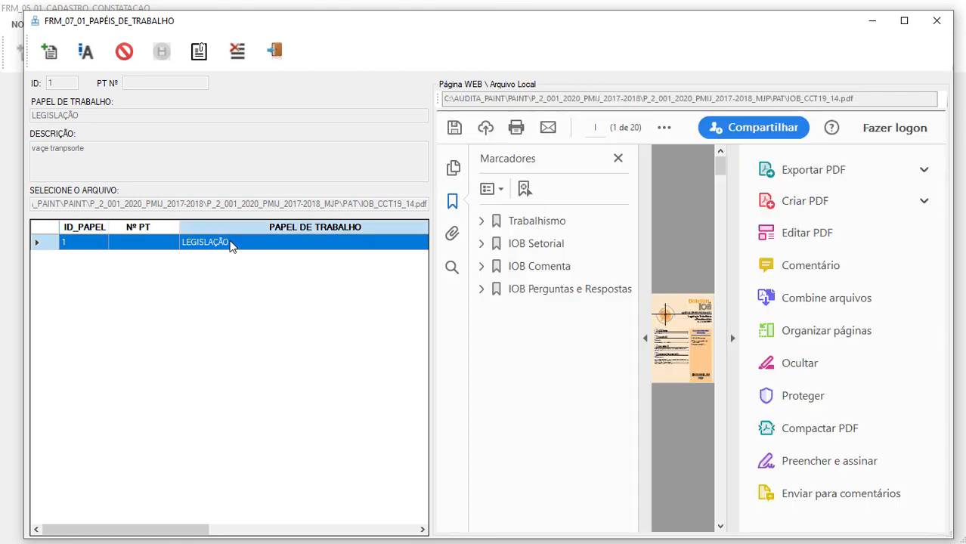
pyautogui.click(730, 338)
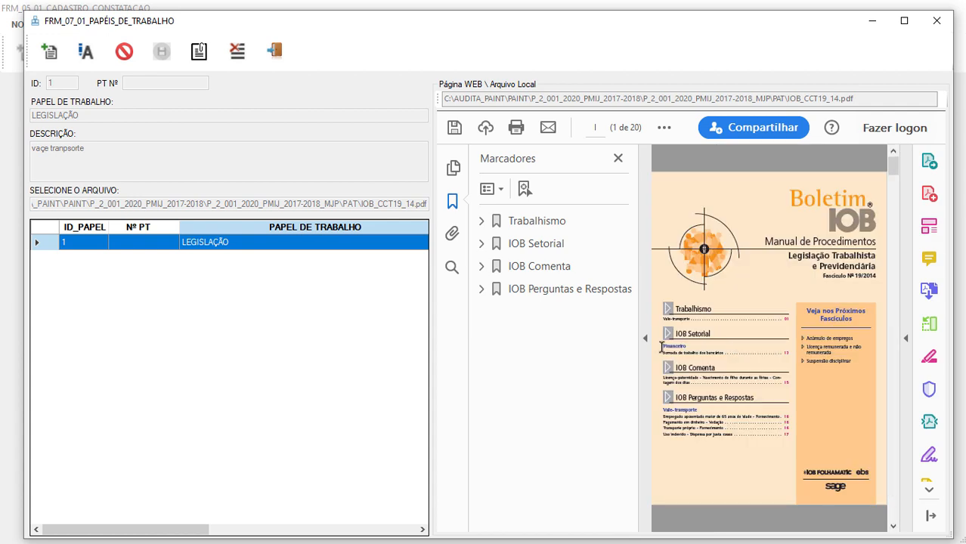
pyautogui.click(645, 344)
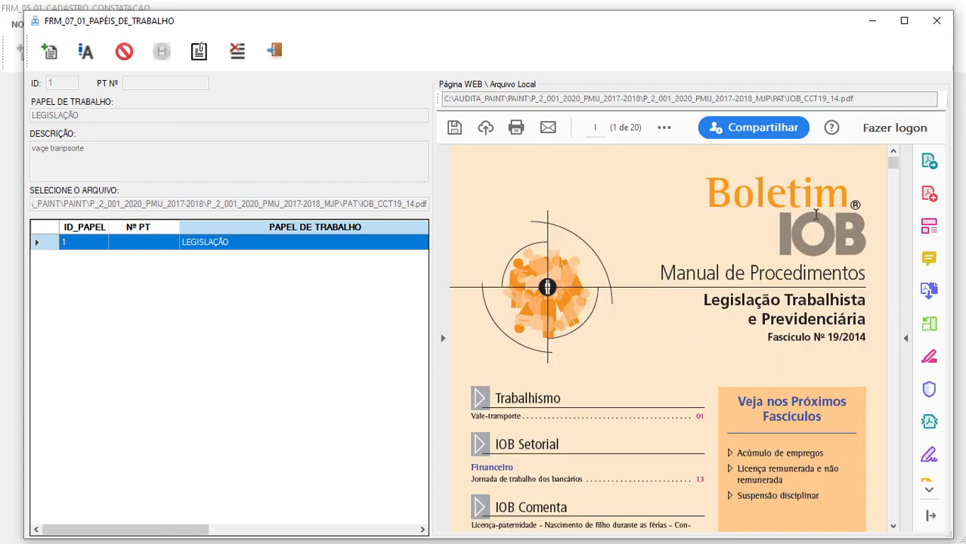
pyautogui.scroll(-2, 786, 288)
pyautogui.scroll(-2, 797, 267)
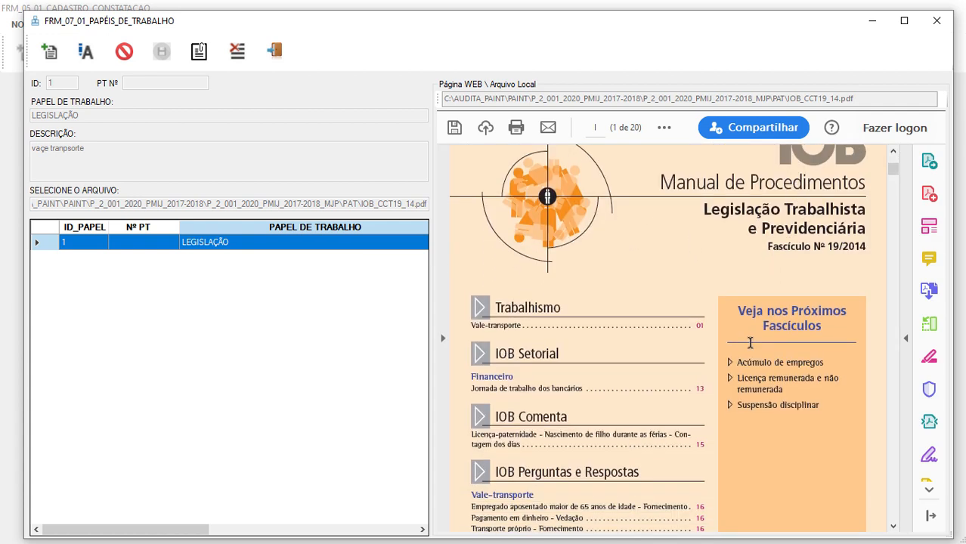
pyautogui.scroll(3, 751, 338)
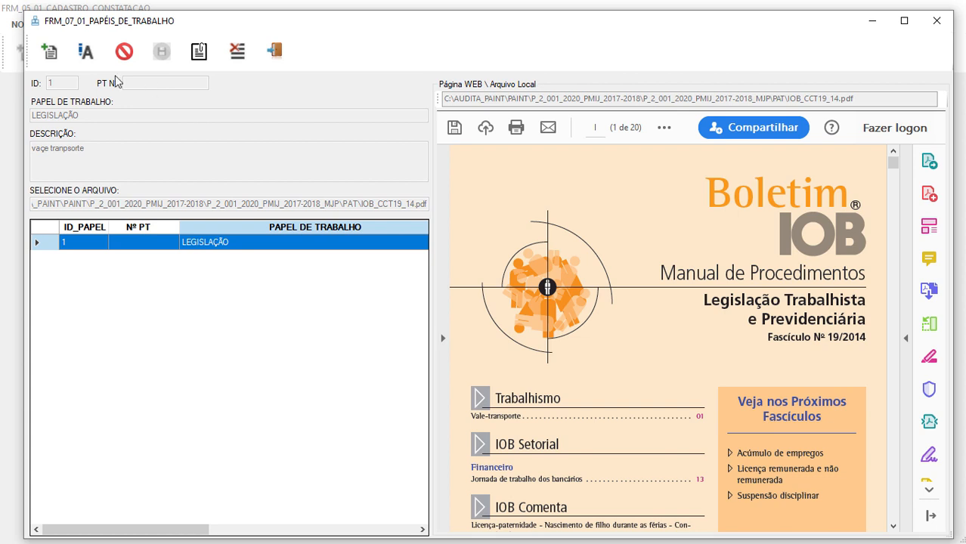
pyautogui.click(86, 51)
# Number LEGISLAÇÃO as PT 01, save it, and link PT 01 to the finding.
pyautogui.click(158, 84)
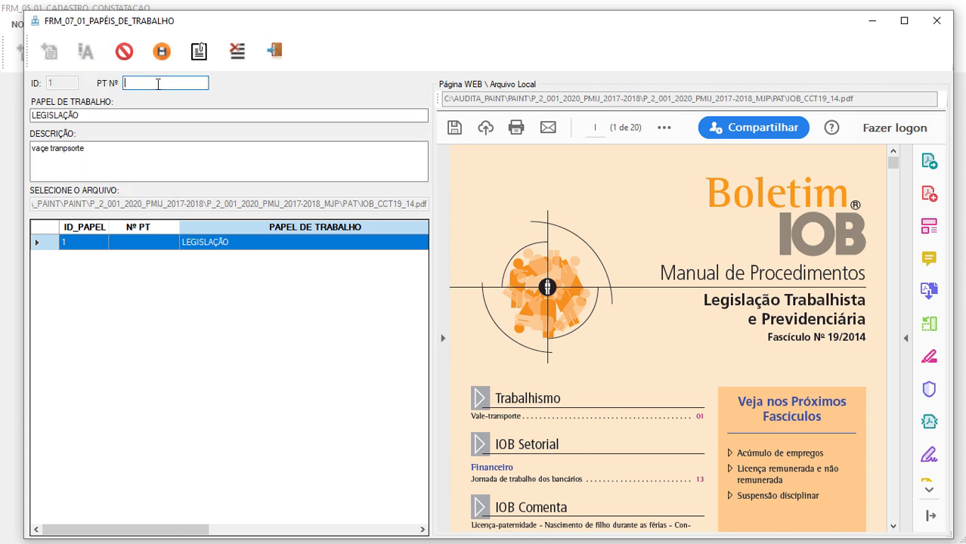
pyautogui.write('01')
pyautogui.click(187, 420)
pyautogui.click(162, 51)
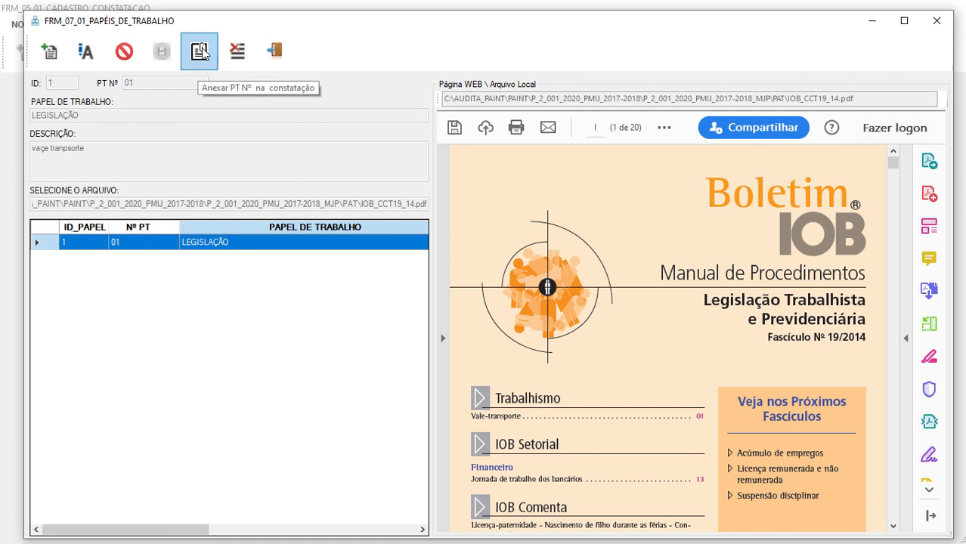
pyautogui.click(201, 51)
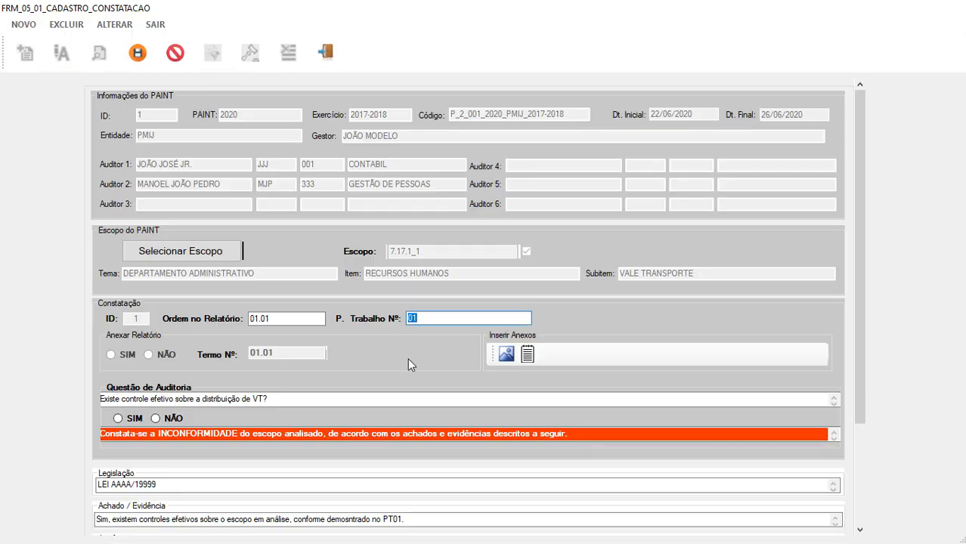
# Save finding 01.01 with PT 01, reload it in edit mode, and reopen its working papers.
pyautogui.click(137, 52)
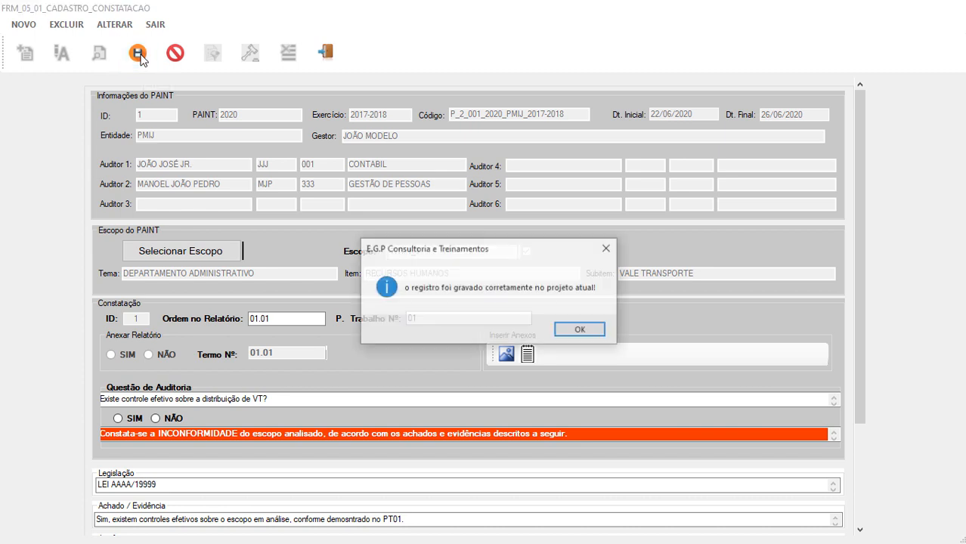
pyautogui.click(579, 329)
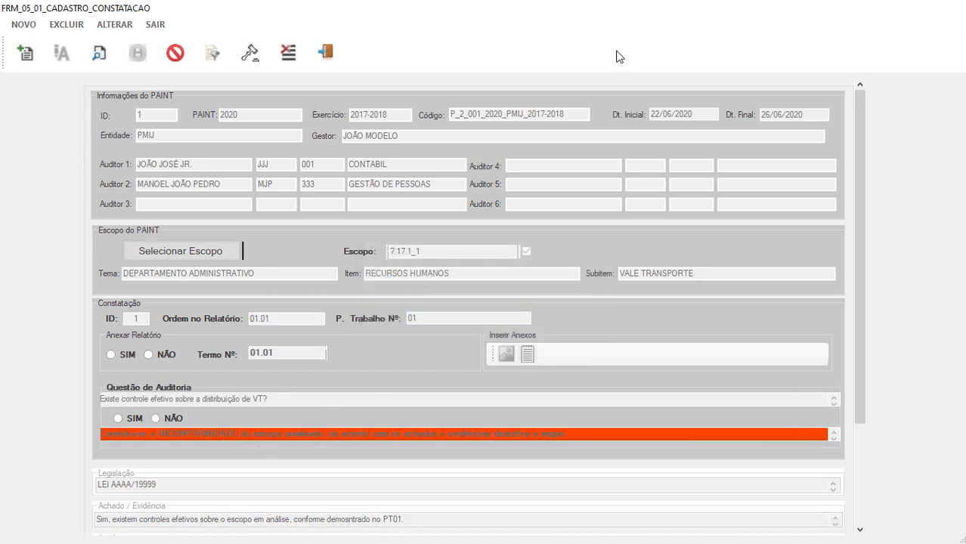
pyautogui.click(106, 60)
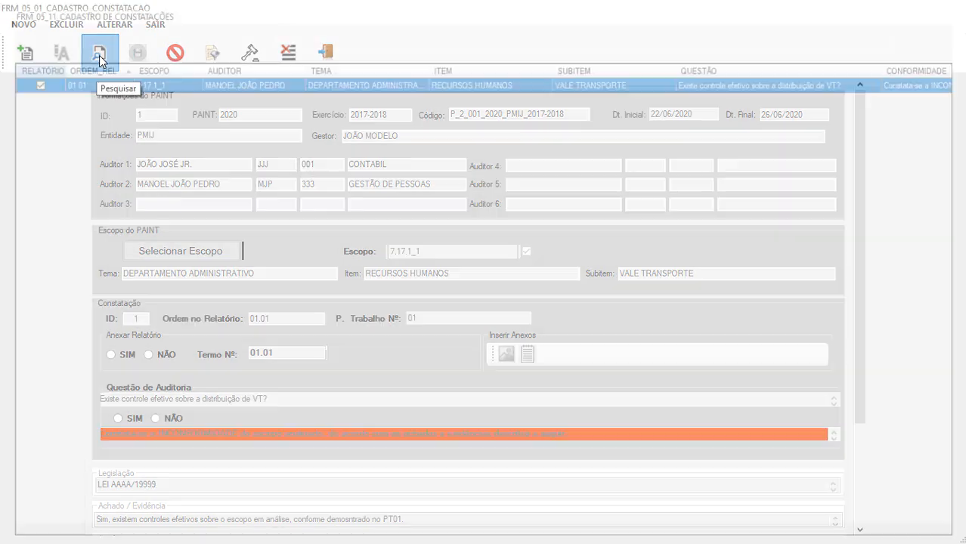
pyautogui.doubleClick(146, 85)
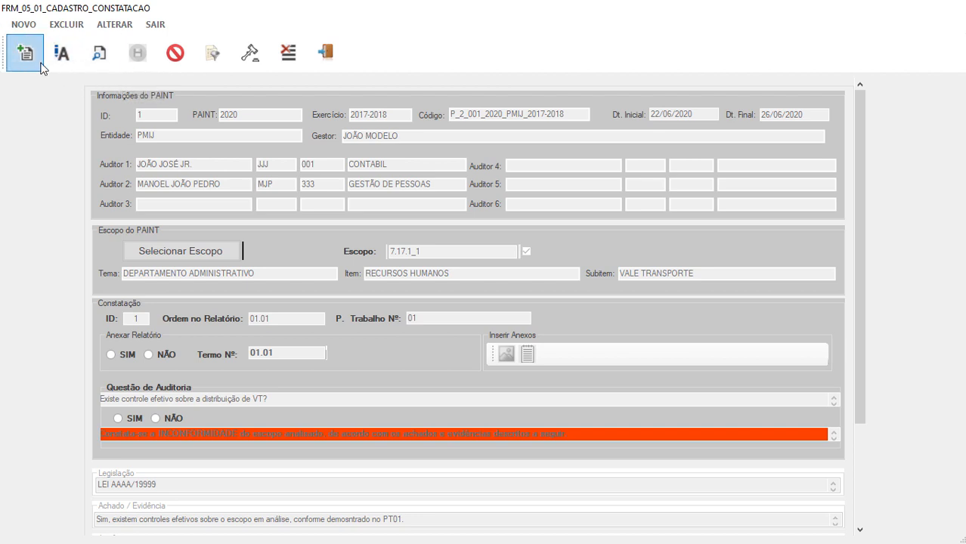
pyautogui.click(65, 53)
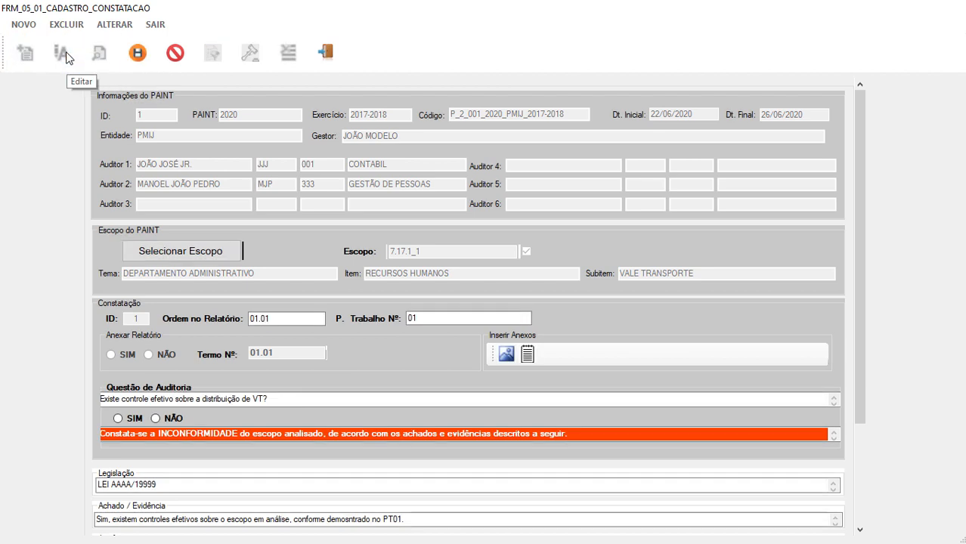
pyautogui.doubleClick(431, 318)
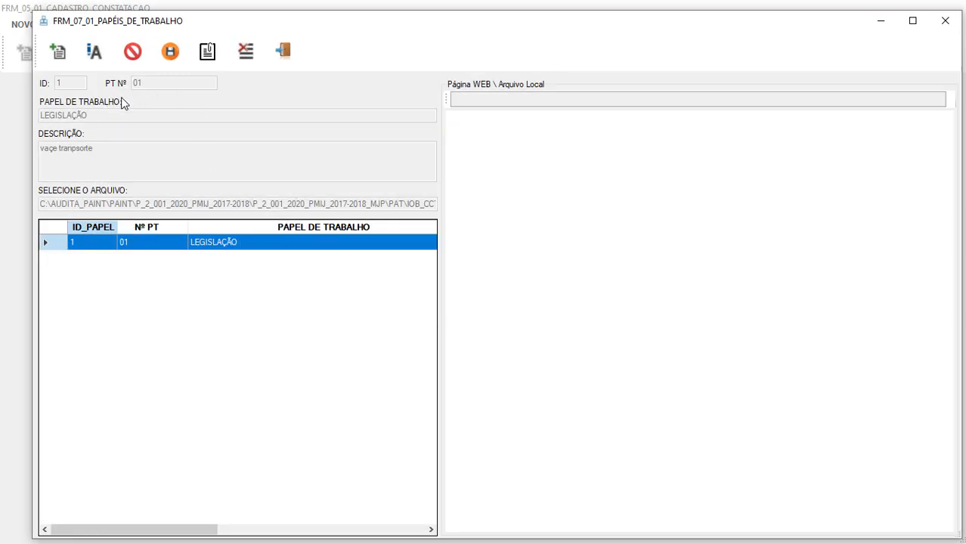
# Preview PT 01's IOB bulletin PDF with side panes collapsed, then close the working papers window.
pyautogui.click(161, 249)
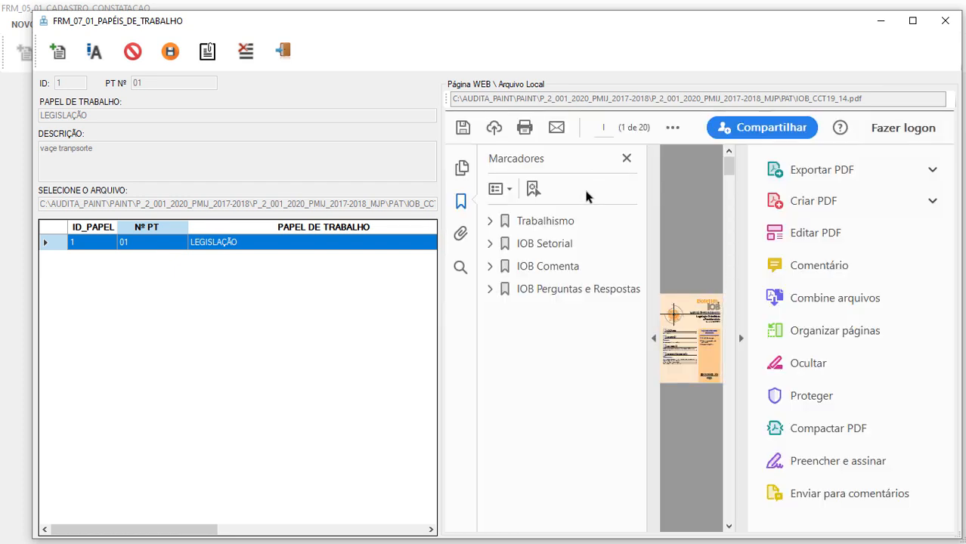
pyautogui.click(653, 341)
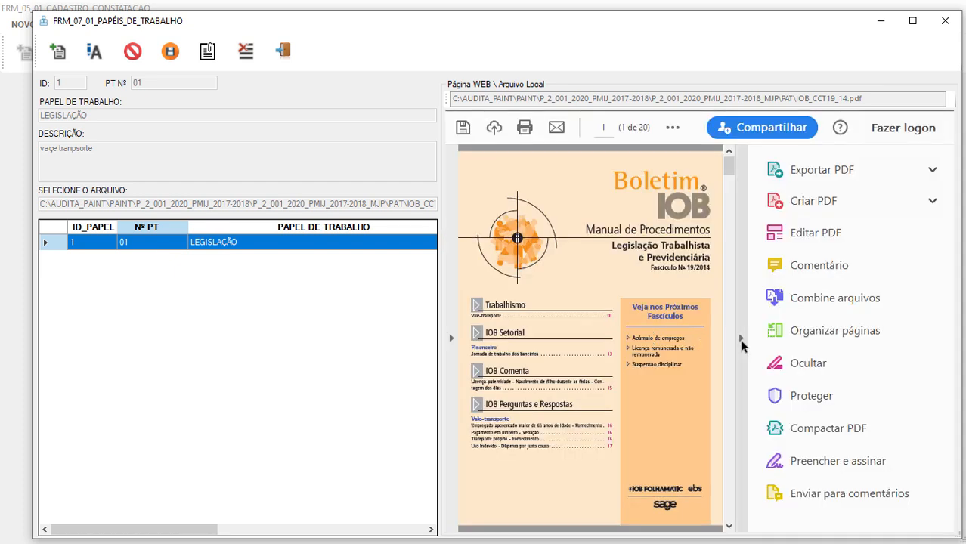
pyautogui.click(739, 338)
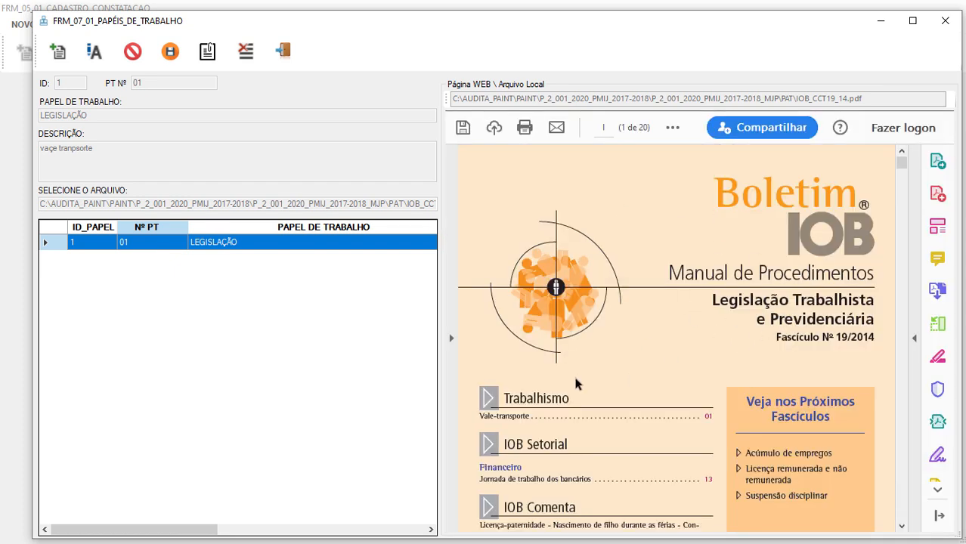
pyautogui.scroll(-1, 628, 333)
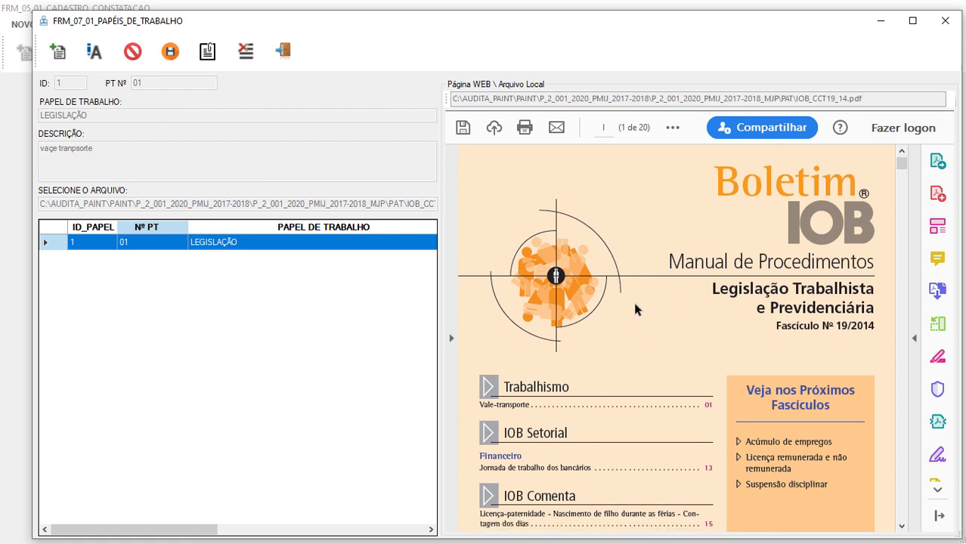
pyautogui.scroll(-3, 635, 307)
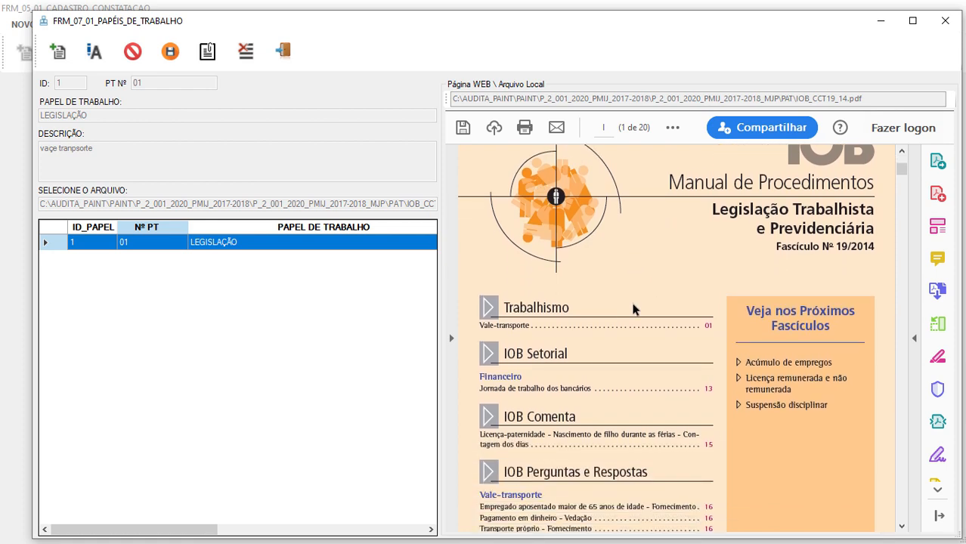
pyautogui.scroll(-1, 633, 308)
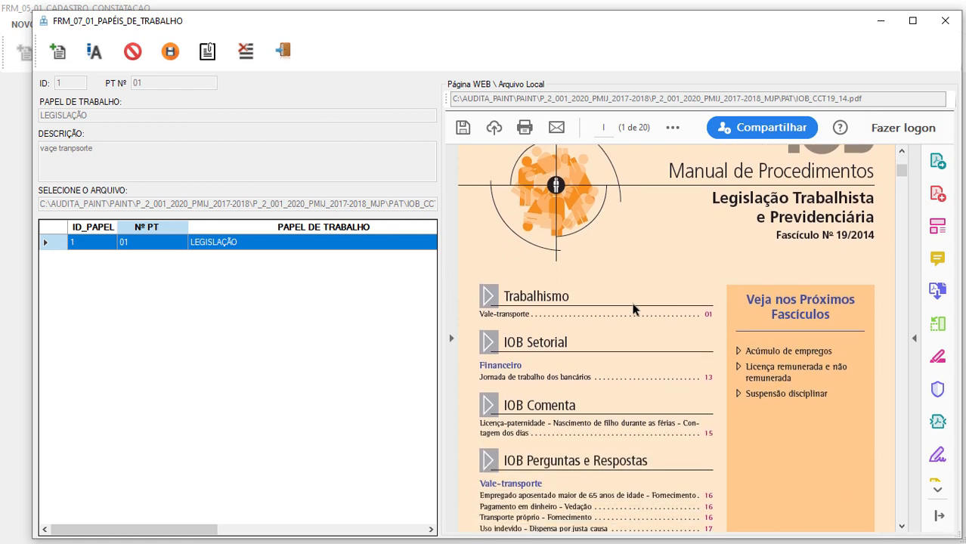
pyautogui.click(285, 53)
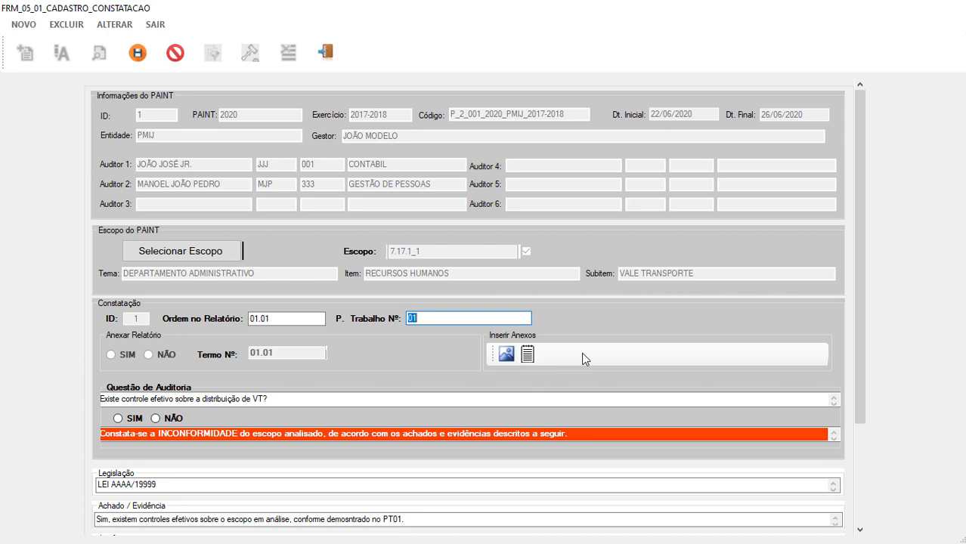
# Start a new finding attachment and load MODELO_RECIBO_VALE_TRANSPORTE.pdf from the anexos_ papeis folder.
pyautogui.click(505, 354)
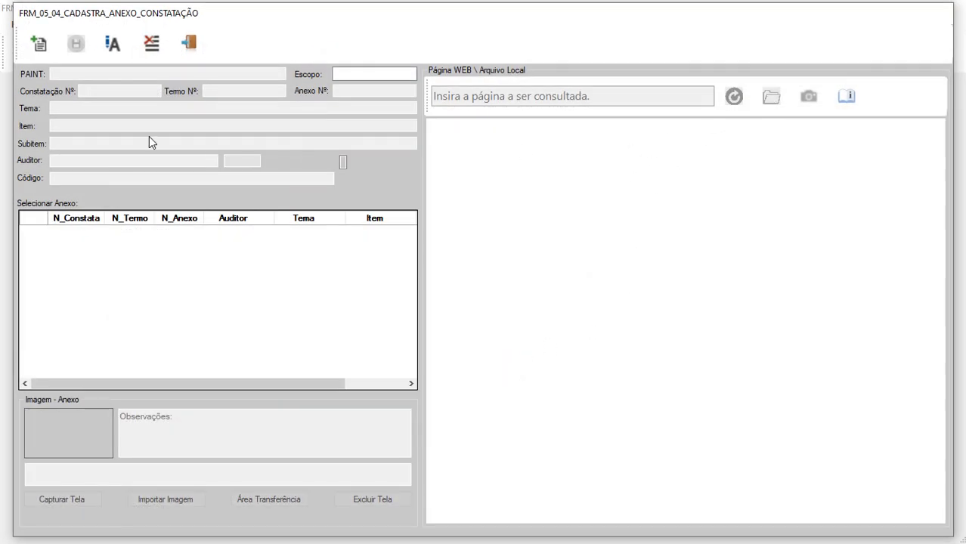
pyautogui.click(38, 43)
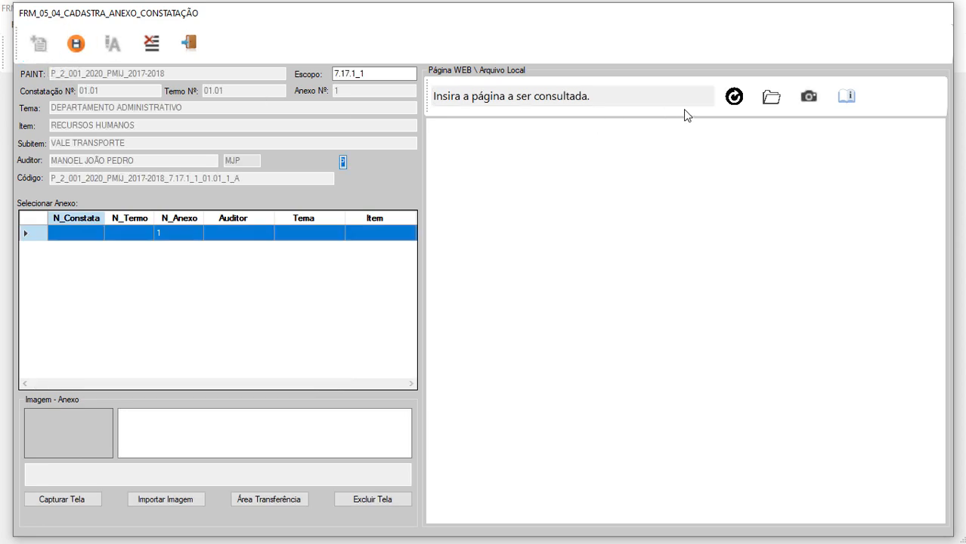
pyautogui.click(771, 96)
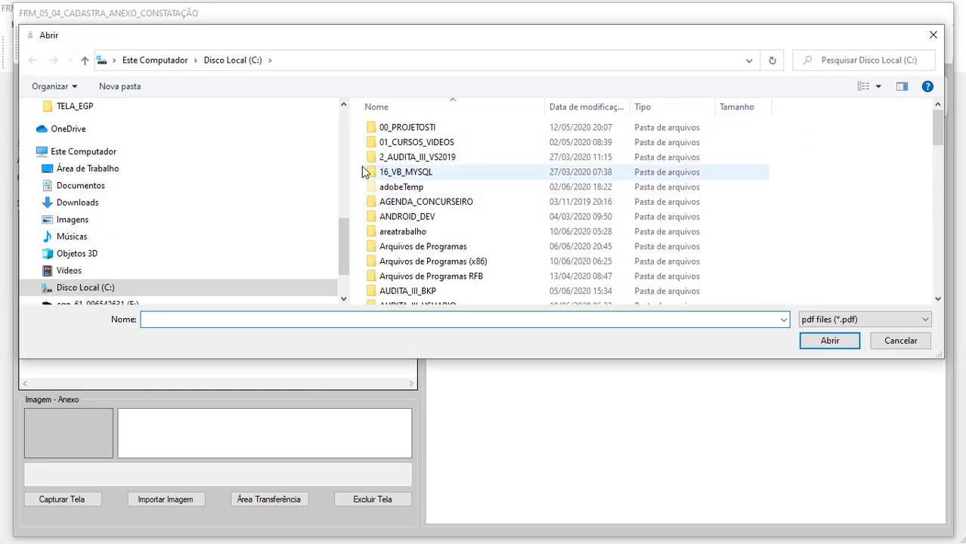
pyautogui.moveTo(337, 246); pyautogui.dragTo(337, 113)
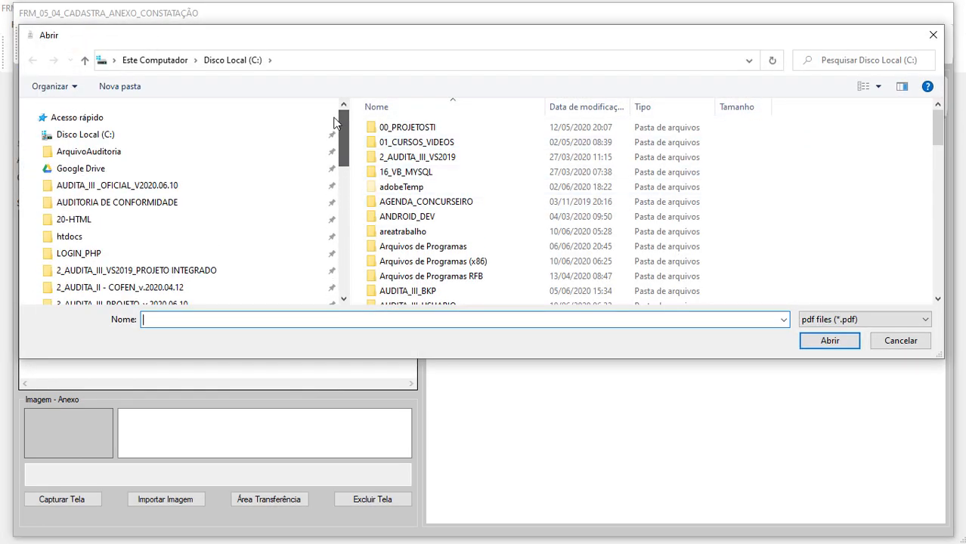
pyautogui.click(184, 203)
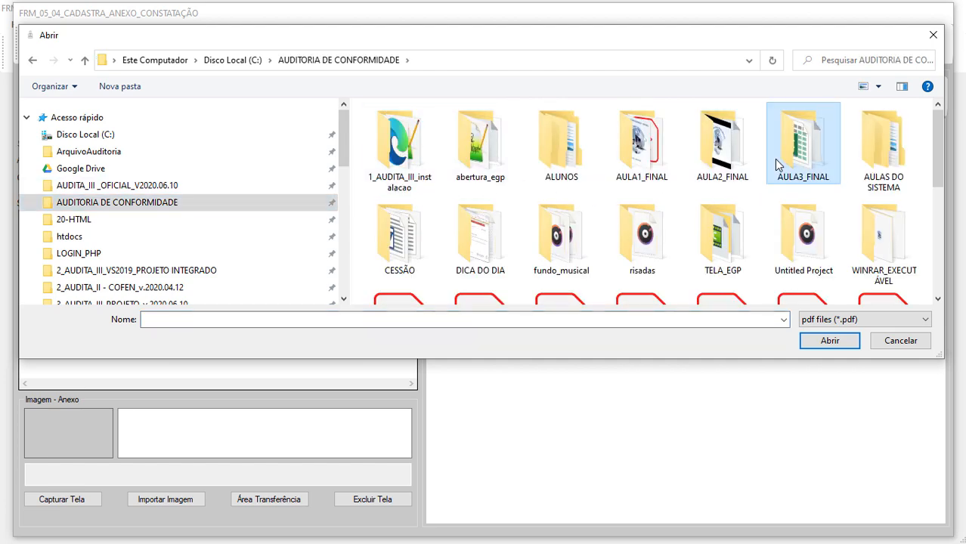
pyautogui.doubleClick(776, 163)
pyautogui.doubleClick(404, 127)
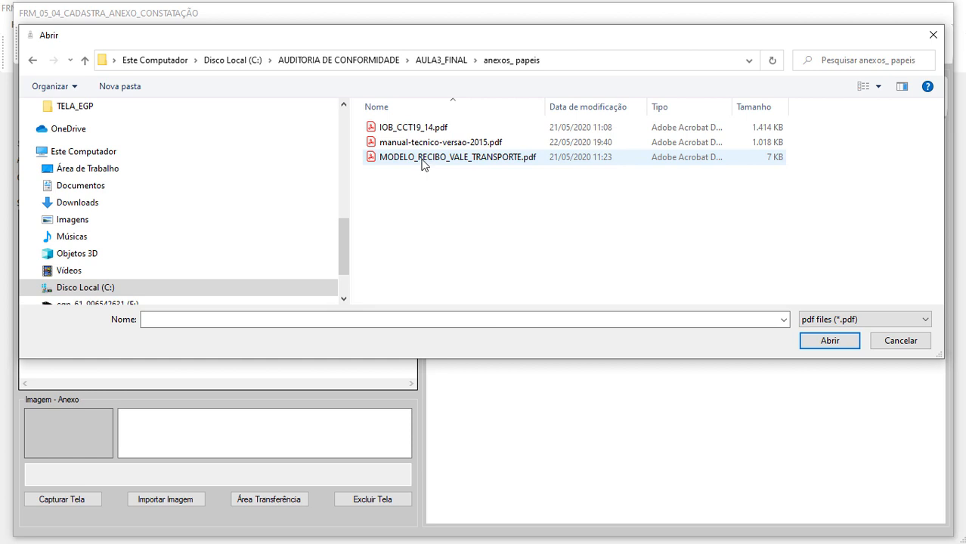
pyautogui.click(422, 161)
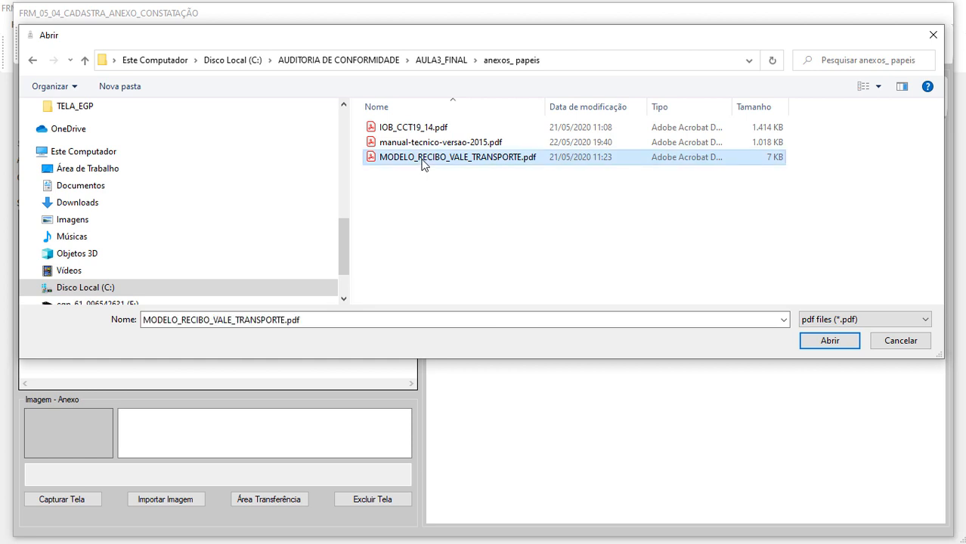
pyautogui.click(829, 341)
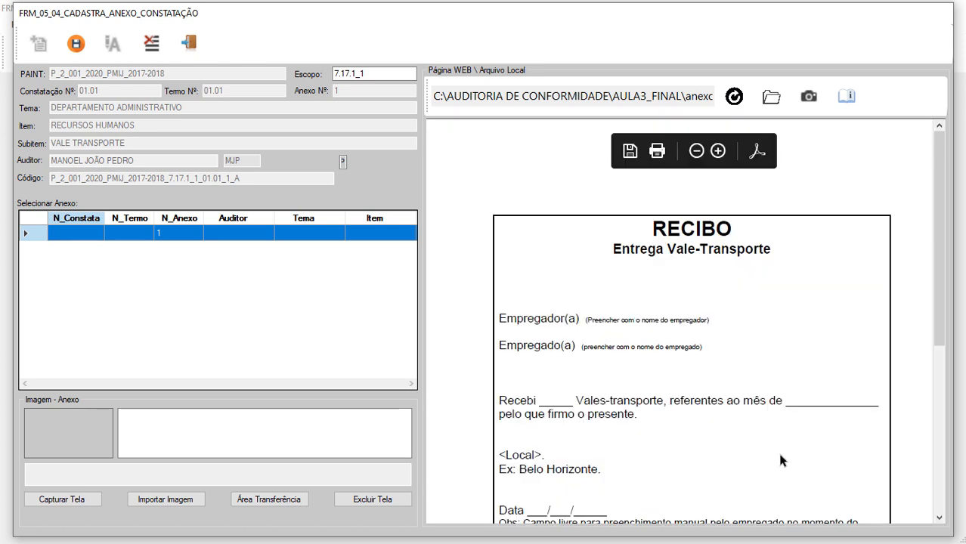
# Snip the RECIBO Entrega Vale-Transporte page as the attachment image.
pyautogui.click(807, 111)
pyautogui.click(672, 244)
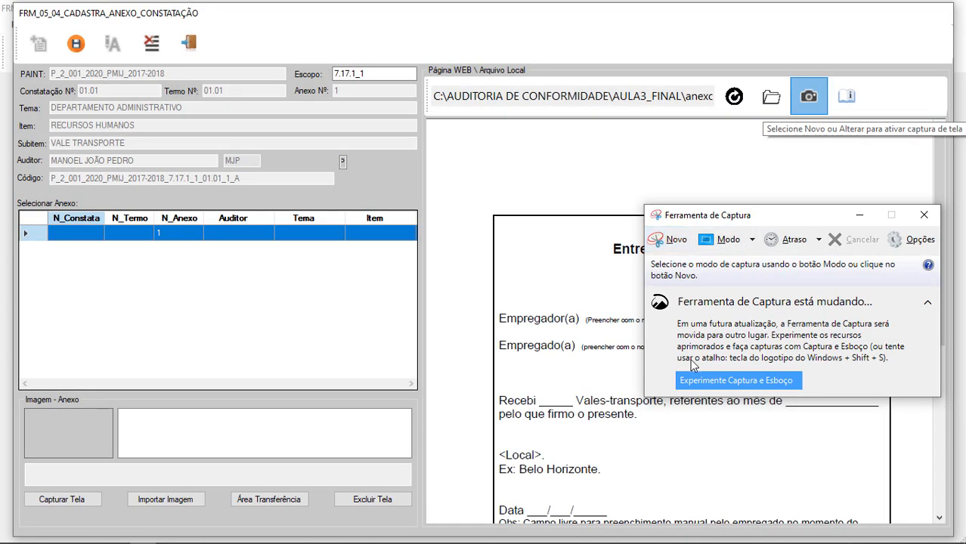
pyautogui.click(672, 244)
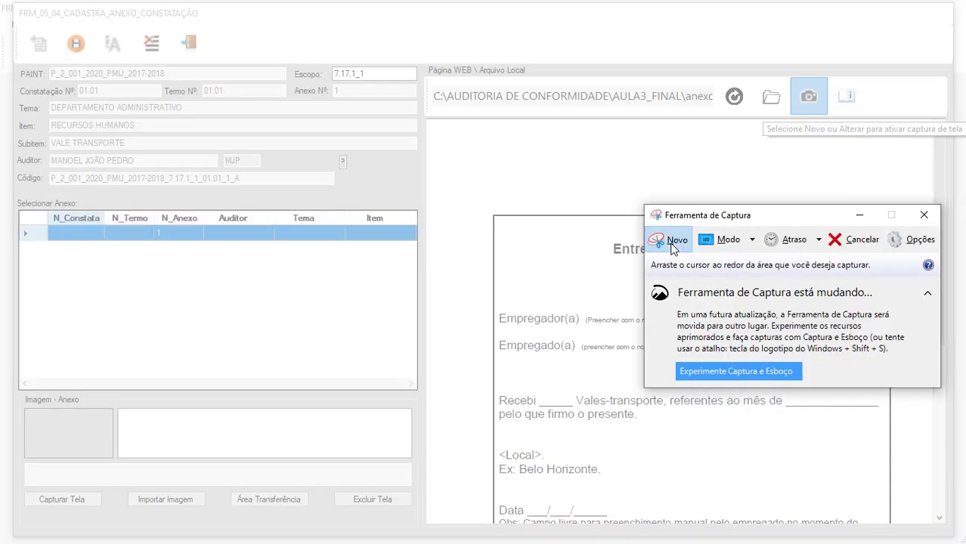
pyautogui.moveTo(478, 203); pyautogui.dragTo(898, 483)
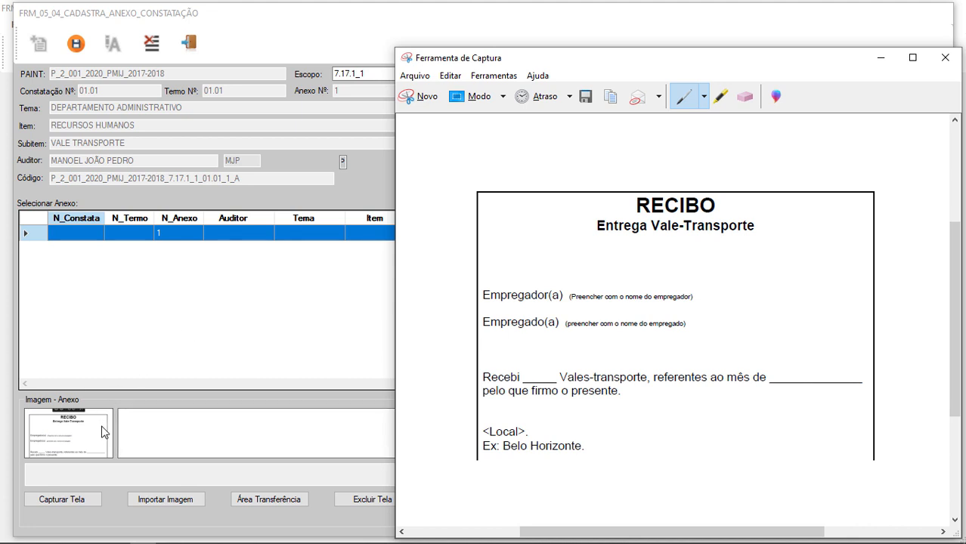
pyautogui.click(944, 57)
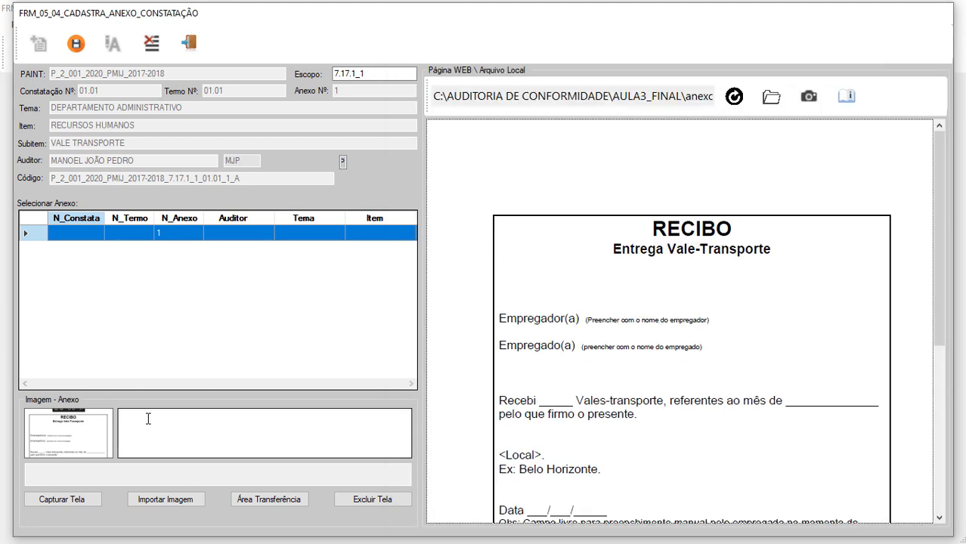
pyautogui.click(148, 418)
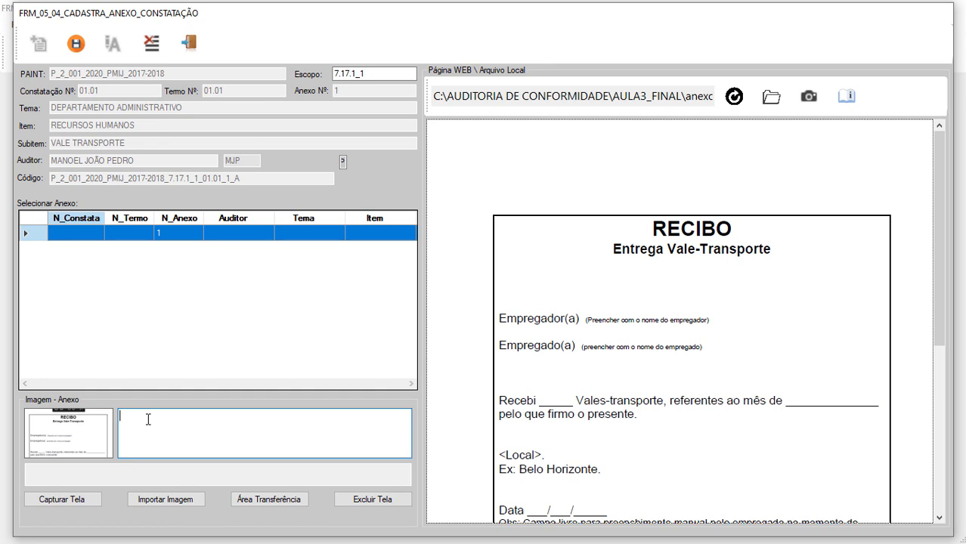
# Save annex 1 of finding 01.01 with the description 'modelo de recibo VP'.
pyautogui.write('modelo de recibo VP')
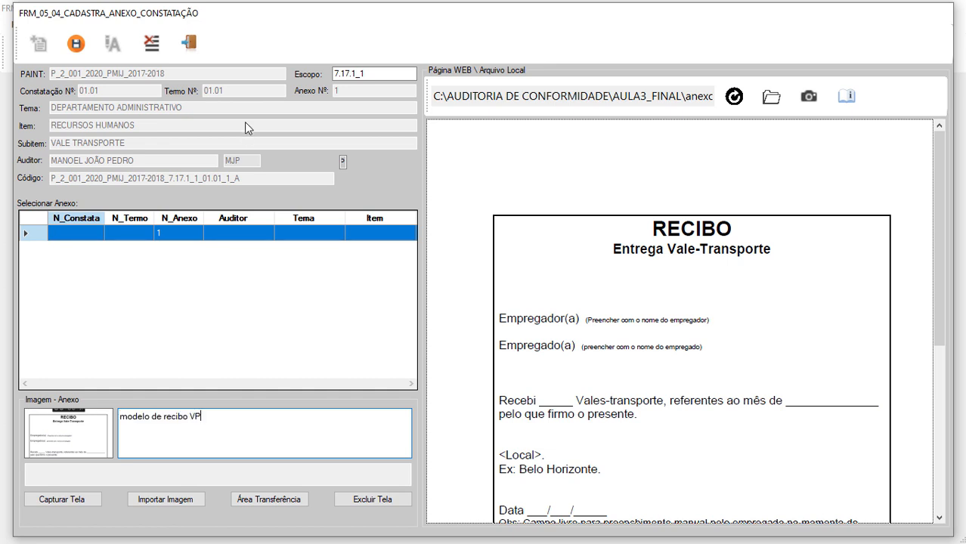
pyautogui.click(75, 44)
pyautogui.press('Return')
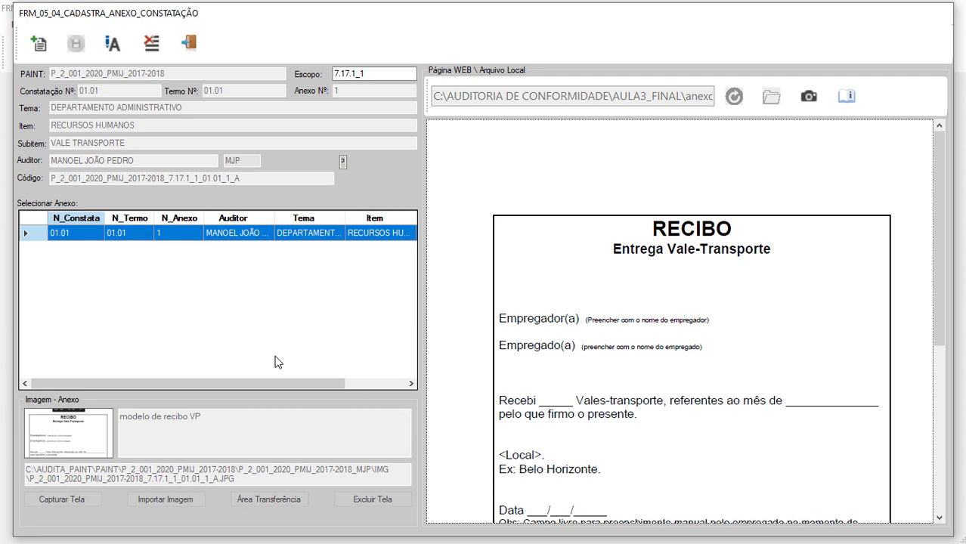
# View the attached receipt image enlarged, then close the viewer.
pyautogui.click(80, 441)
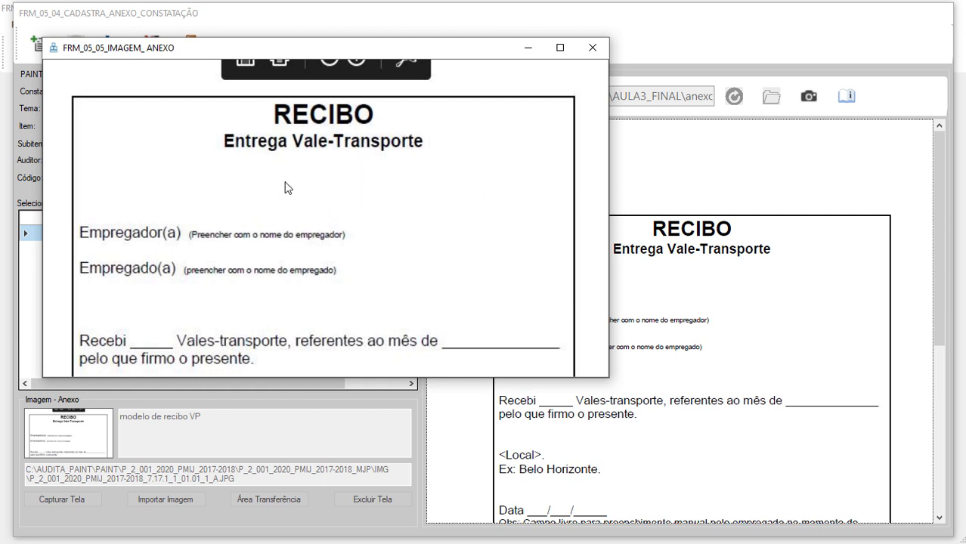
pyautogui.click(592, 48)
pyautogui.moveTo(544, 221)
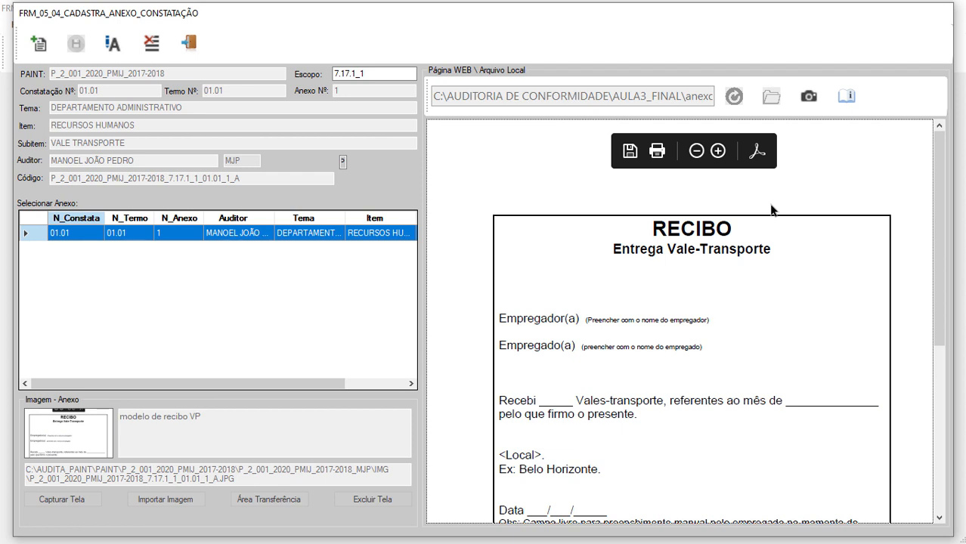
# Write the observation 'falar com o chefe do dep rh sobre ausência de assinaturas nos recibos de vp.'.
pyautogui.click(38, 43)
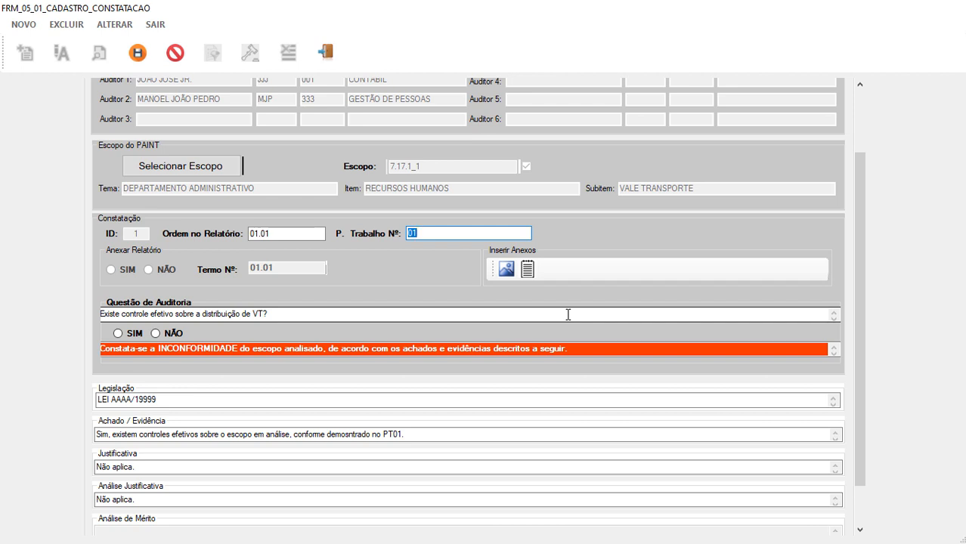
pyautogui.click(527, 272)
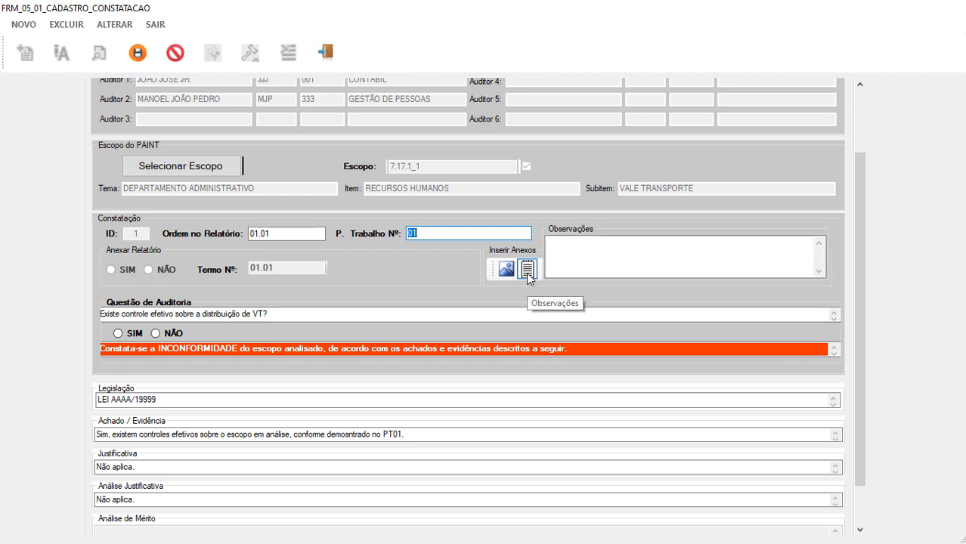
pyautogui.click(584, 250)
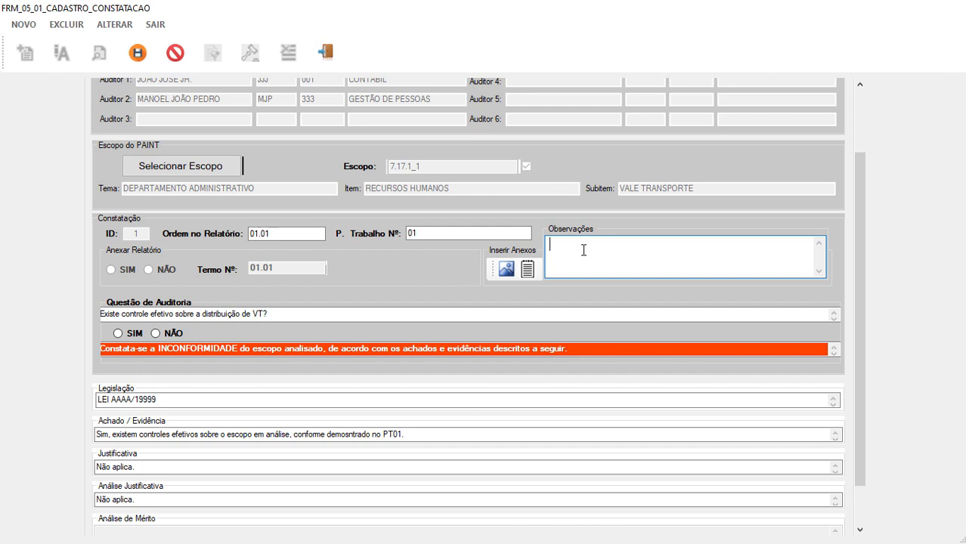
pyautogui.write('falar com o chefe do dep rh sobre ausência de assinaturas nos recibos de vp.')
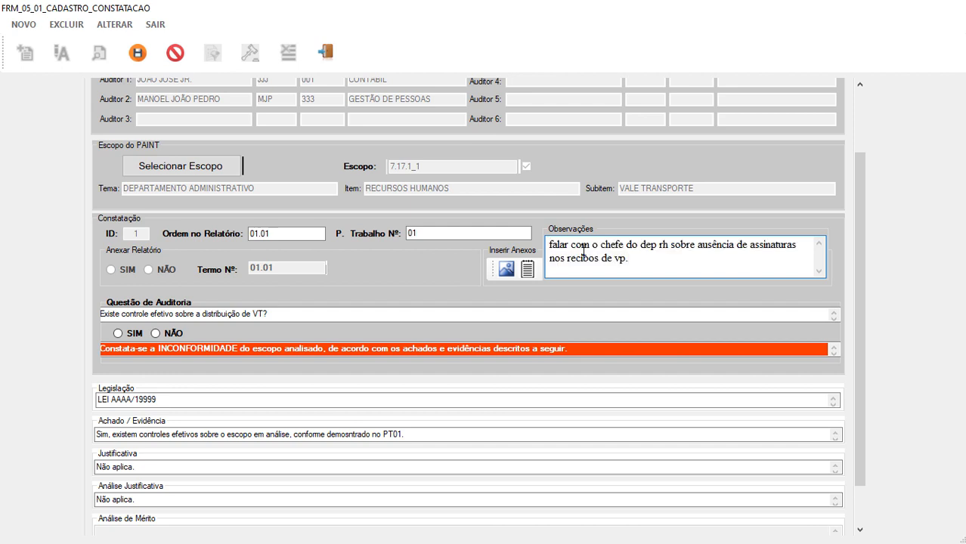
# Save the finding with its observation and close the finding form.
pyautogui.click(137, 53)
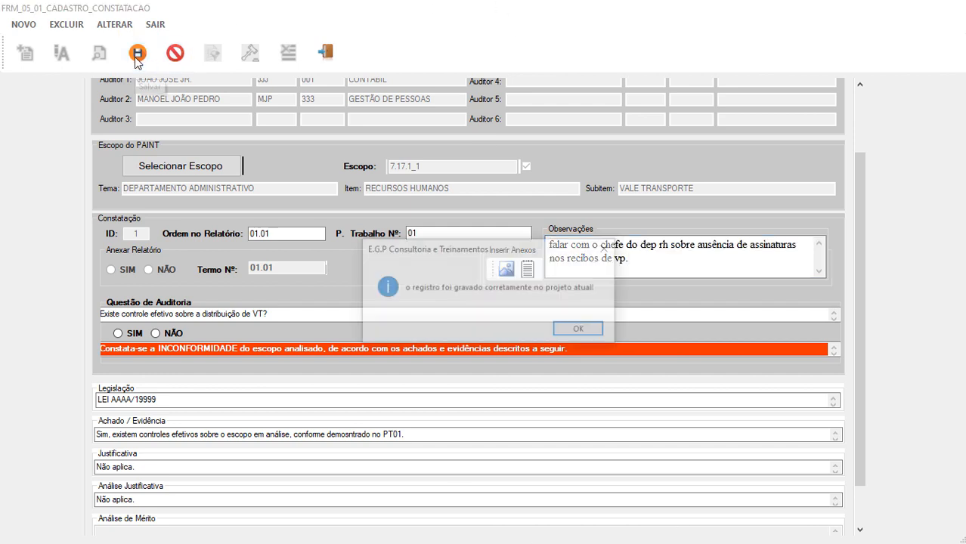
pyautogui.click(565, 331)
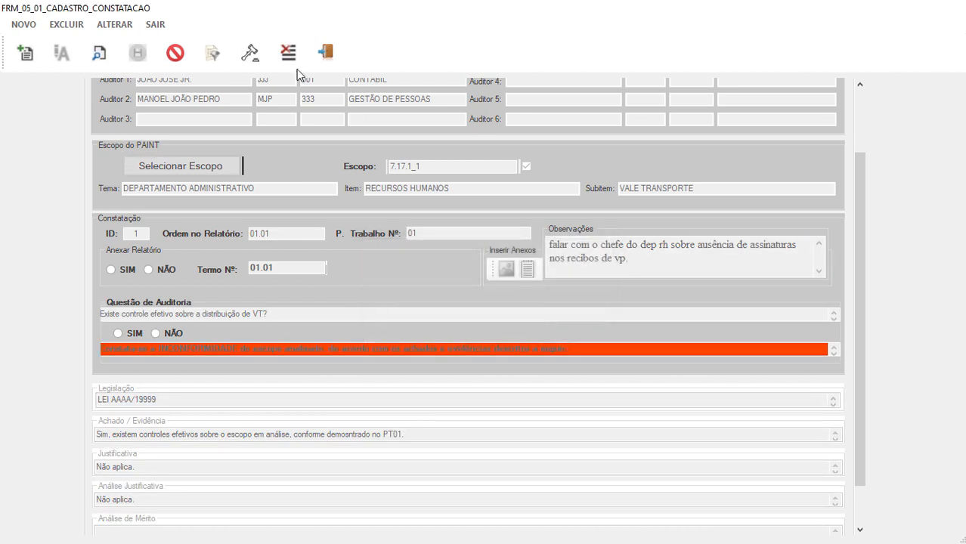
pyautogui.click(99, 52)
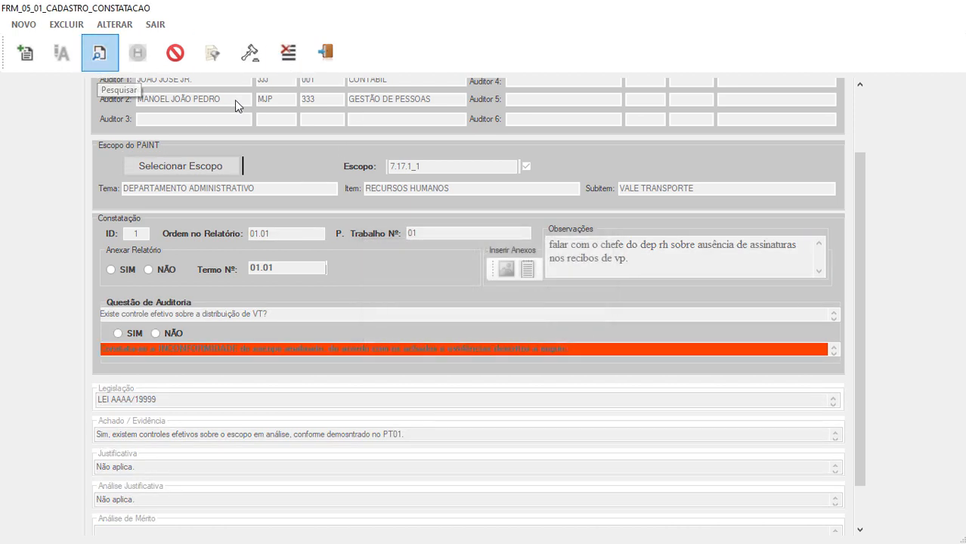
pyautogui.click(325, 54)
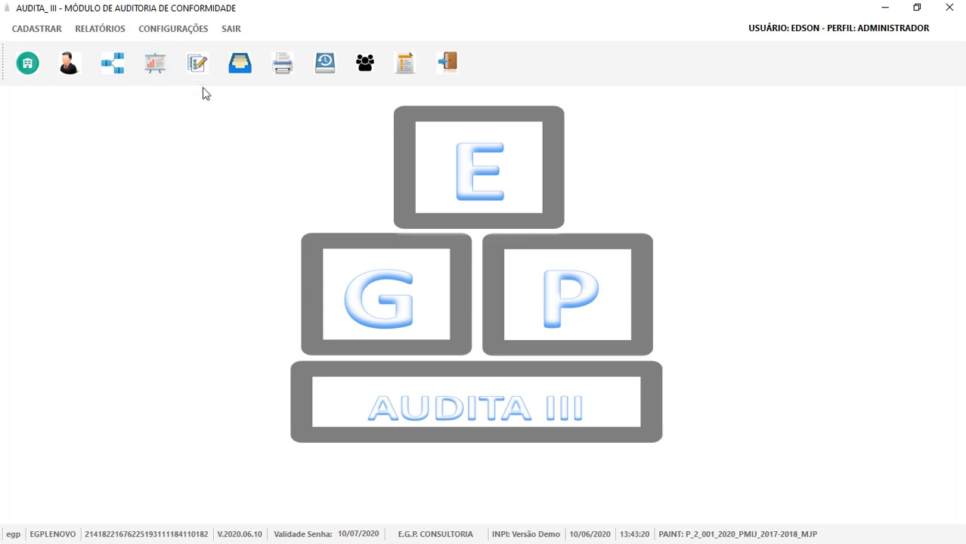
# Reopen the Constatação form, load finding 01.01 and make it editable.
pyautogui.click(197, 63)
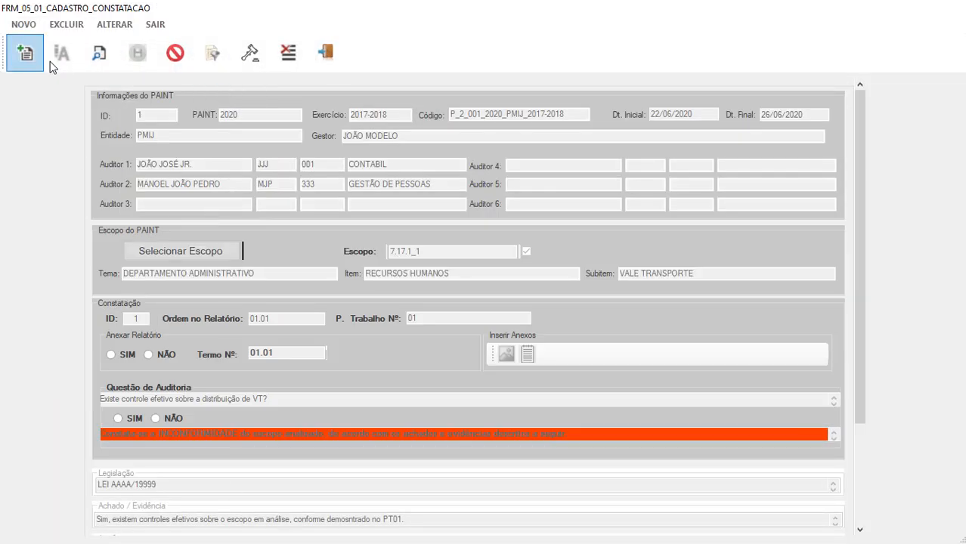
pyautogui.click(99, 59)
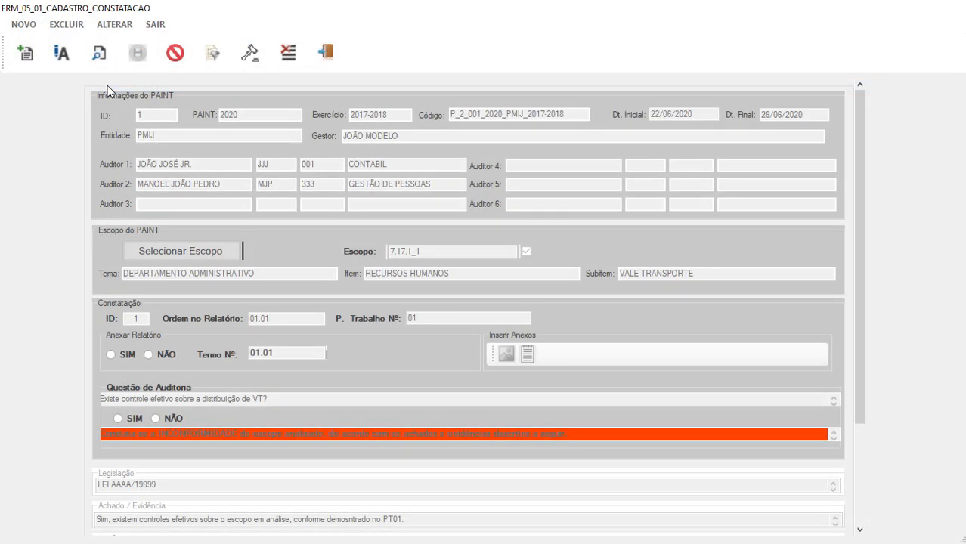
pyautogui.click(61, 52)
# Link working paper PT 01 (LEGISLAÇÃO) as the finding's working paper number.
pyautogui.click(475, 322)
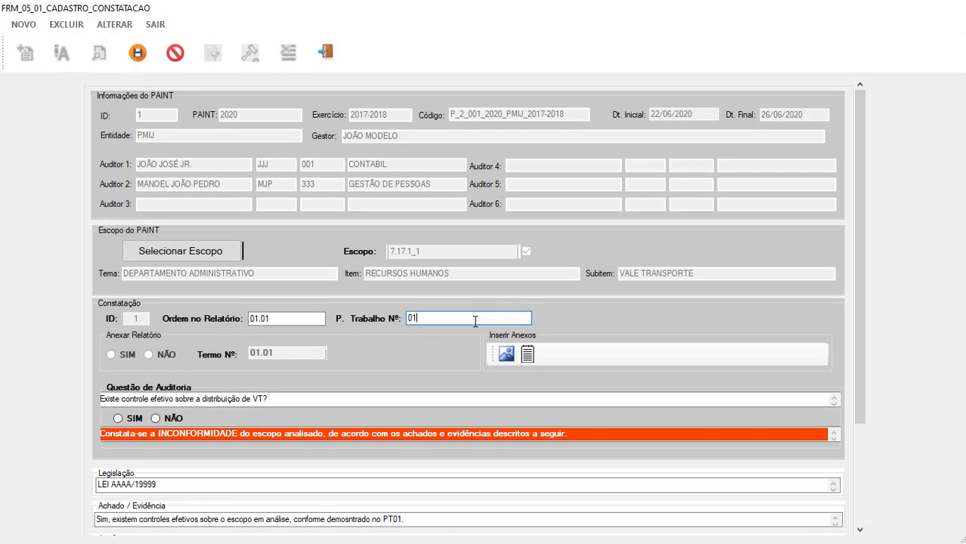
pyautogui.doubleClick(475, 322)
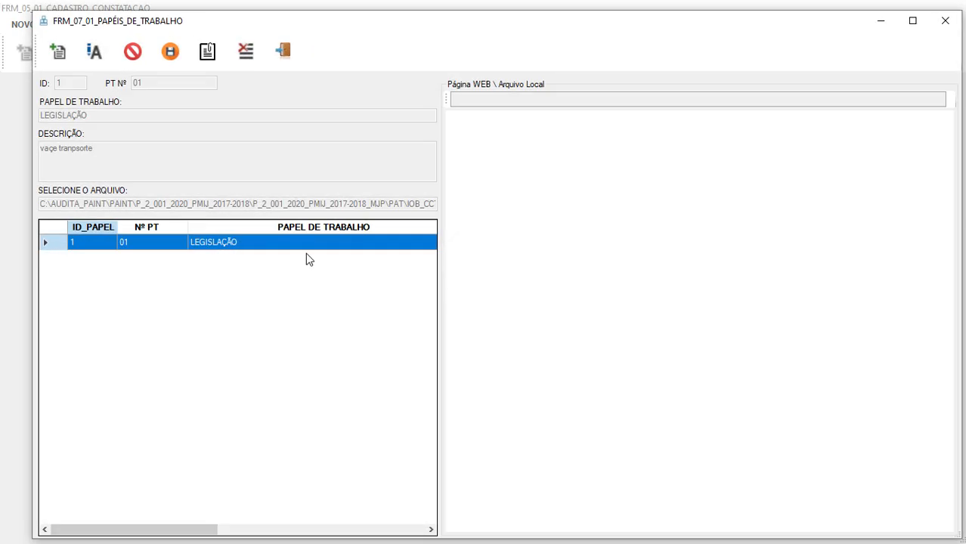
pyautogui.click(183, 248)
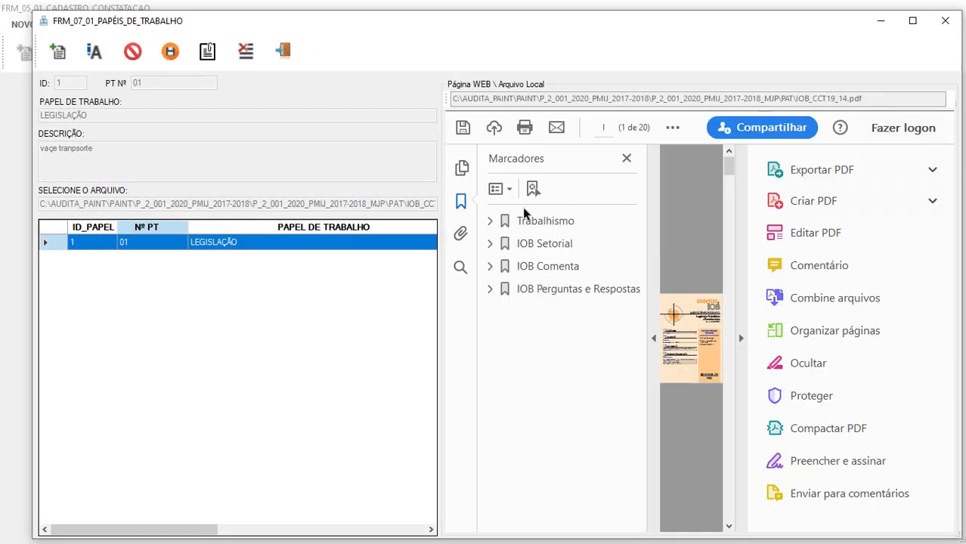
pyautogui.click(653, 341)
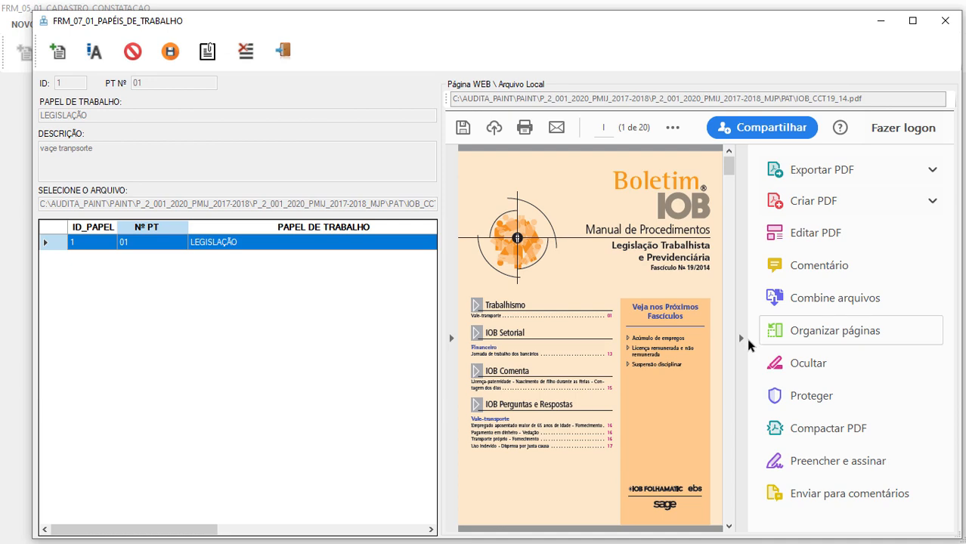
pyautogui.click(739, 337)
pyautogui.click(291, 51)
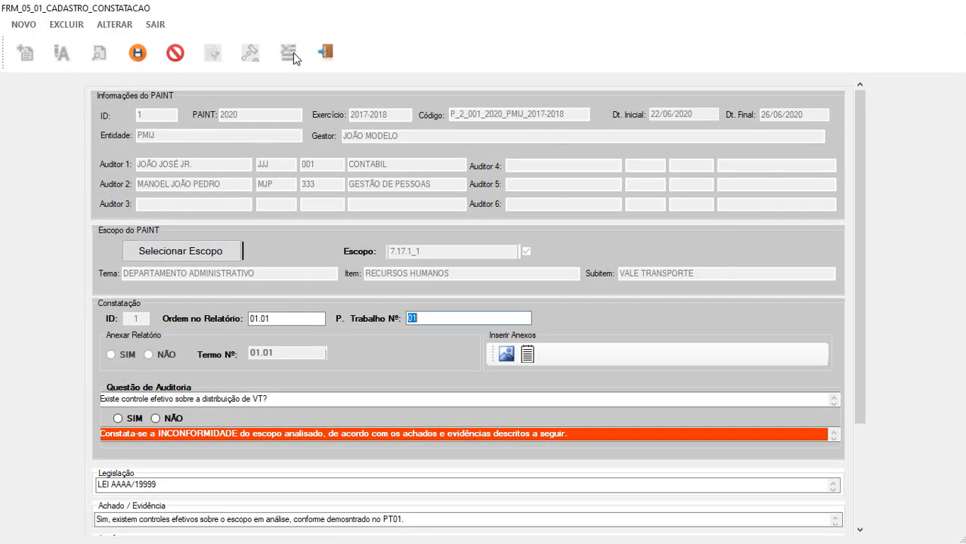
# Check annex 1's receipt image in the attachment form, then return to the finding.
pyautogui.click(505, 355)
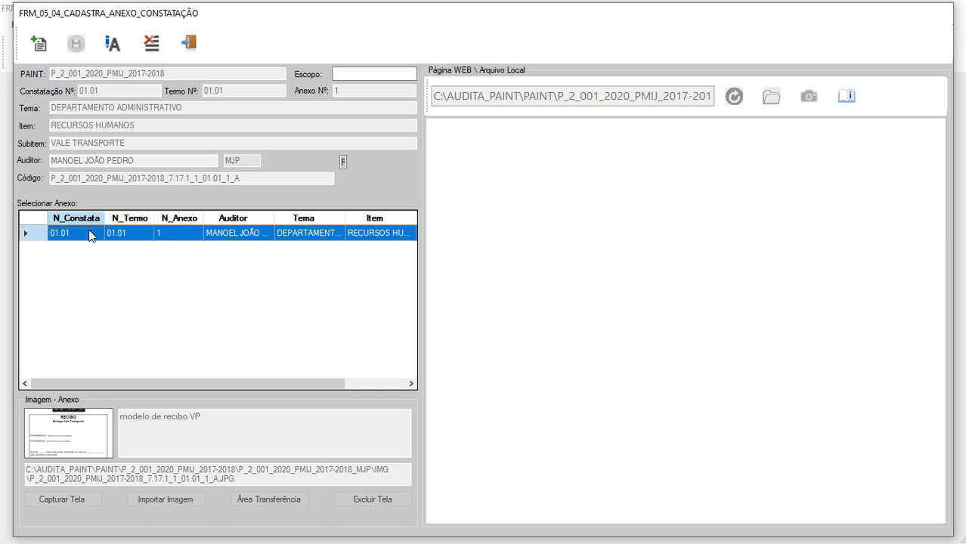
pyautogui.click(186, 236)
pyautogui.click(86, 425)
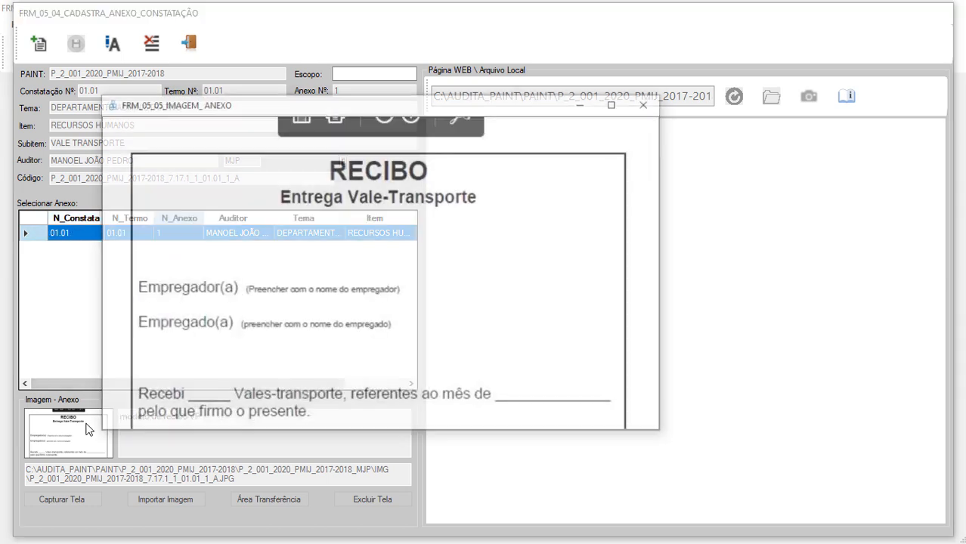
pyautogui.click(647, 102)
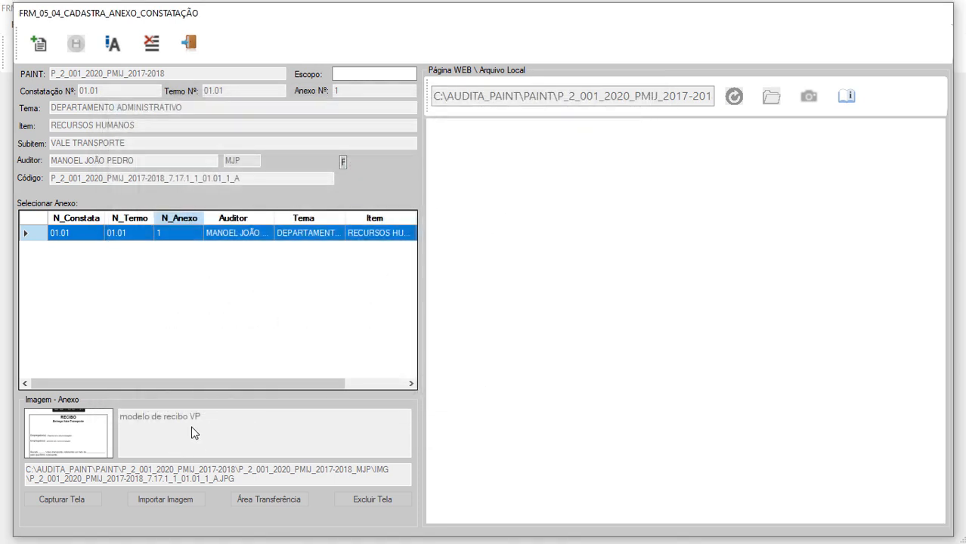
pyautogui.click(189, 43)
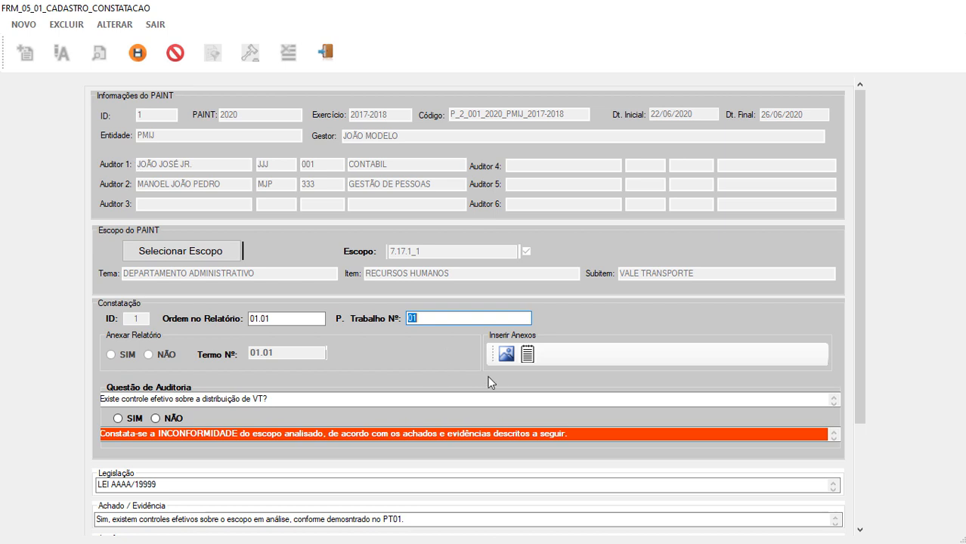
# Review the VT receipt signature note, save finding 01.01 and close the form.
pyautogui.click(531, 356)
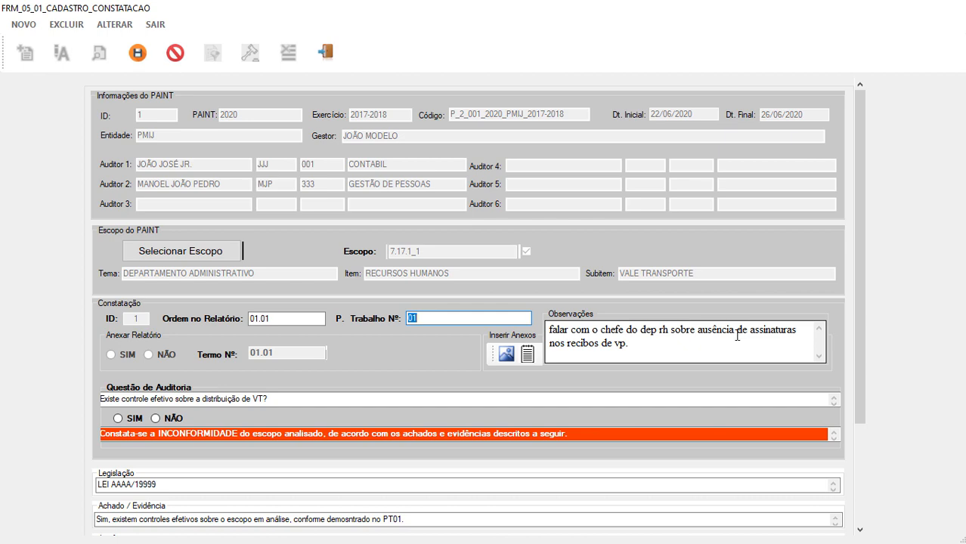
pyautogui.scroll(-3, 323, 218)
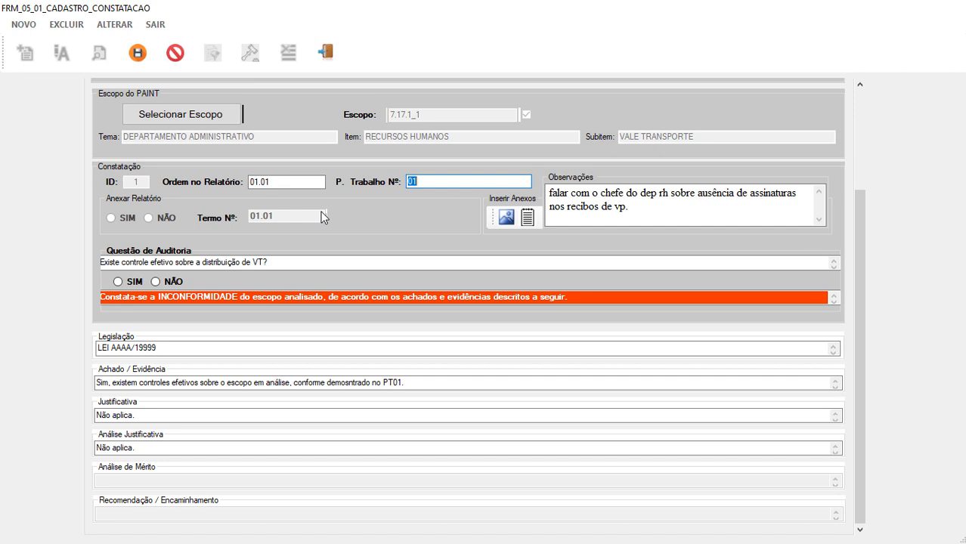
pyautogui.click(140, 61)
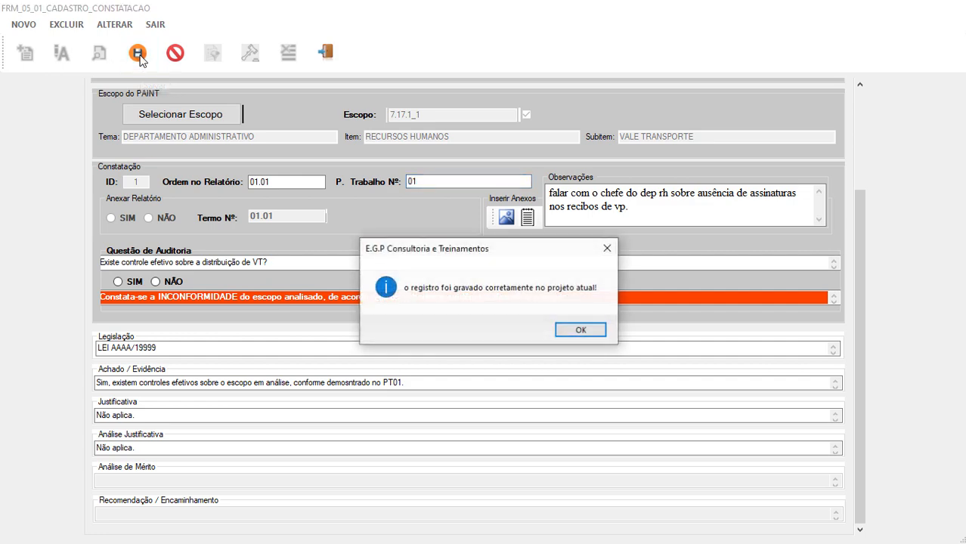
pyautogui.click(580, 330)
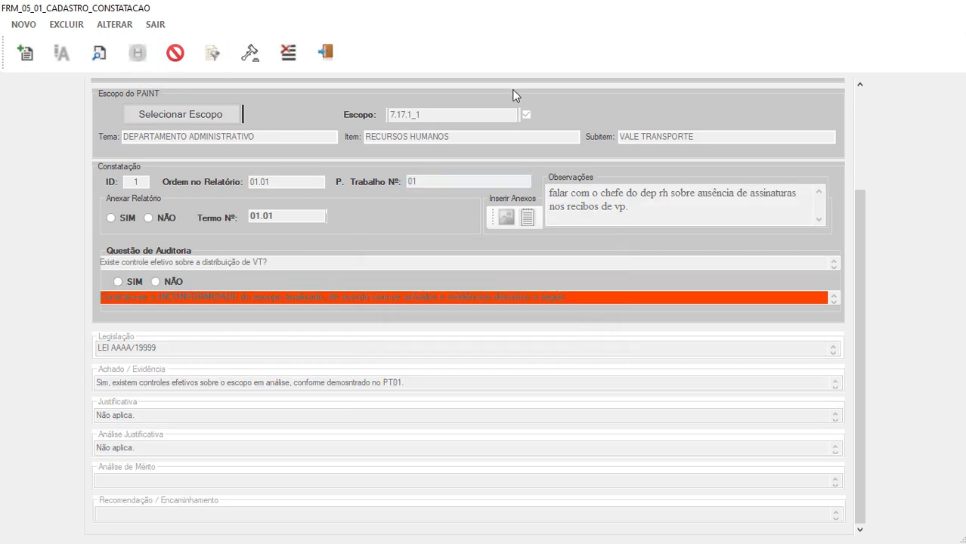
pyautogui.click(327, 53)
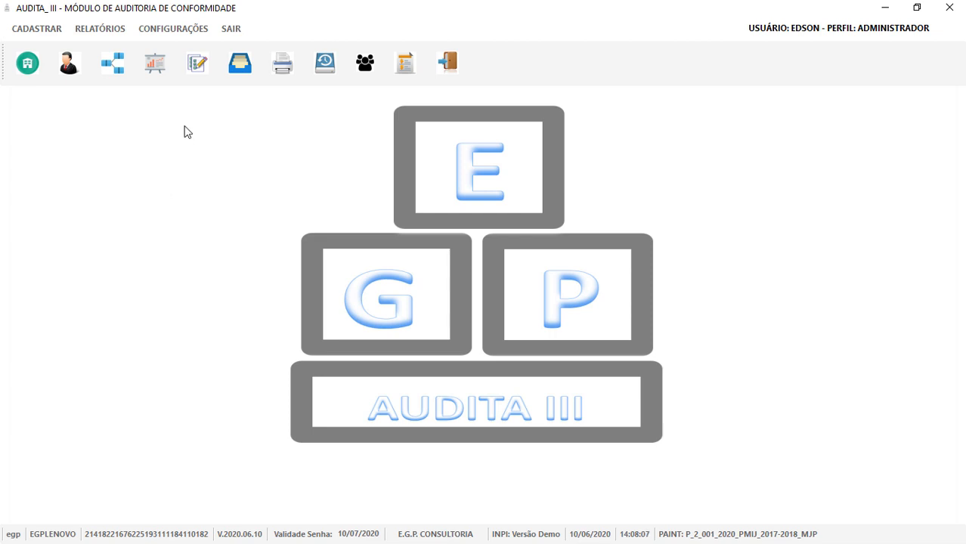
pyautogui.click(238, 70)
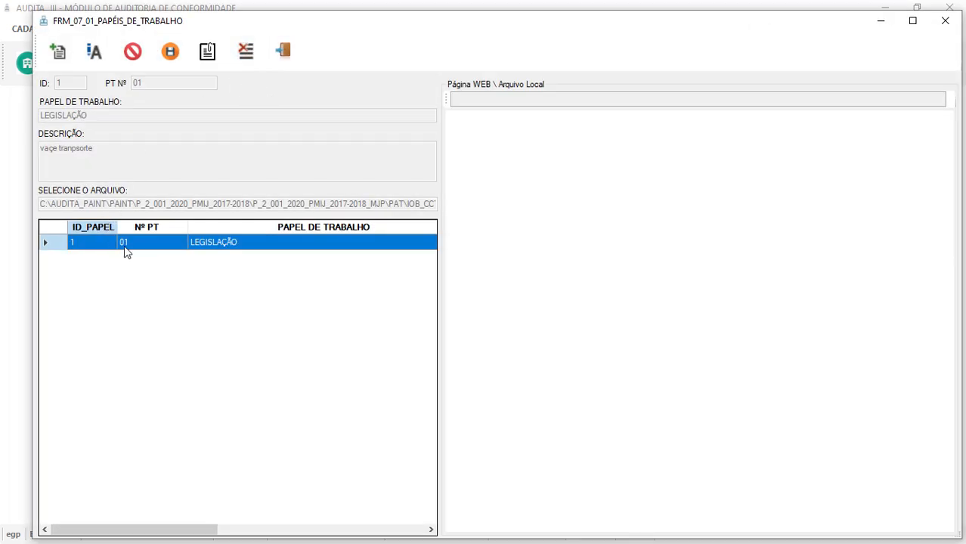
pyautogui.click(168, 246)
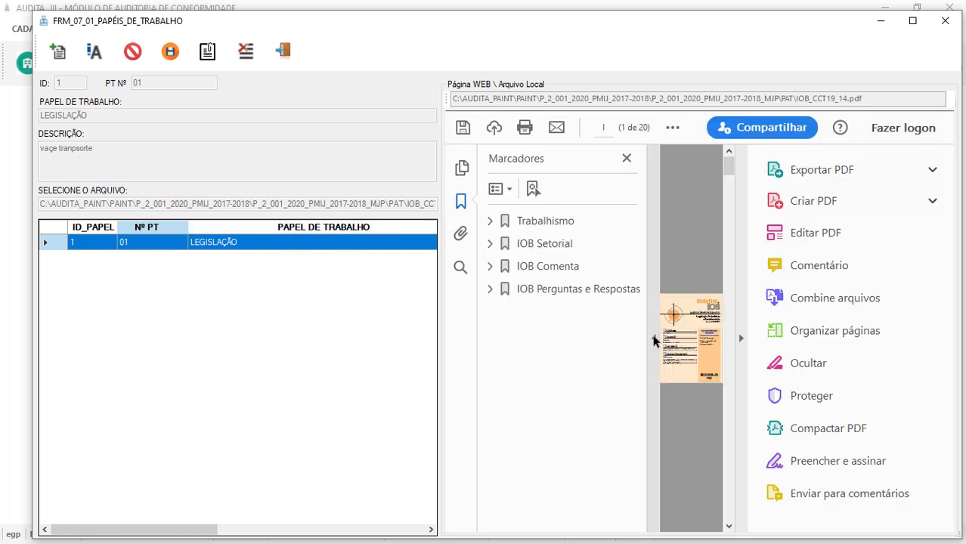
pyautogui.click(654, 338)
pyautogui.click(738, 338)
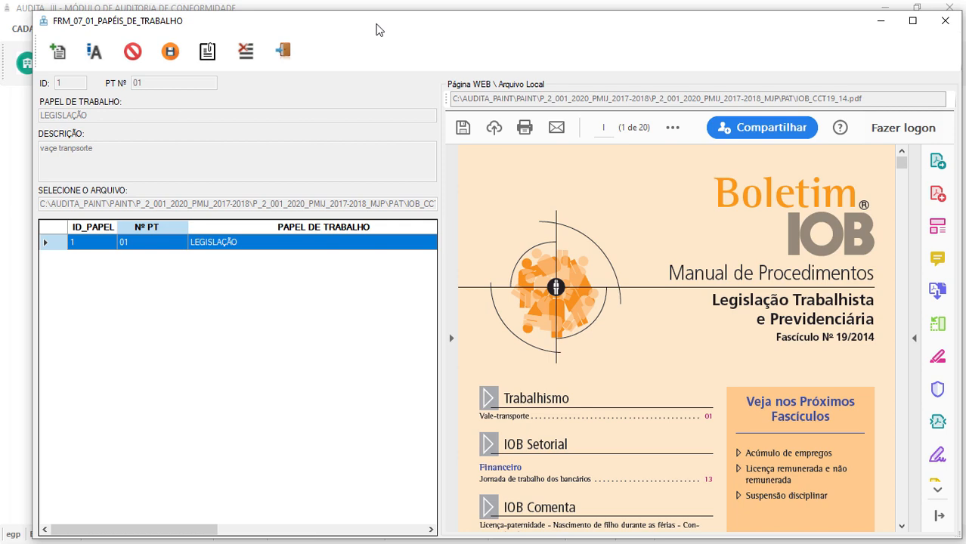
pyautogui.click(282, 51)
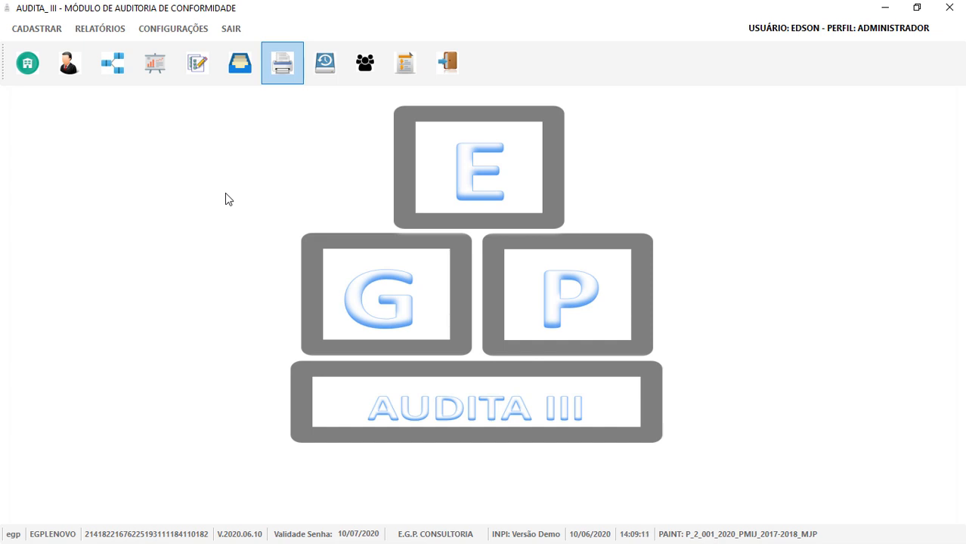
# Open the Anexos report and scroll through finding 01.01 and its receipt image.
pyautogui.click(298, 75)
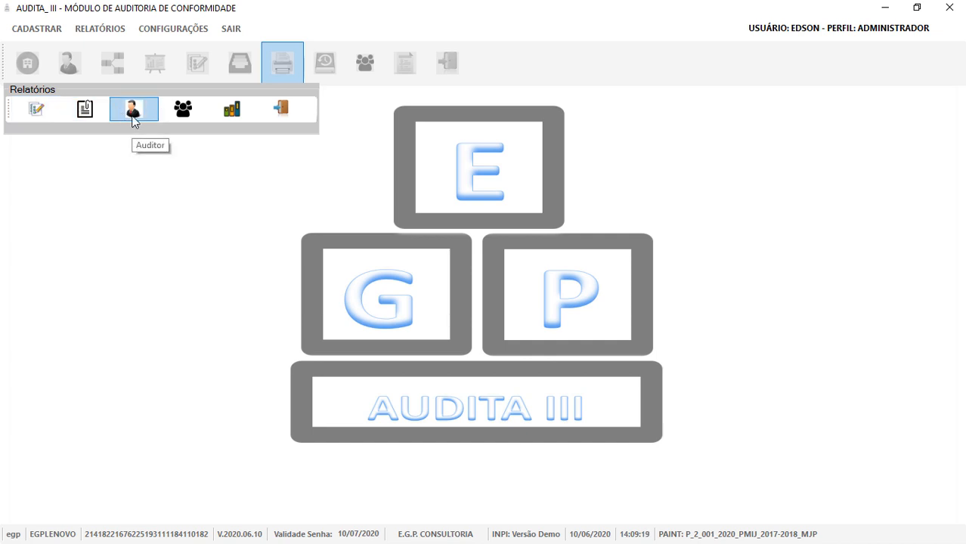
pyautogui.click(85, 110)
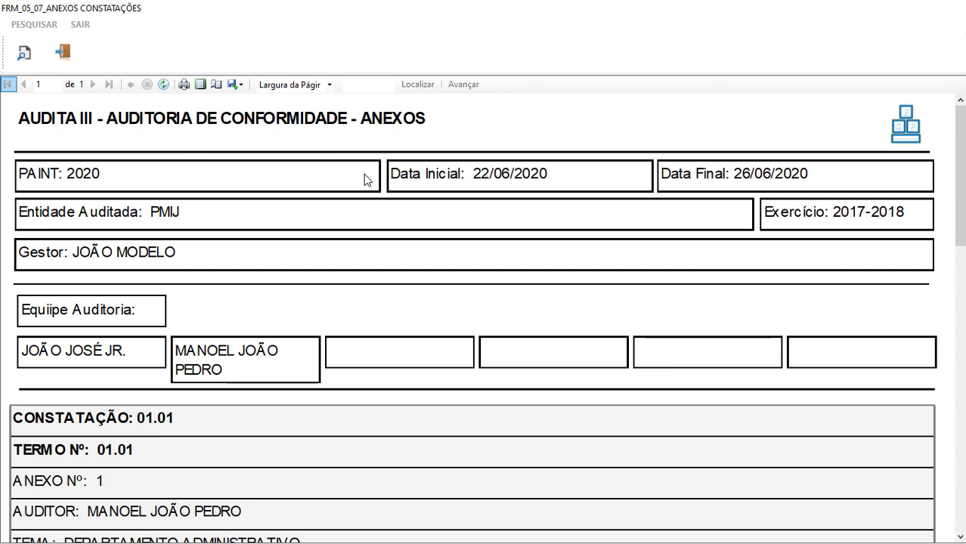
pyautogui.scroll(-1, 302, 280)
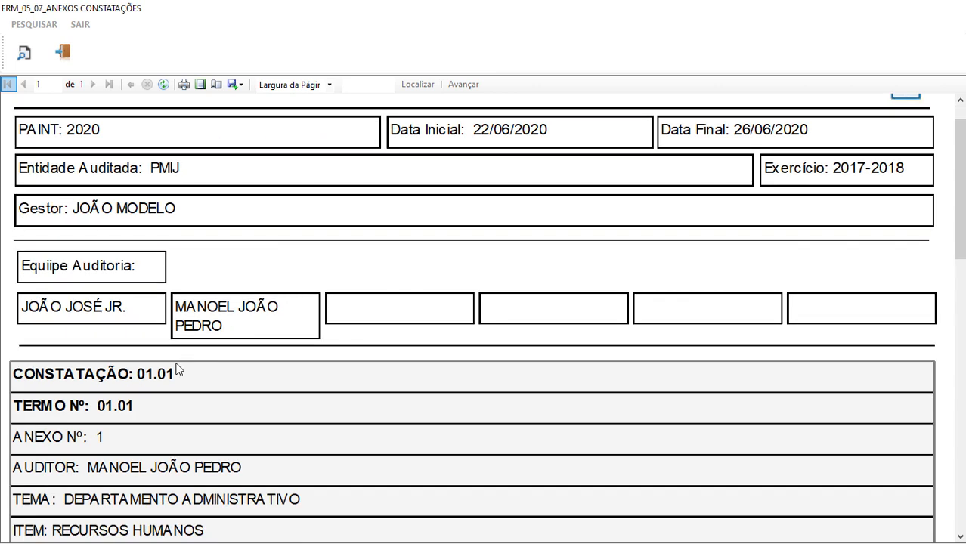
pyautogui.scroll(-2, 179, 369)
pyautogui.scroll(-3, 179, 369)
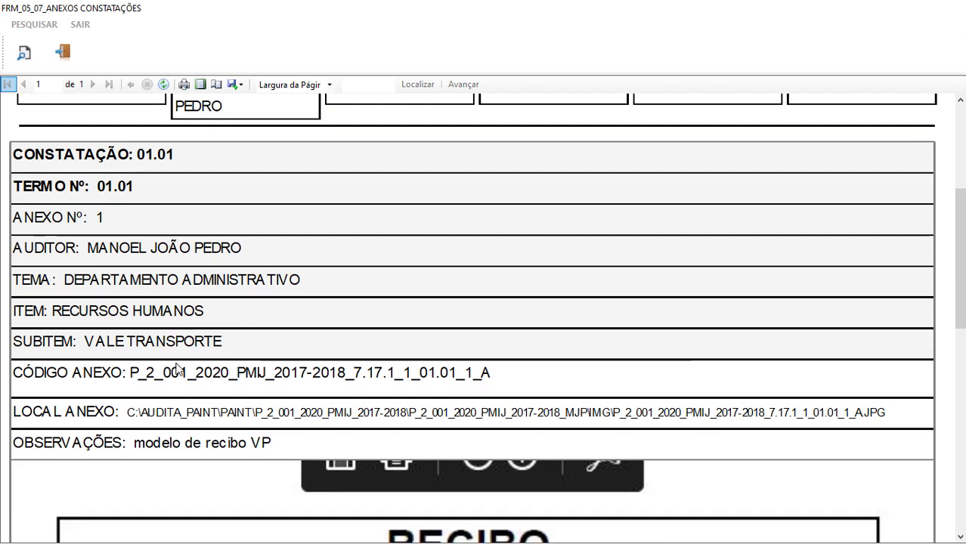
pyautogui.scroll(-4, 179, 368)
pyautogui.scroll(1, 180, 366)
pyautogui.scroll(-2, 192, 356)
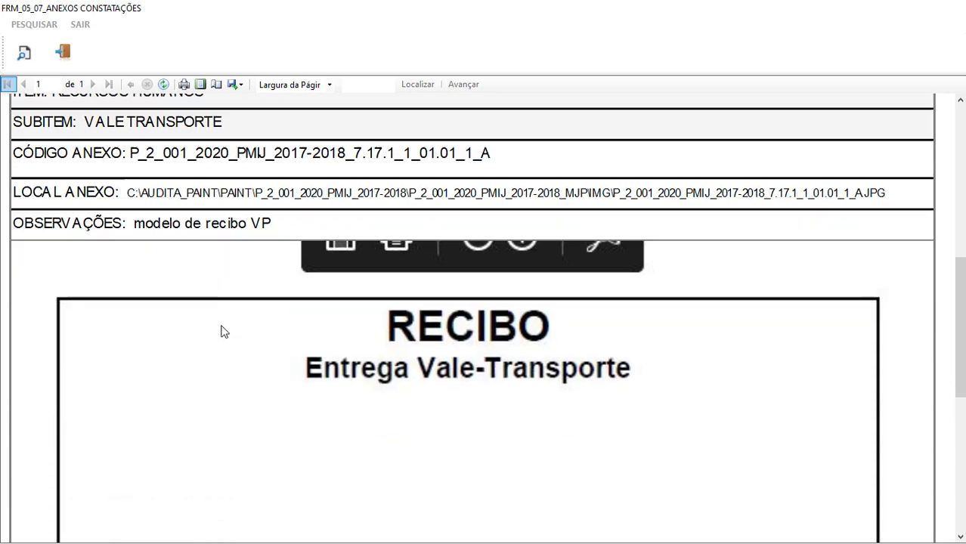
# Finish the report, close it, and bring up the backup form for PAINT P_2_001_2020_PMIJ_2017-2018.
pyautogui.scroll(-3, 297, 245)
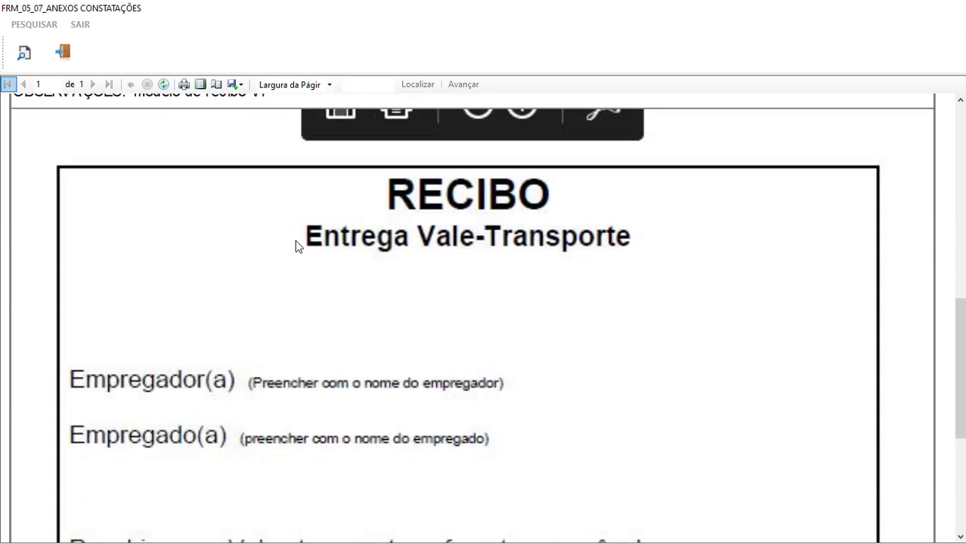
pyautogui.scroll(-7, 295, 240)
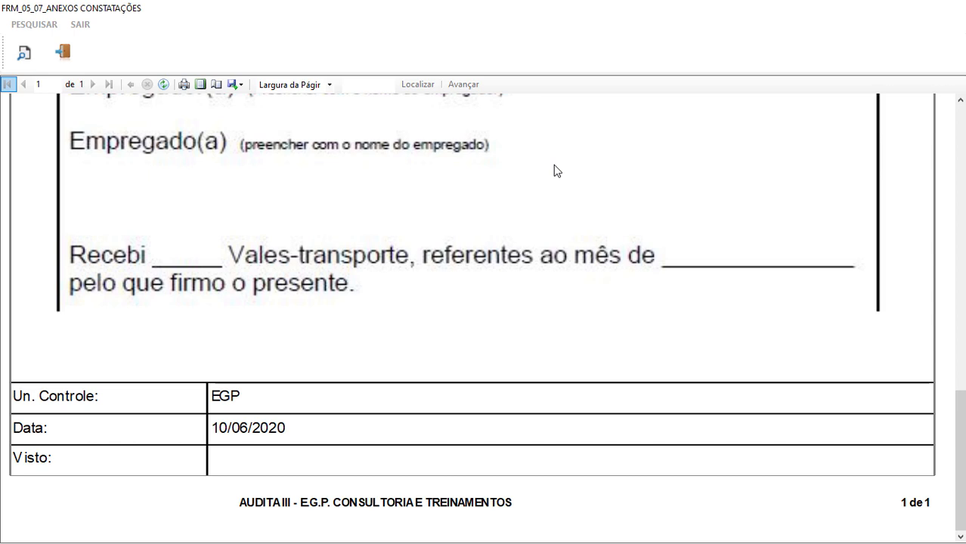
pyautogui.click(65, 57)
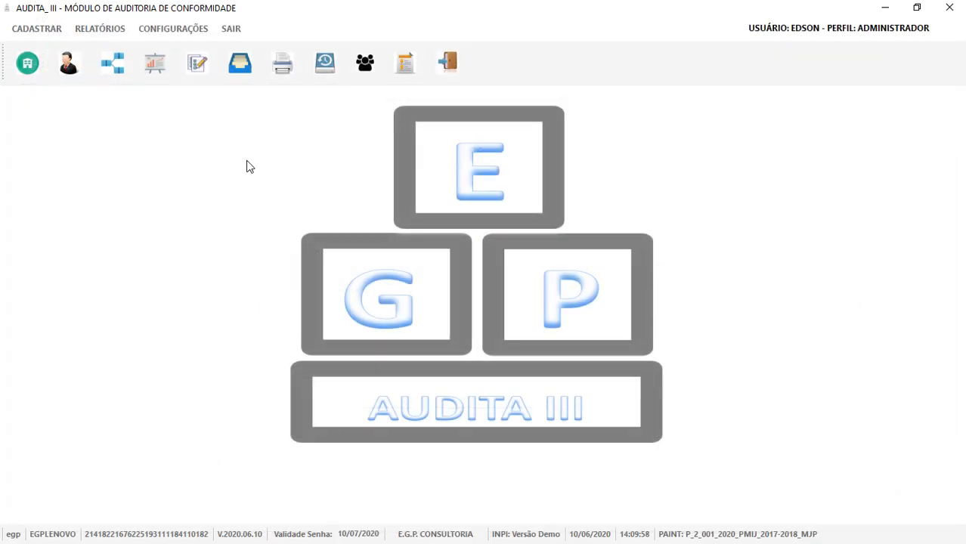
pyautogui.click(324, 70)
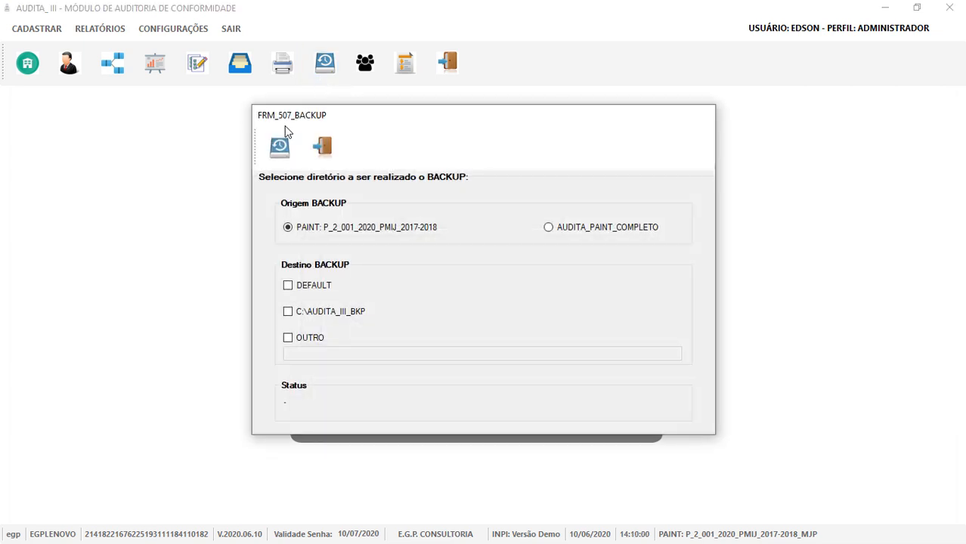
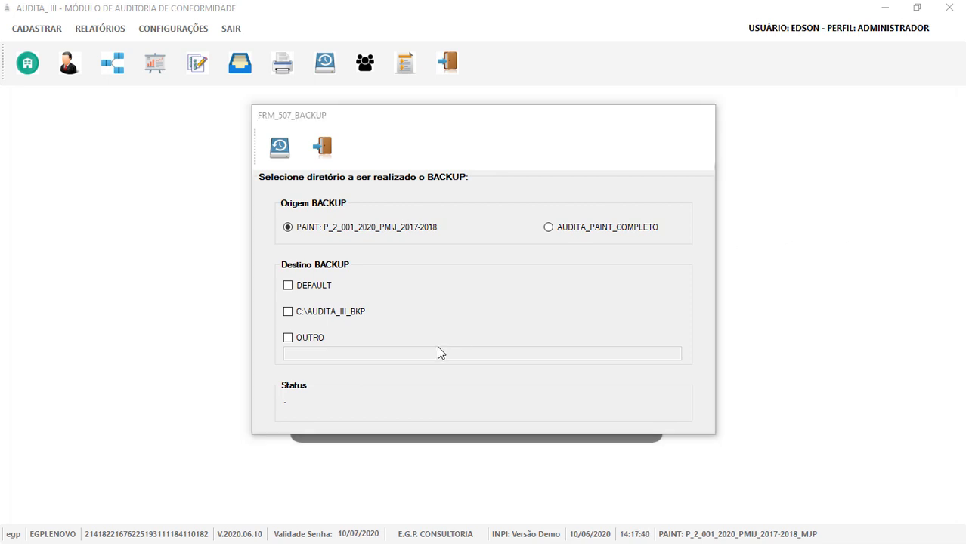
# Back up the PAINT to E:\...\backup_projetos_audita as P_2_001_2020_PMIJ_2017-2018_10-06-2020_14-18.zip.
pyautogui.click(288, 338)
pyautogui.scroll(-1, 498, 341)
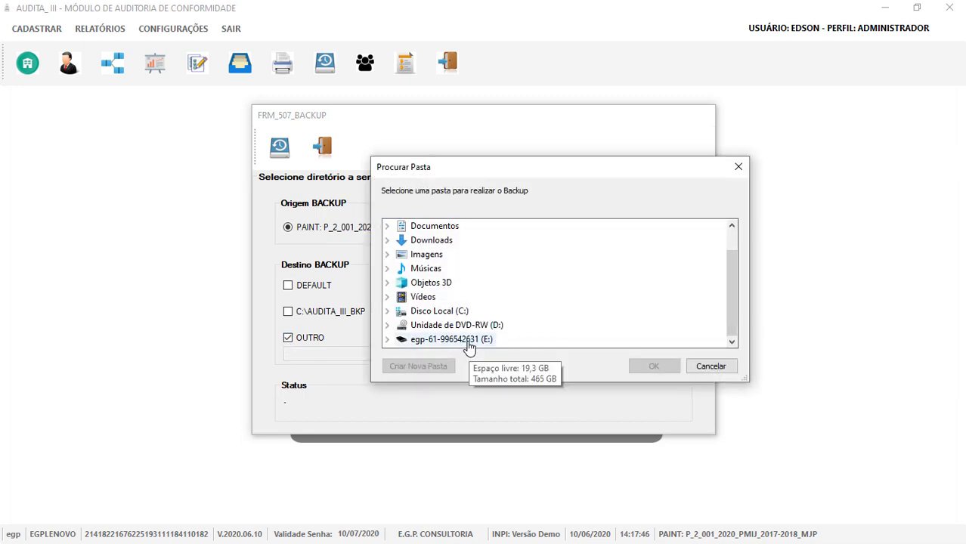
pyautogui.click(468, 342)
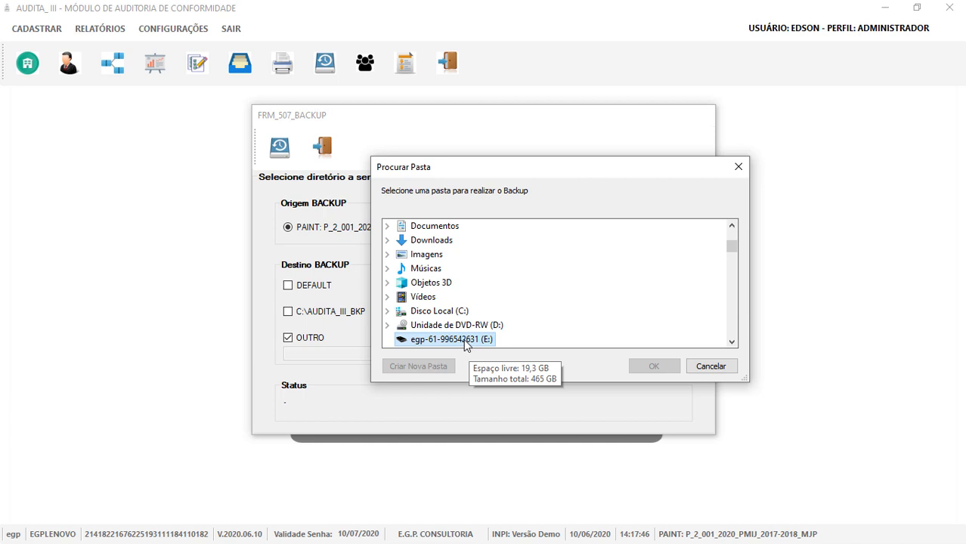
pyautogui.click(484, 344)
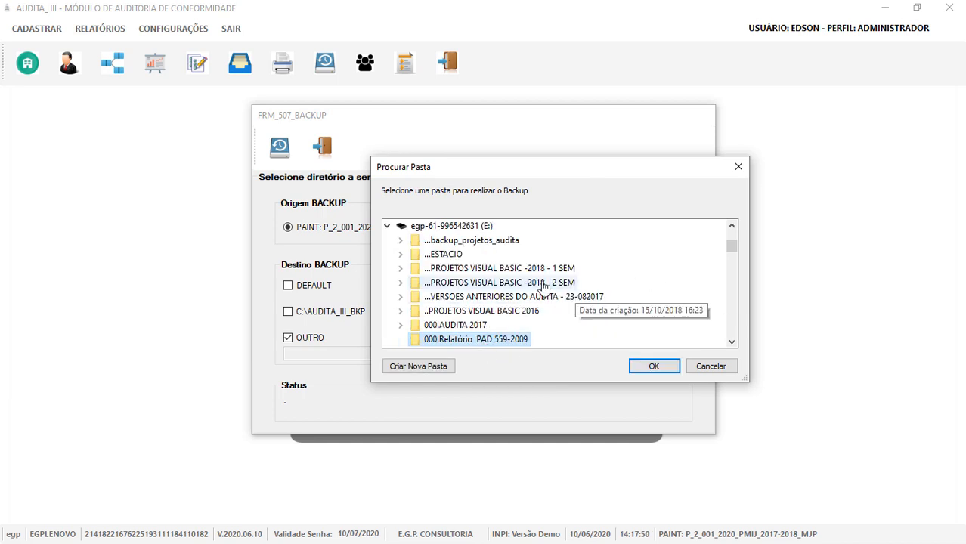
pyautogui.click(503, 245)
pyautogui.press('Return')
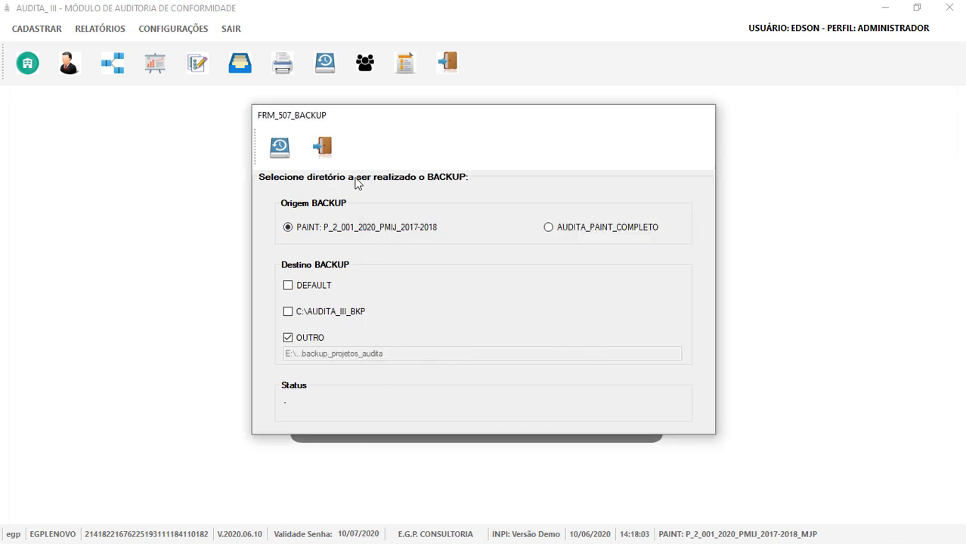
pyautogui.click(279, 150)
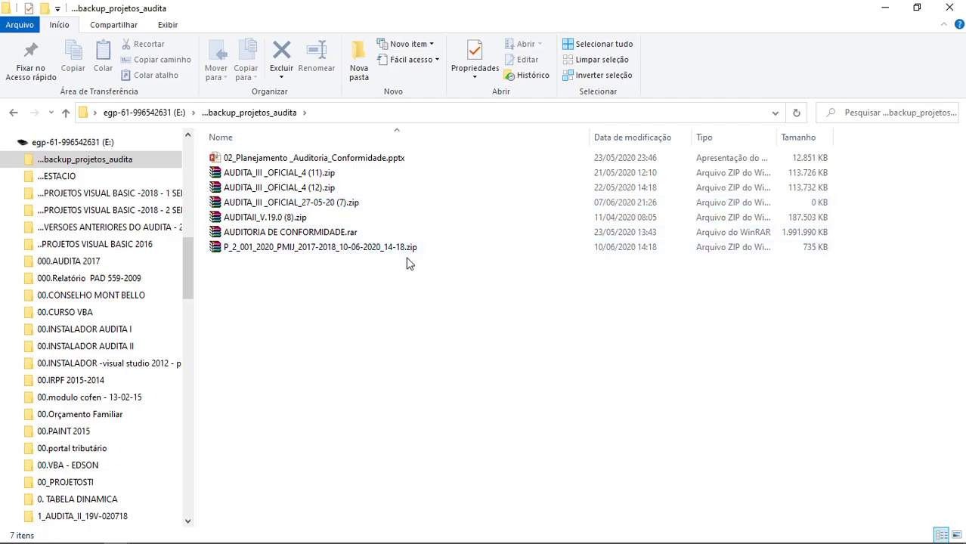
pyautogui.click(406, 252)
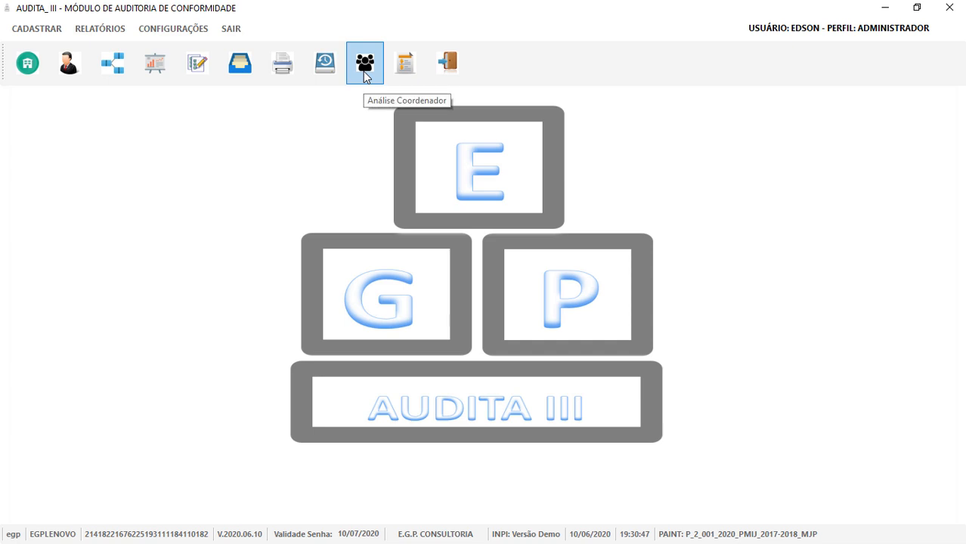
# Open the coordinator's consolidated report and enter placeholder Apresentação and Escopo texts.
pyautogui.click(365, 74)
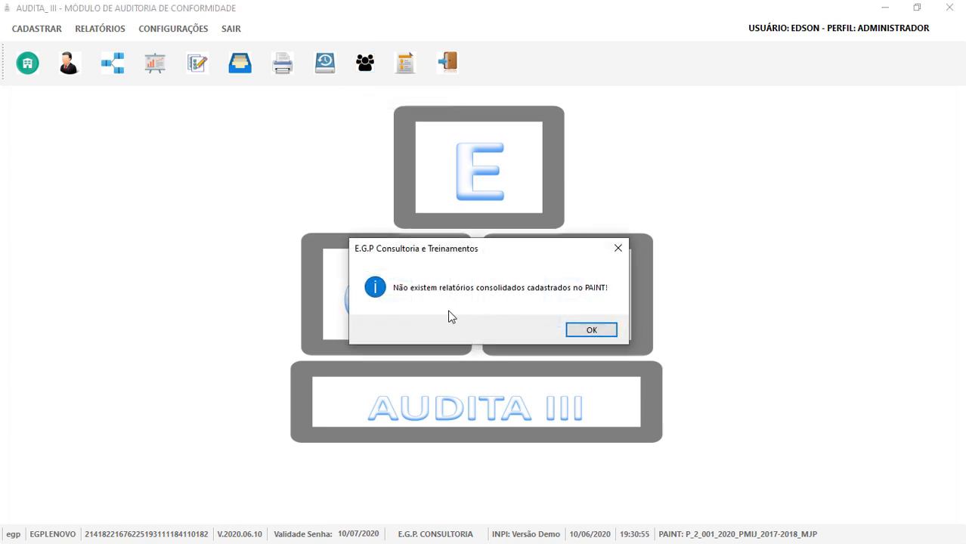
pyautogui.click(589, 334)
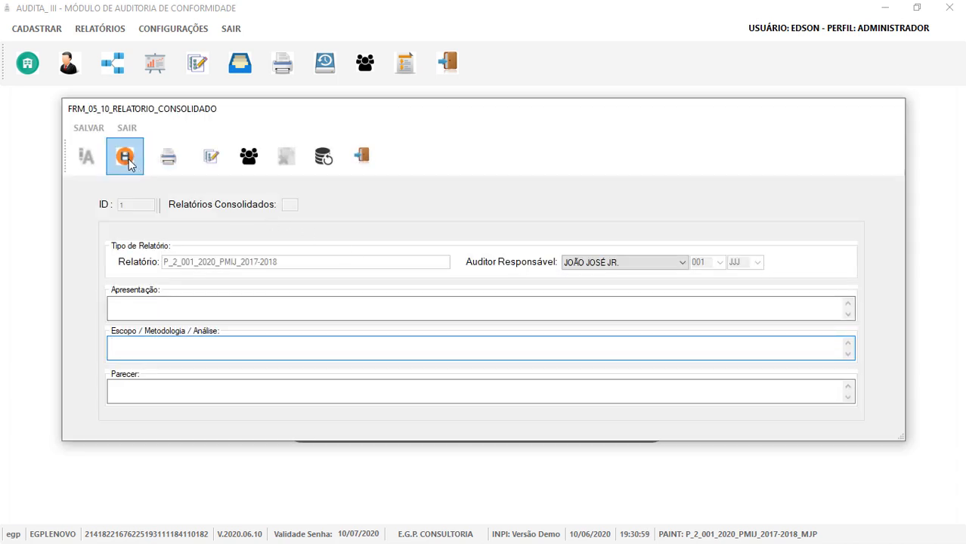
pyautogui.doubleClick(171, 309)
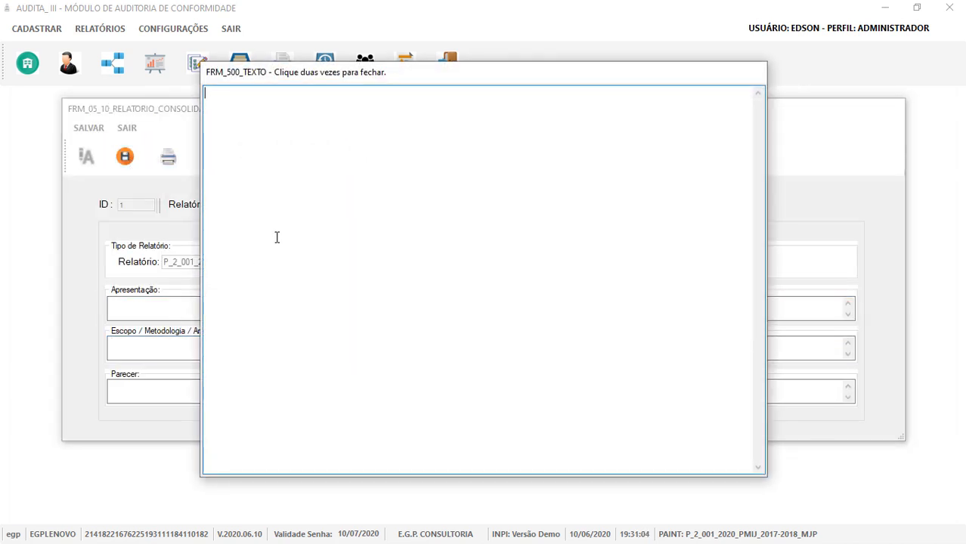
pyautogui.write('aaaaaaaaaaaaaaaa')
pyautogui.doubleClick(313, 186)
pyautogui.click(157, 349)
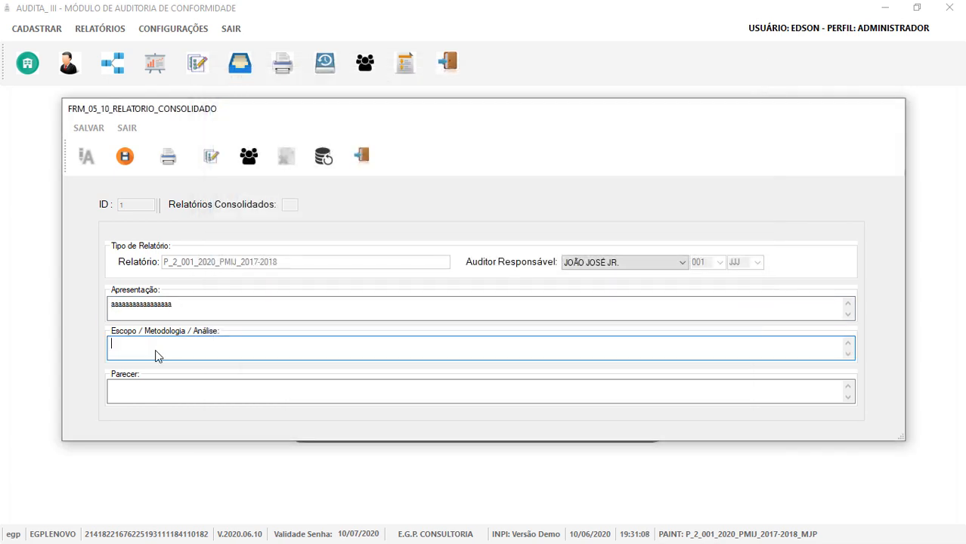
pyautogui.doubleClick(157, 355)
pyautogui.write('aaaaaaaaaaaaaaaaaaaaaaaaa')
pyautogui.hotkey('ctrl', 'a')
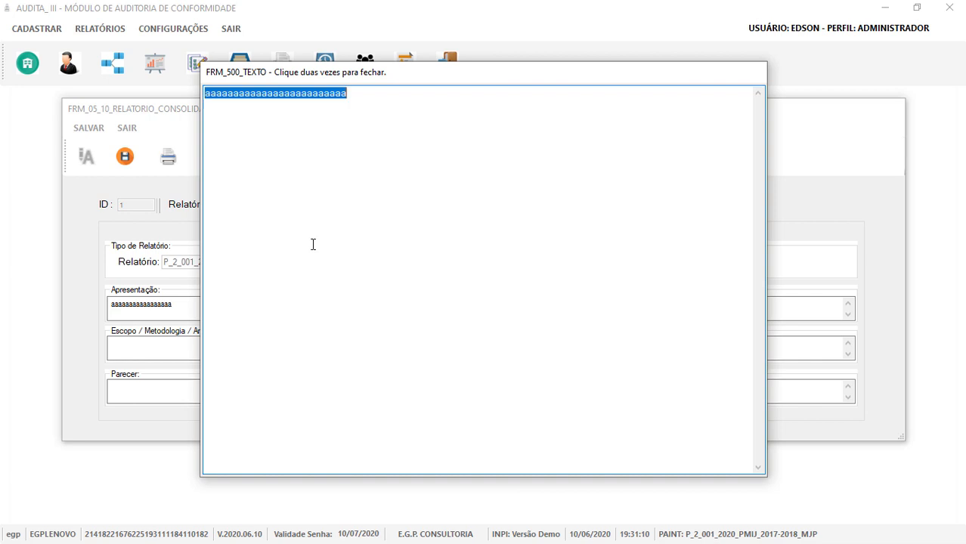
pyautogui.doubleClick(313, 245)
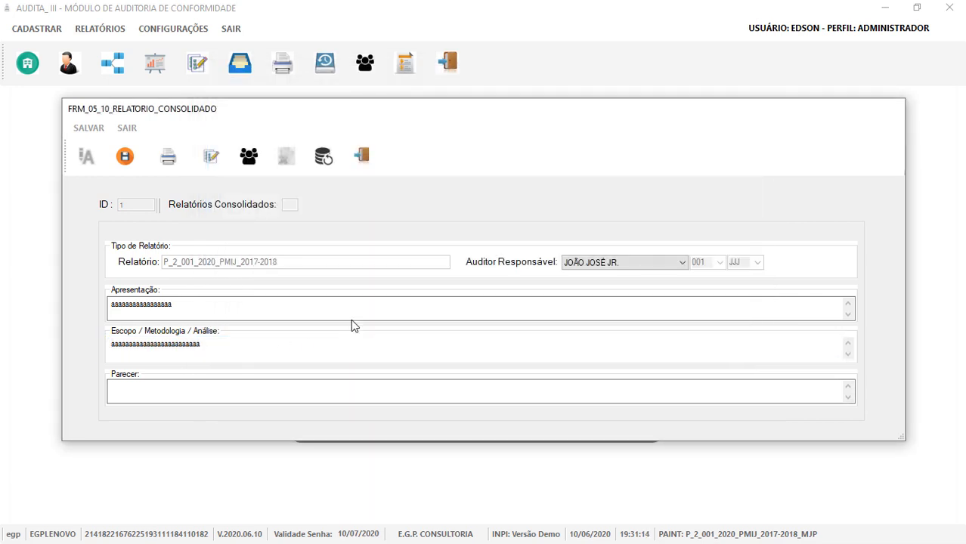
# Keep the current responsible auditor, save the record, and consolidate the report.
pyautogui.click(590, 265)
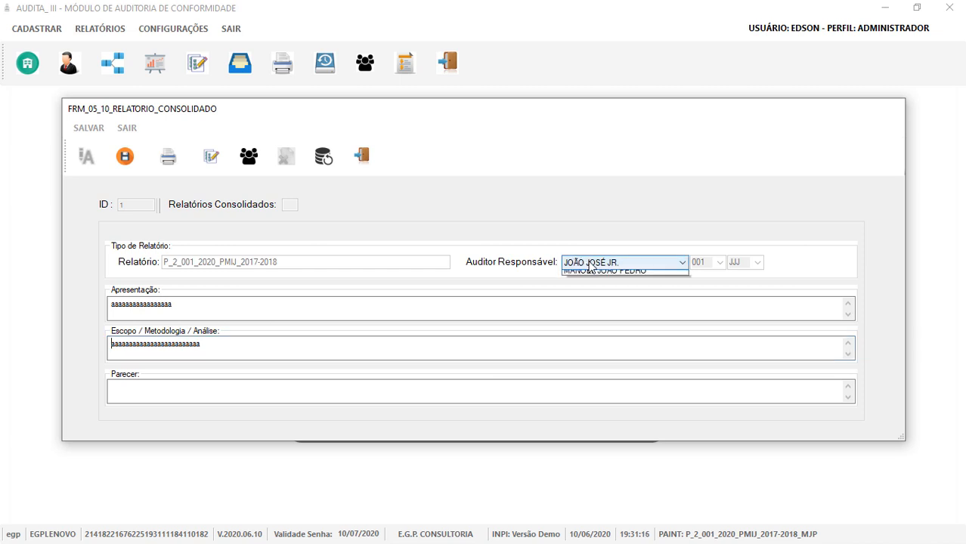
pyautogui.click(593, 275)
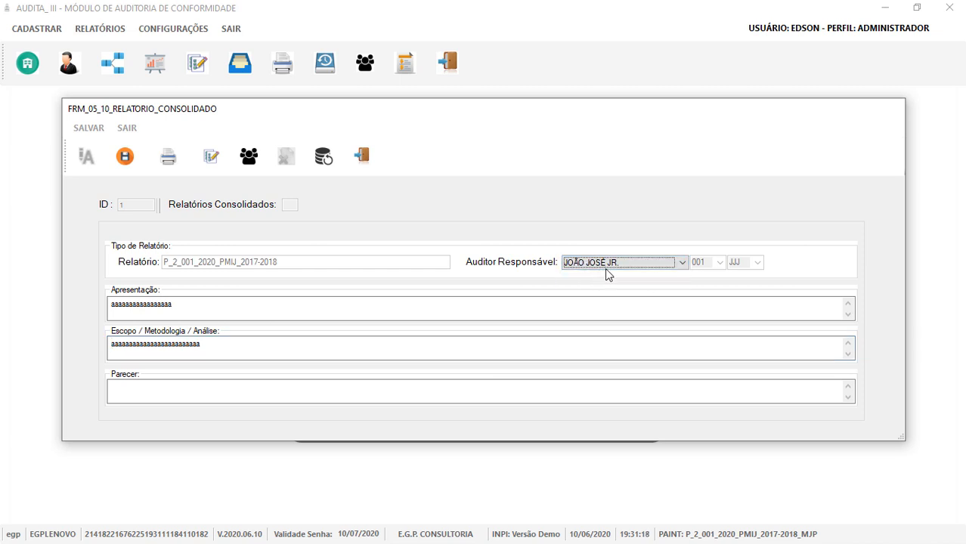
pyautogui.click(127, 164)
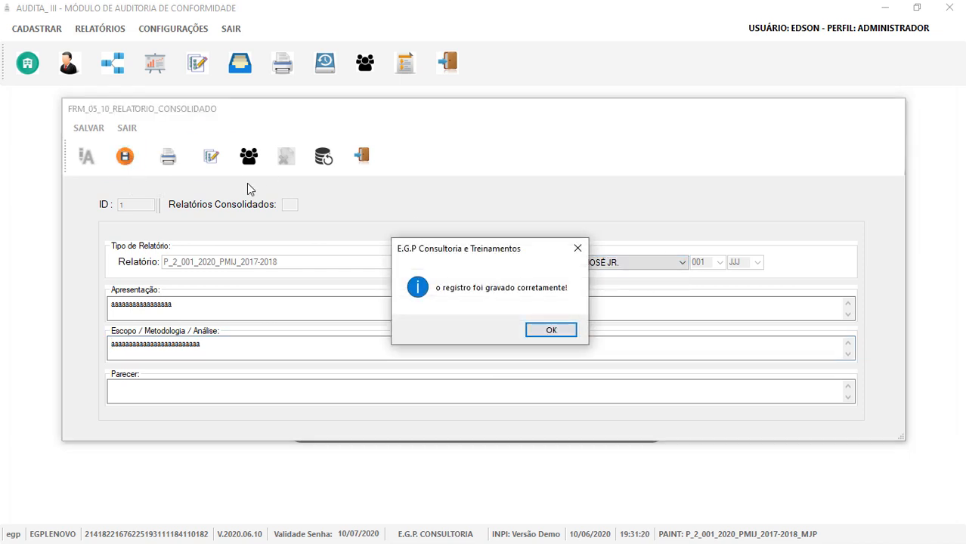
pyautogui.press('Return')
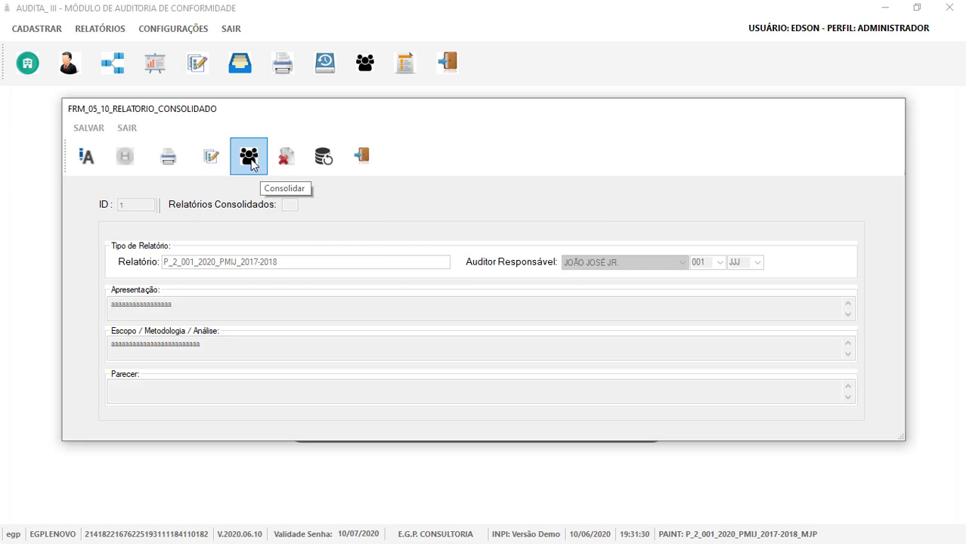
pyautogui.click(250, 162)
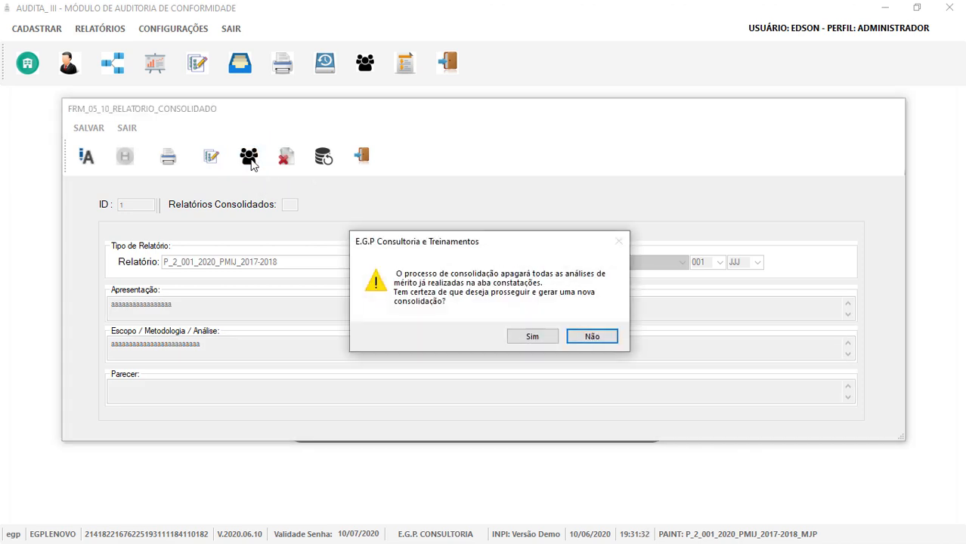
pyautogui.click(513, 341)
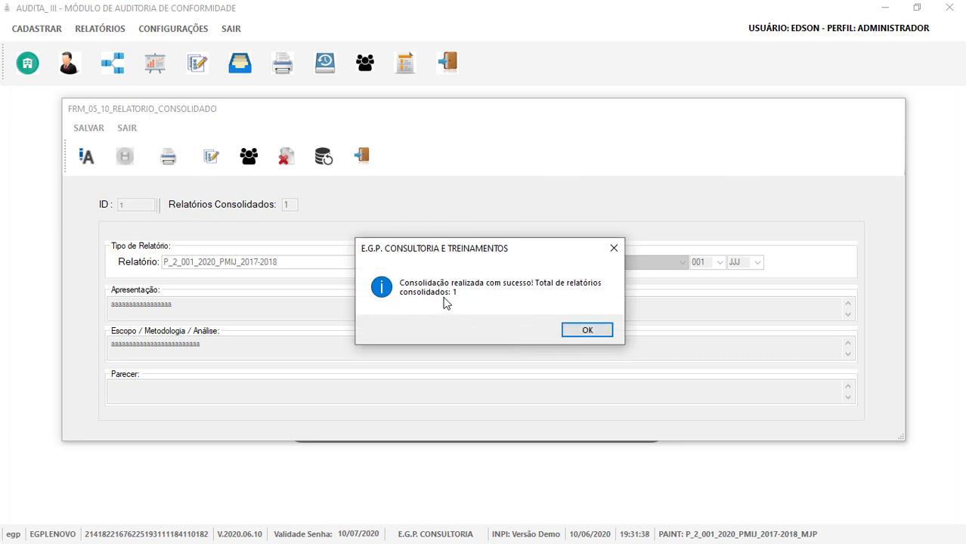
pyautogui.click(572, 331)
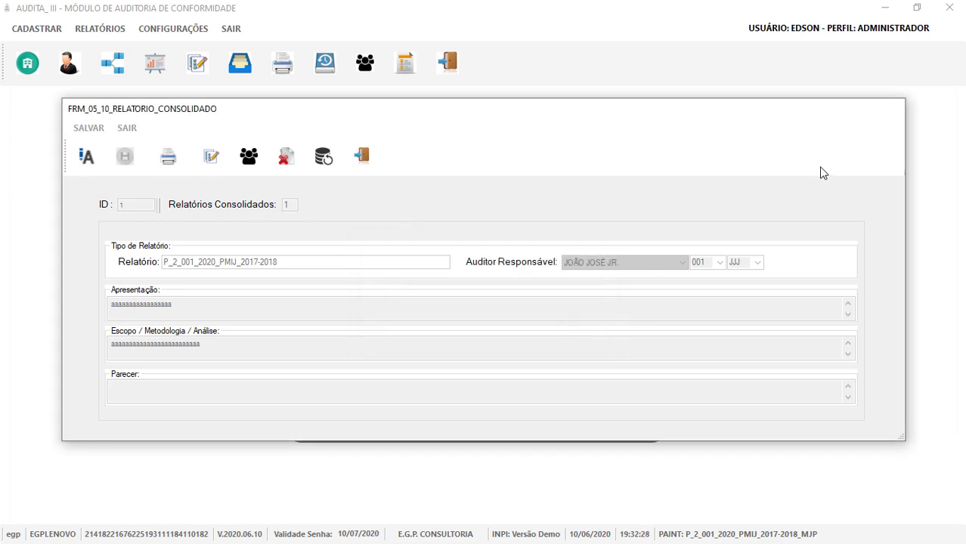
# Preview the consolidated report down to the EGP, 10/06/2020 footer, then close it.
pyautogui.click(168, 159)
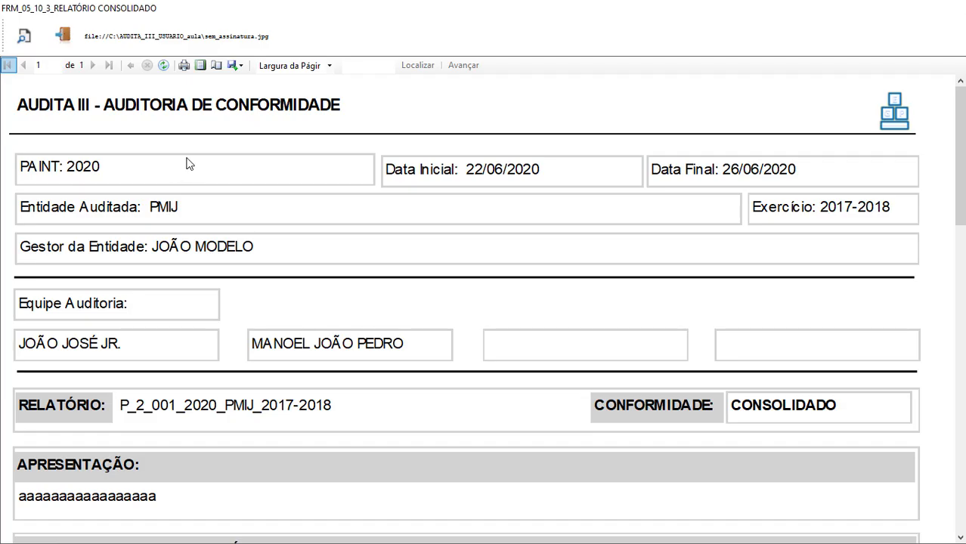
pyautogui.scroll(-5, 189, 164)
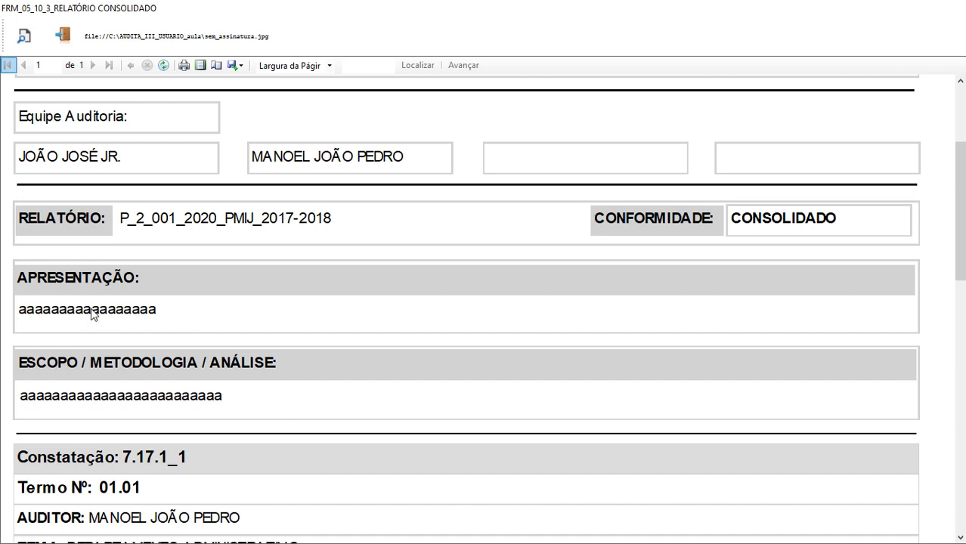
pyautogui.scroll(-1, 151, 306)
pyautogui.scroll(-5, 207, 294)
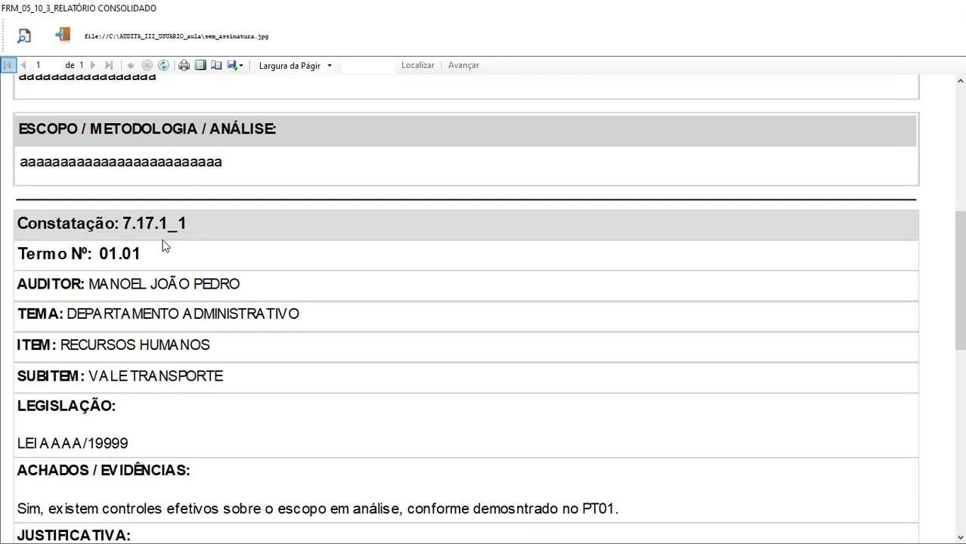
pyautogui.scroll(-15, 176, 238)
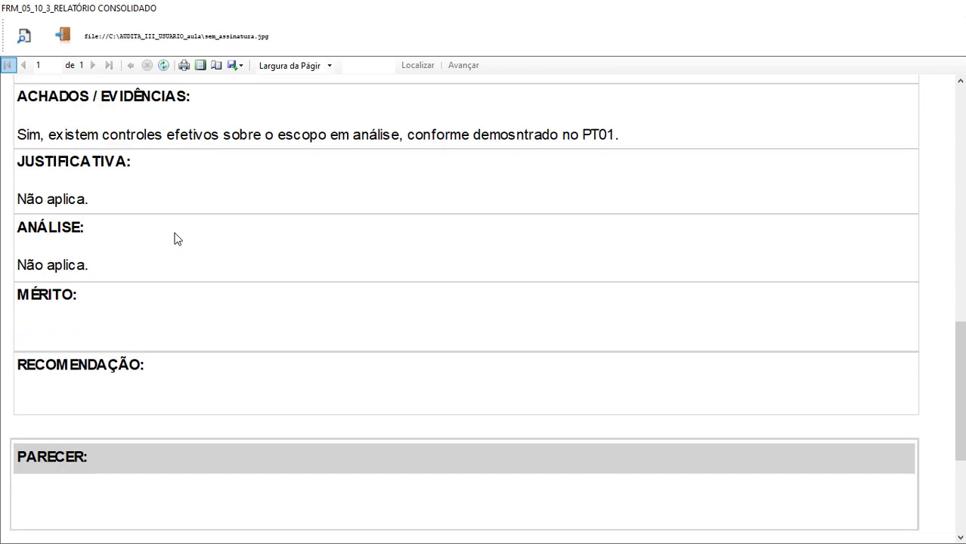
pyautogui.scroll(-2, 175, 238)
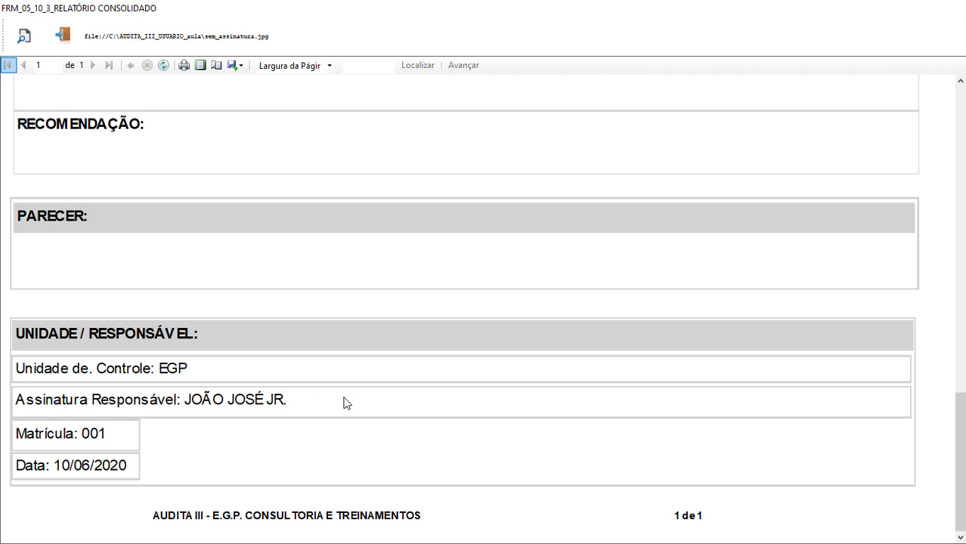
pyautogui.click(64, 34)
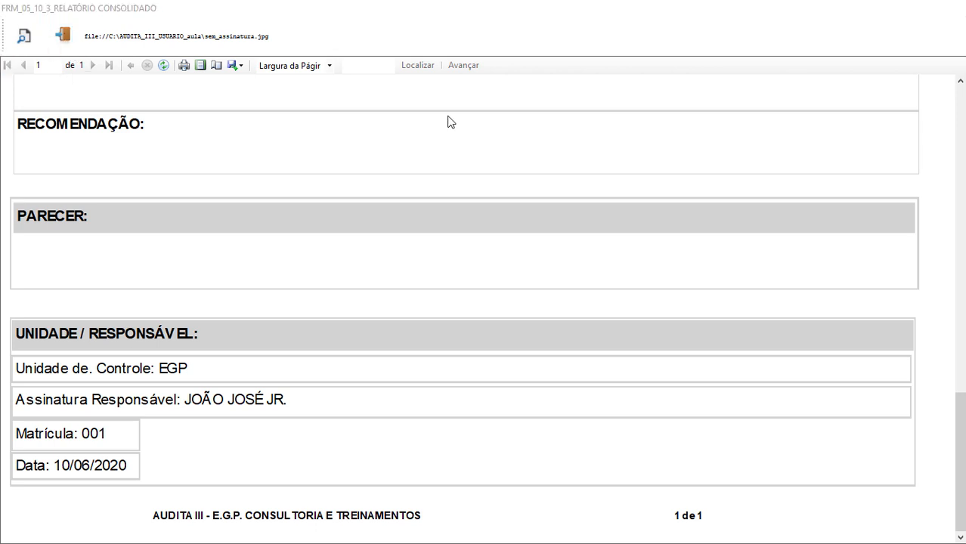
pyautogui.click(62, 37)
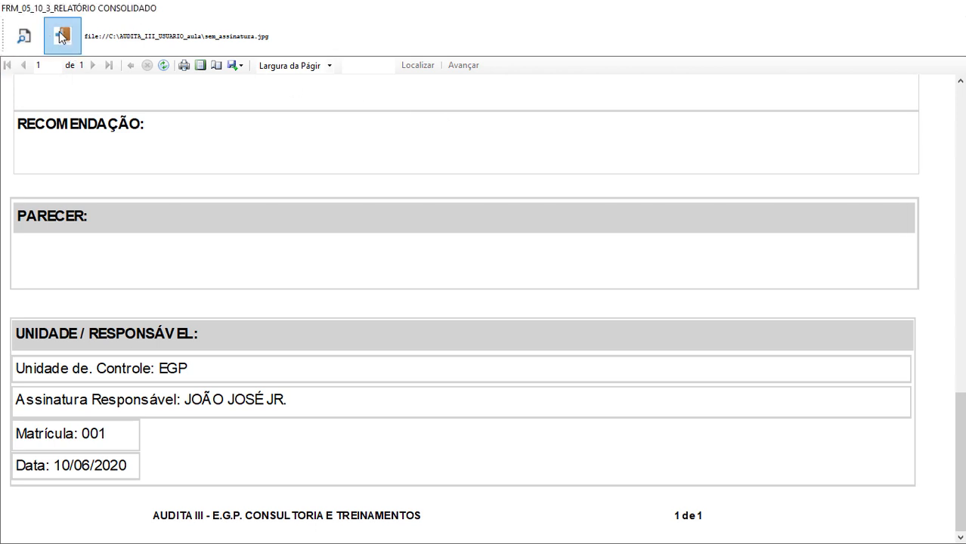
pyautogui.click(62, 38)
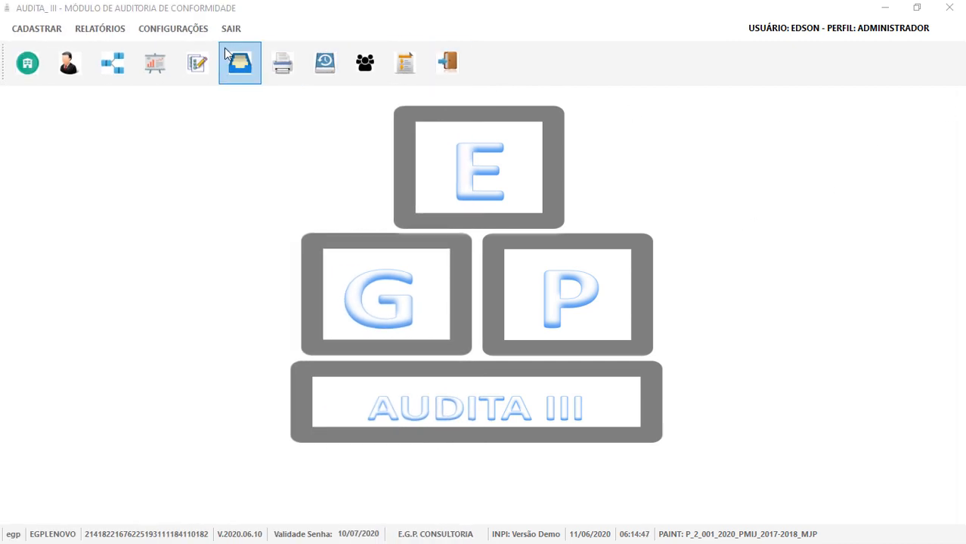
# Load assinatura_modelo.jpg from AULAS DO SISTEMA in Configurações > Assinatura and save it.
pyautogui.click(178, 30)
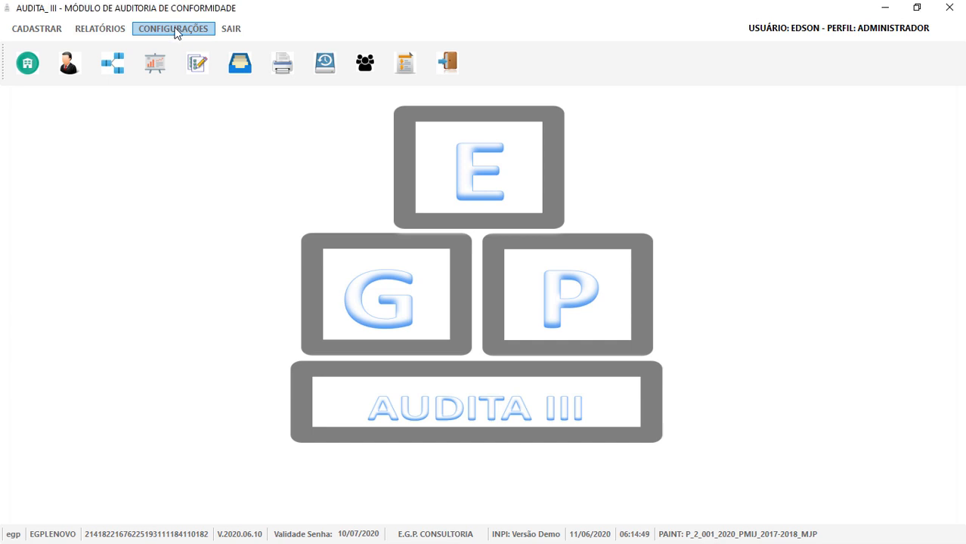
pyautogui.click(173, 30)
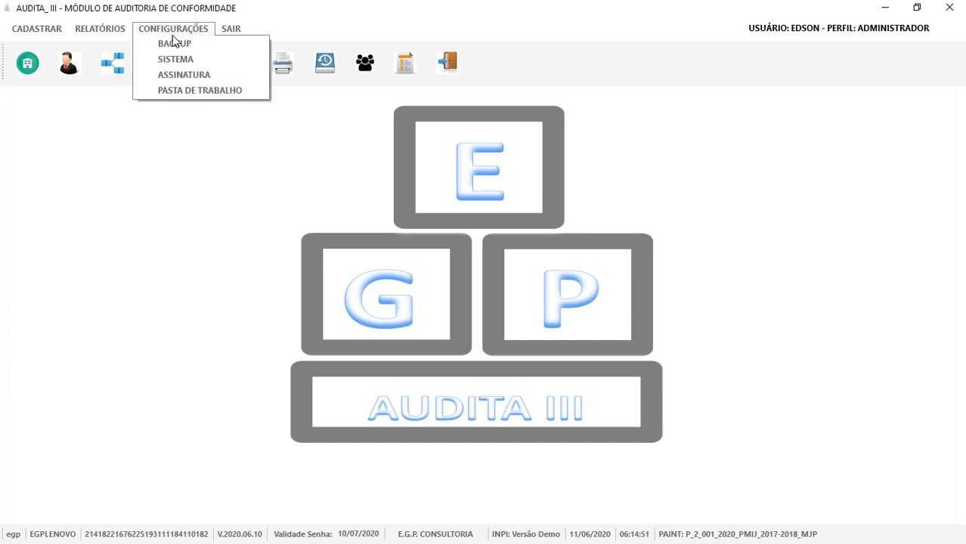
pyautogui.click(184, 75)
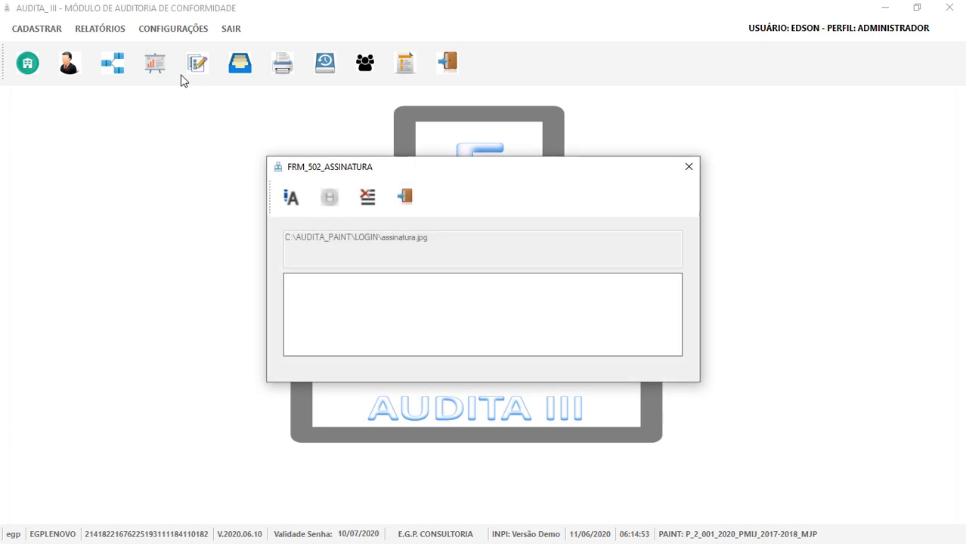
pyautogui.click(290, 198)
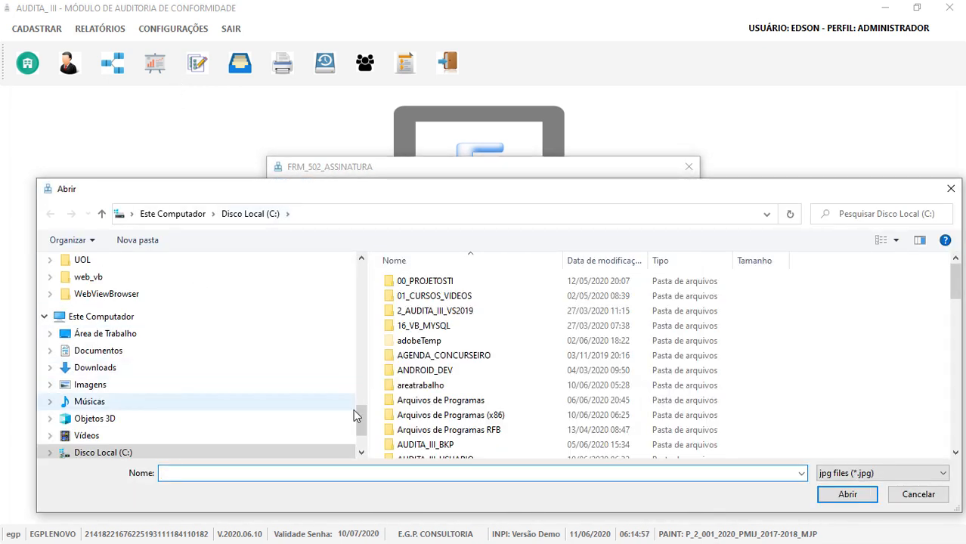
pyautogui.moveTo(360, 421); pyautogui.dragTo(370, 268)
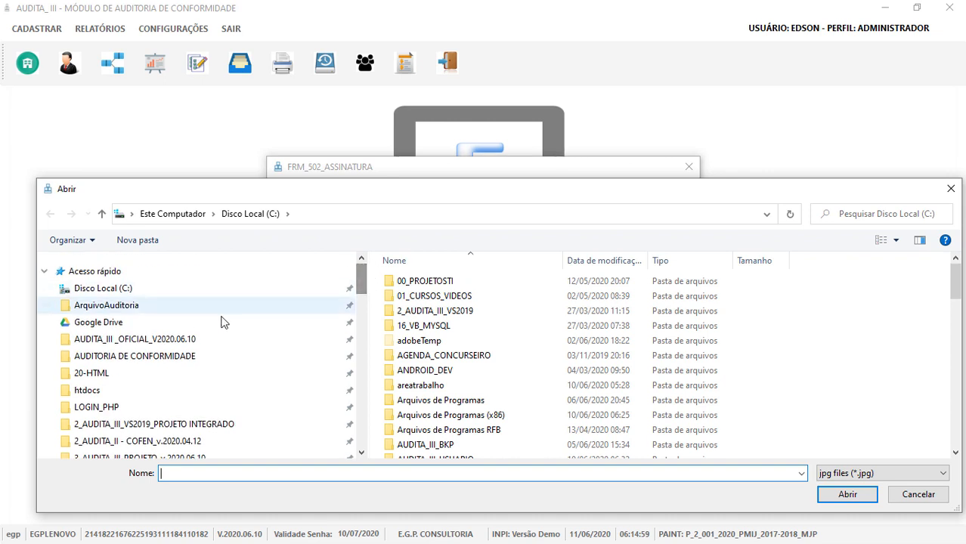
pyautogui.click(190, 358)
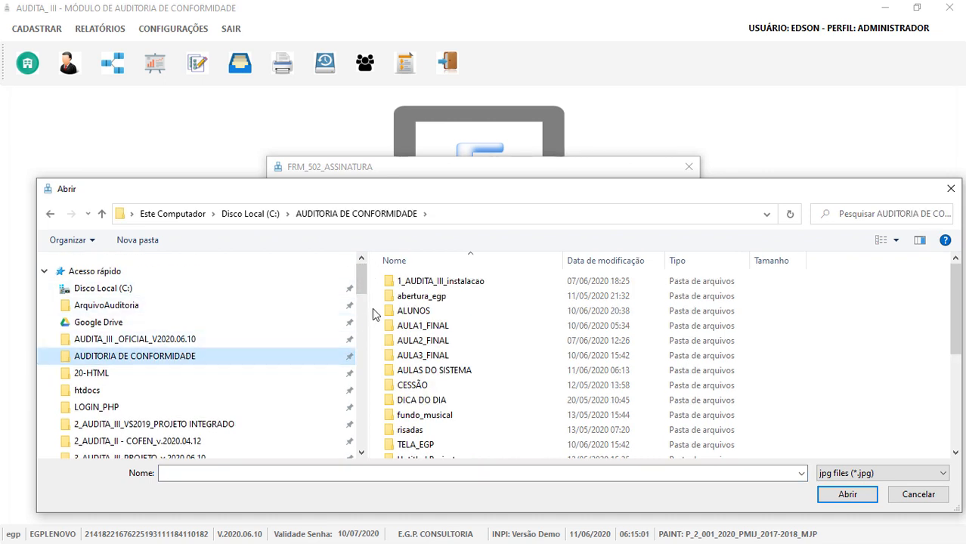
pyautogui.doubleClick(470, 373)
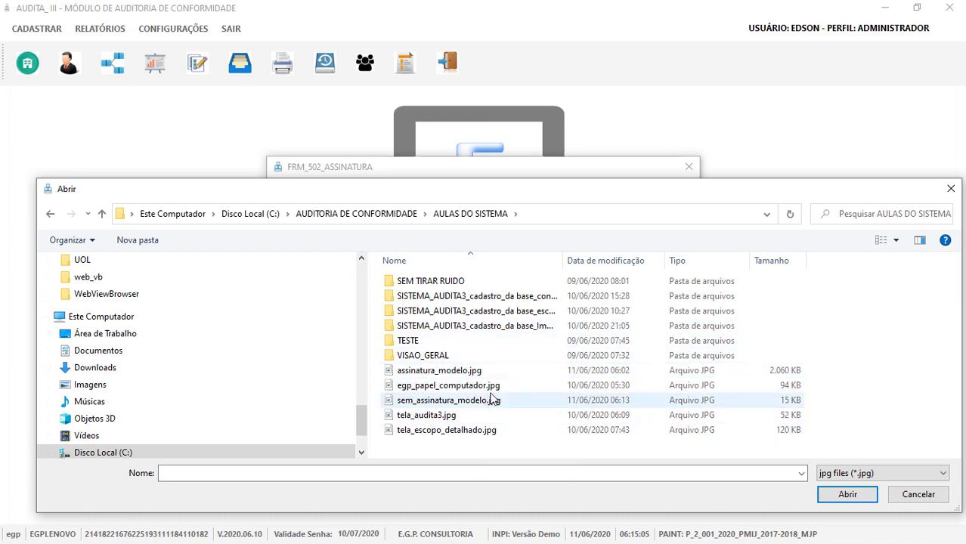
pyautogui.click(466, 376)
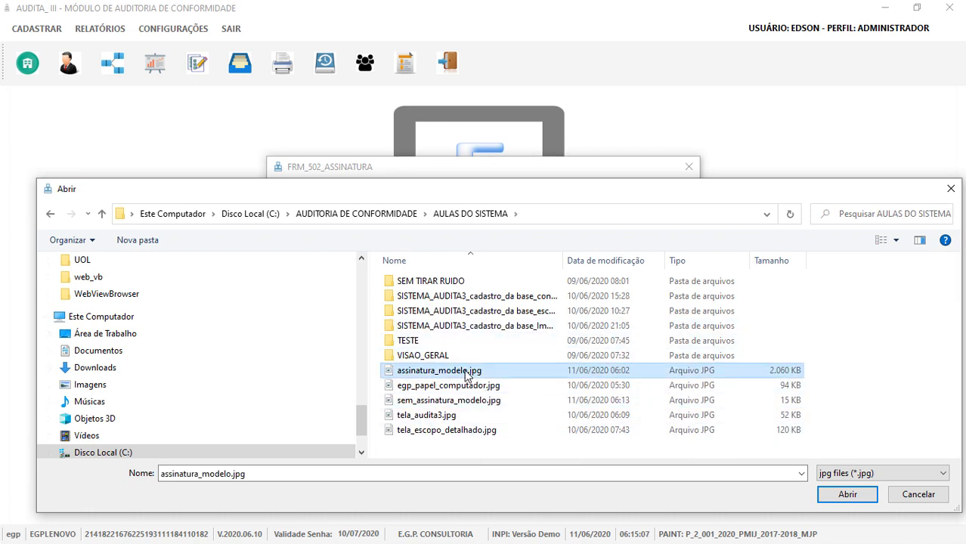
pyautogui.click(844, 497)
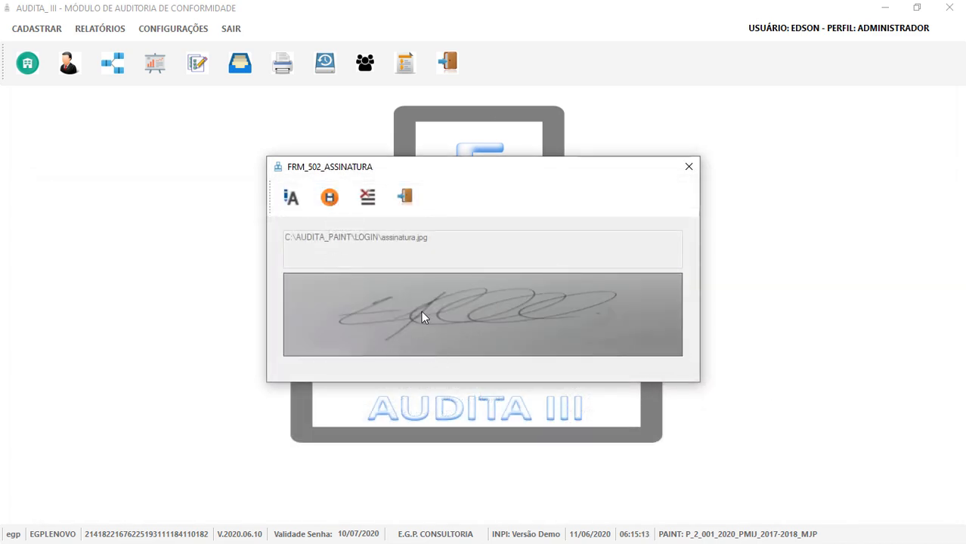
pyautogui.click(330, 199)
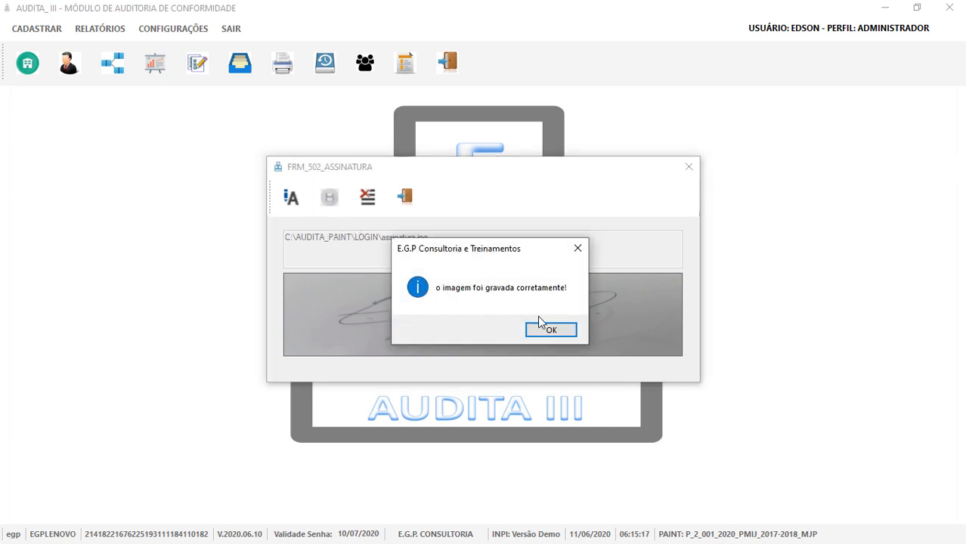
pyautogui.click(533, 336)
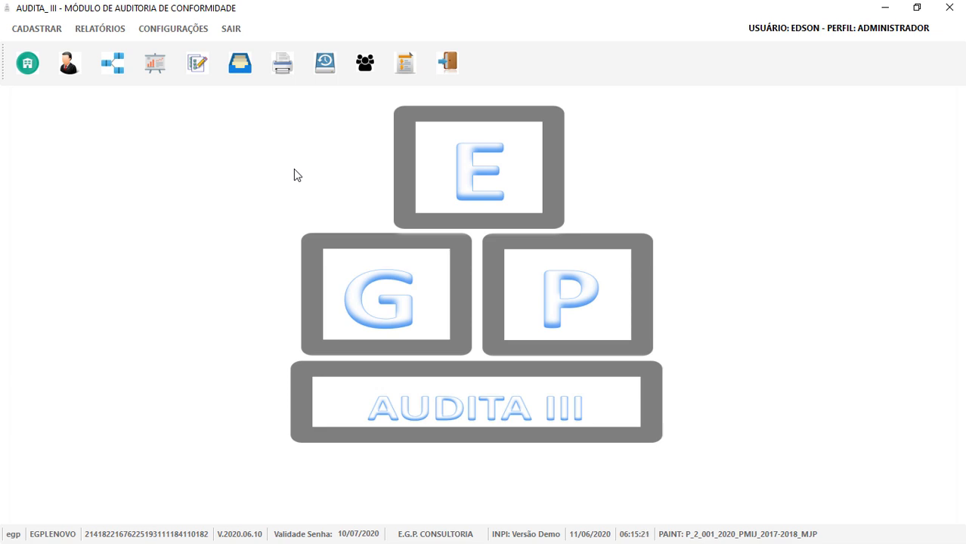
# Generate the GESTÃO DE PESSOAS auditor report, check the new signature, and close it.
pyautogui.click(284, 71)
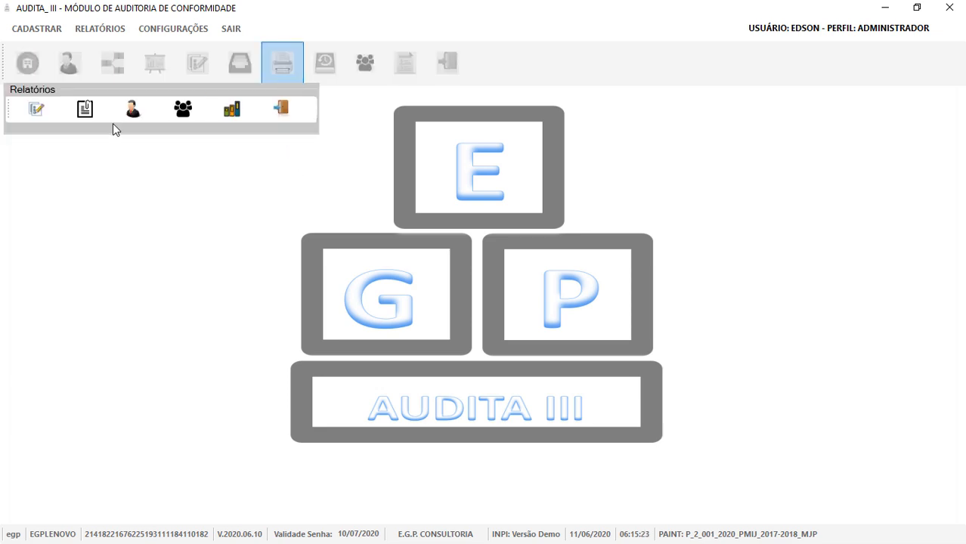
pyautogui.click(132, 112)
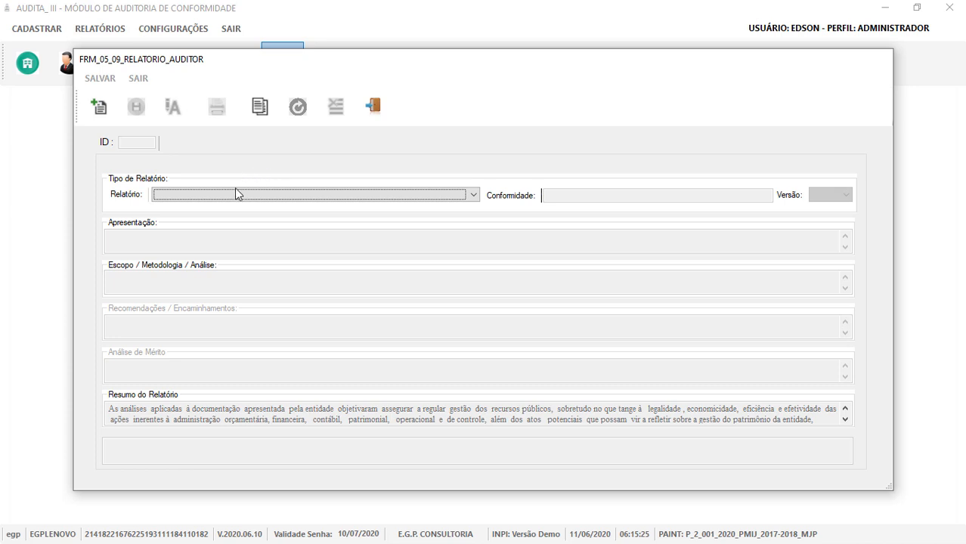
pyautogui.click(235, 194)
pyautogui.click(263, 209)
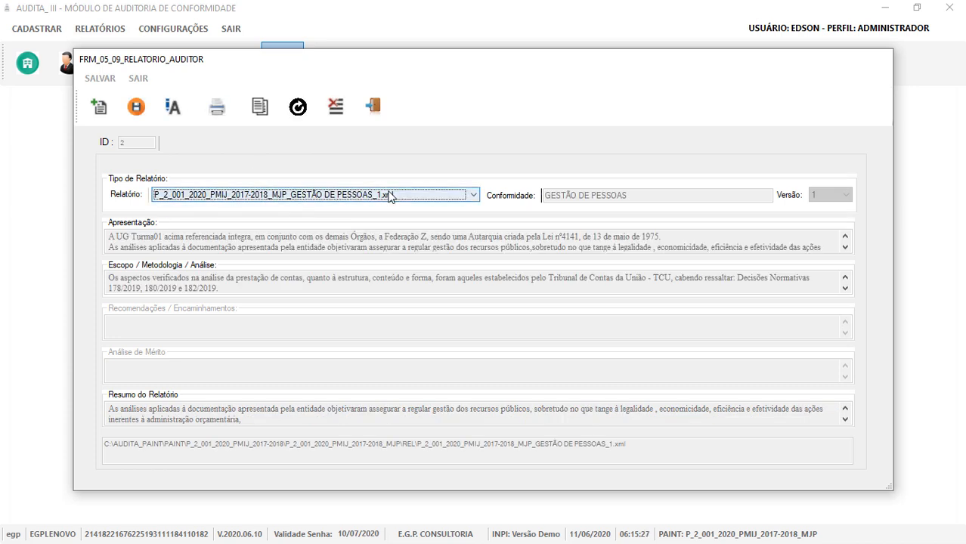
pyautogui.click(216, 114)
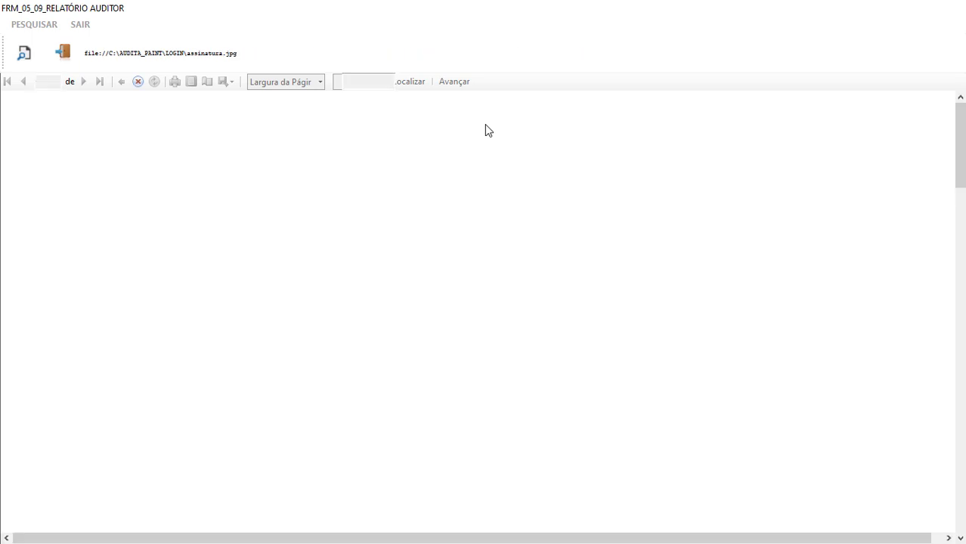
pyautogui.scroll(-15, 319, 215)
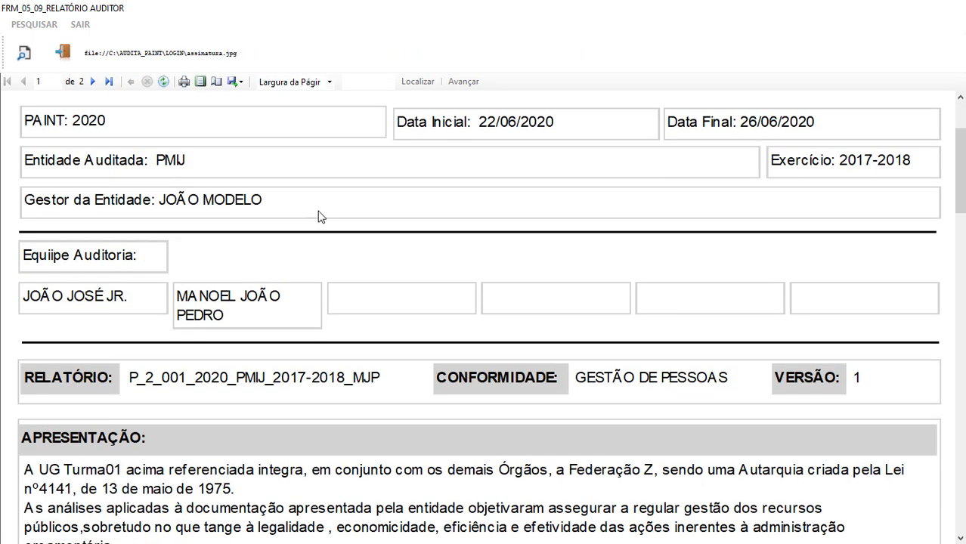
pyautogui.scroll(-15, 320, 215)
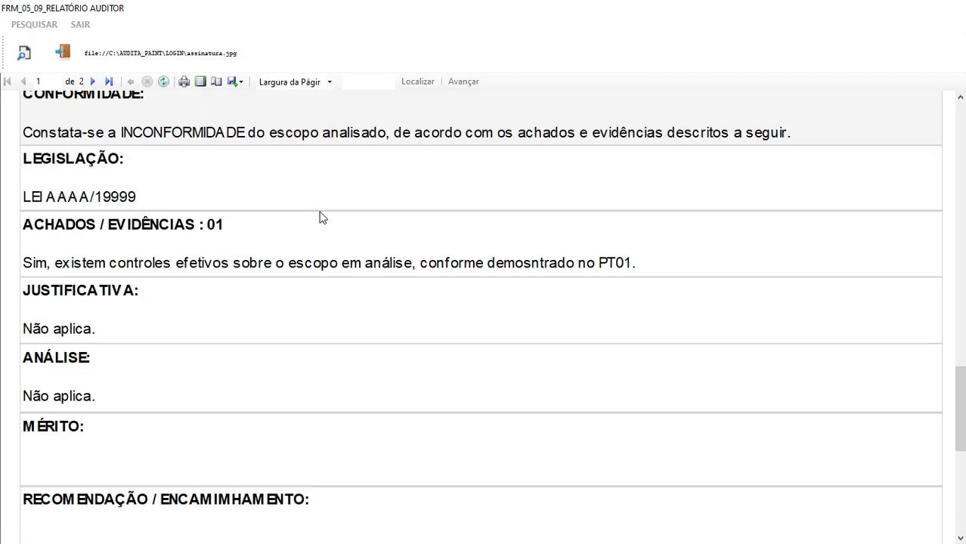
pyautogui.scroll(-5, 319, 214)
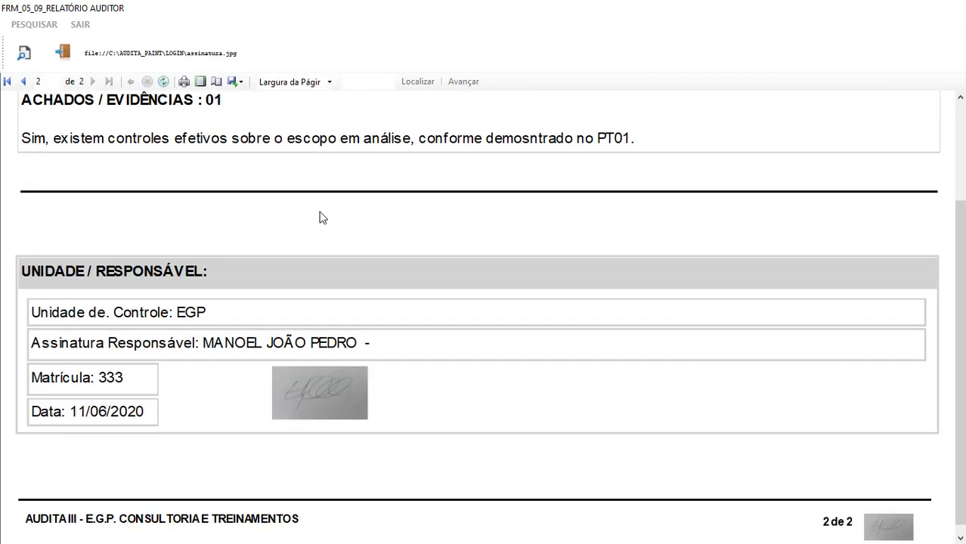
pyautogui.keyDown('ctrl'); pyautogui.scroll(-1, 583, 151); pyautogui.keyUp('ctrl')
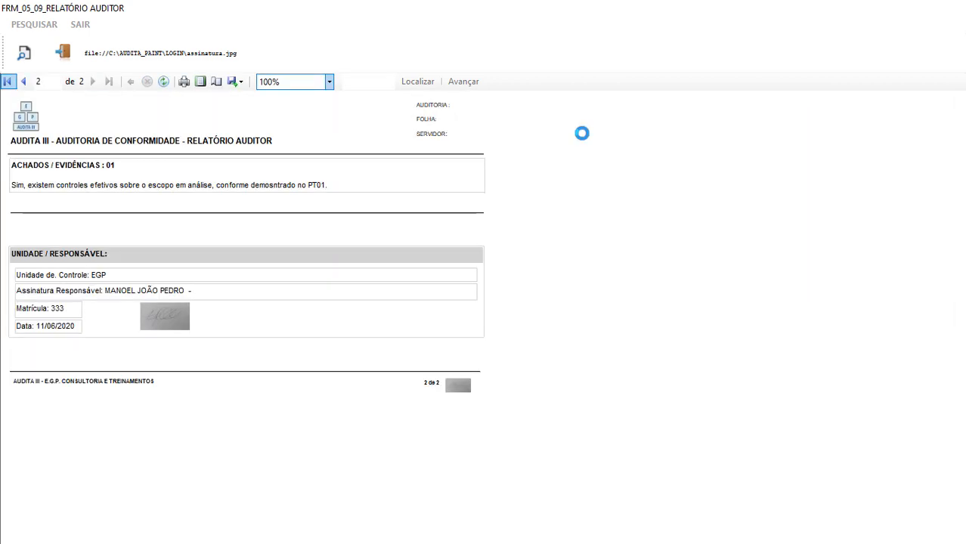
pyautogui.scroll(-3, 582, 139)
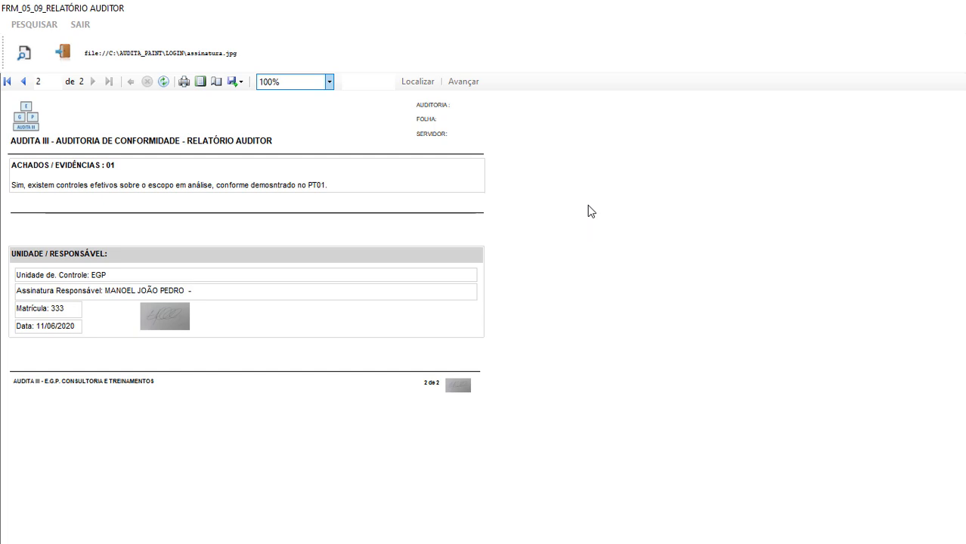
pyautogui.click(63, 52)
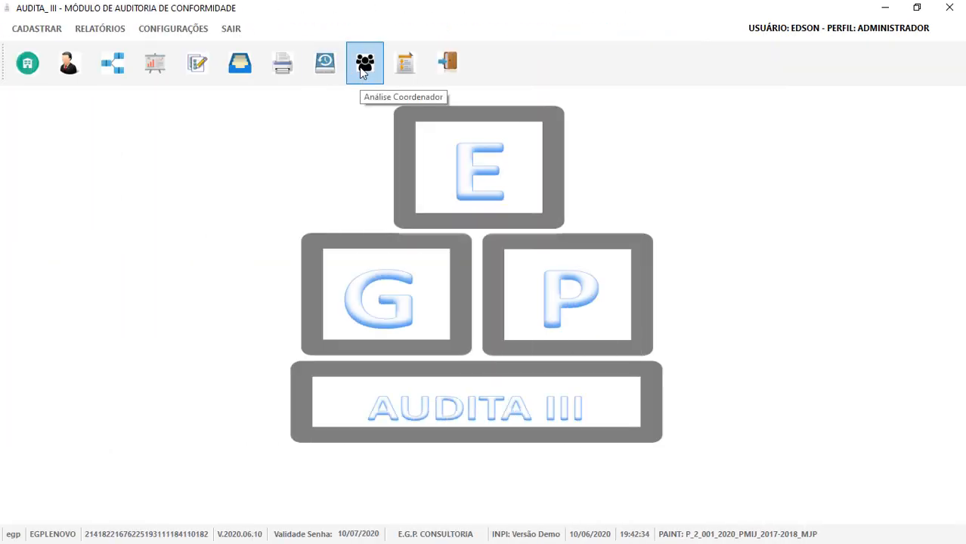
# Open the consolidated findings form for editing and enter LEI AAAA/19999 as Legislação.
pyautogui.click(363, 70)
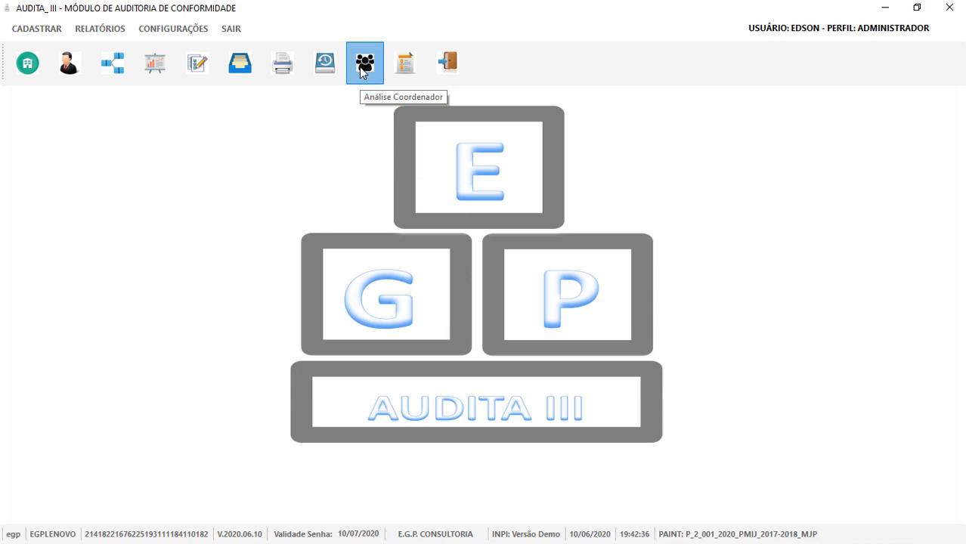
pyautogui.click(211, 158)
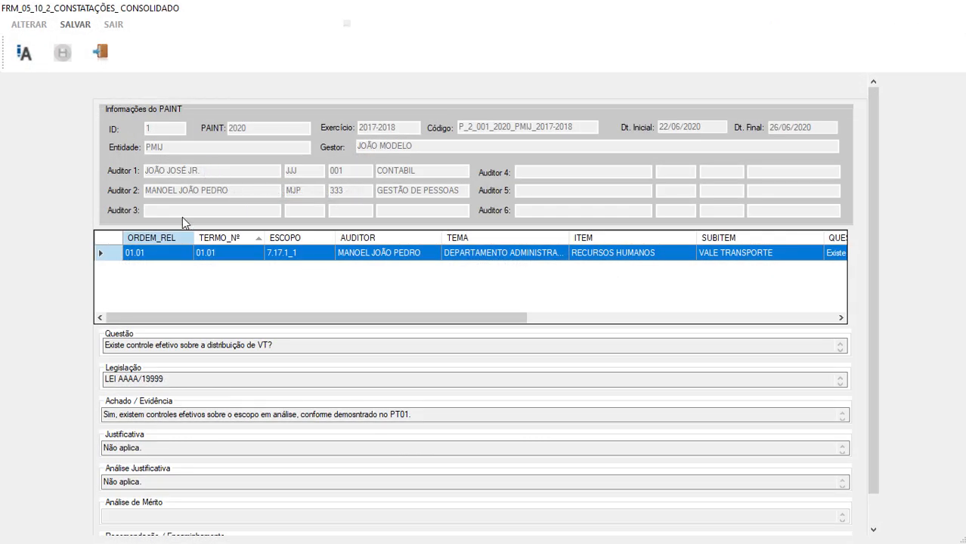
pyautogui.click(25, 55)
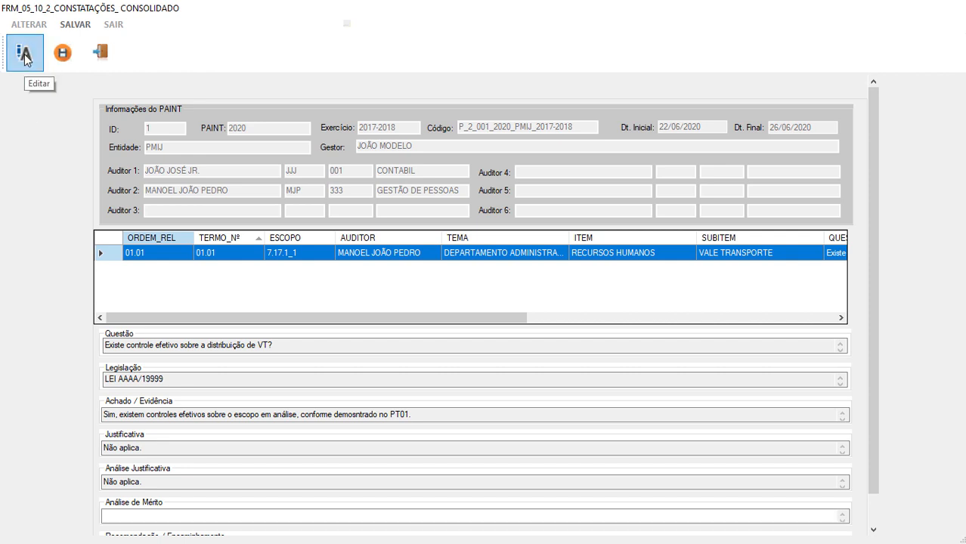
pyautogui.click(280, 344)
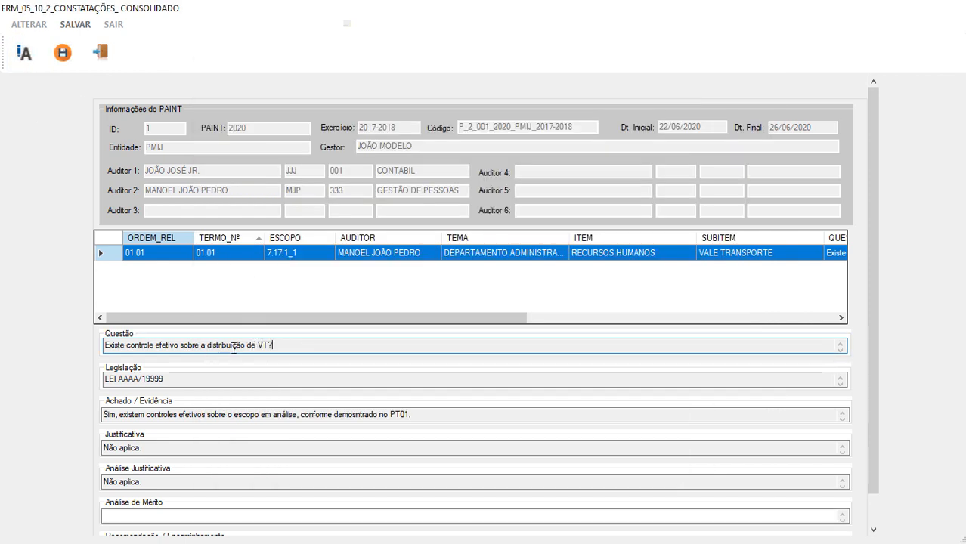
pyautogui.click(174, 381)
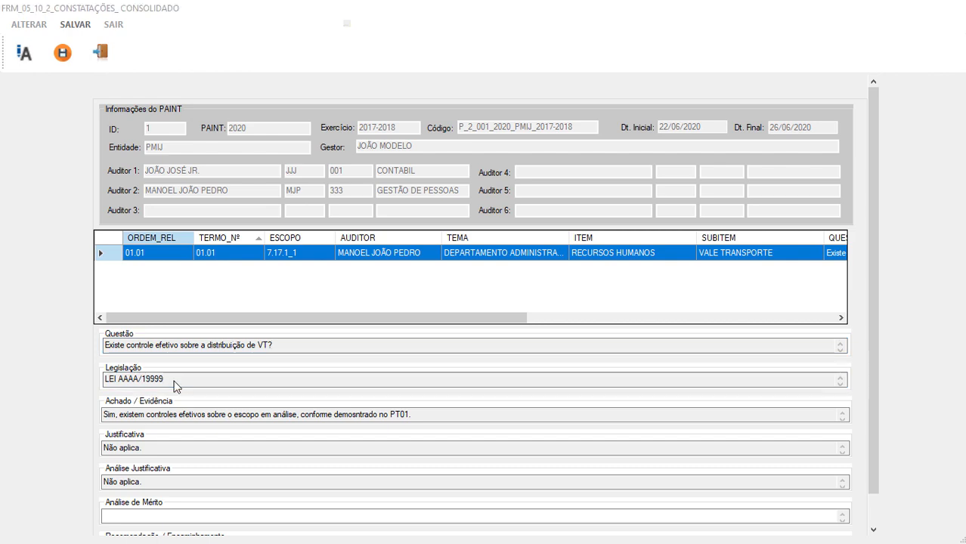
pyautogui.doubleClick(174, 381)
pyautogui.write('aaaaaaaaaaaaaaaaaa')
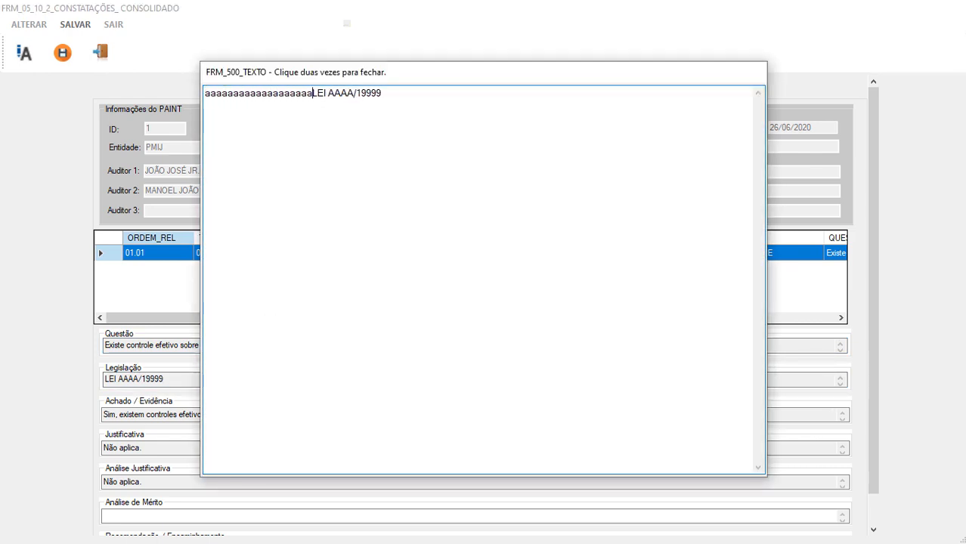
pyautogui.write('aaaaaaaaaaaaaa')
pyautogui.doubleClick(466, 96)
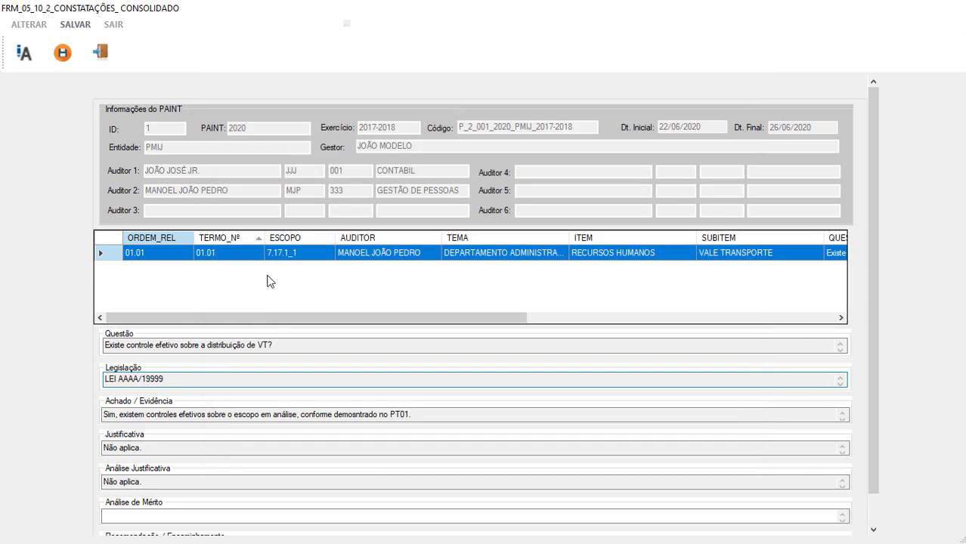
pyautogui.scroll(-1, 239, 301)
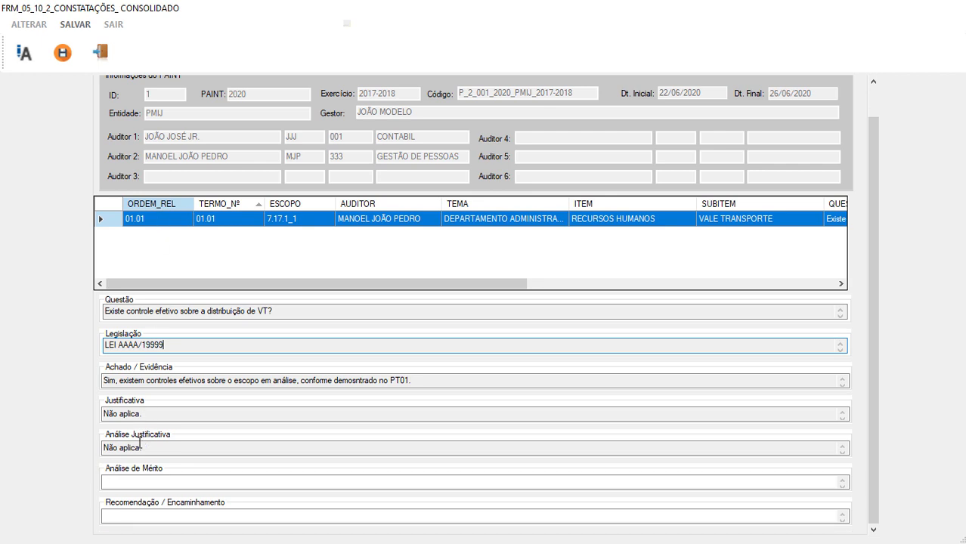
# Fill in finding 01.01's Análise de Mérito with placeholder text.
pyautogui.doubleClick(123, 482)
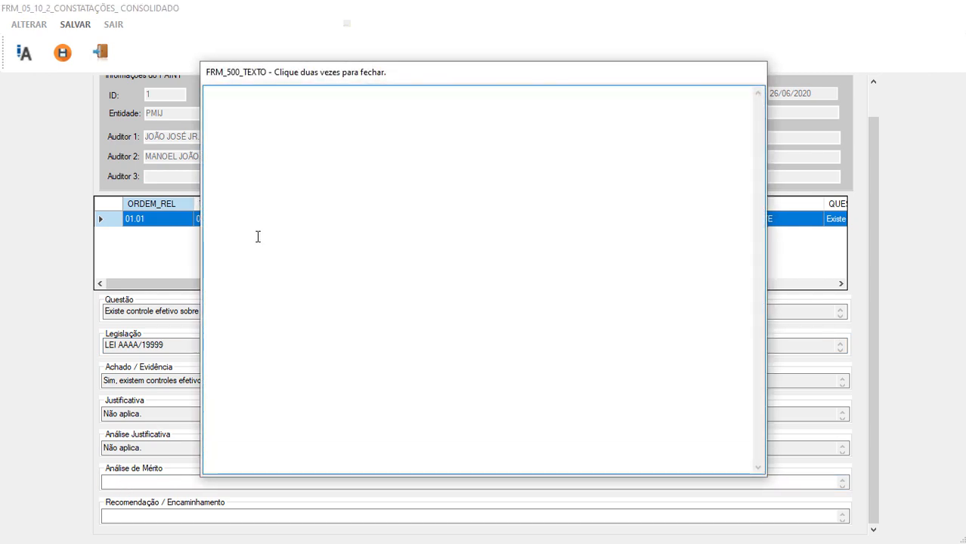
pyautogui.write('aaaaaaaaaaaaaaaaaaaaaaaaaaaa')
pyautogui.doubleClick(323, 187)
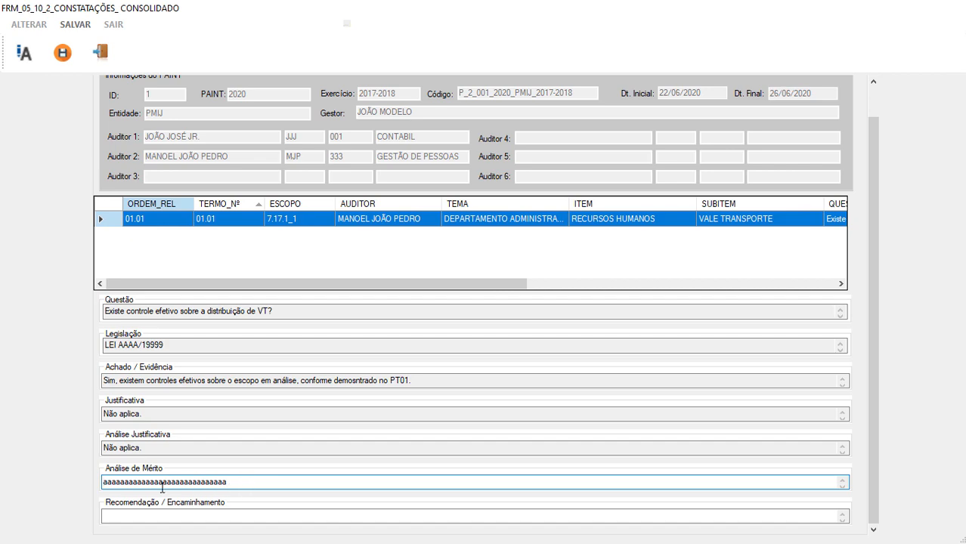
pyautogui.doubleClick(259, 485)
pyautogui.doubleClick(408, 98)
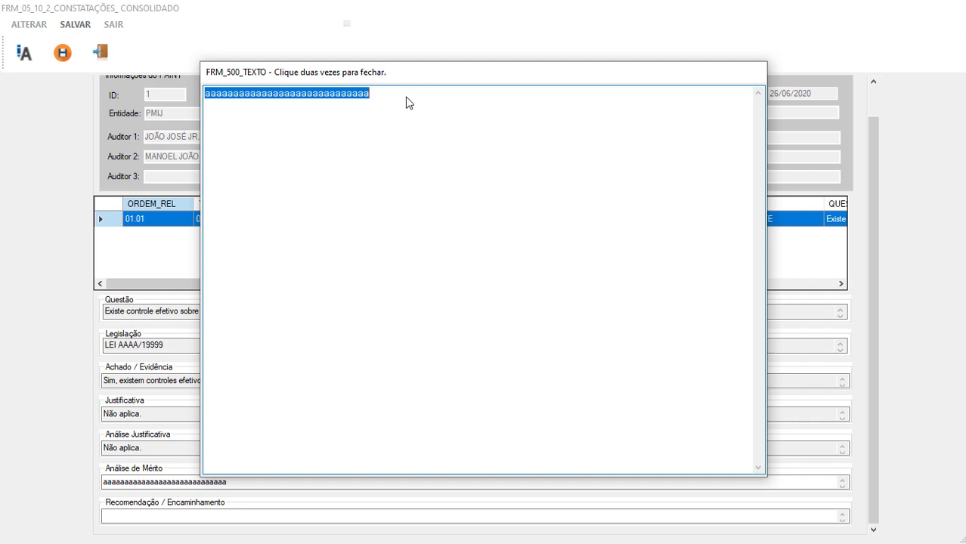
# Fill in the Recomendação, save the finding, and close the findings form.
pyautogui.doubleClick(187, 515)
pyautogui.write('aaa')
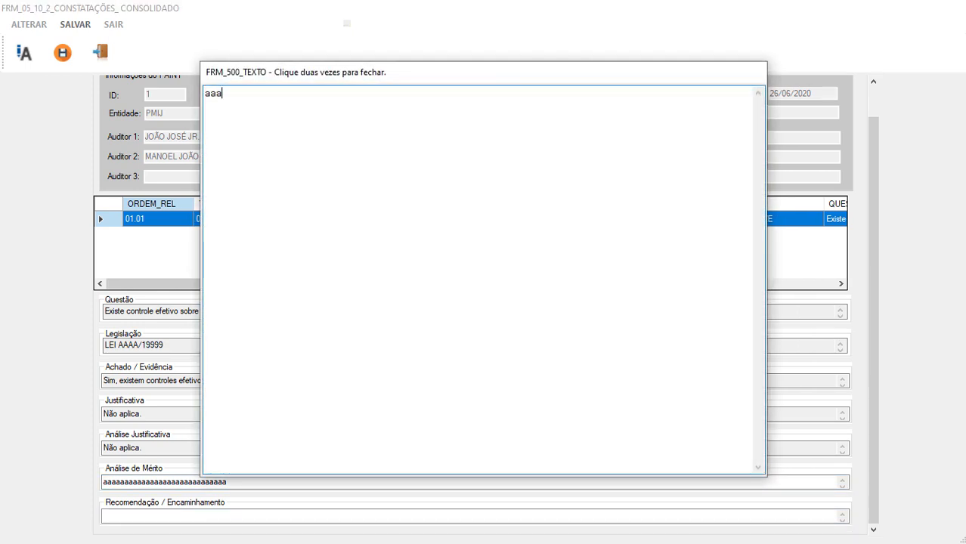
pyautogui.write('aaaaaaaaaaaaaaaaaaaaaaaaaaaaaaaa')
pyautogui.doubleClick(375, 274)
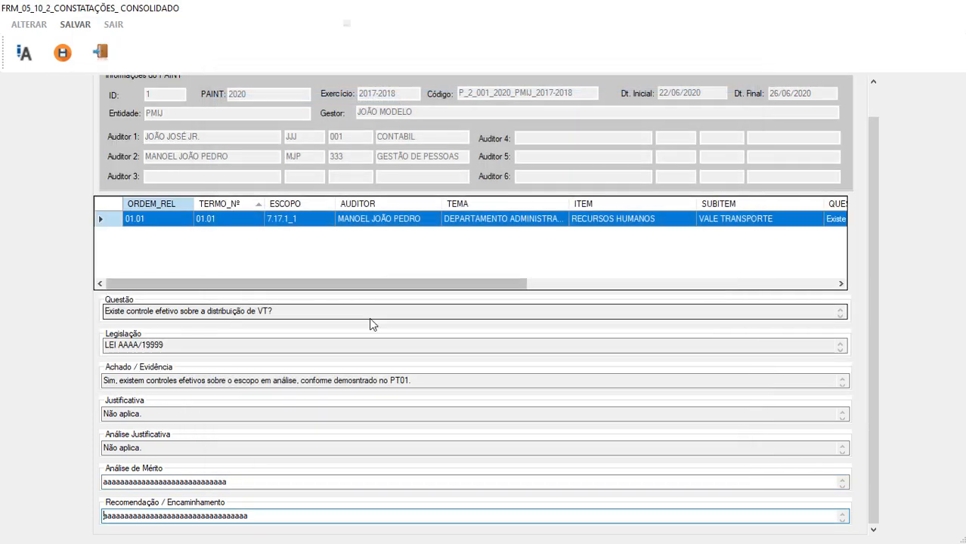
pyautogui.click(62, 55)
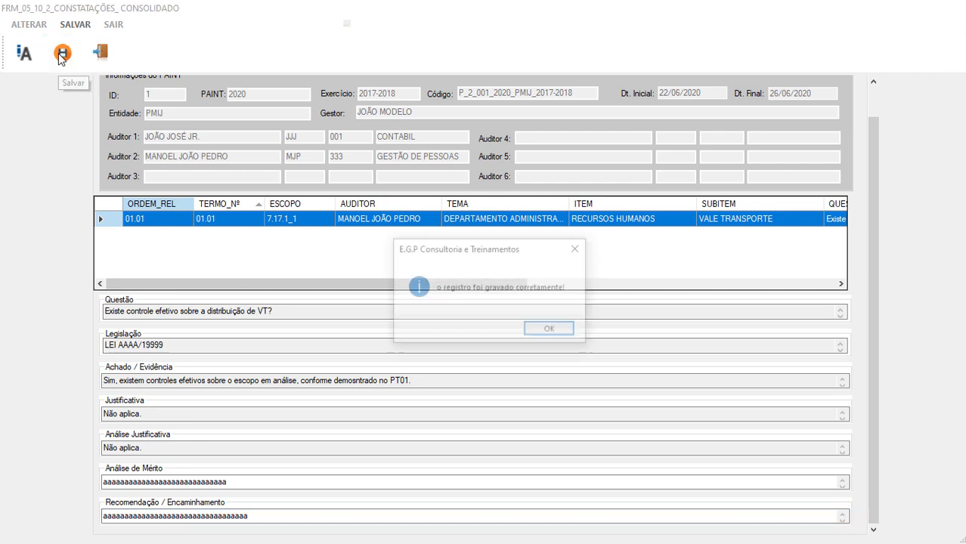
pyautogui.click(538, 330)
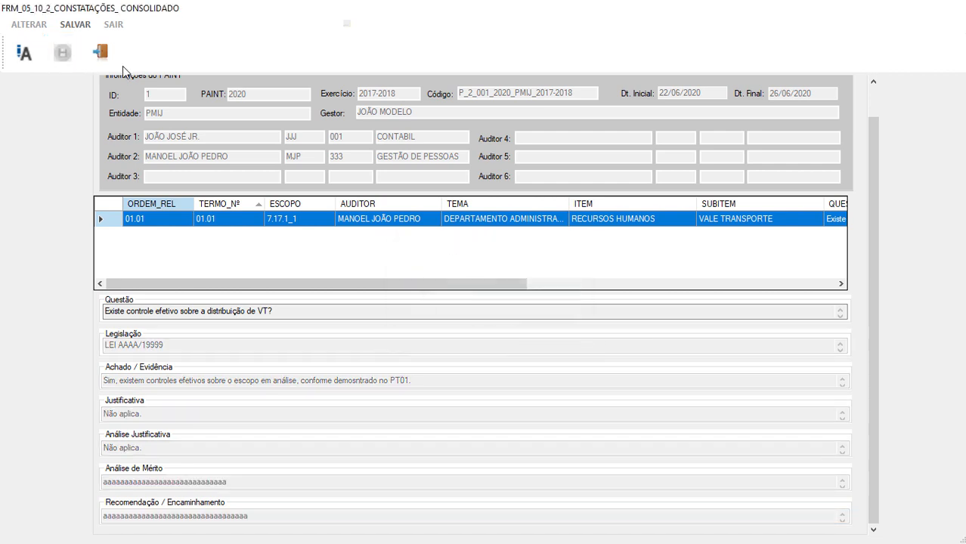
pyautogui.click(99, 52)
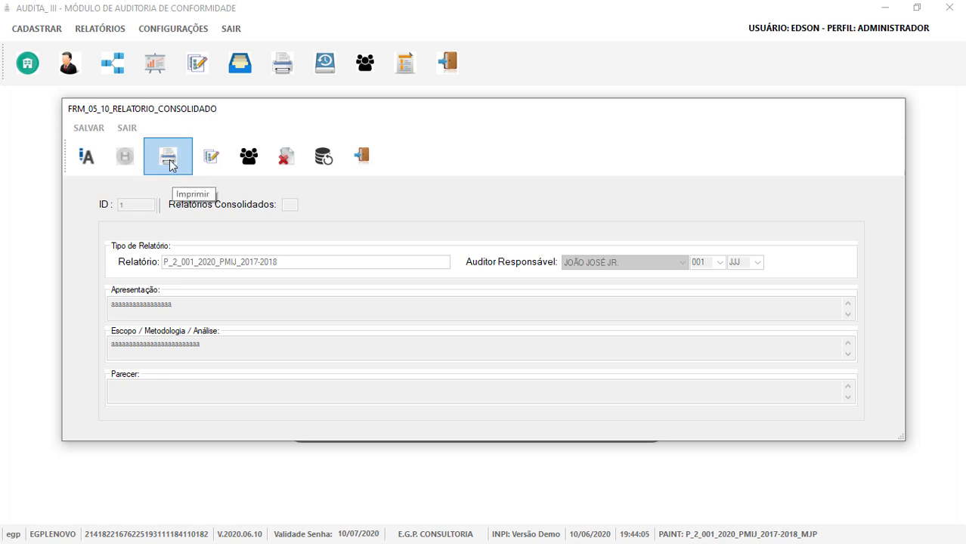
# Preview the consolidated report through finding 01.01's merit and recommendation, then close it.
pyautogui.click(170, 164)
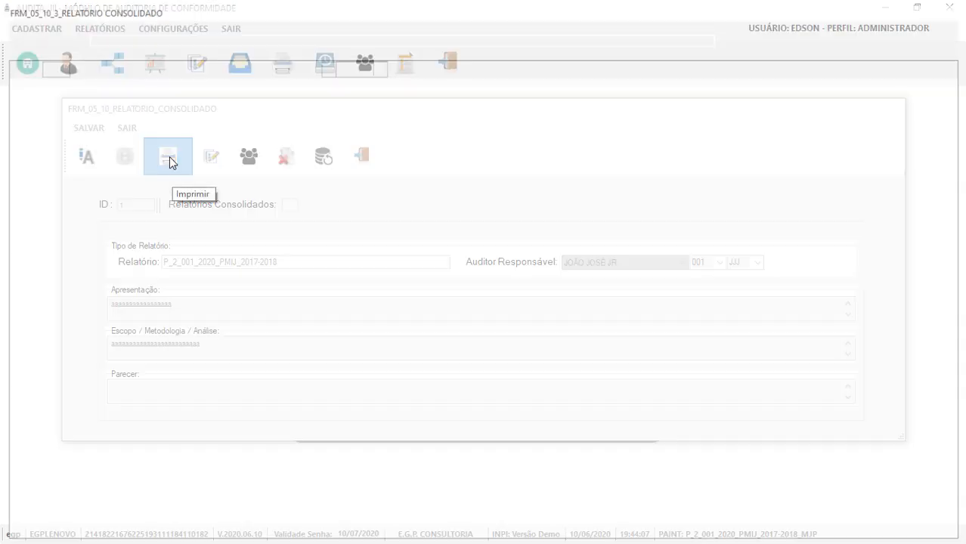
pyautogui.scroll(-2, 150, 264)
pyautogui.scroll(-10, 150, 263)
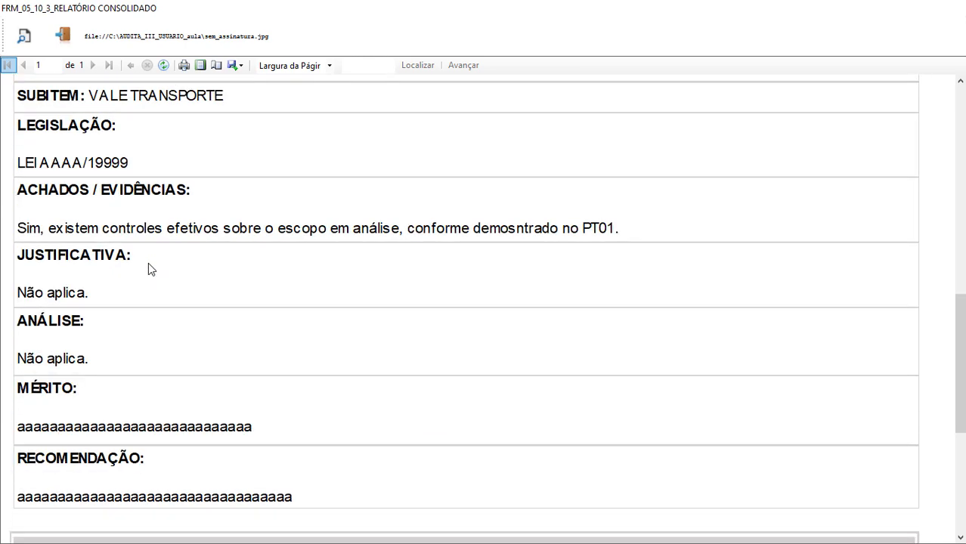
pyautogui.scroll(-1, 148, 262)
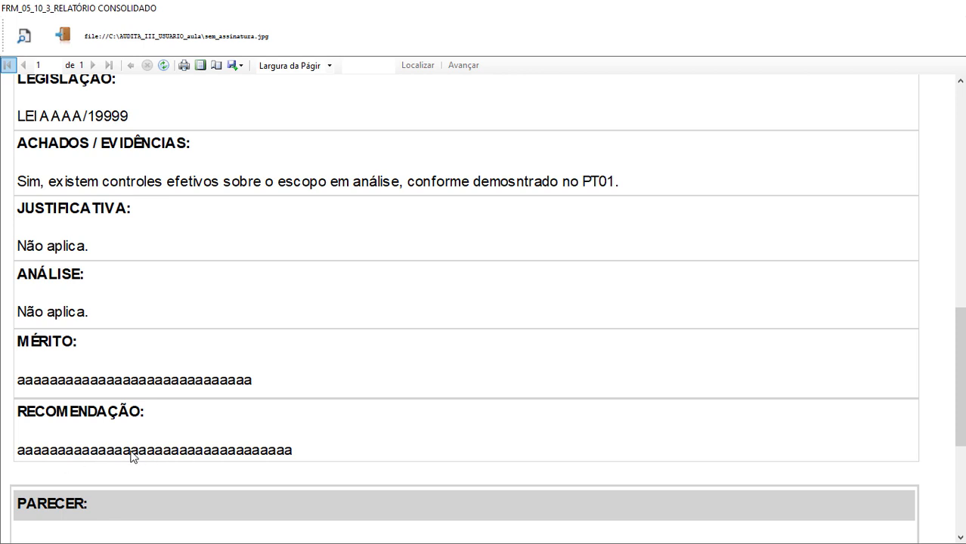
pyautogui.scroll(-1, 157, 454)
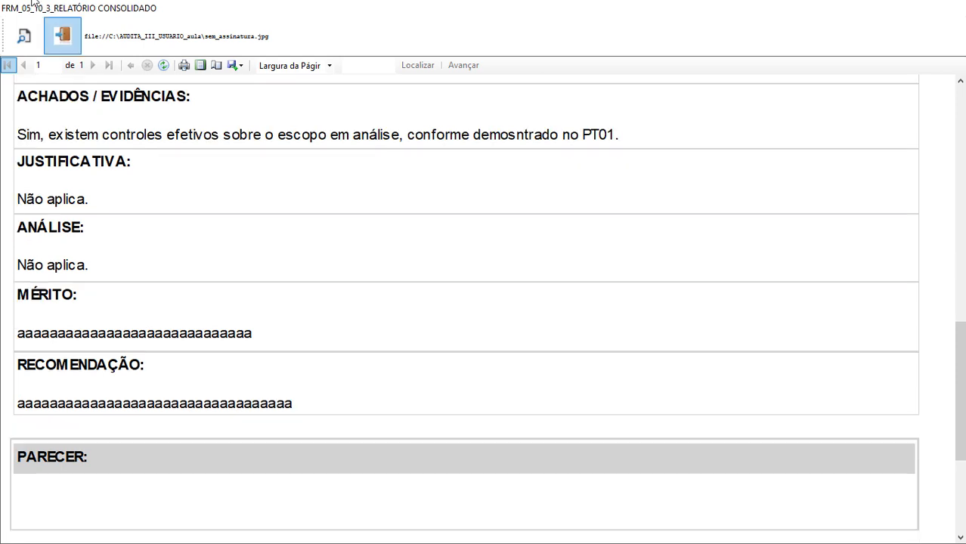
pyautogui.click(63, 36)
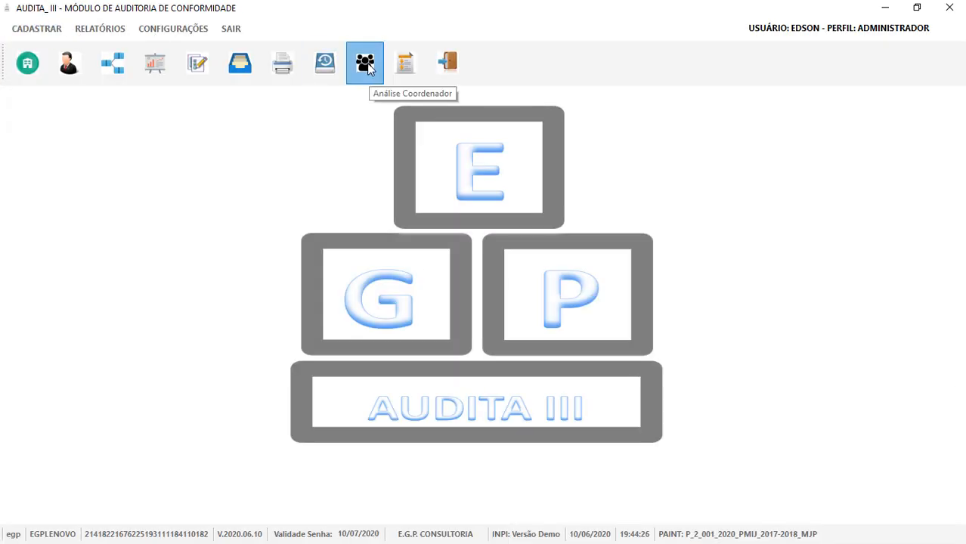
# Enter placeholder Parecer text in the consolidated report, save it, and open its preview.
pyautogui.click(366, 64)
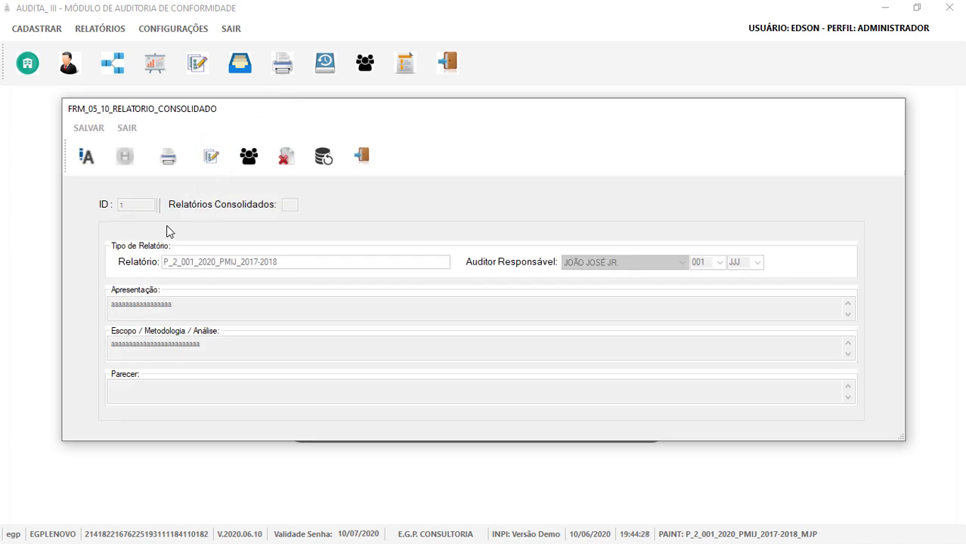
pyautogui.click(86, 156)
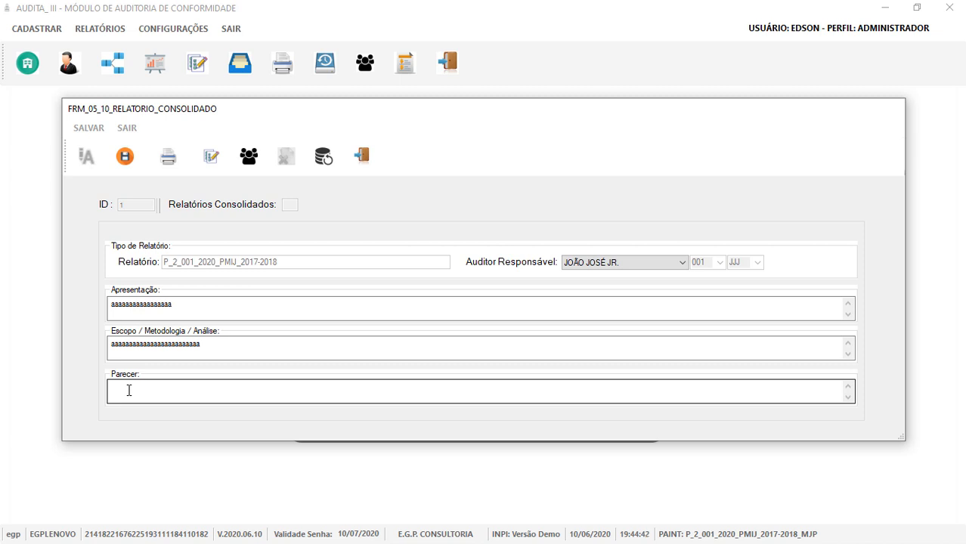
pyautogui.doubleClick(129, 390)
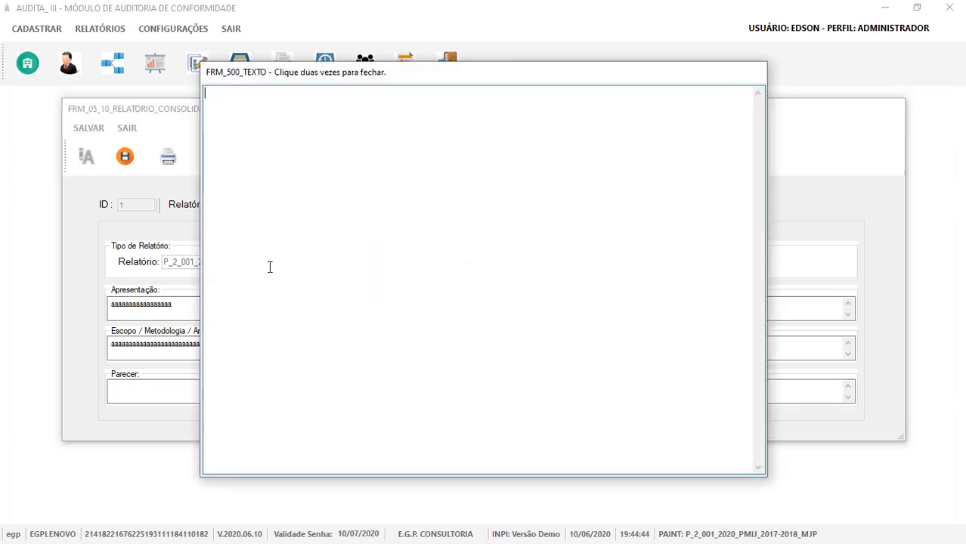
pyautogui.write('aaaaaaaaaaaaaaaaaaaaaaaaaaaaaaaaaaaaaaaaaaaaa')
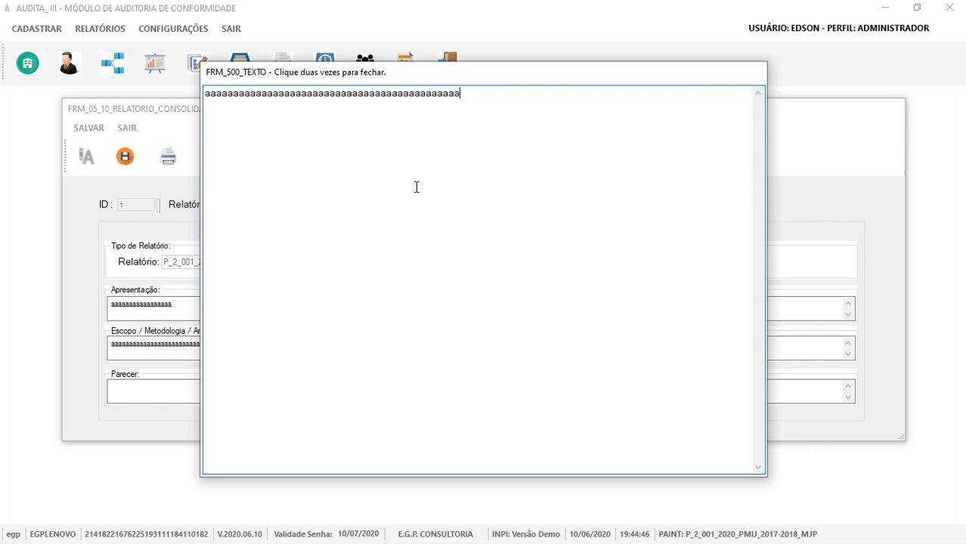
pyautogui.hotkey('ctrl', 'a')
pyautogui.doubleClick(341, 208)
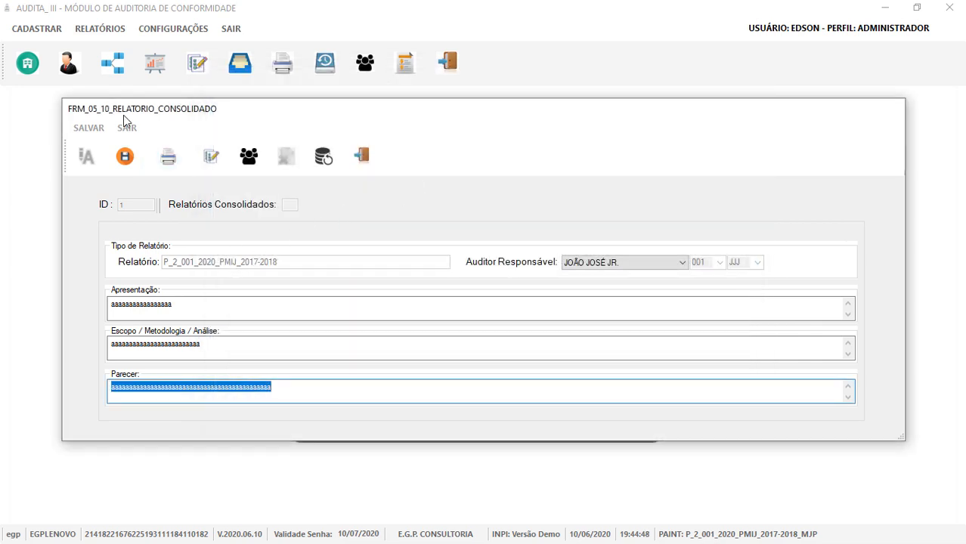
pyautogui.click(124, 156)
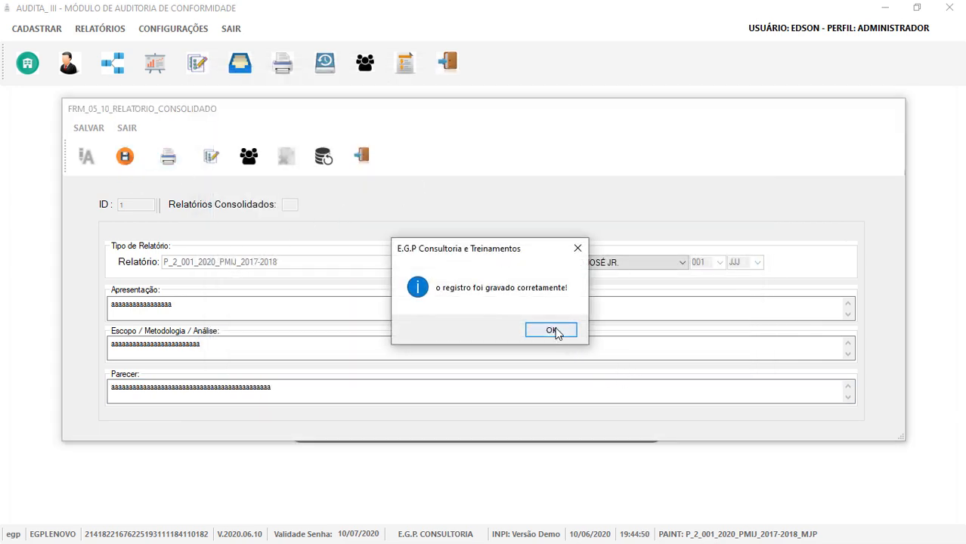
pyautogui.click(553, 331)
pyautogui.click(174, 160)
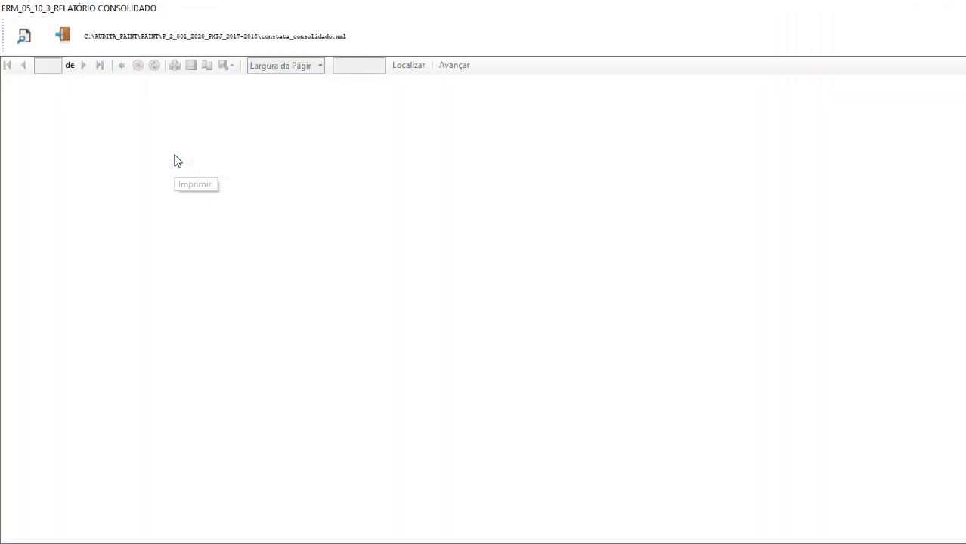
# Scroll to the Parecer and EGP signature block dated 10/06/2020, then close the preview.
pyautogui.scroll(-3, 151, 227)
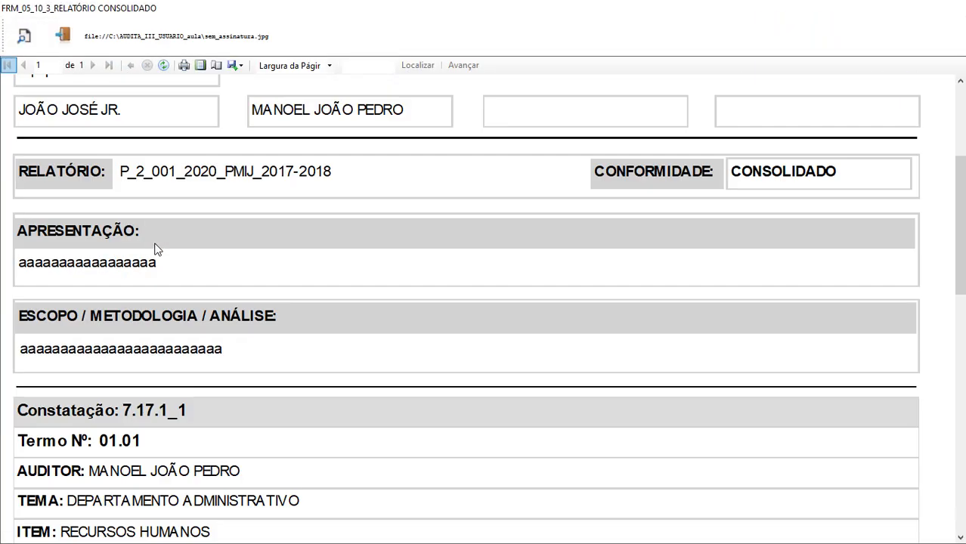
pyautogui.scroll(-1, 155, 249)
pyautogui.scroll(-4, 204, 251)
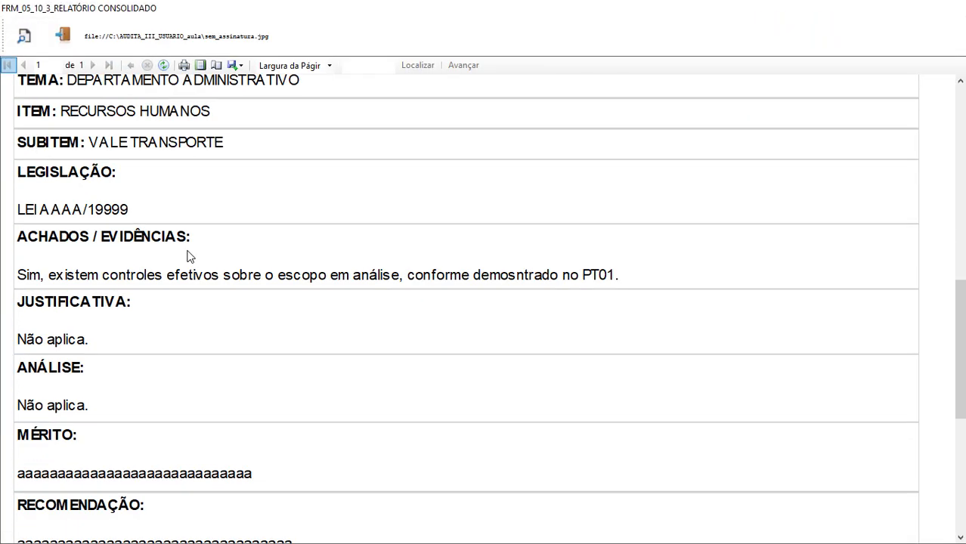
pyautogui.scroll(-5, 189, 257)
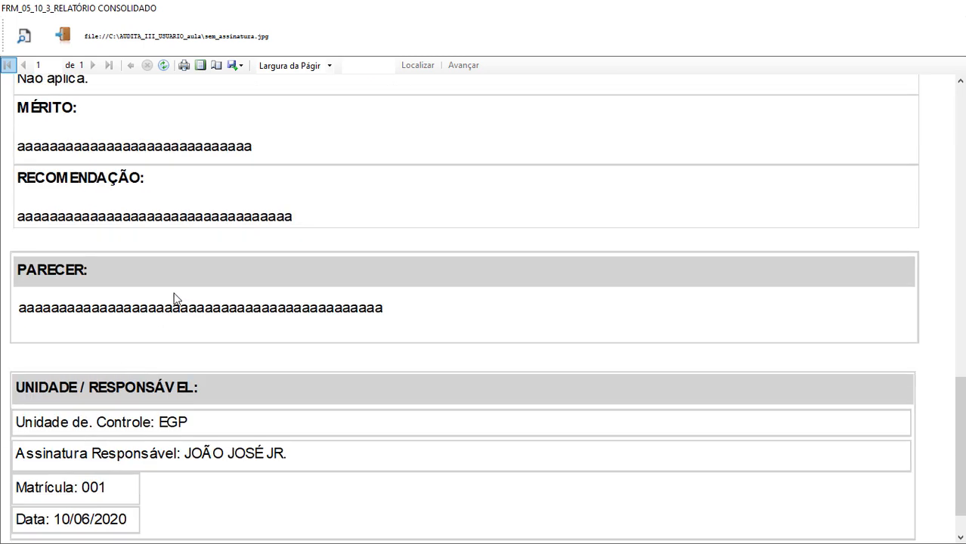
pyautogui.scroll(-1, 203, 284)
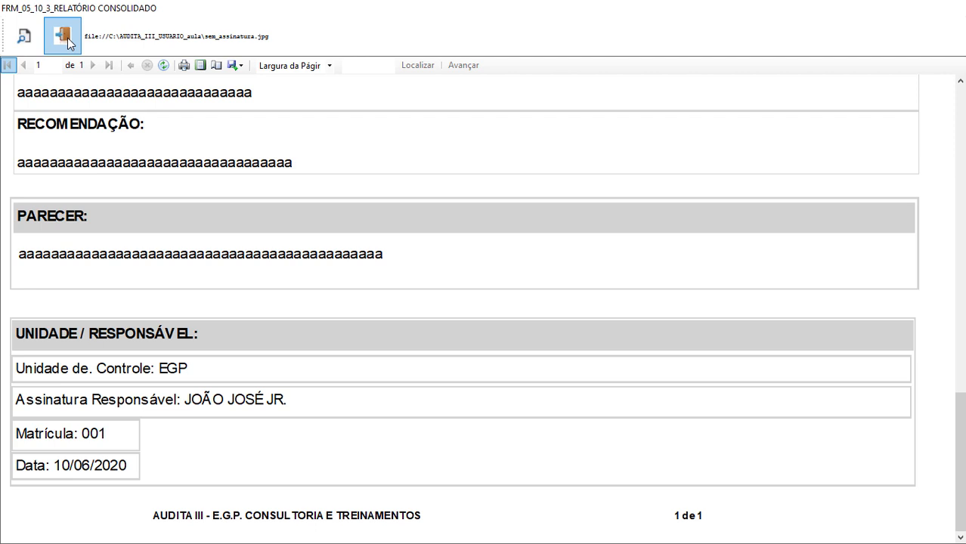
pyautogui.click(64, 36)
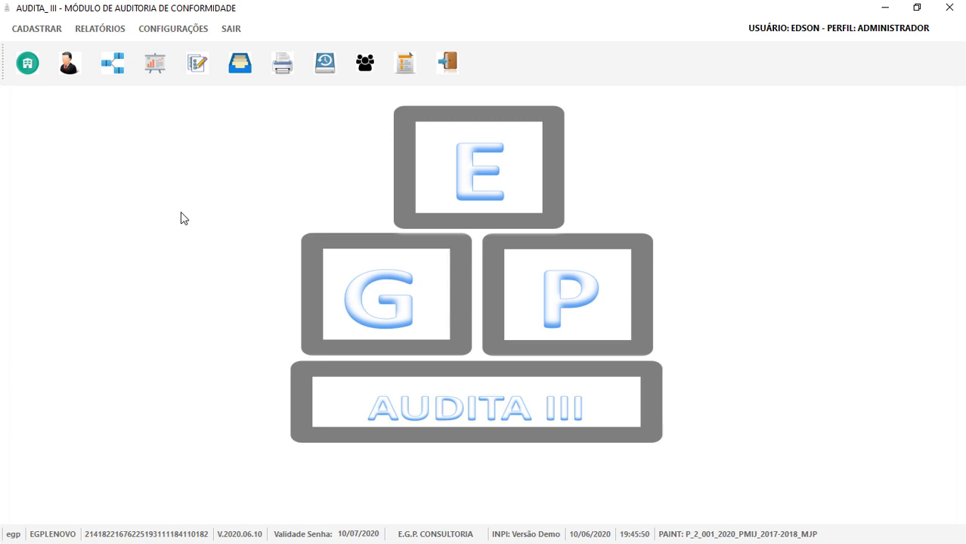
# Start a new PAINT with process number 1050, year 2025, covering 2019 to 2021.
pyautogui.click(154, 65)
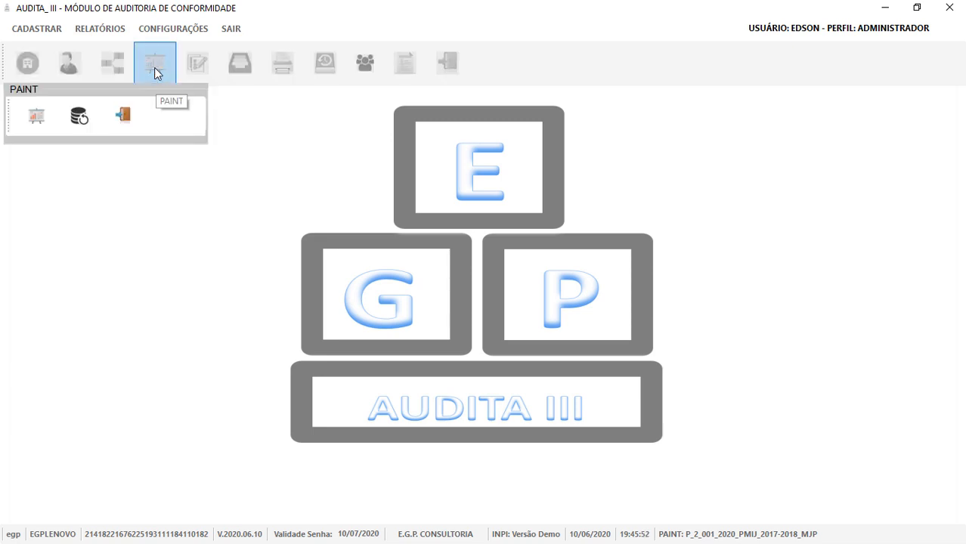
pyautogui.click(37, 118)
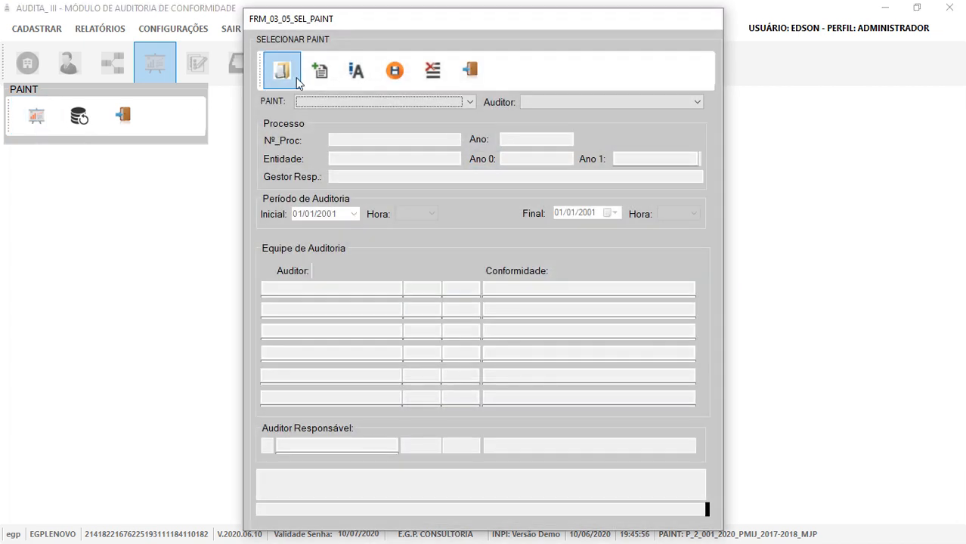
pyautogui.click(324, 80)
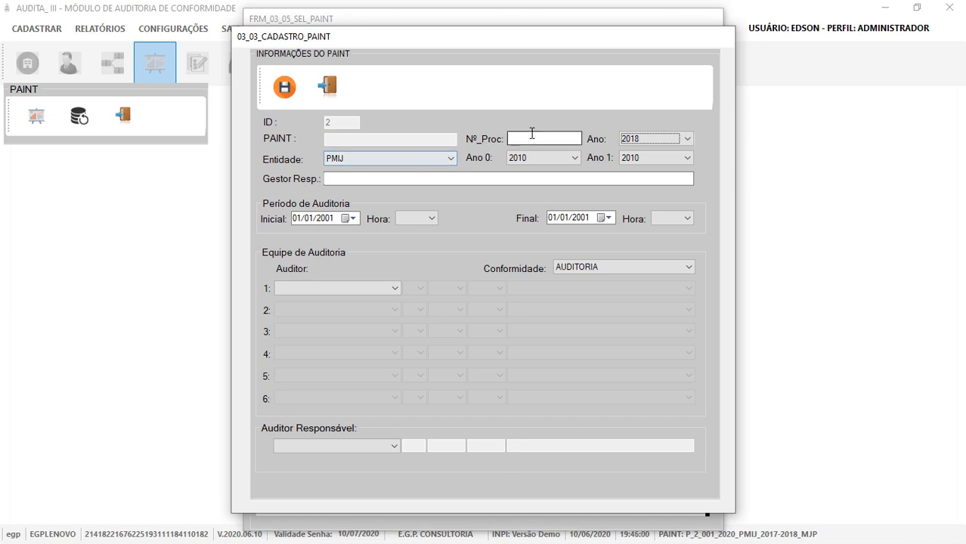
pyautogui.click(532, 134)
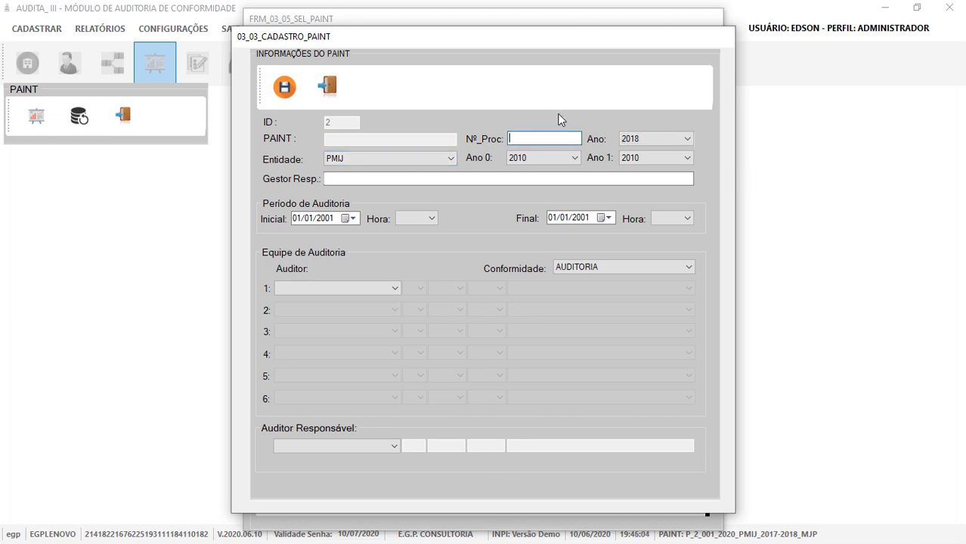
pyautogui.write('1050')
pyautogui.click(684, 138)
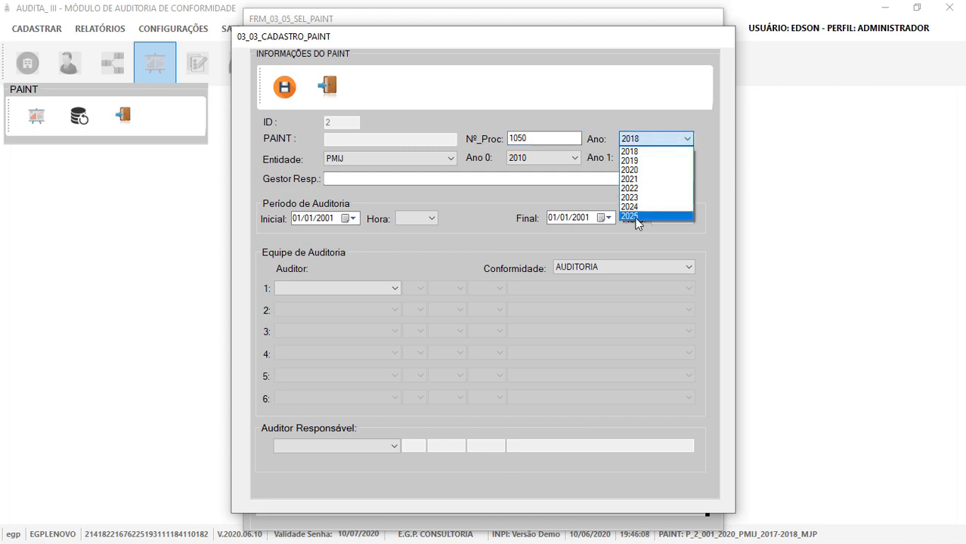
pyautogui.click(637, 217)
pyautogui.click(565, 159)
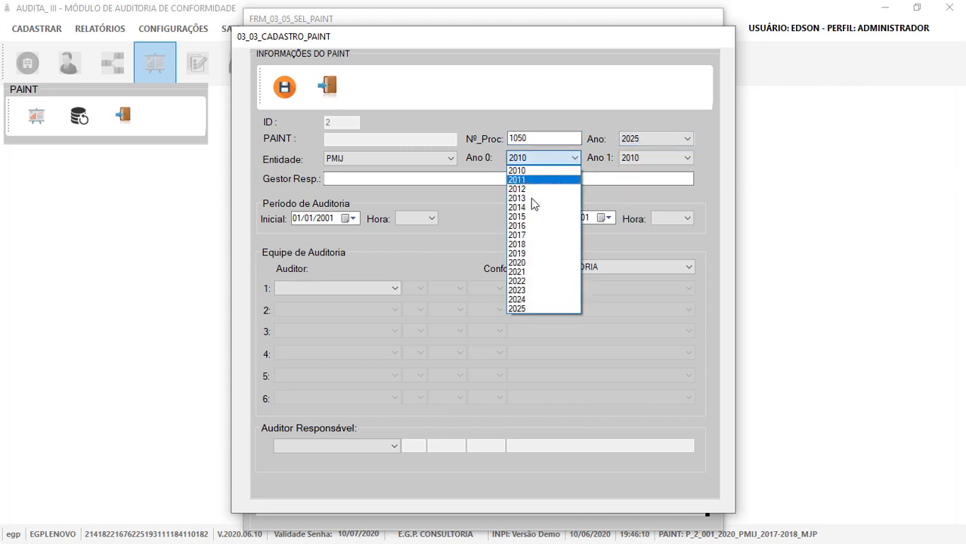
pyautogui.click(529, 252)
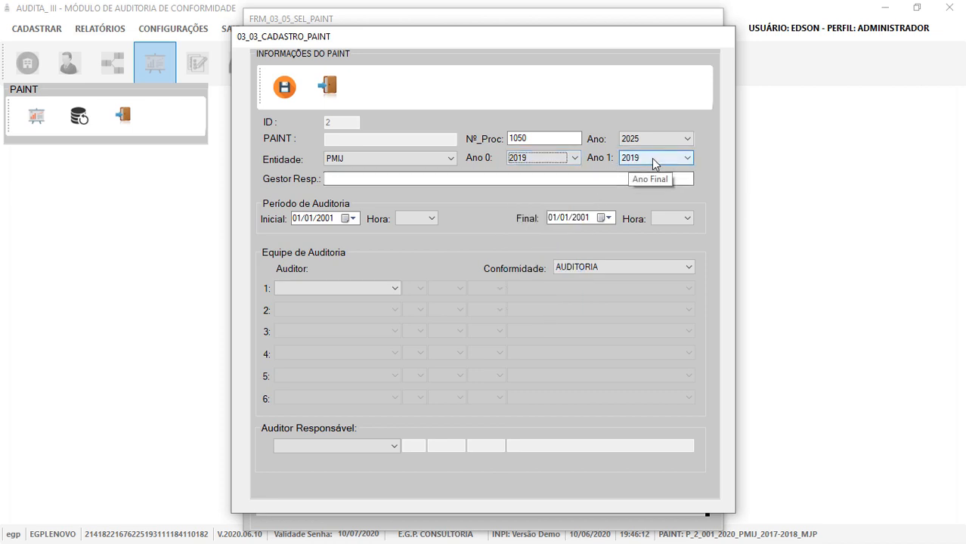
pyautogui.click(652, 158)
pyautogui.click(634, 272)
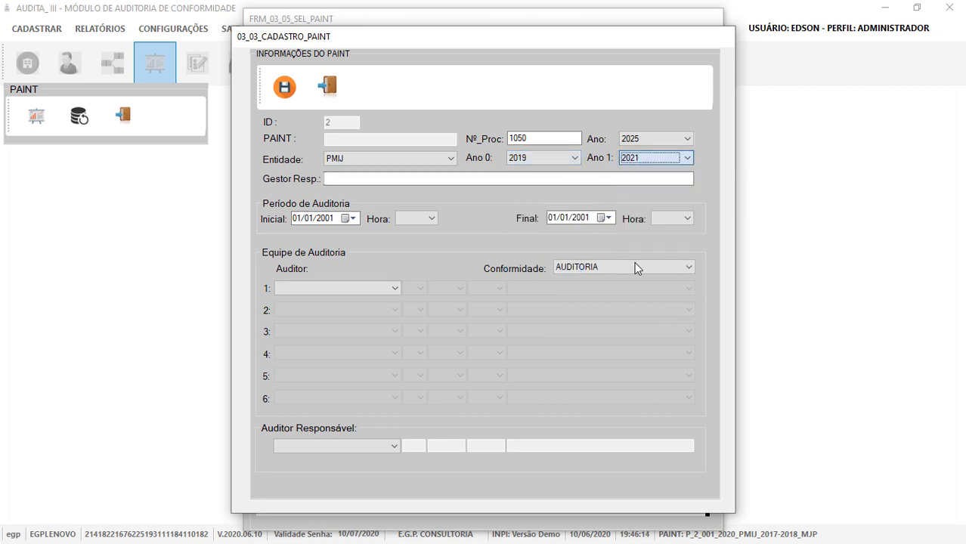
# Enter the responsible manager and audit period 10/06/2020 01:15 to 25/06/2020 09:15.
pyautogui.click(429, 181)
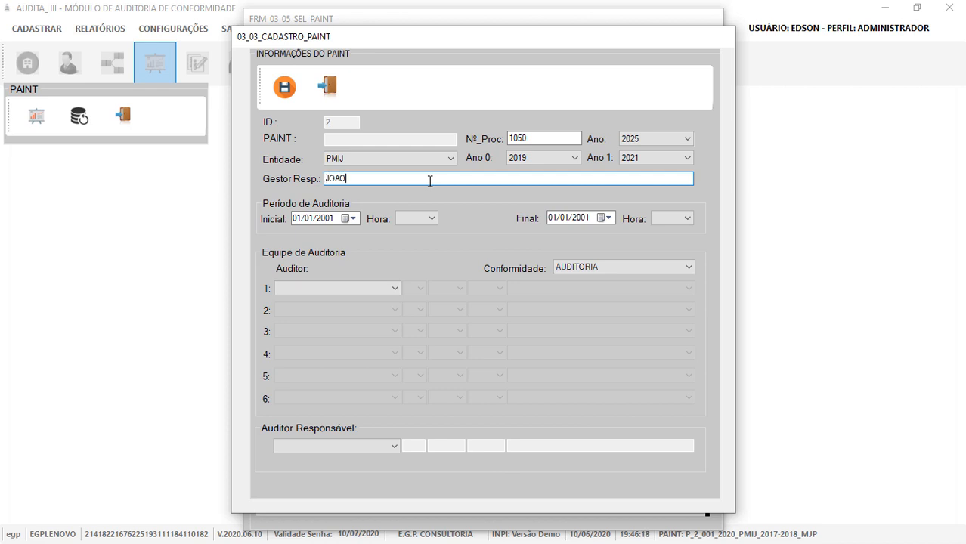
pyautogui.write('JOAOMOLDEO 2')
pyautogui.click(352, 218)
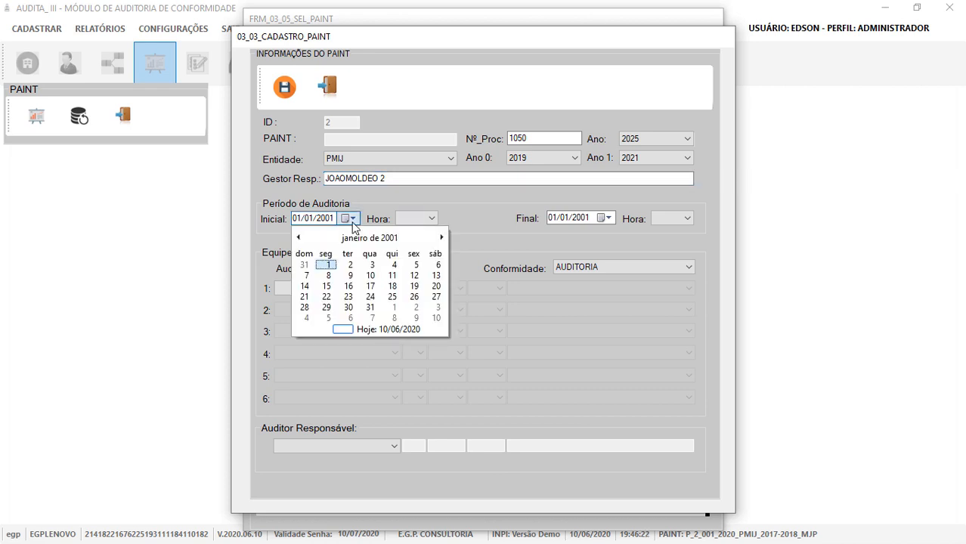
pyautogui.click(365, 328)
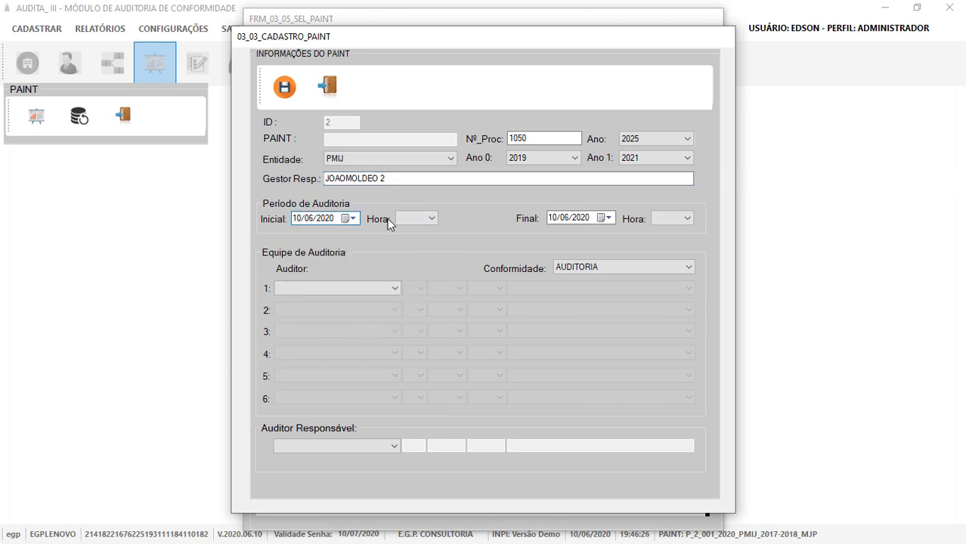
pyautogui.click(414, 218)
pyautogui.click(408, 274)
pyautogui.click(608, 218)
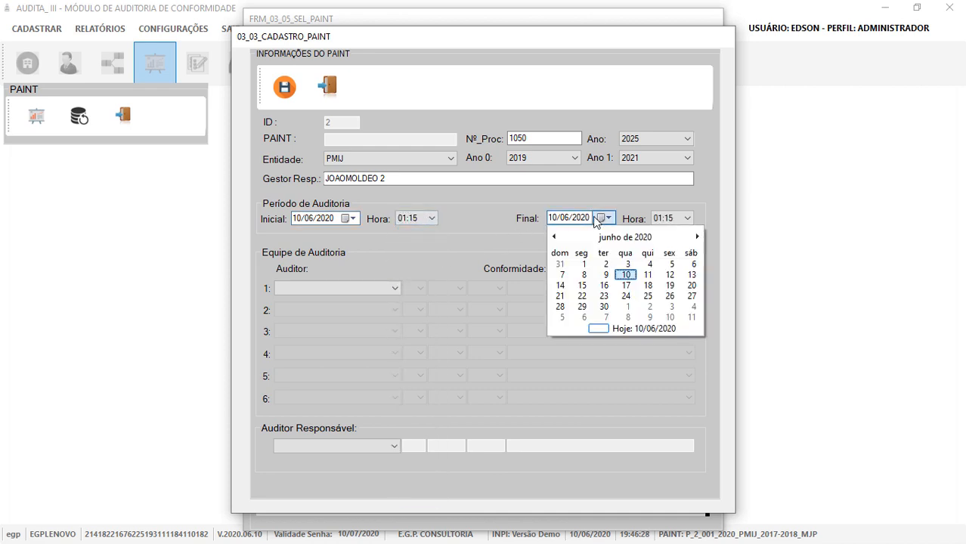
pyautogui.click(647, 303)
pyautogui.click(687, 218)
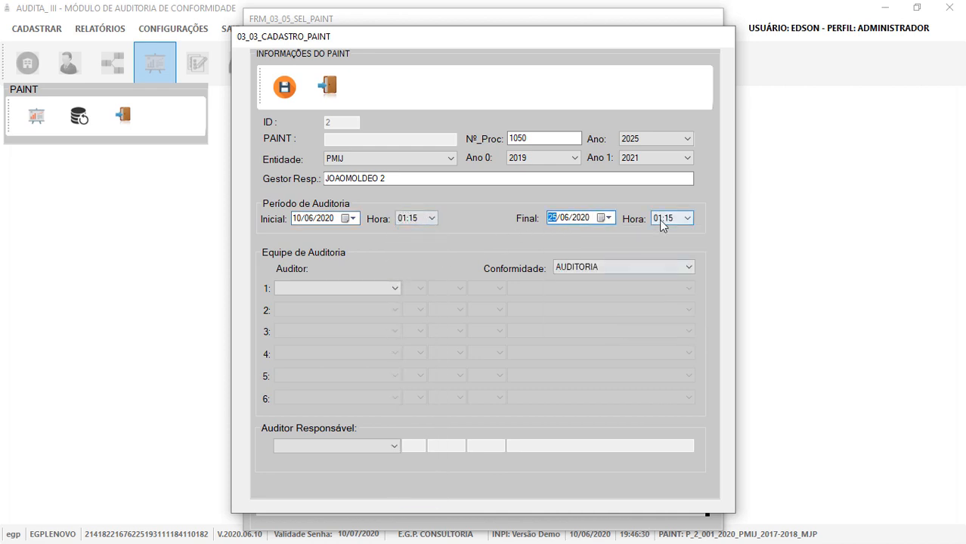
pyautogui.scroll(-5, 666, 378)
pyautogui.click(660, 421)
# Add one AUDITORIA INTERNA auditor as responsible auditor and save the PAINT.
pyautogui.click(338, 292)
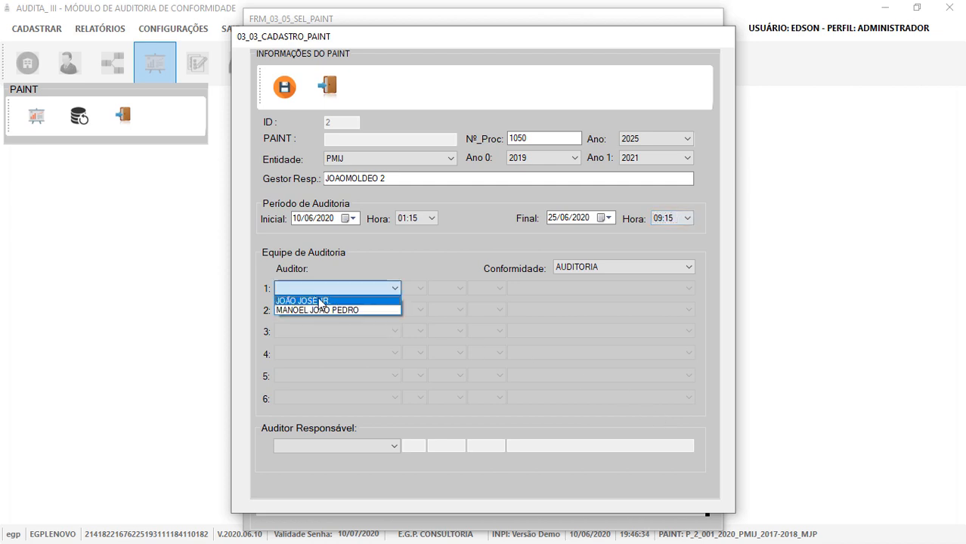
pyautogui.click(318, 301)
pyautogui.click(535, 288)
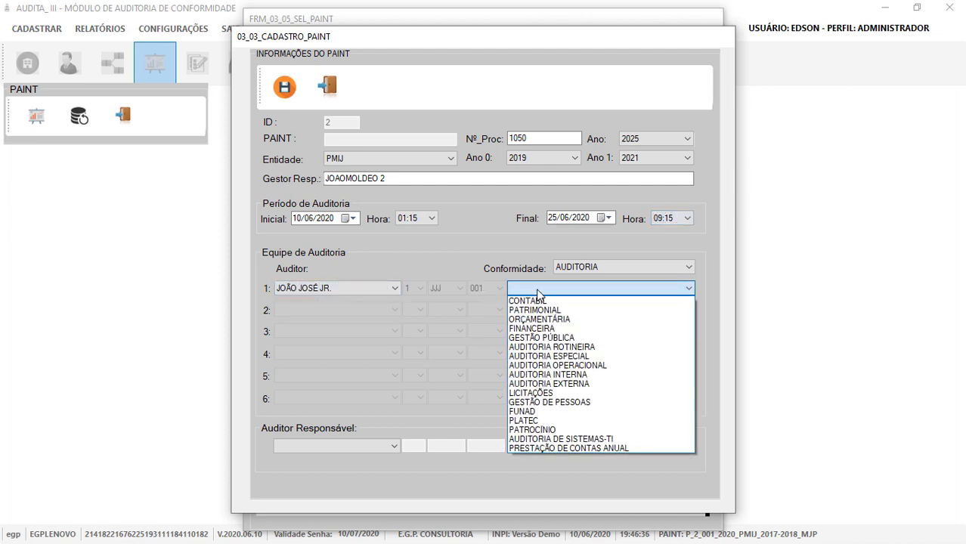
pyautogui.click(538, 374)
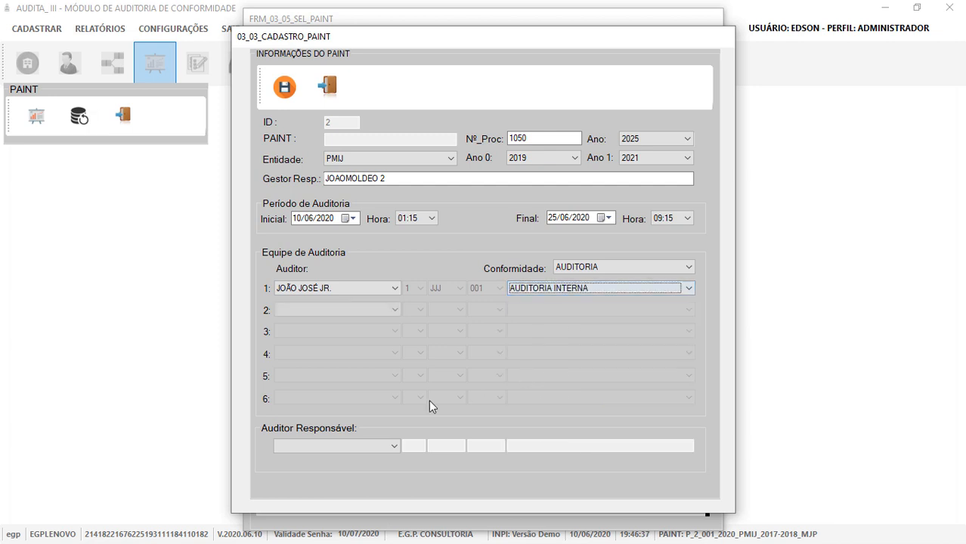
pyautogui.click(361, 447)
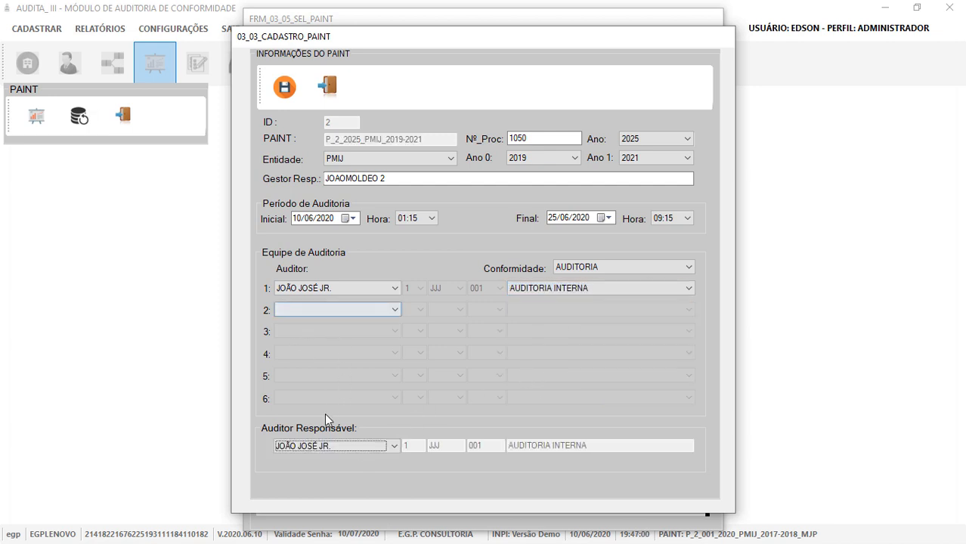
pyautogui.click(282, 90)
pyautogui.click(529, 330)
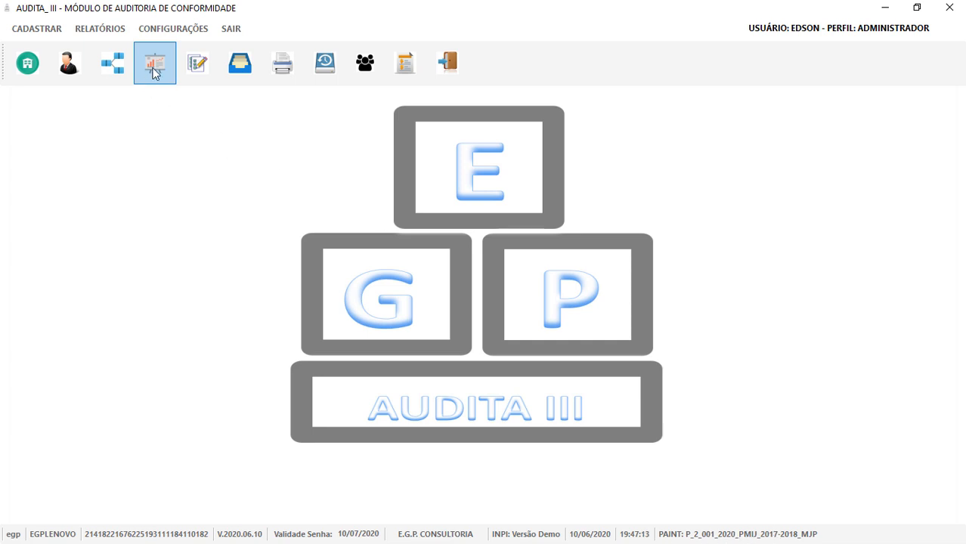
# Load P_2_1050_2025_PMIJ_2019-2021 with its JJJ auditor version as the active PAINT.
pyautogui.click(154, 67)
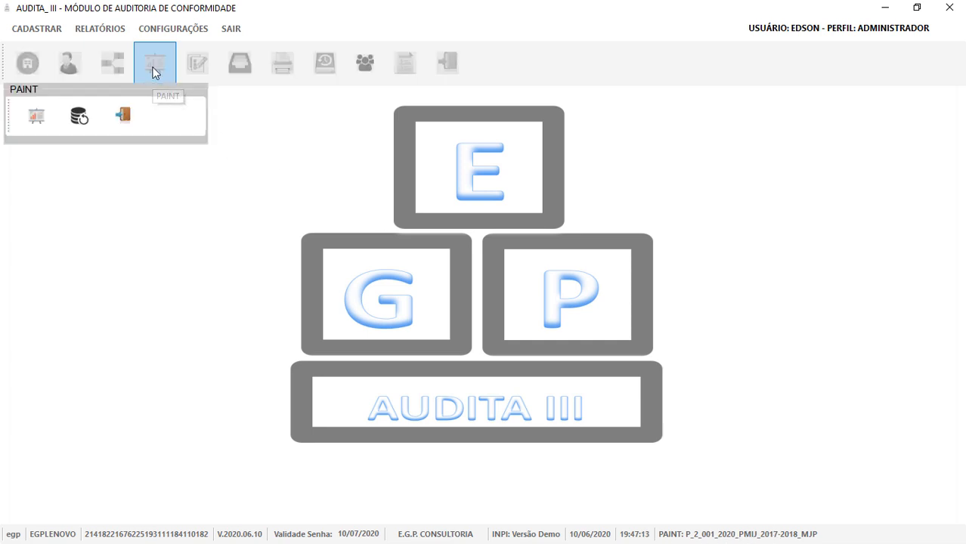
pyautogui.click(39, 118)
pyautogui.click(357, 101)
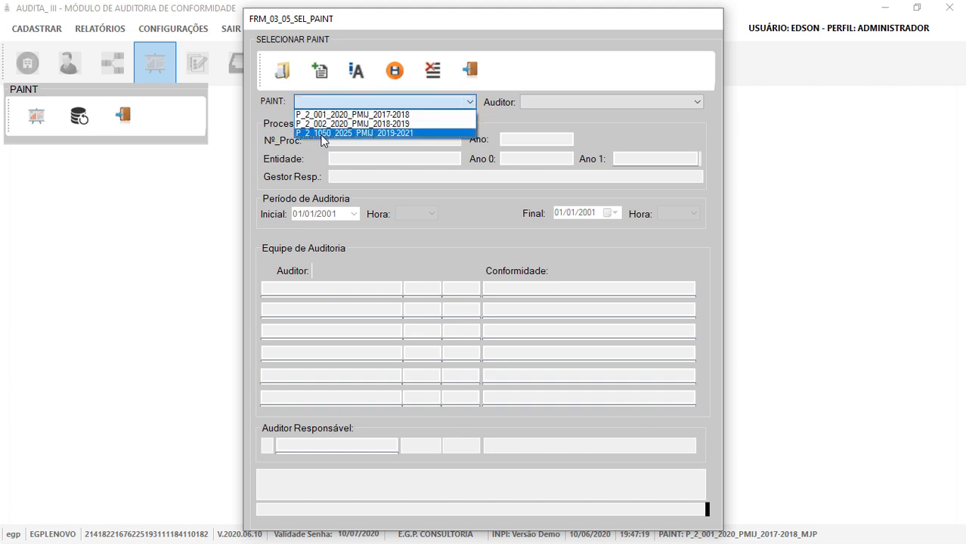
pyautogui.click(332, 135)
pyautogui.click(624, 105)
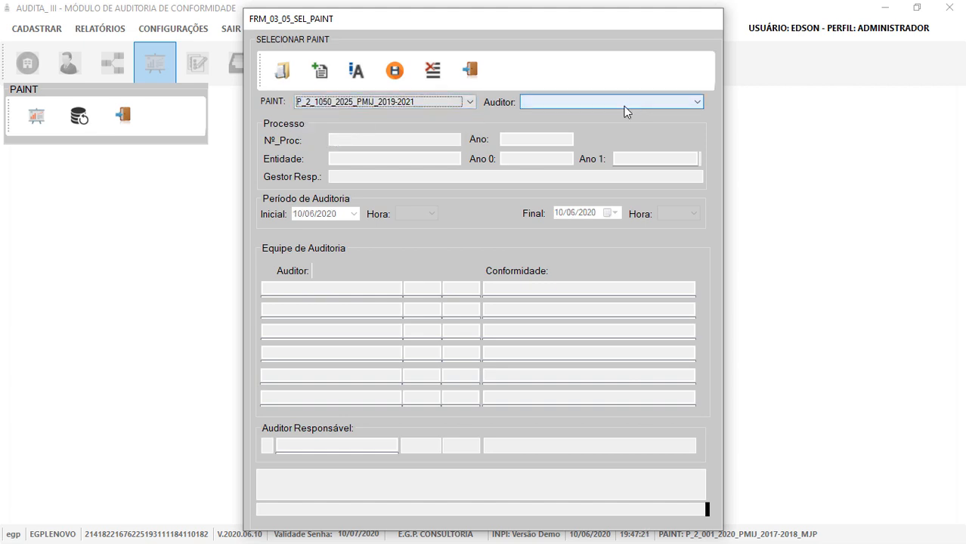
pyautogui.click(616, 115)
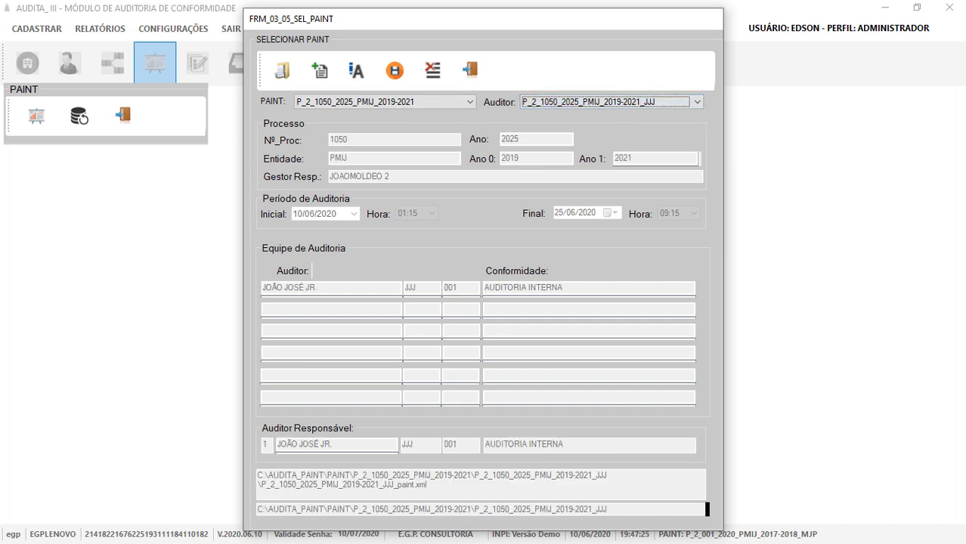
pyautogui.click(282, 71)
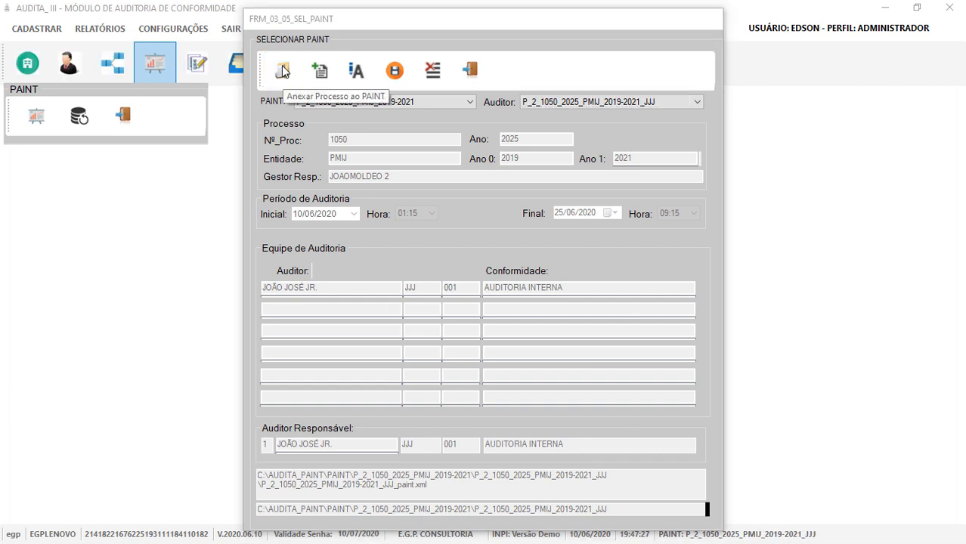
pyautogui.click(533, 332)
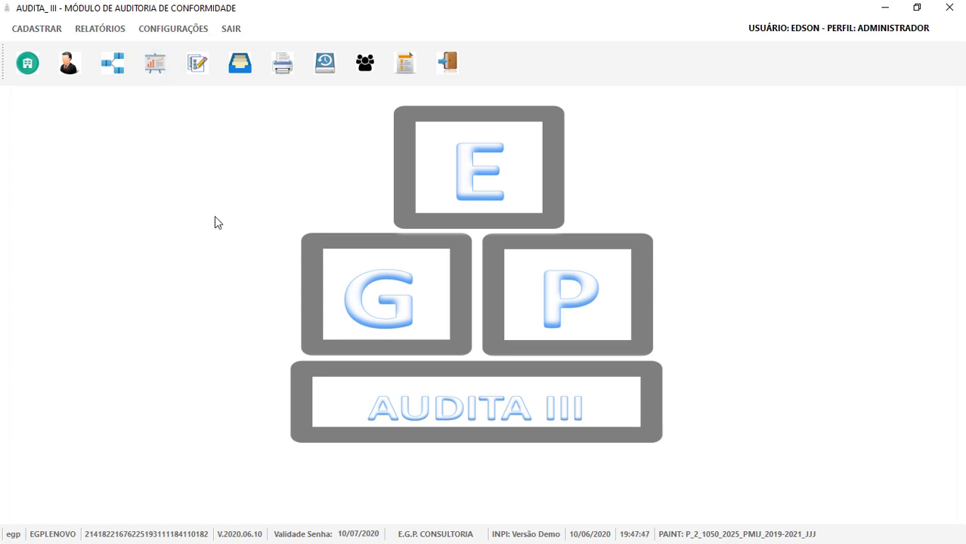
# Search the findings form, find no findings for the new PAINT, and close it.
pyautogui.click(195, 67)
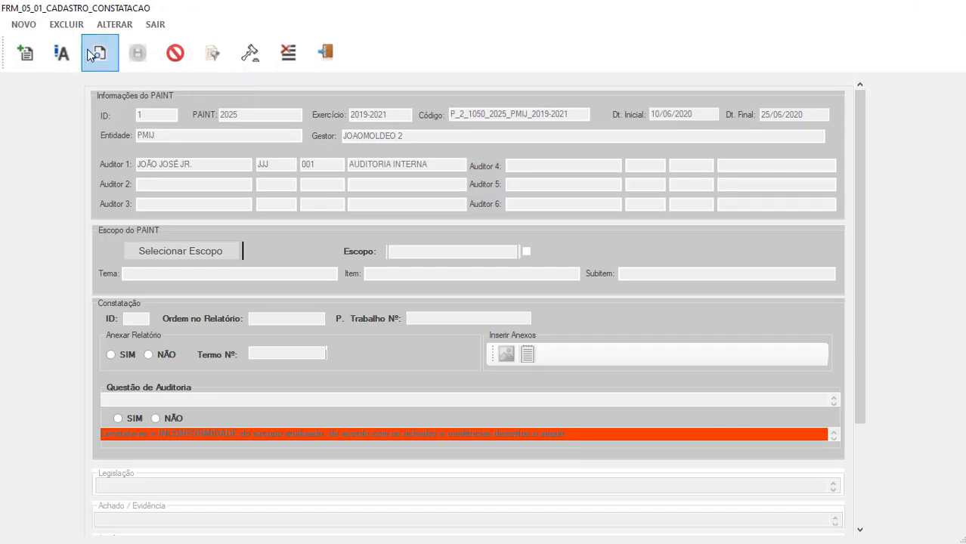
pyautogui.click(101, 64)
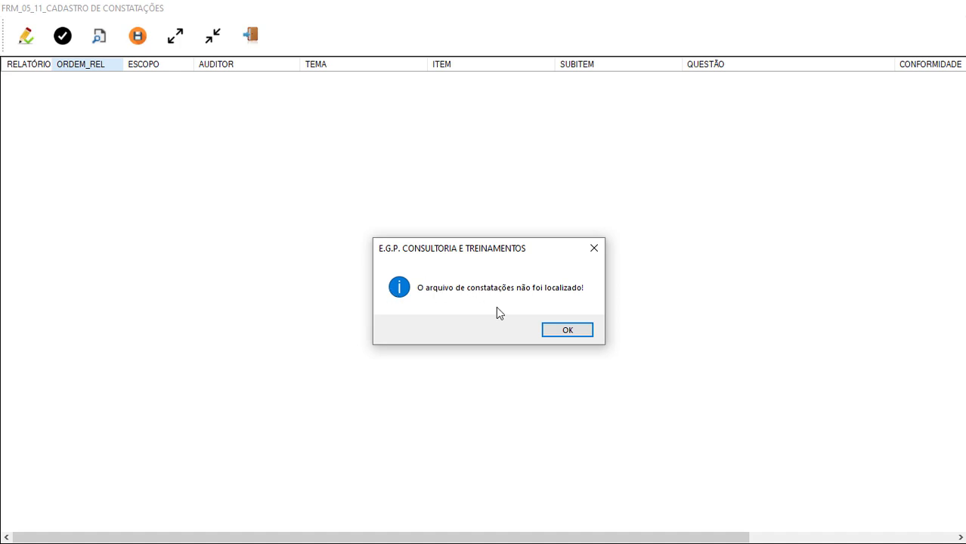
pyautogui.click(567, 331)
pyautogui.click(250, 35)
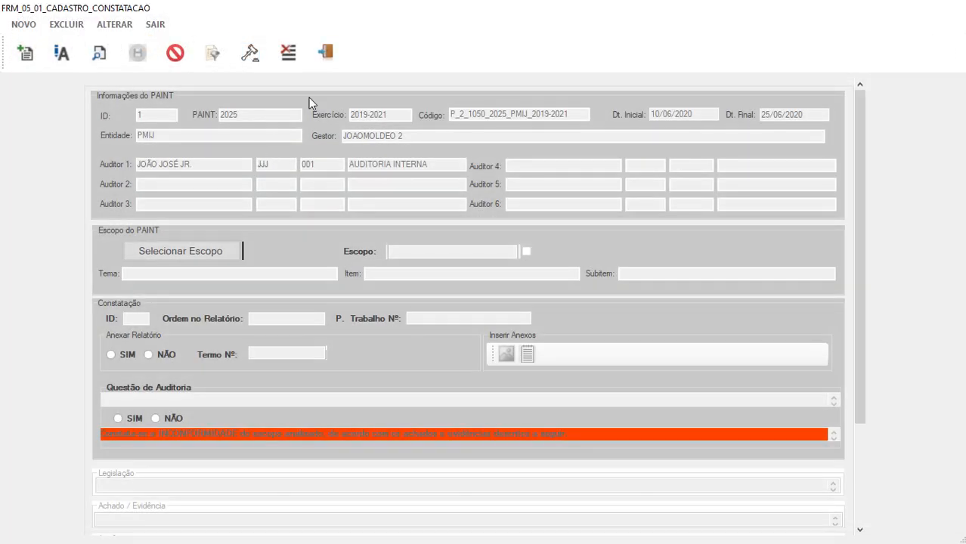
pyautogui.click(326, 51)
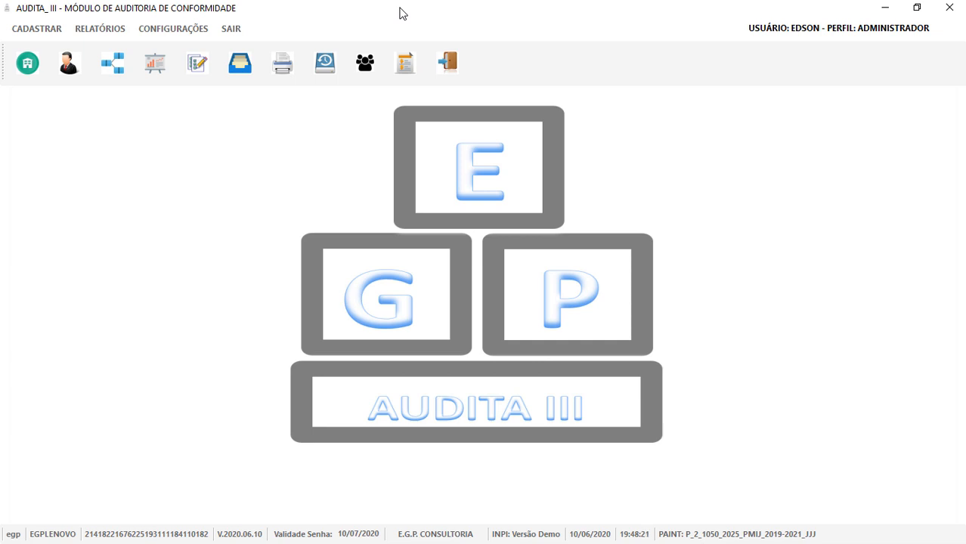
# Import the MJP auditor folders from source PAINT P_2_001_2020_PMIJ_2017-2018.
pyautogui.click(155, 67)
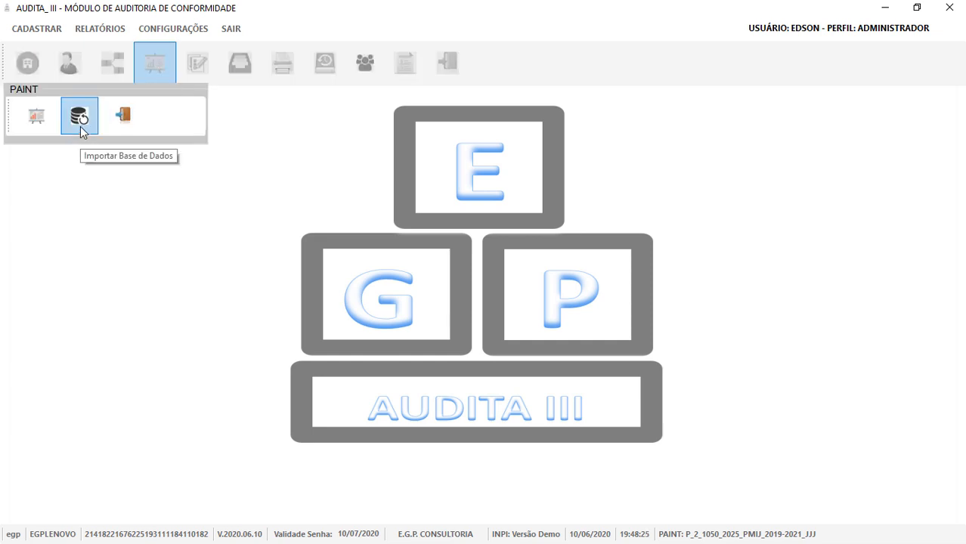
pyautogui.click(80, 121)
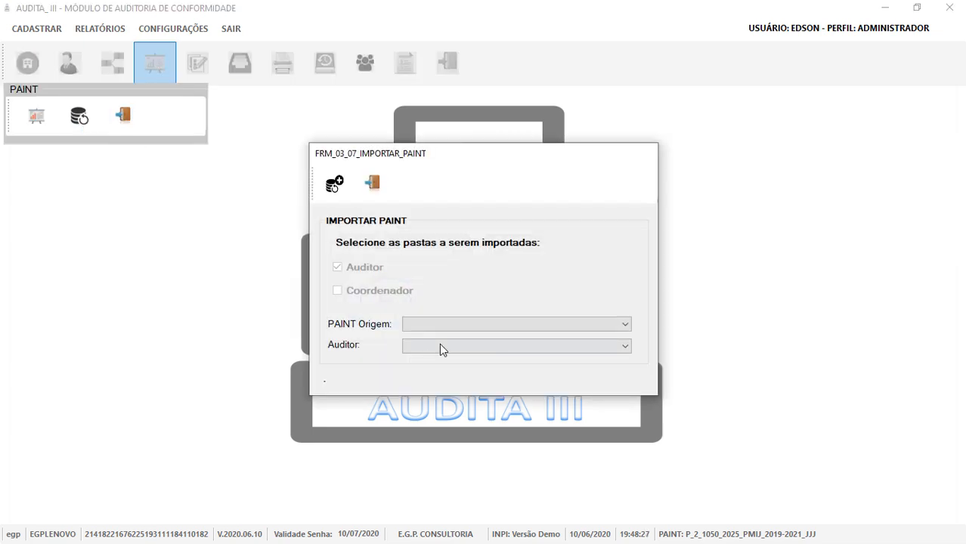
pyautogui.click(452, 325)
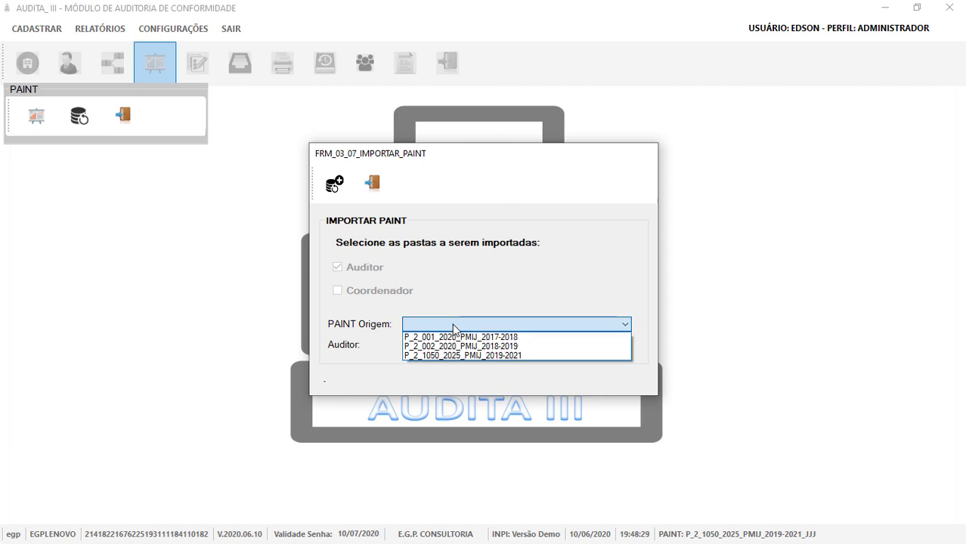
pyautogui.click(515, 338)
pyautogui.click(498, 348)
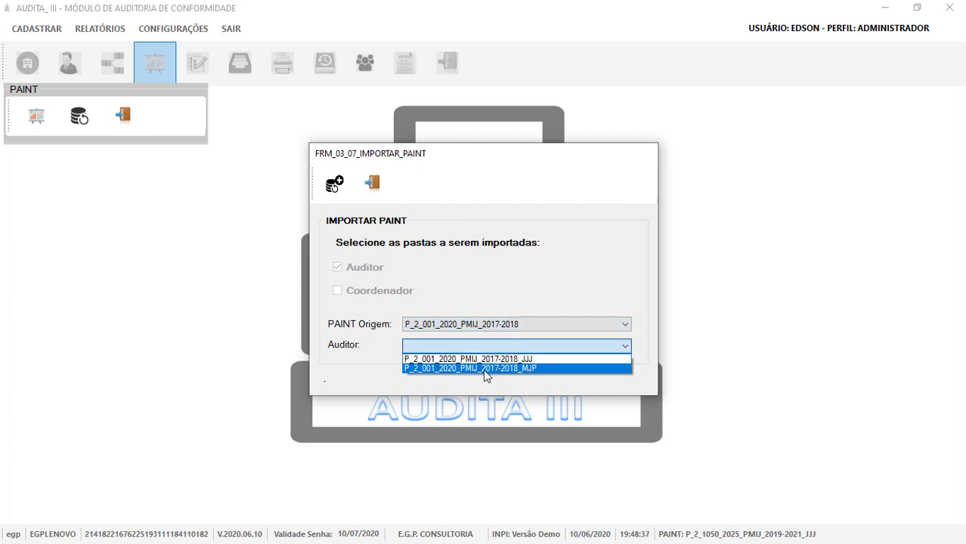
pyautogui.click(485, 369)
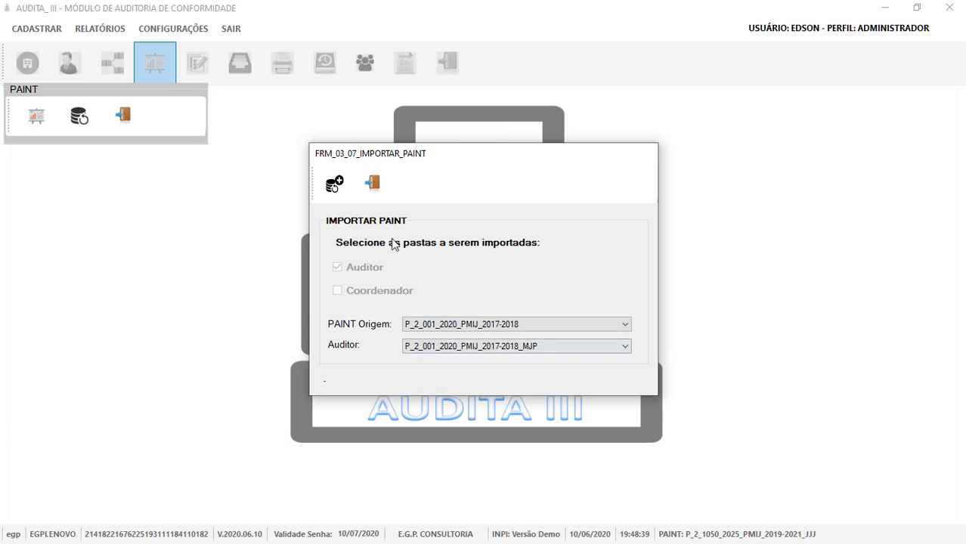
pyautogui.click(324, 192)
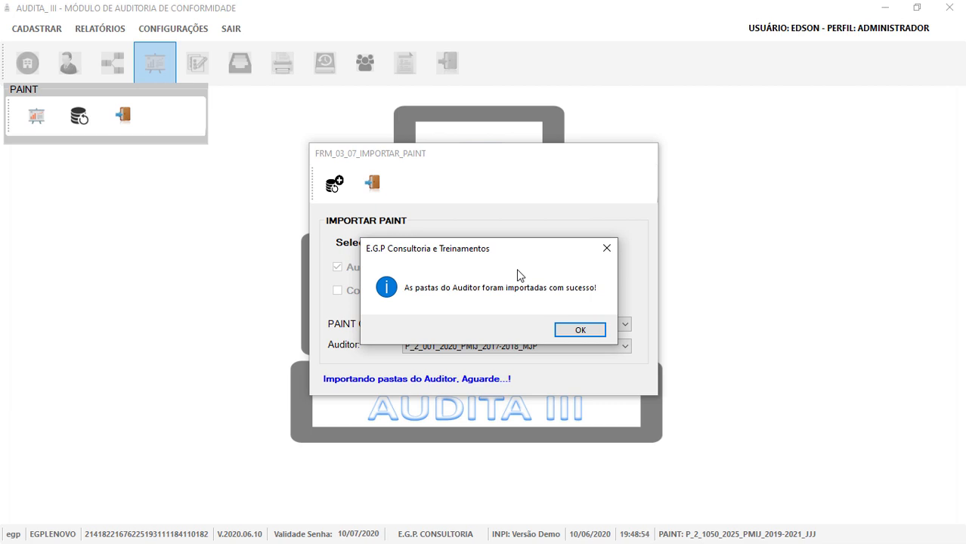
pyautogui.click(580, 331)
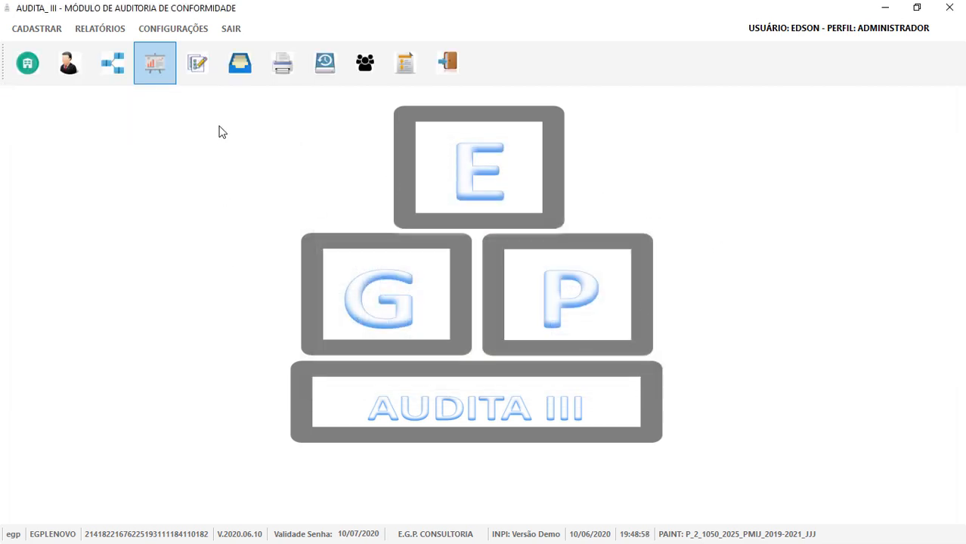
# Search the registered findings and open finding 01.01 on Vale Transporte.
pyautogui.click(195, 67)
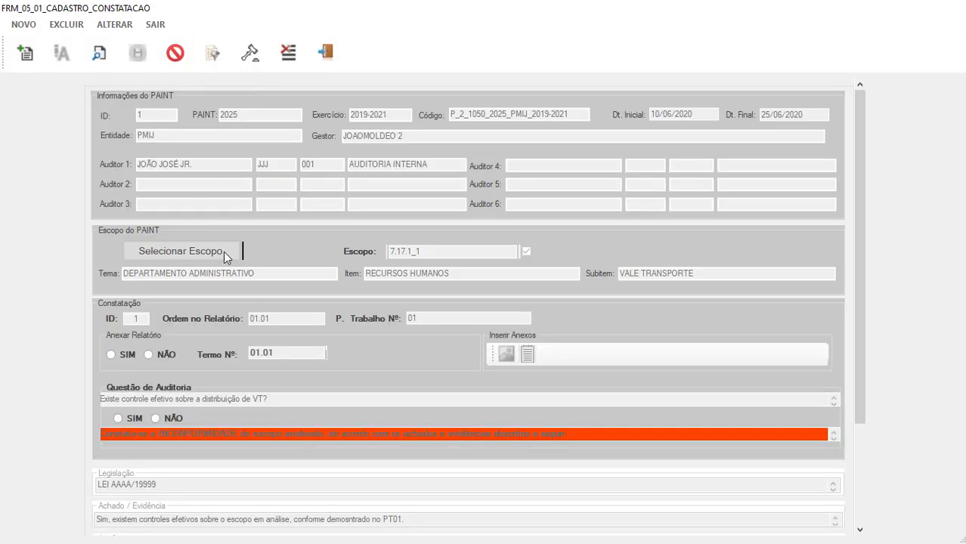
pyautogui.click(100, 66)
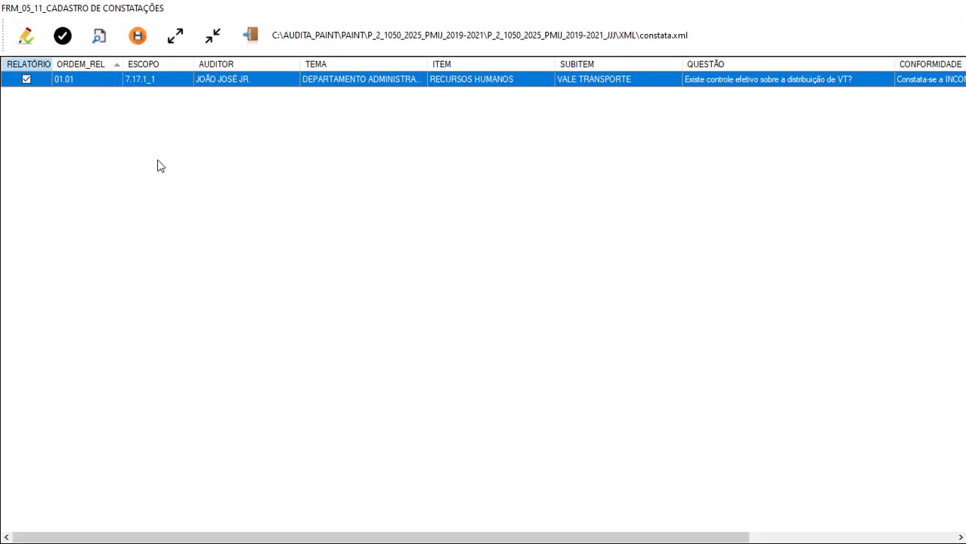
pyautogui.doubleClick(306, 80)
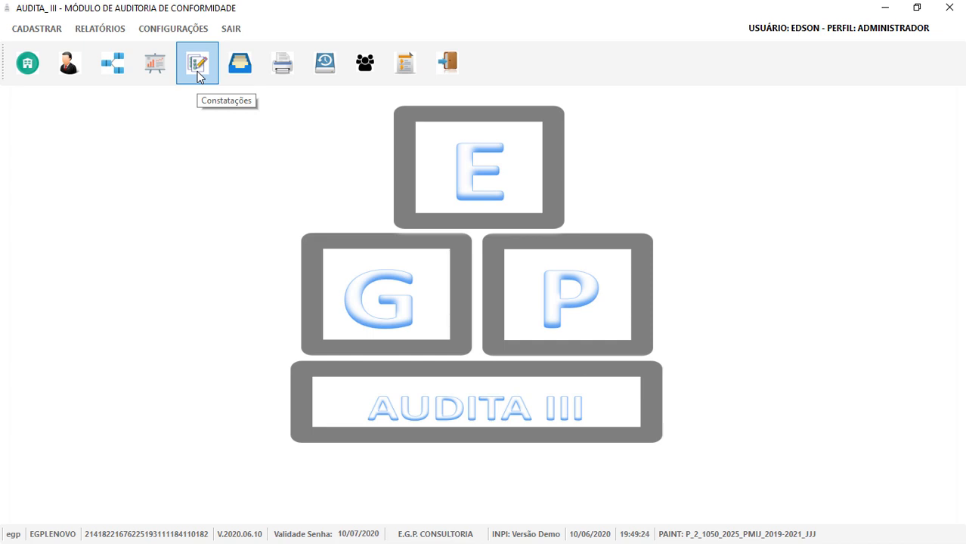
# Load the GESTÃO DE PESSOAS auditor report and copy it into the current PAINT.
pyautogui.click(282, 63)
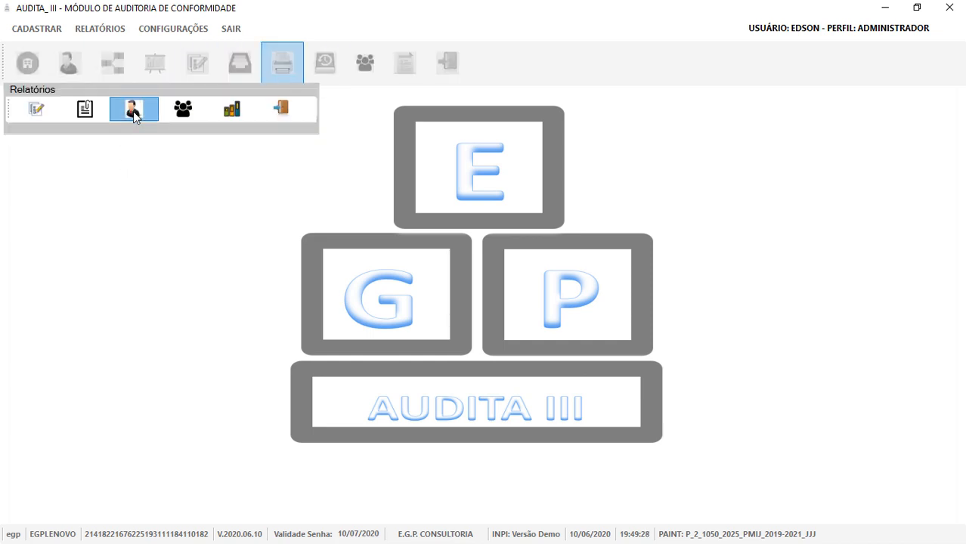
pyautogui.click(133, 108)
pyautogui.click(295, 195)
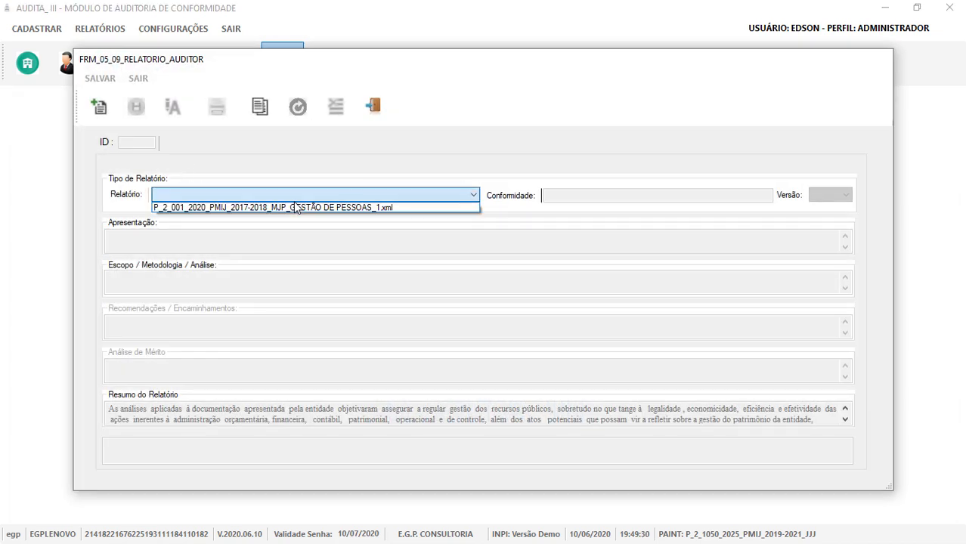
pyautogui.click(298, 211)
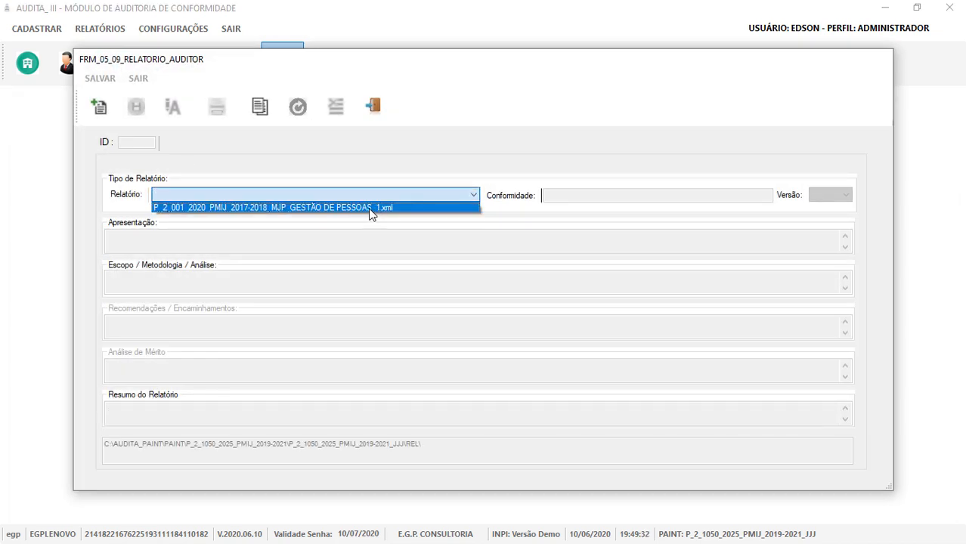
pyautogui.click(371, 207)
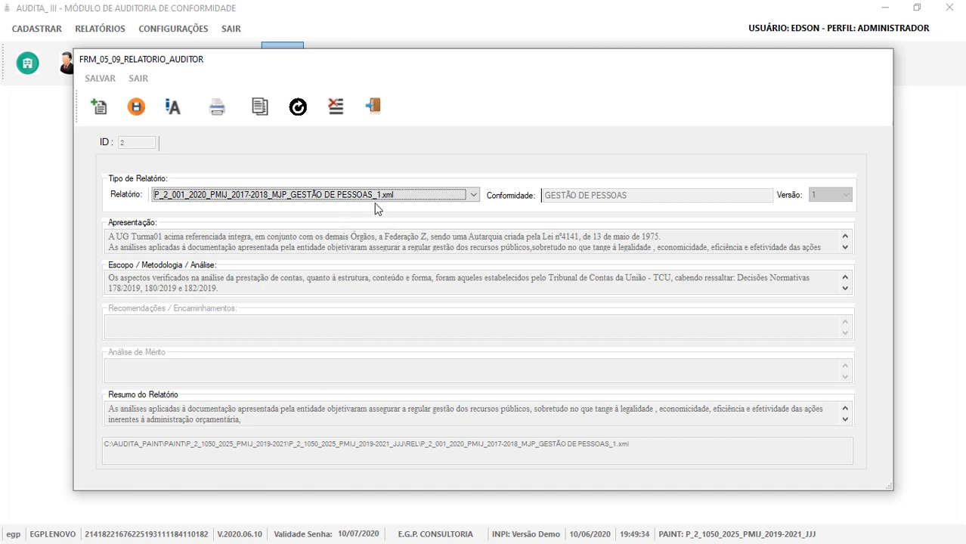
pyautogui.click(260, 111)
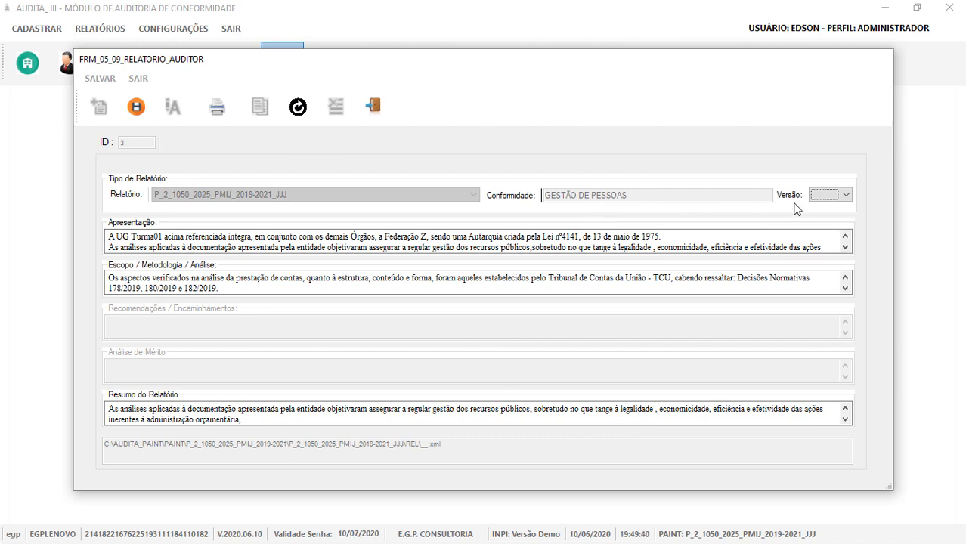
# Save the copied report as version 1 and load the new P_2_1050 copy.
pyautogui.click(826, 197)
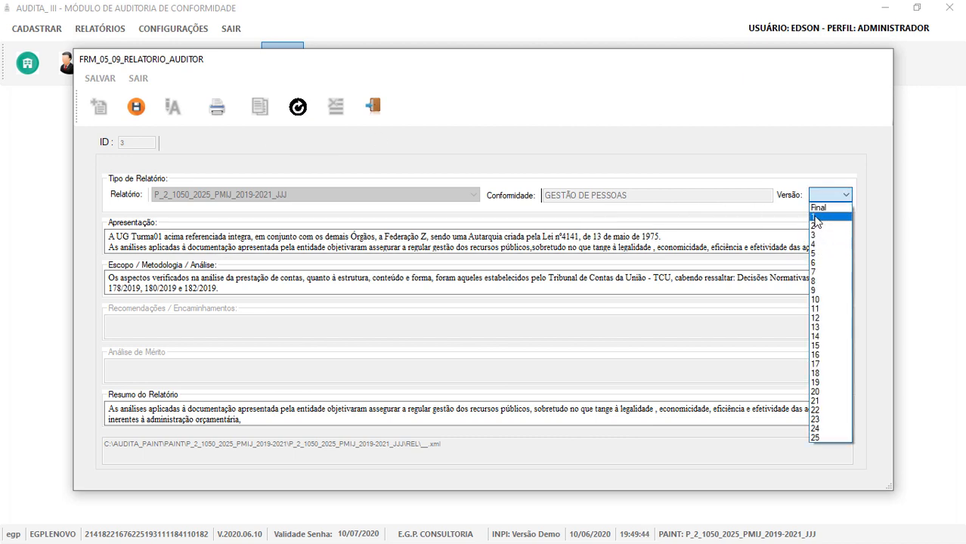
pyautogui.click(816, 217)
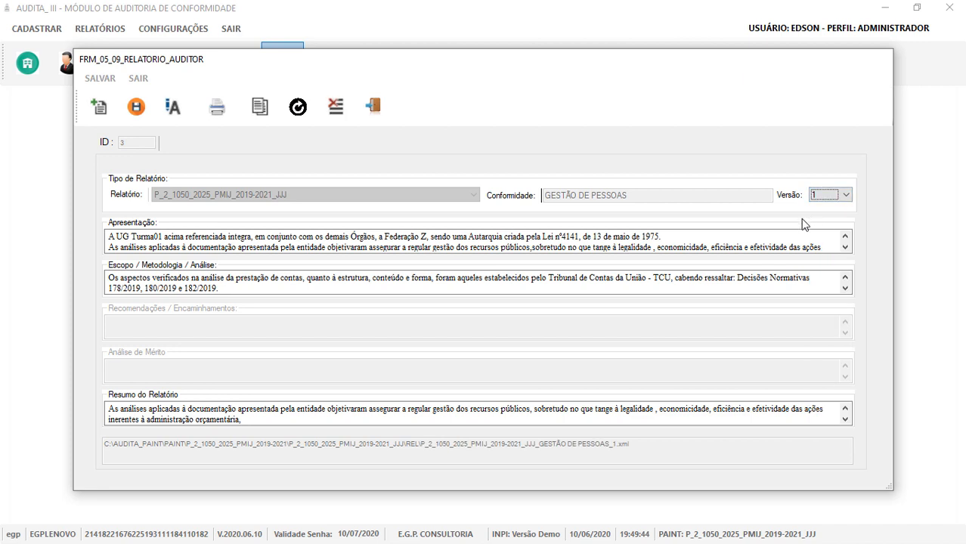
pyautogui.click(136, 107)
pyautogui.click(551, 330)
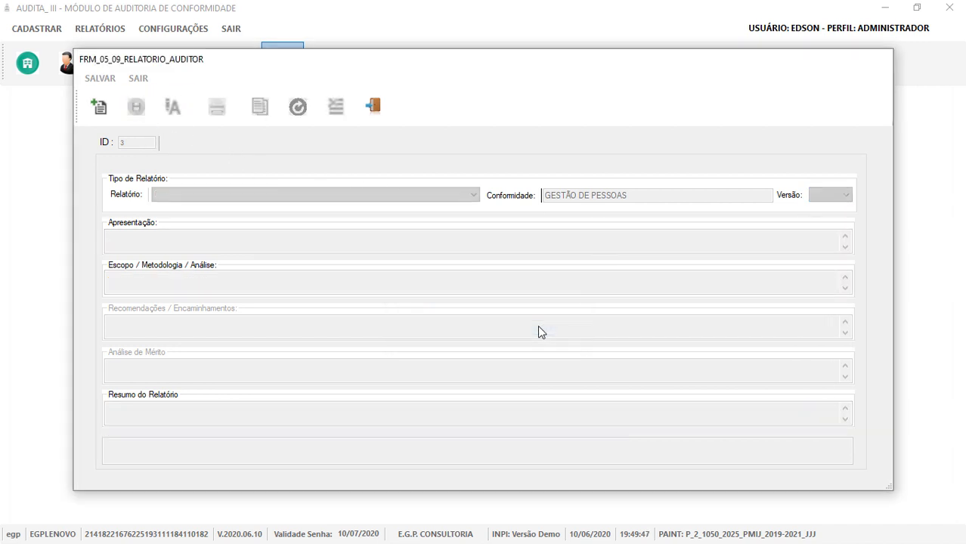
pyautogui.click(470, 196)
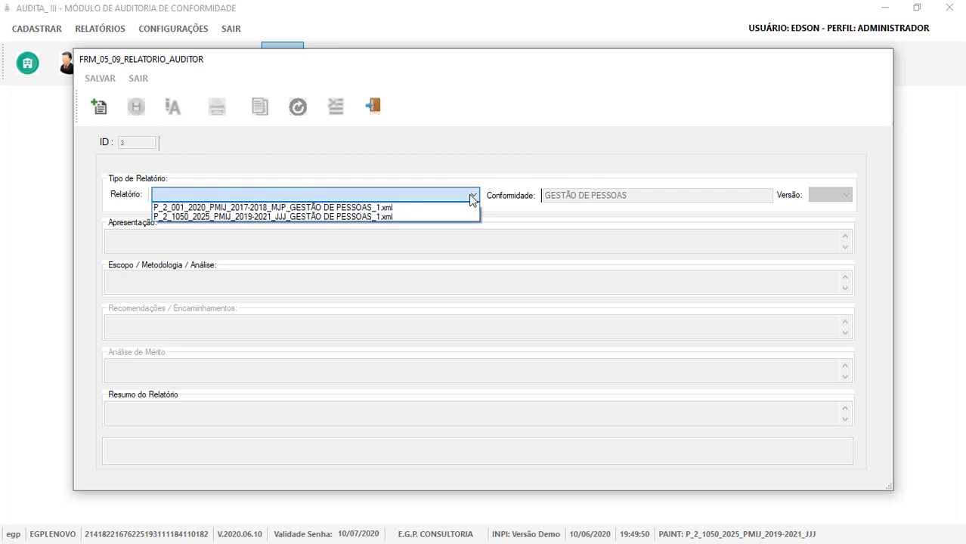
pyautogui.click(283, 217)
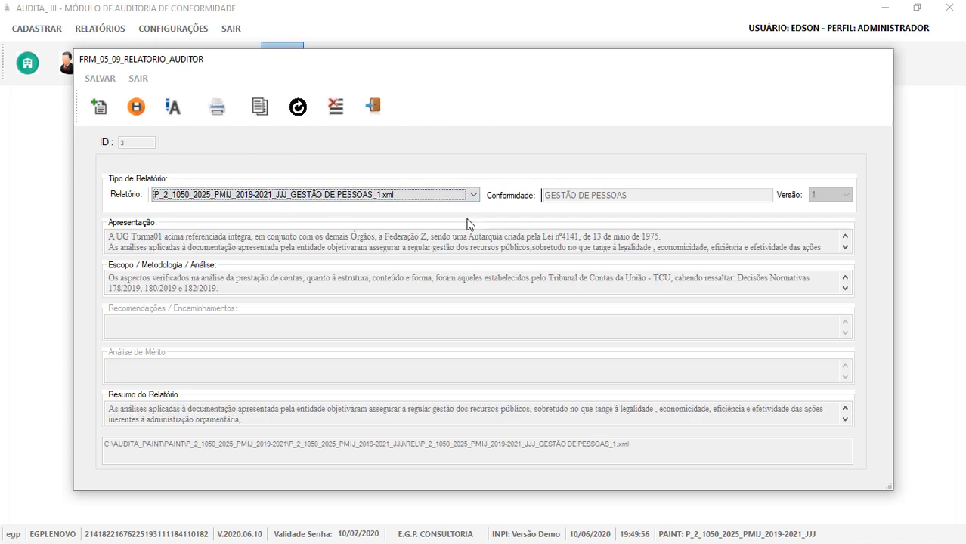
# Preview the P_2_1050 GESTÃO DE PESSOAS report through both pages, then close the viewer.
pyautogui.click(222, 112)
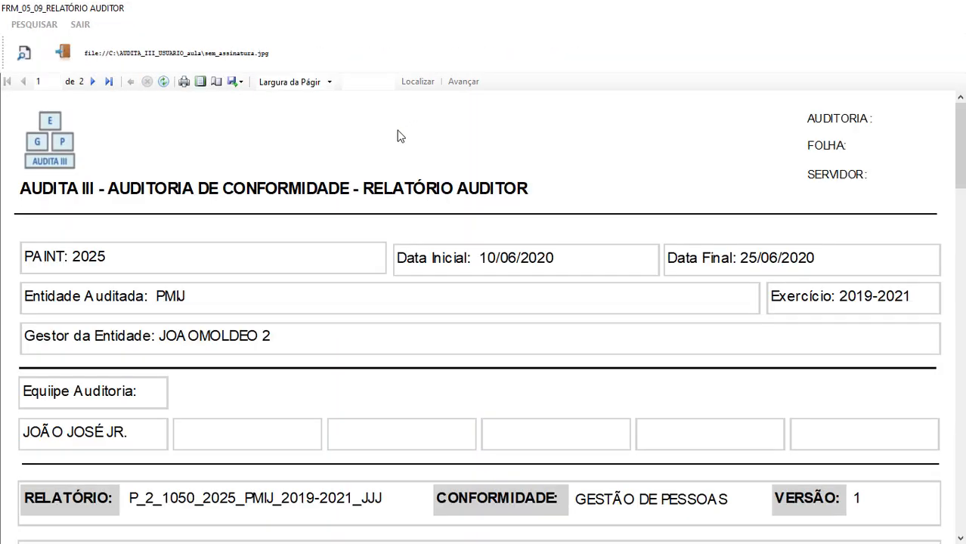
pyautogui.scroll(-10, 400, 136)
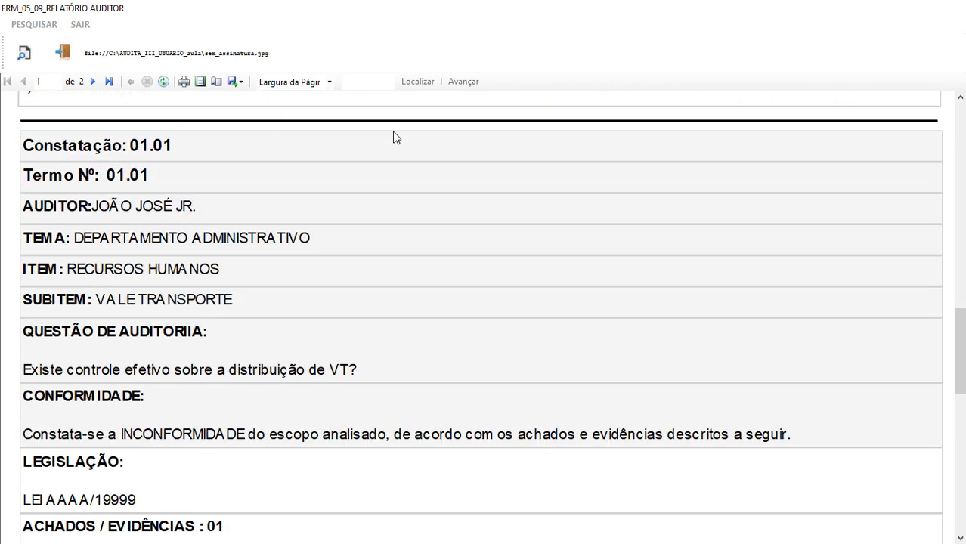
pyautogui.scroll(-1, 393, 137)
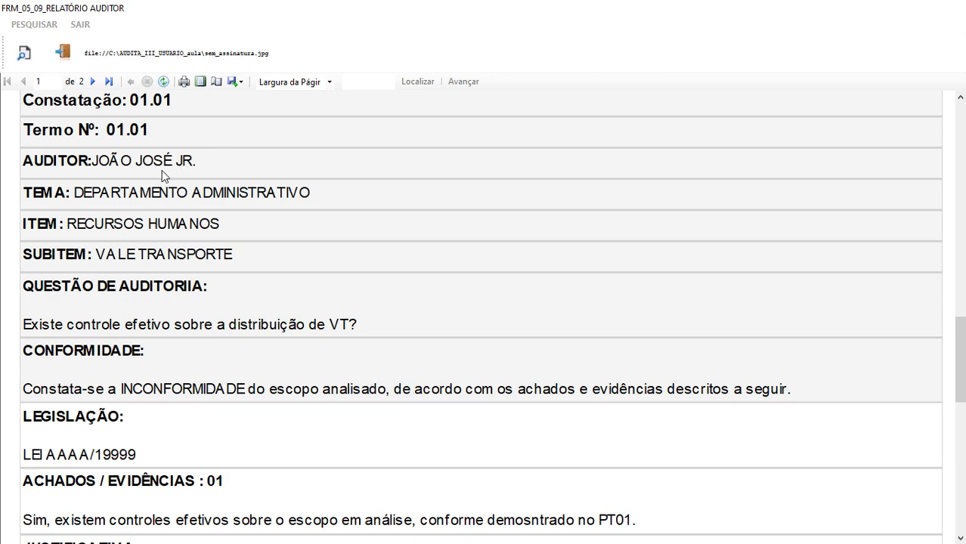
pyautogui.scroll(-15, 168, 190)
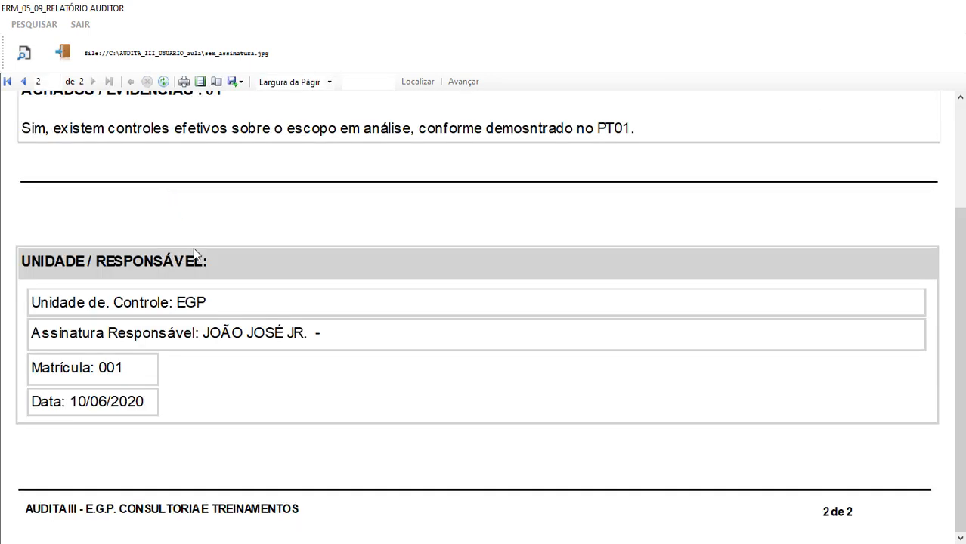
pyautogui.click(63, 52)
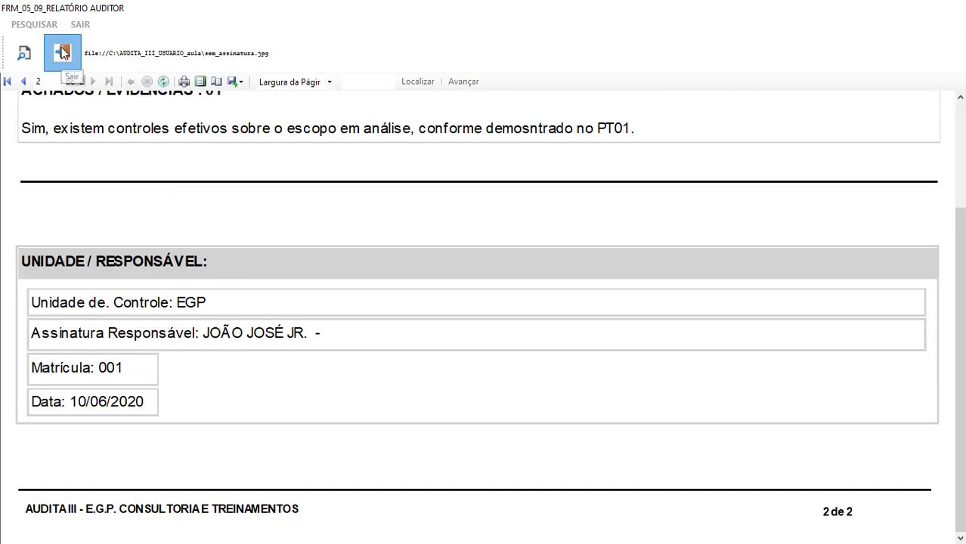